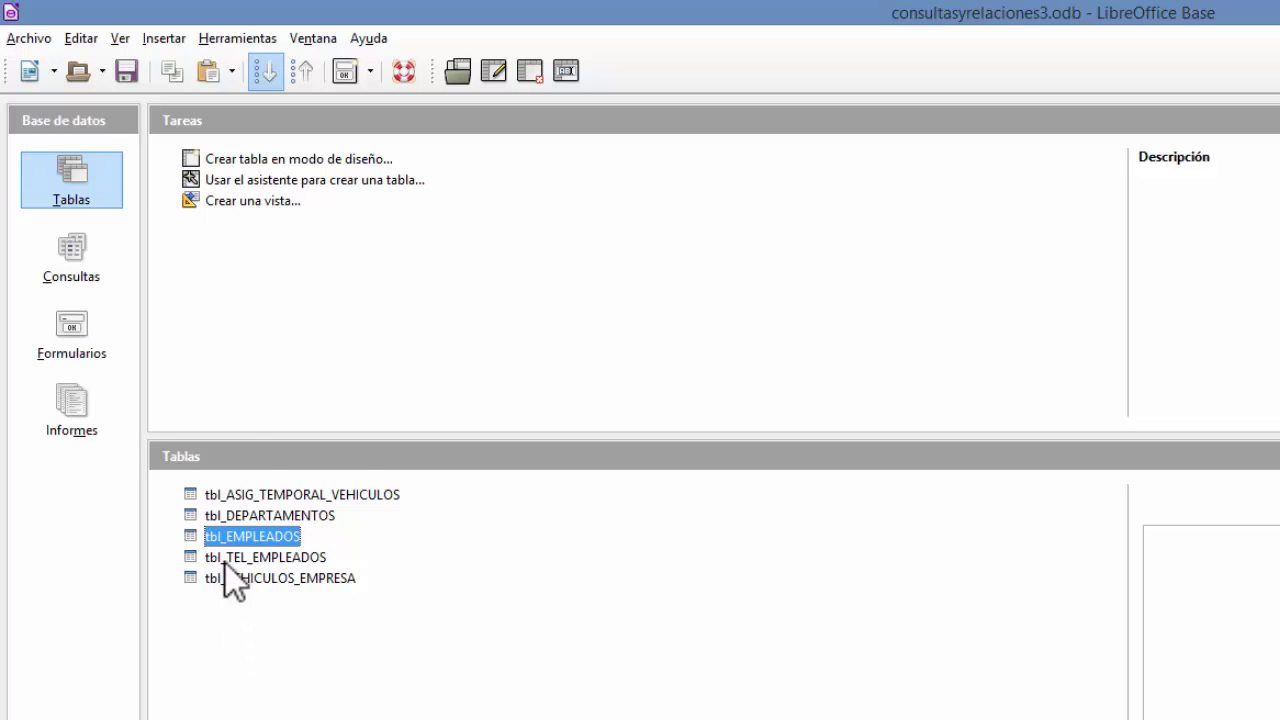
- Review the database's list of tables and its list of saved queries
click(230, 494)
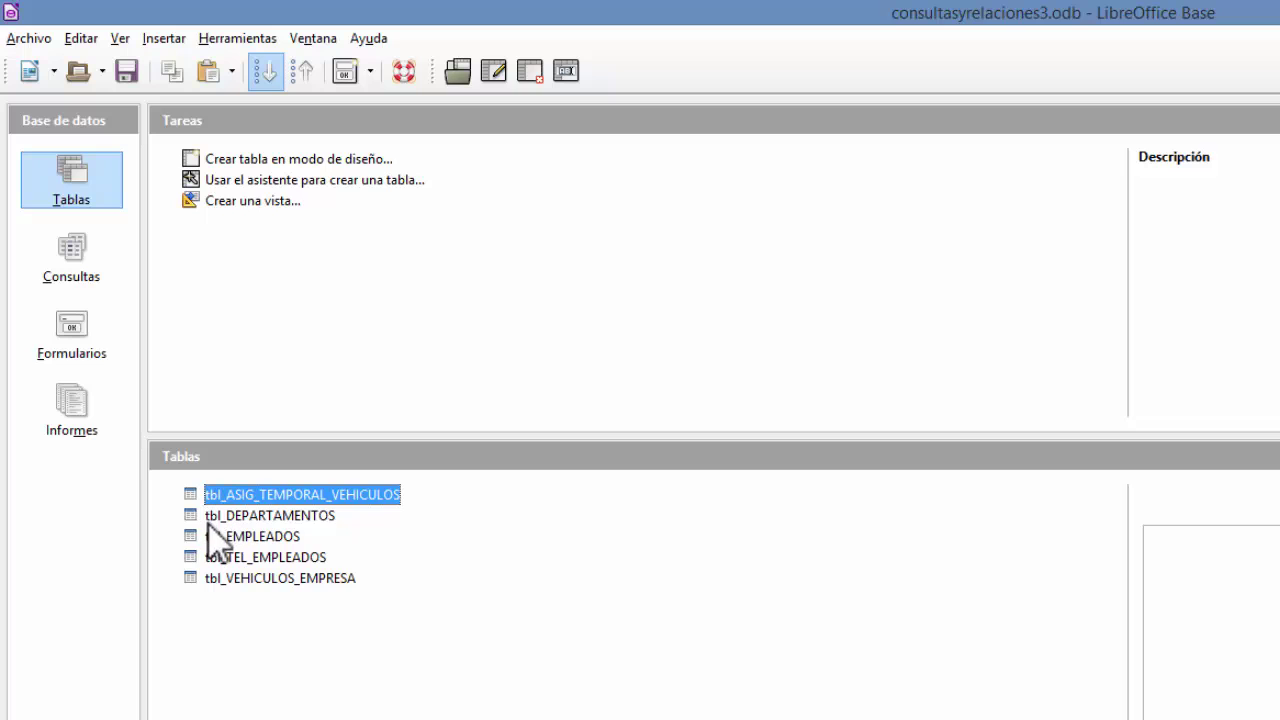
click(65, 185)
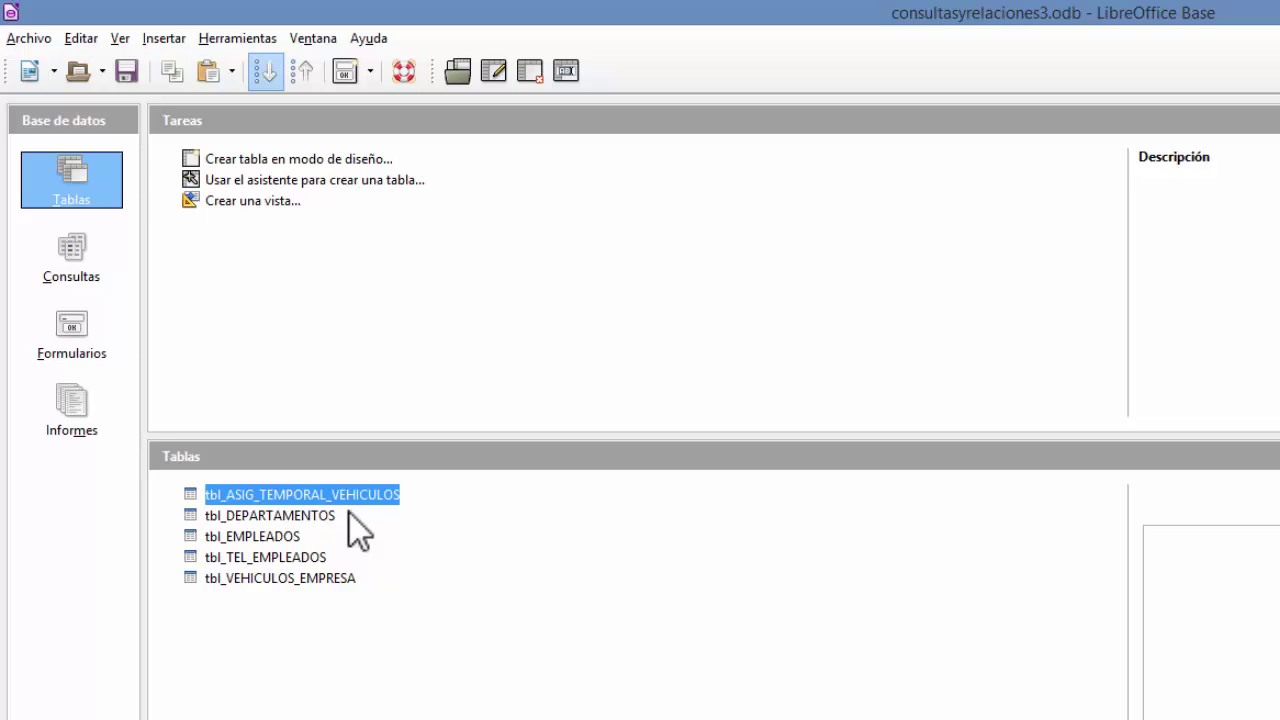
click(88, 258)
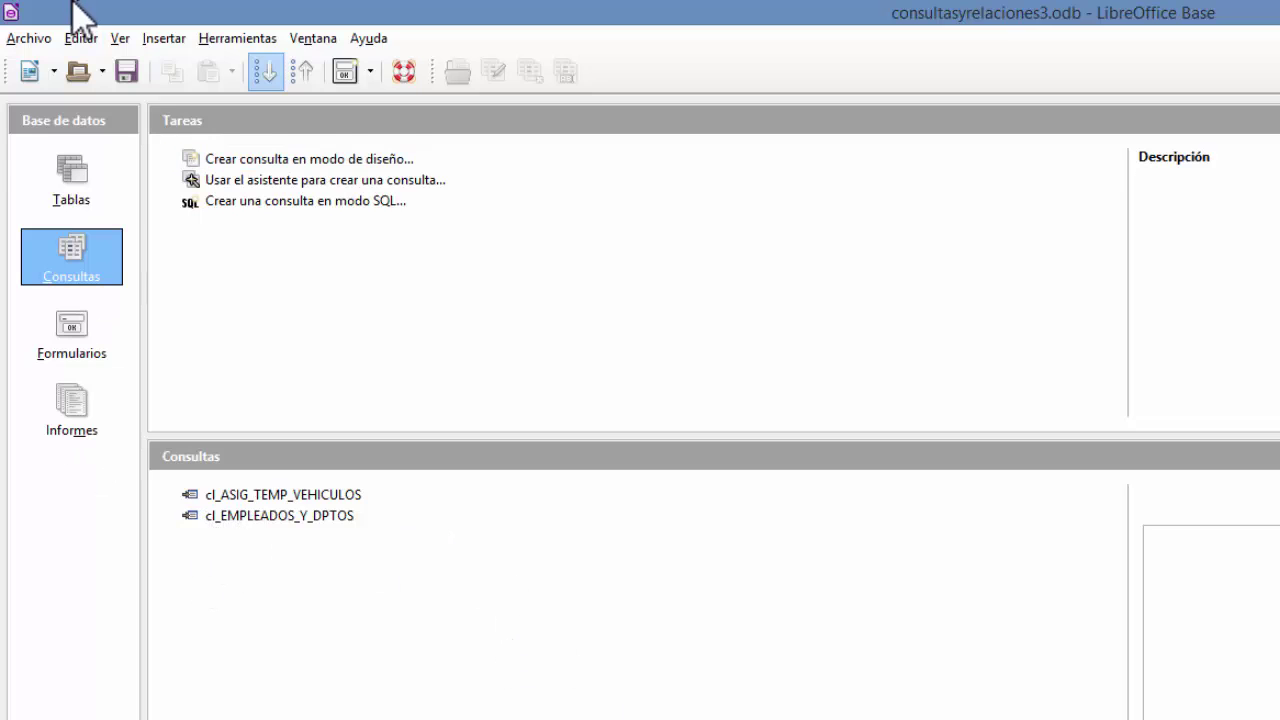
click(77, 178)
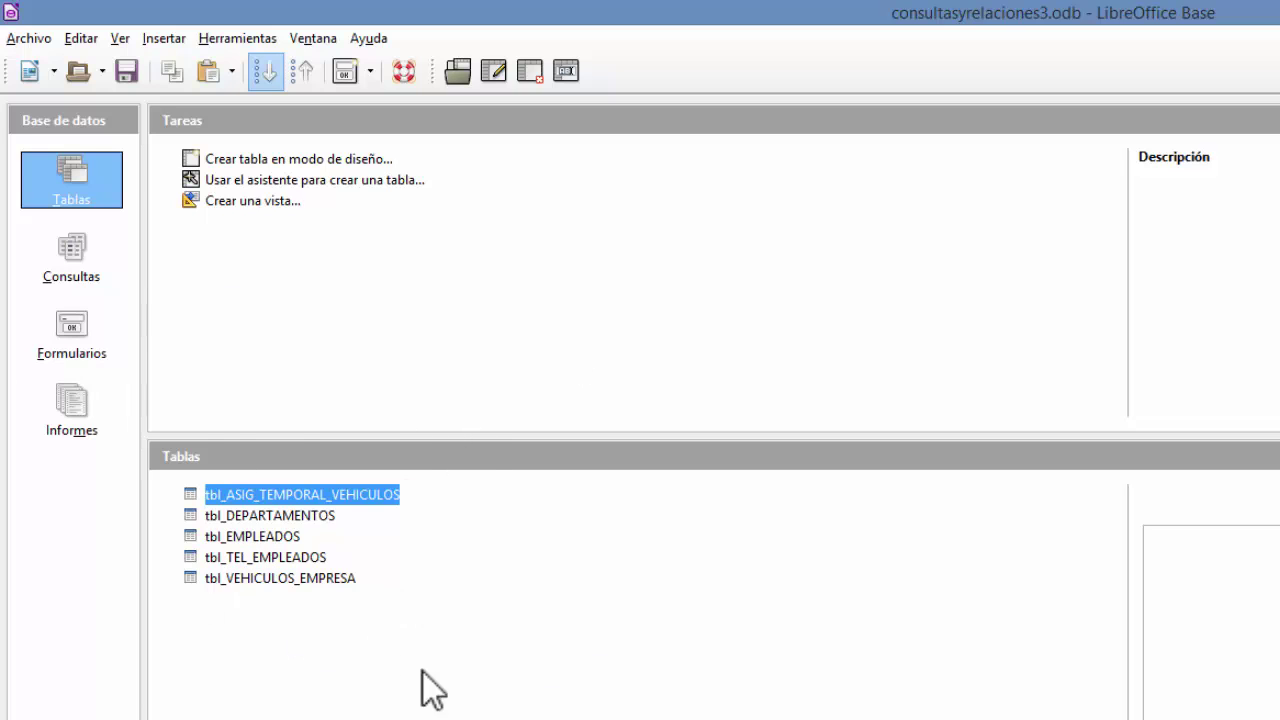
- Open the tbl_EMPLEADOS table and examine its Experiencia, FechaInicContrato, SalarioBruto and FechaNac columns
click(255, 535)
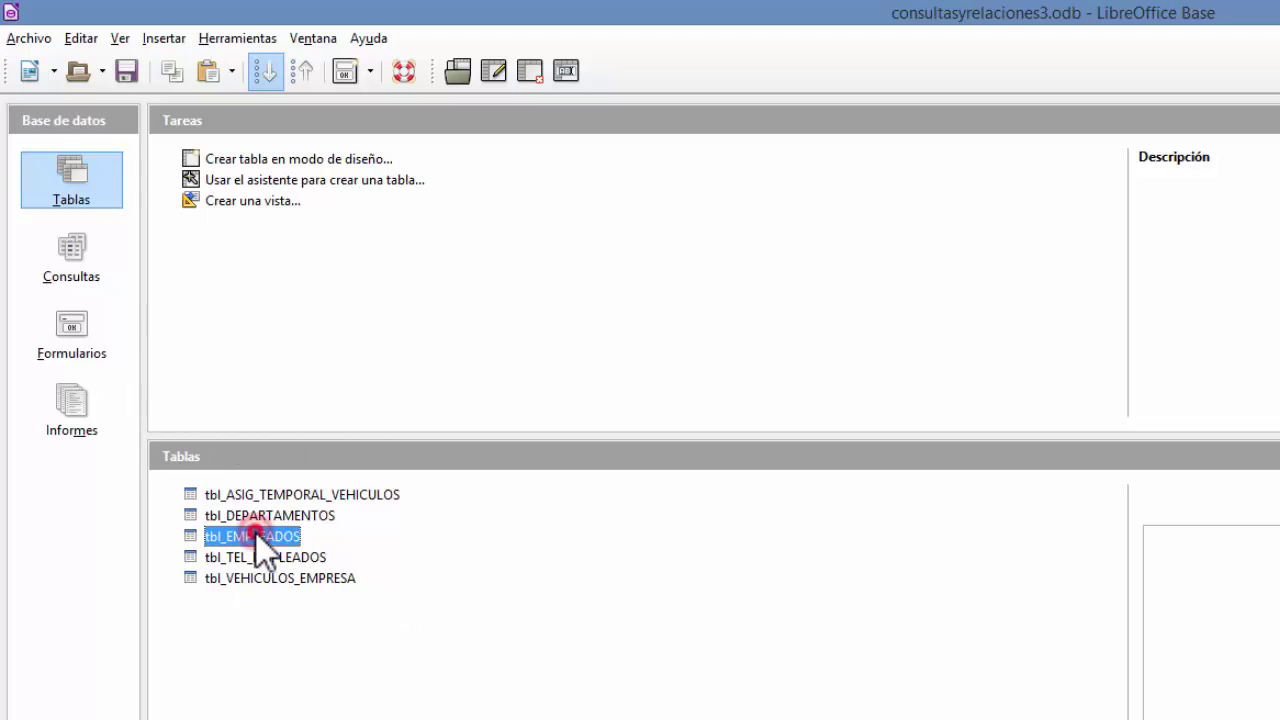
double_click(255, 535)
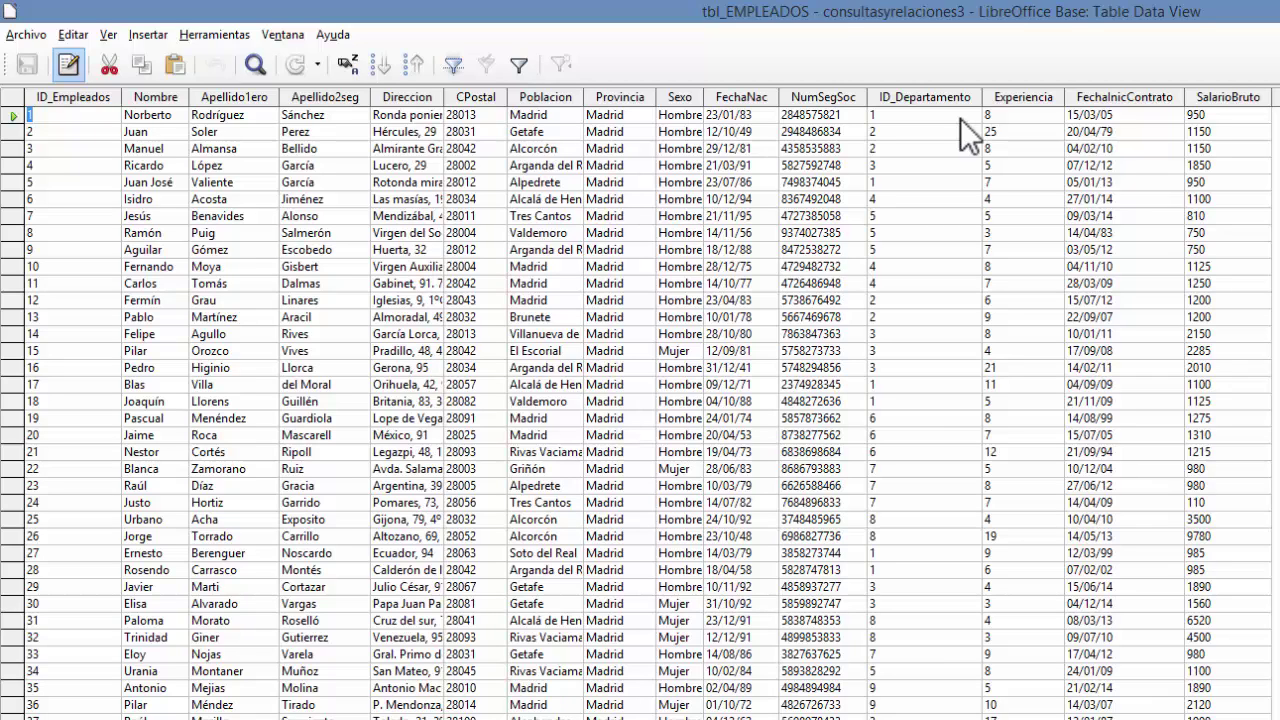
click(1011, 96)
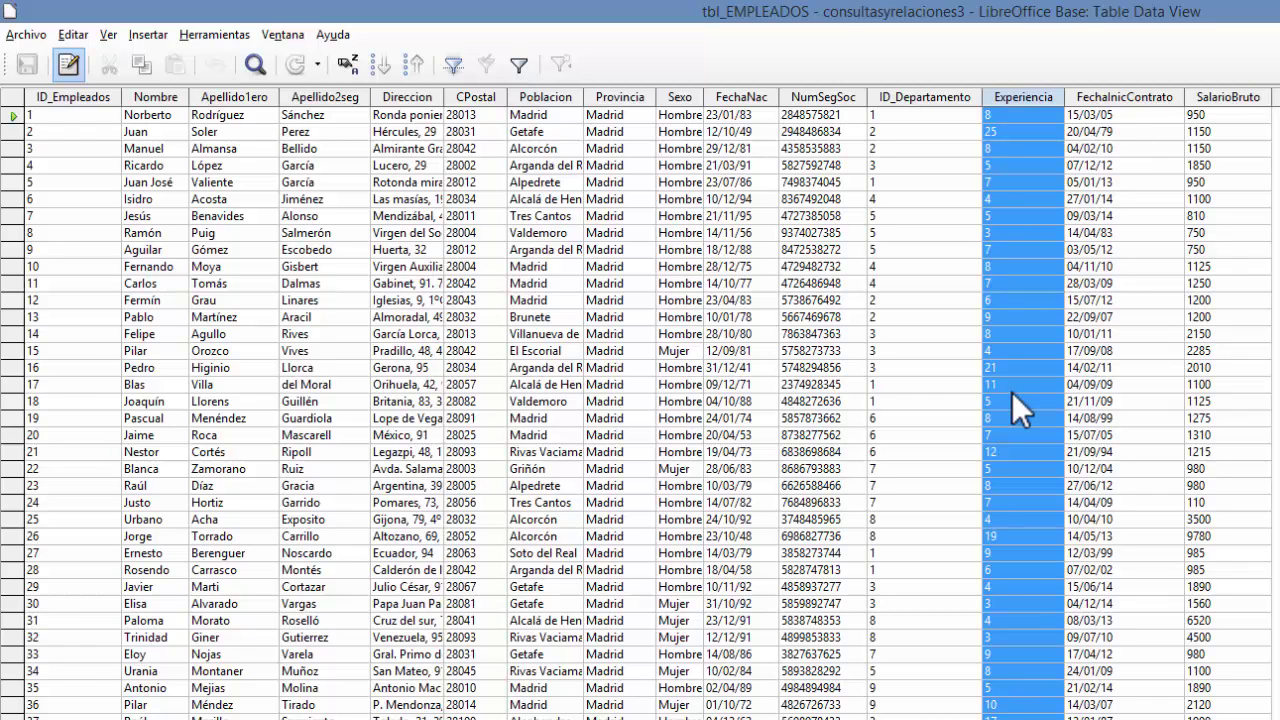
click(1108, 98)
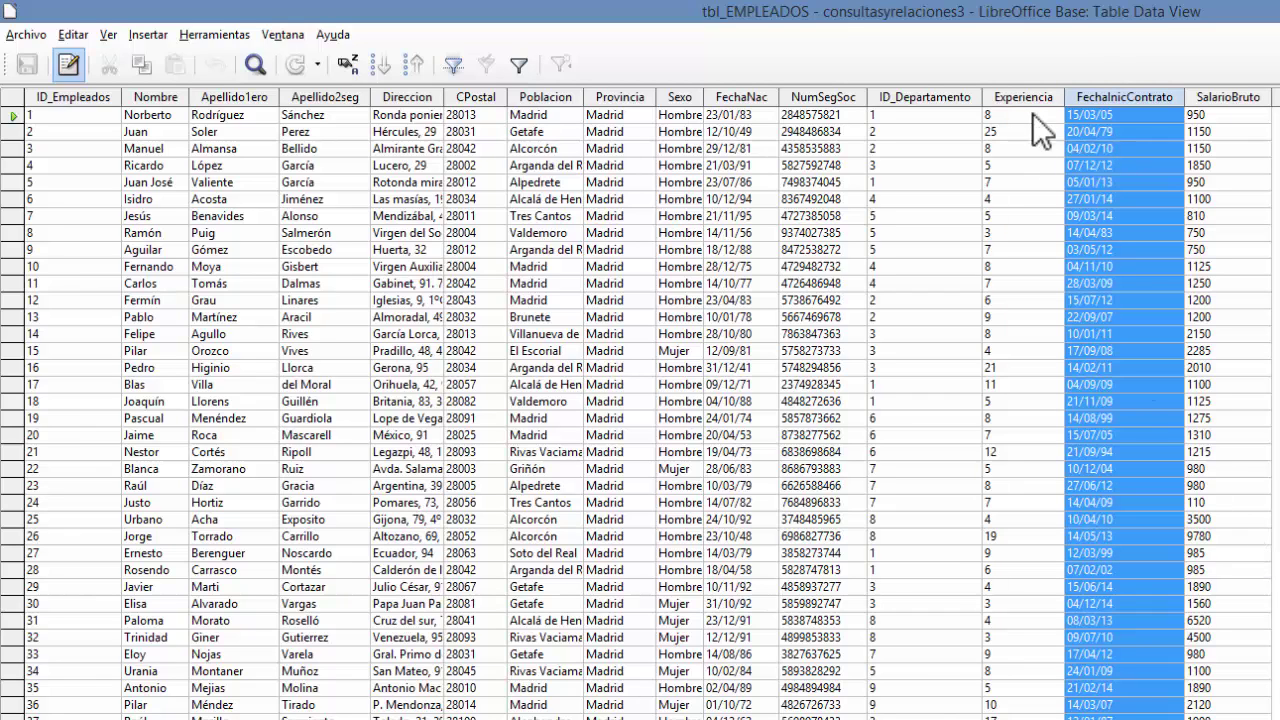
click(1207, 100)
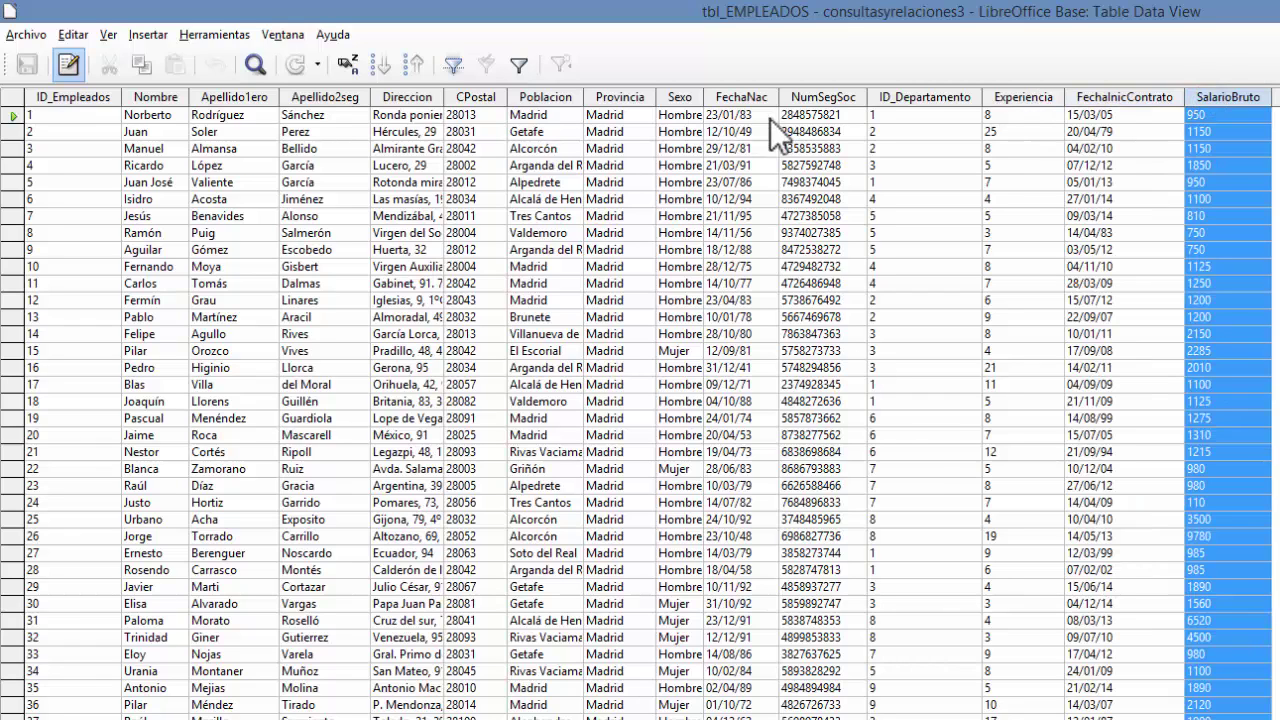
click(763, 97)
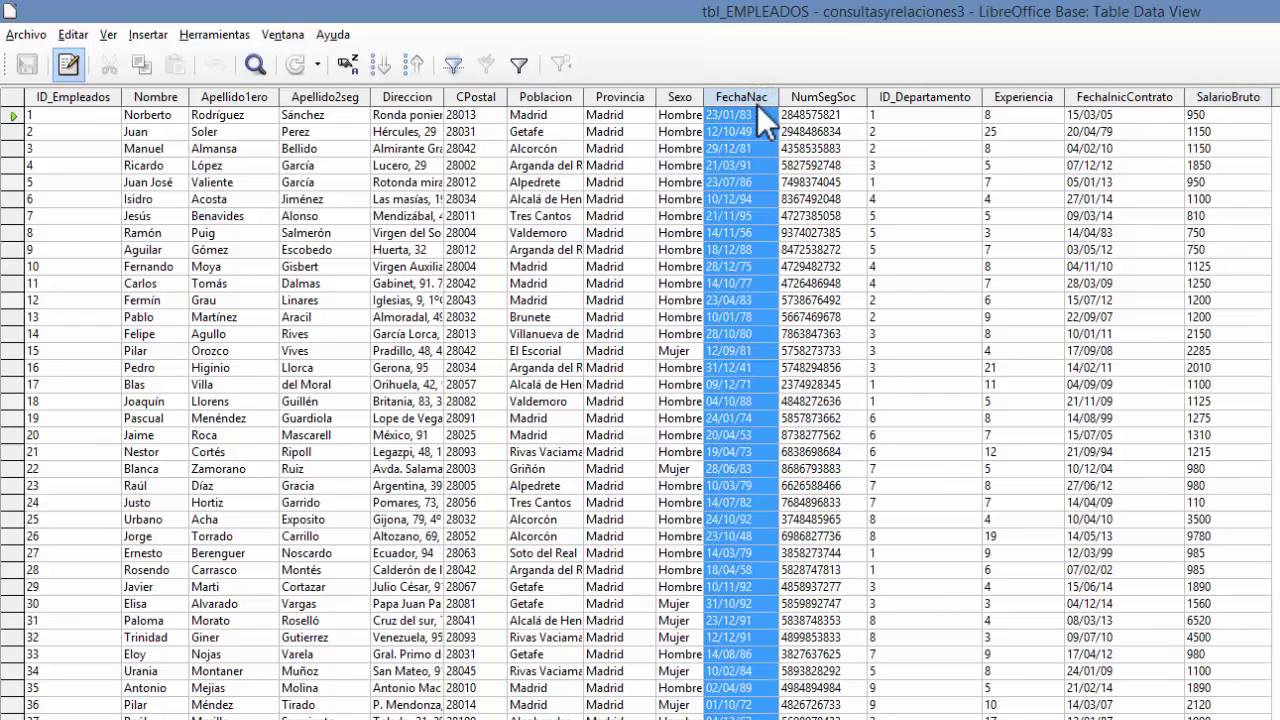
click(1109, 99)
click(1090, 114)
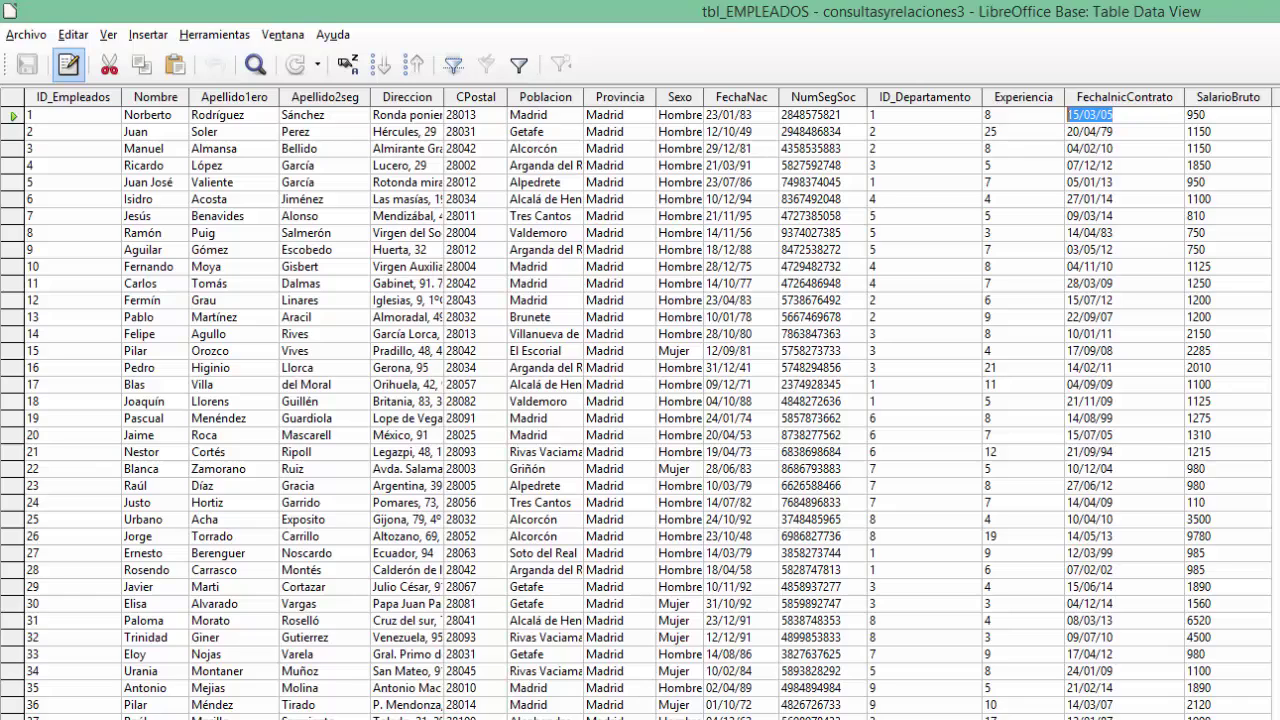
- Examine how the SalarioBruto column and its individual values are displayed, and close the employee table
click(1250, 97)
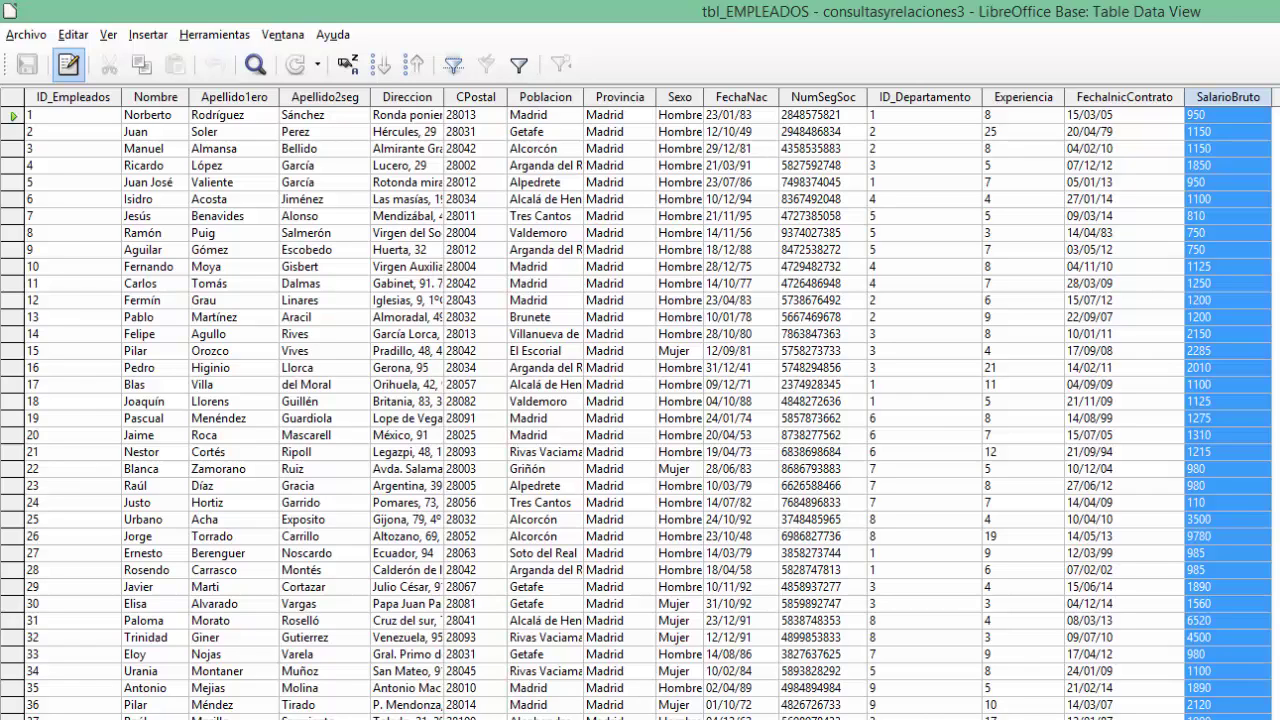
click(1196, 114)
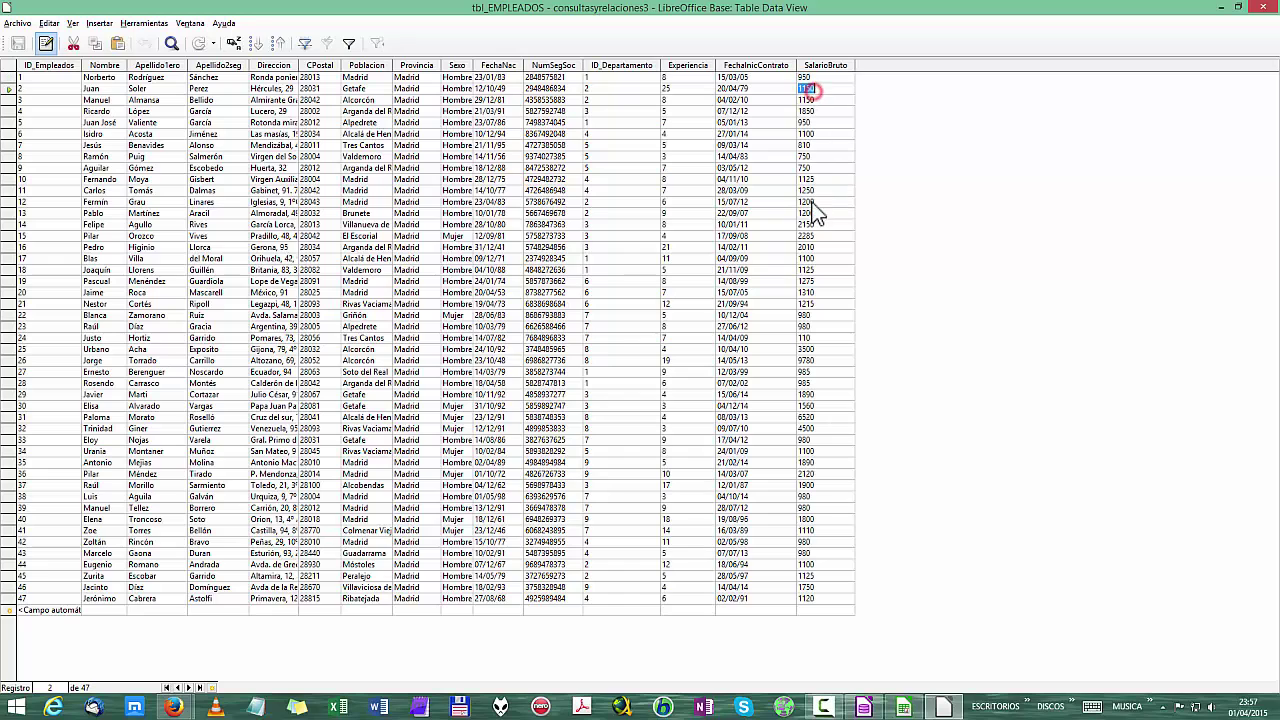
click(826, 102)
double_click(820, 111)
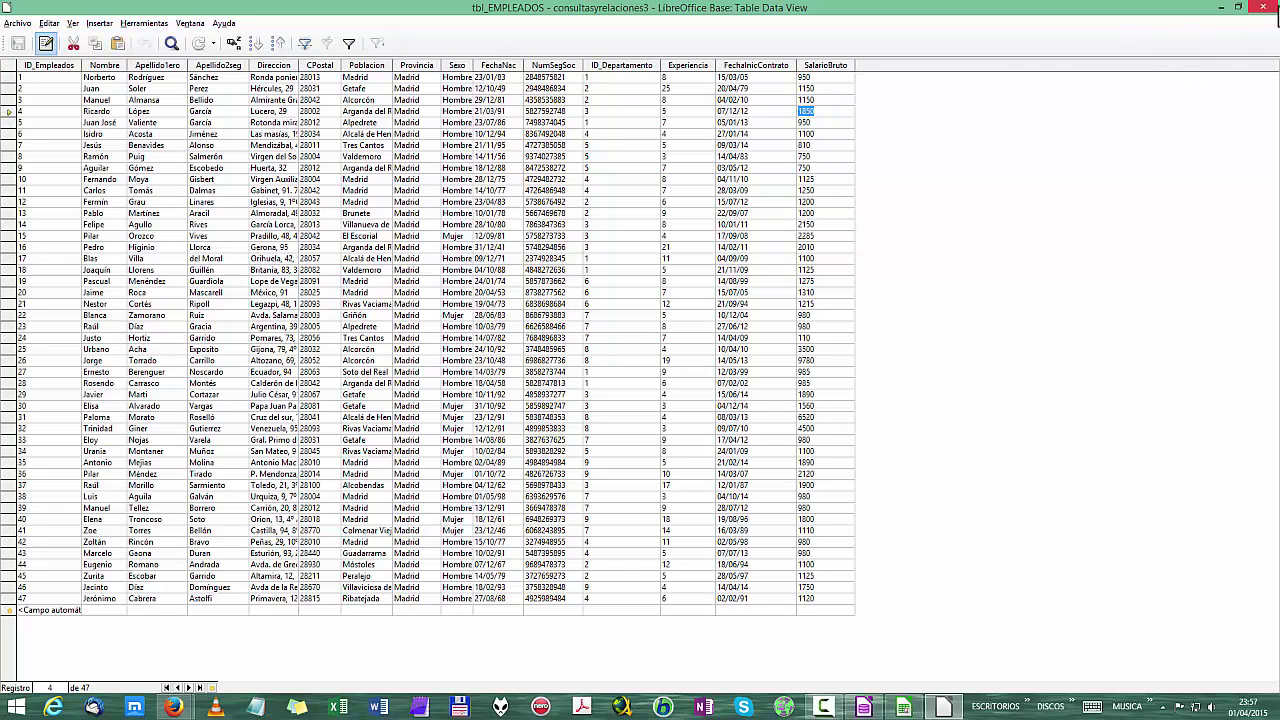
click(1270, 6)
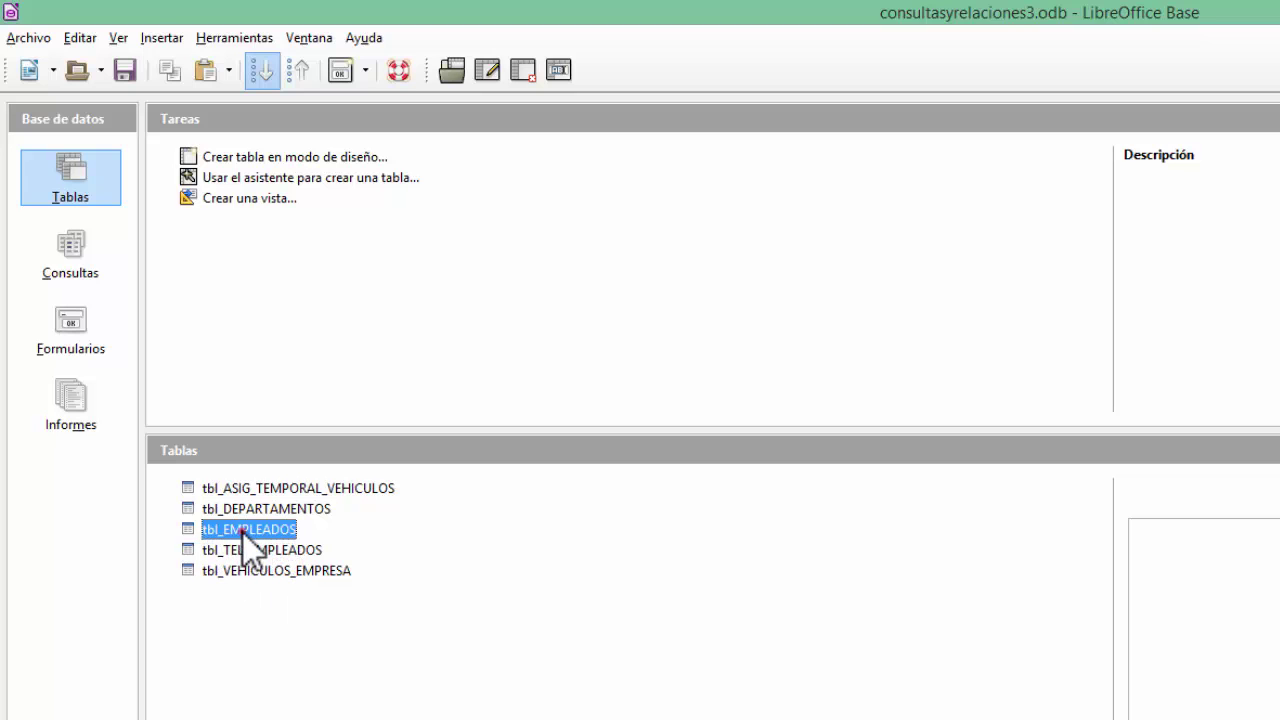
- Open the tbl_EMPLEADOS table and bring up the column format settings for SalarioBruto
double_click(242, 531)
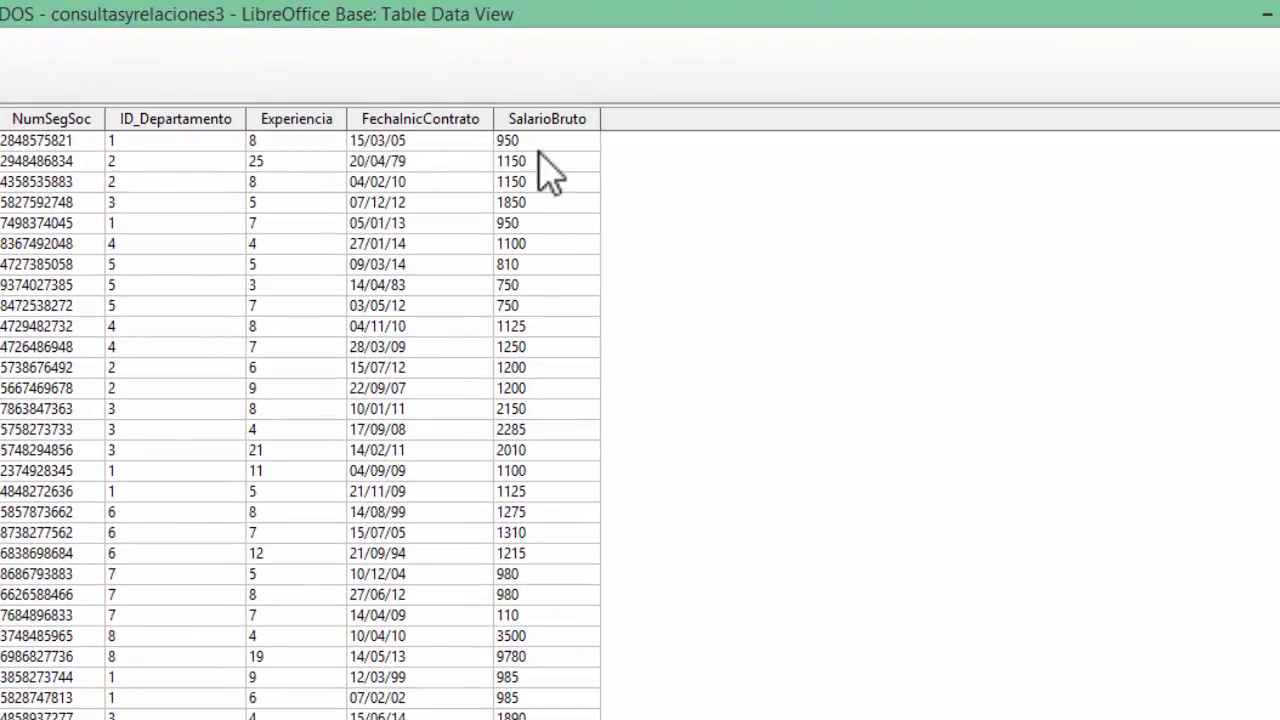
click(545, 119)
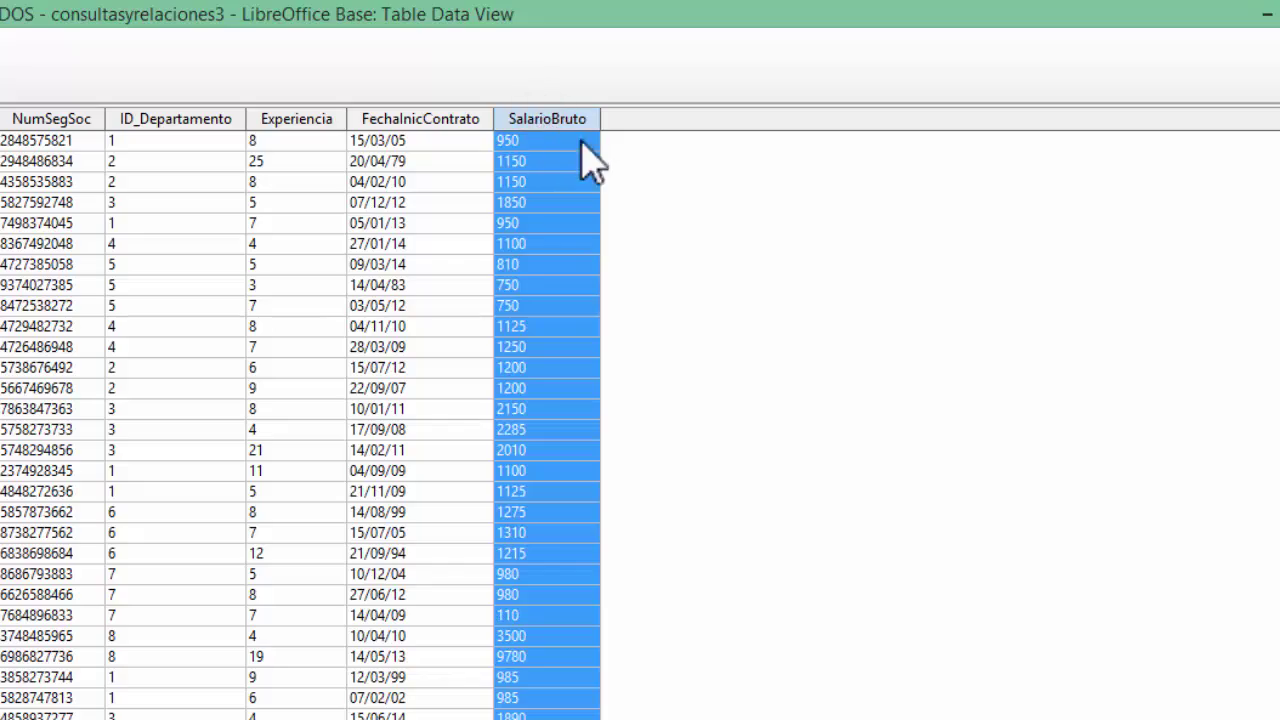
right_click(560, 119)
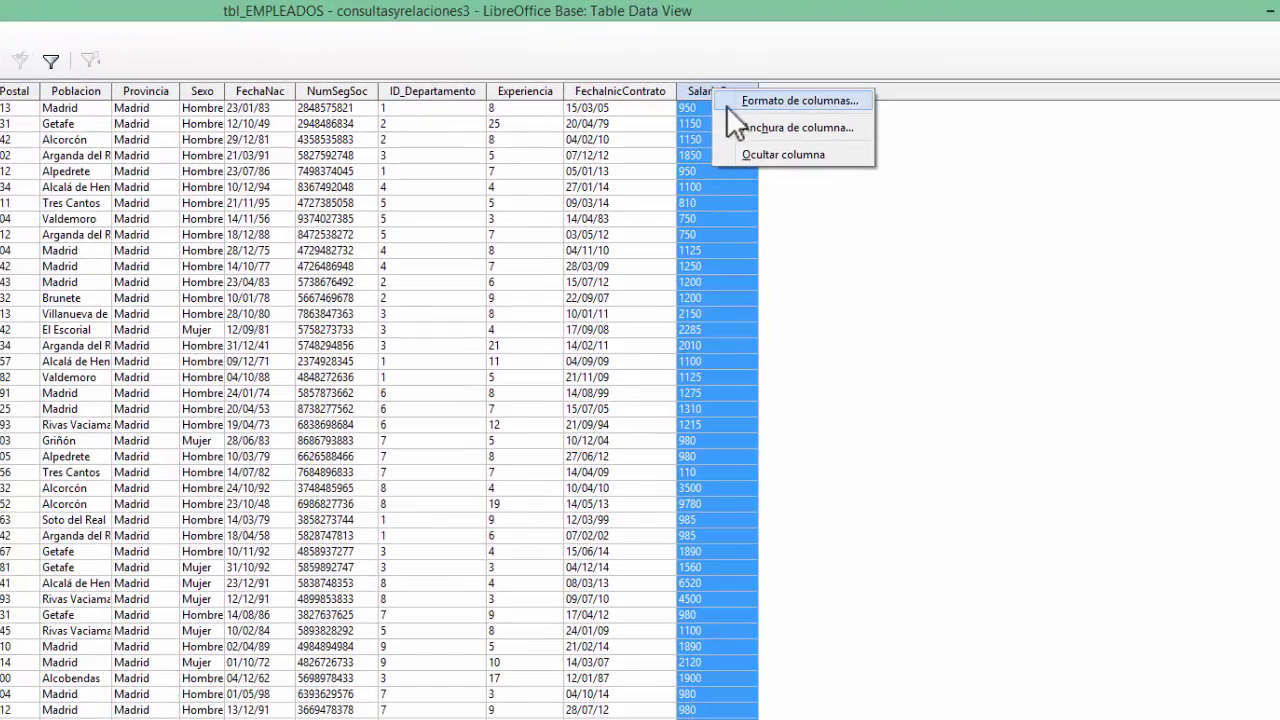
click(785, 101)
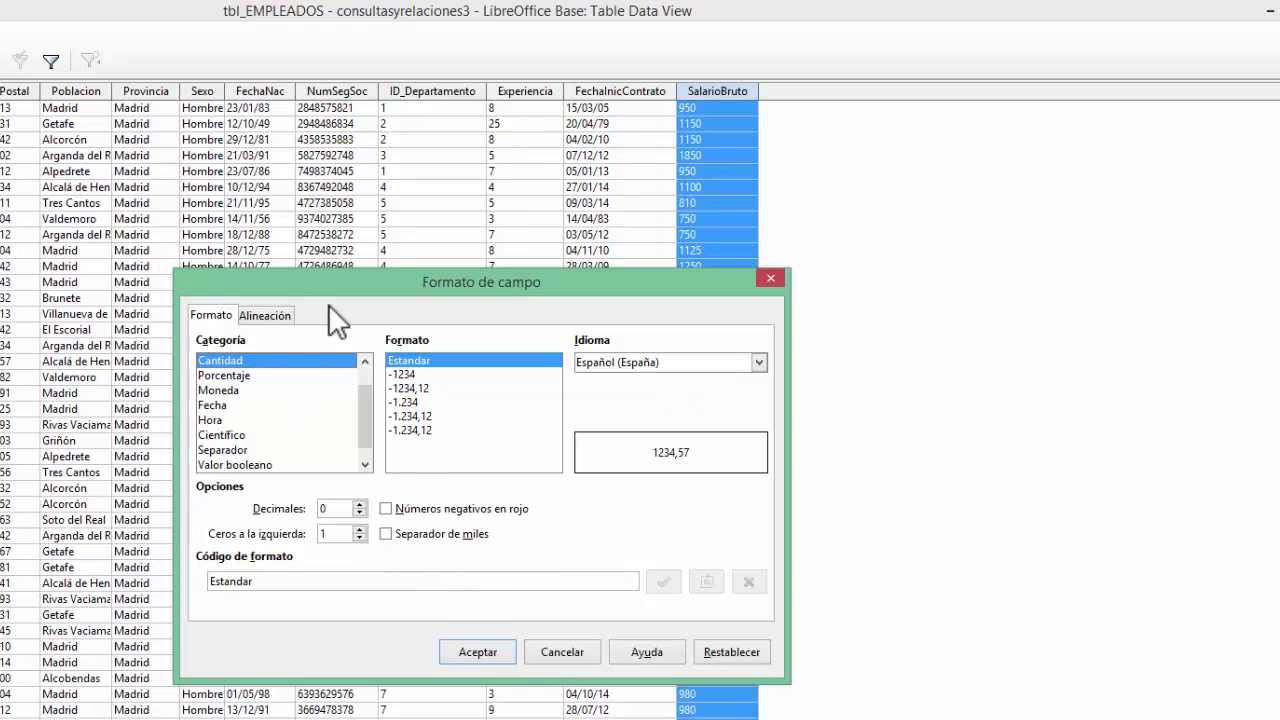
- Browse the format categories and compare the formats offered under Todo and Cantidad
drag(370, 404, 369, 372)
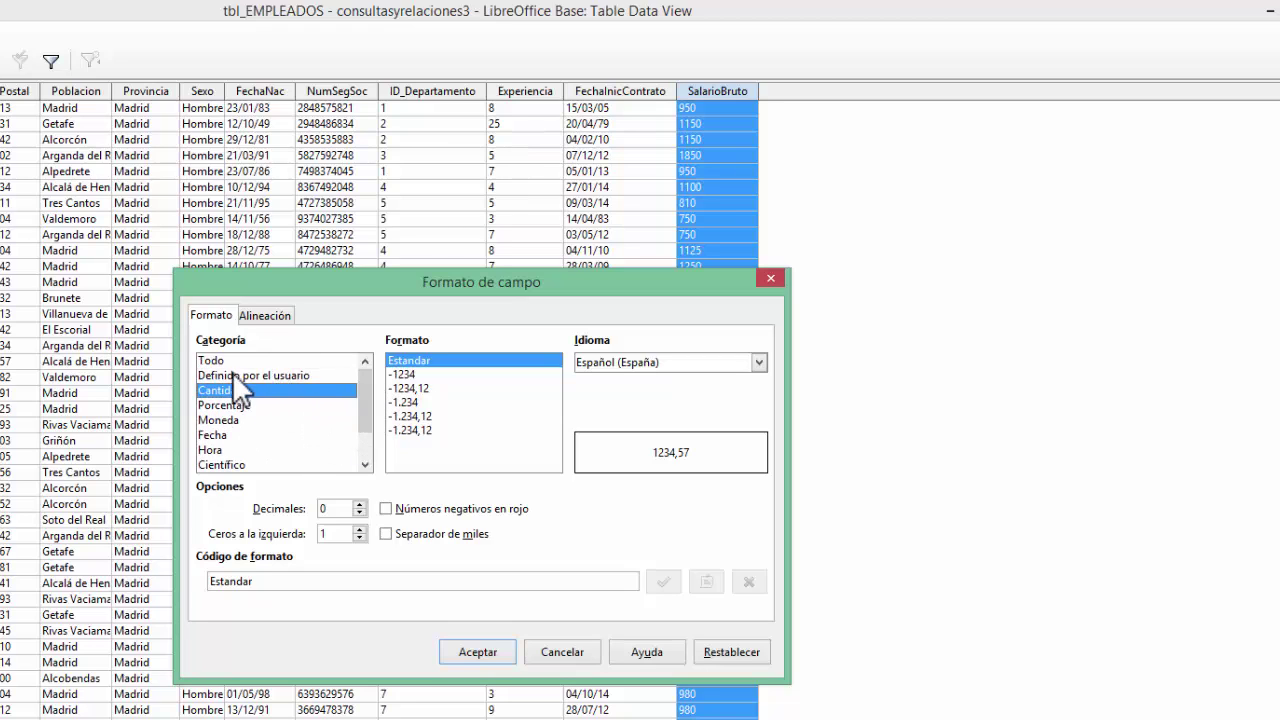
mouse_move(358, 387)
mouse_down()
mouse_move(361, 440)
mouse_move(372, 388)
mouse_up()
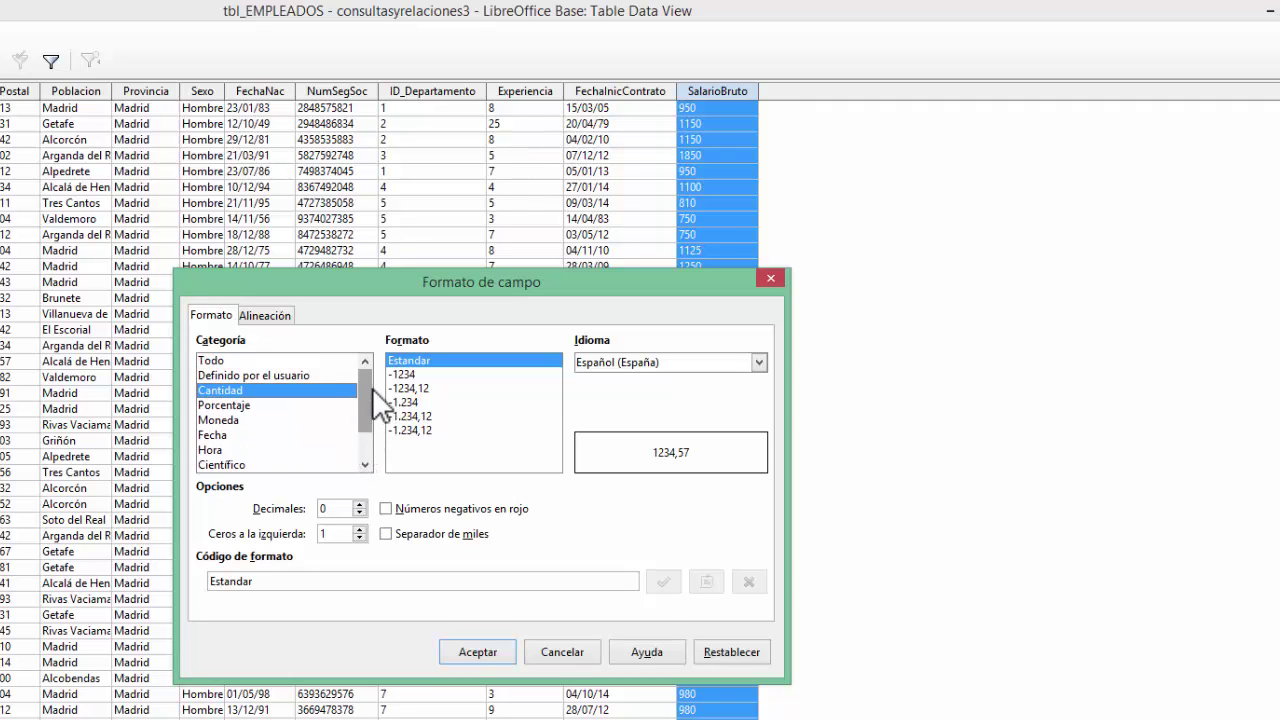
click(216, 362)
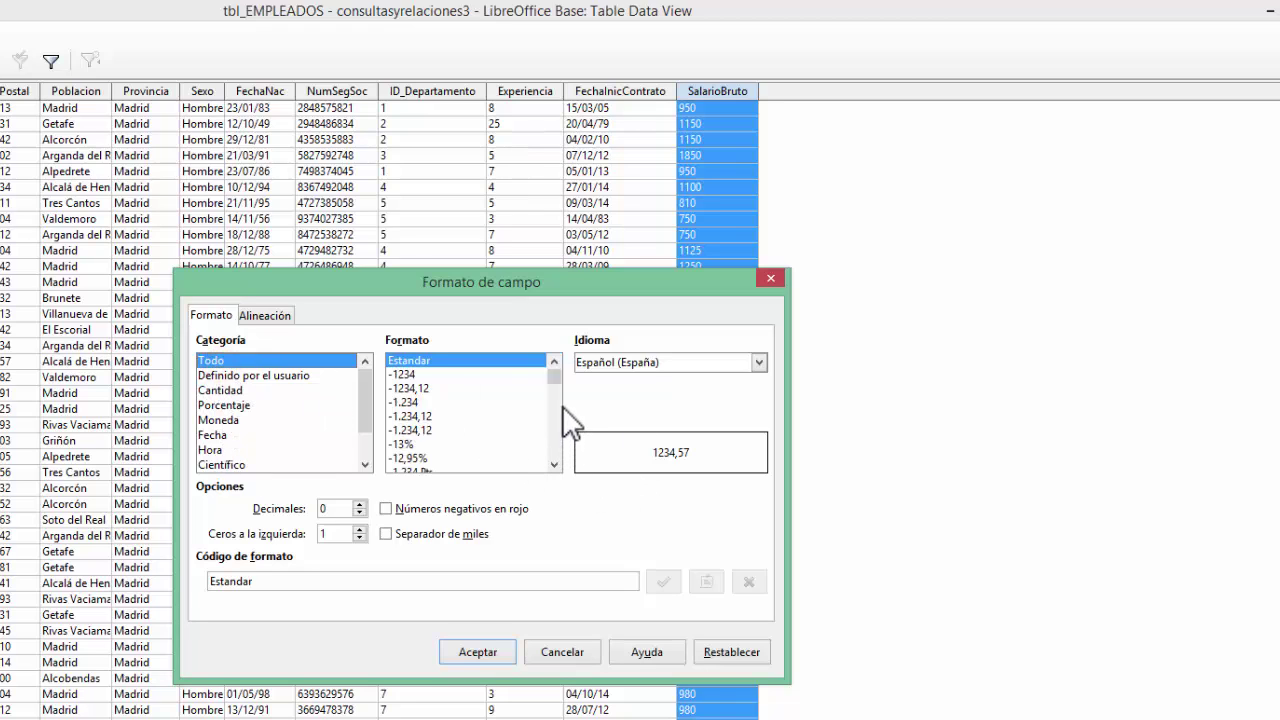
click(232, 390)
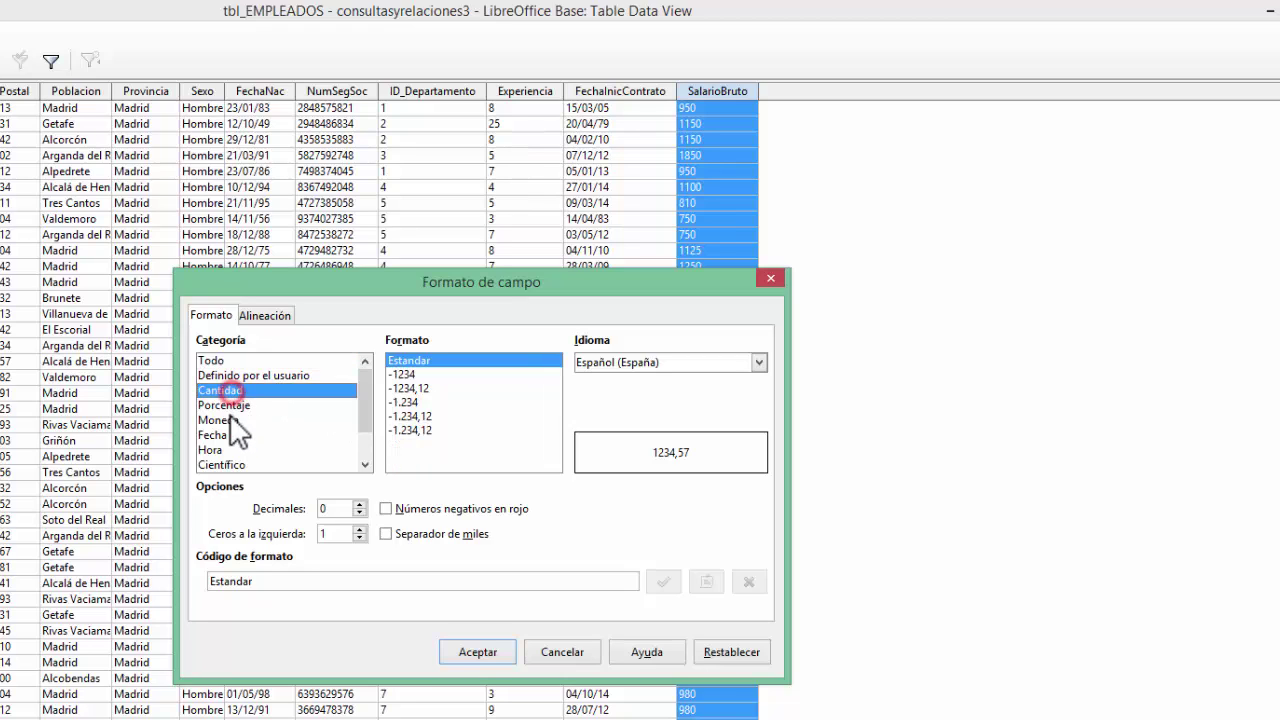
click(210, 360)
mouse_move(553, 377)
mouse_down()
mouse_move(560, 457)
mouse_move(580, 374)
mouse_move(563, 466)
mouse_move(574, 371)
mouse_up()
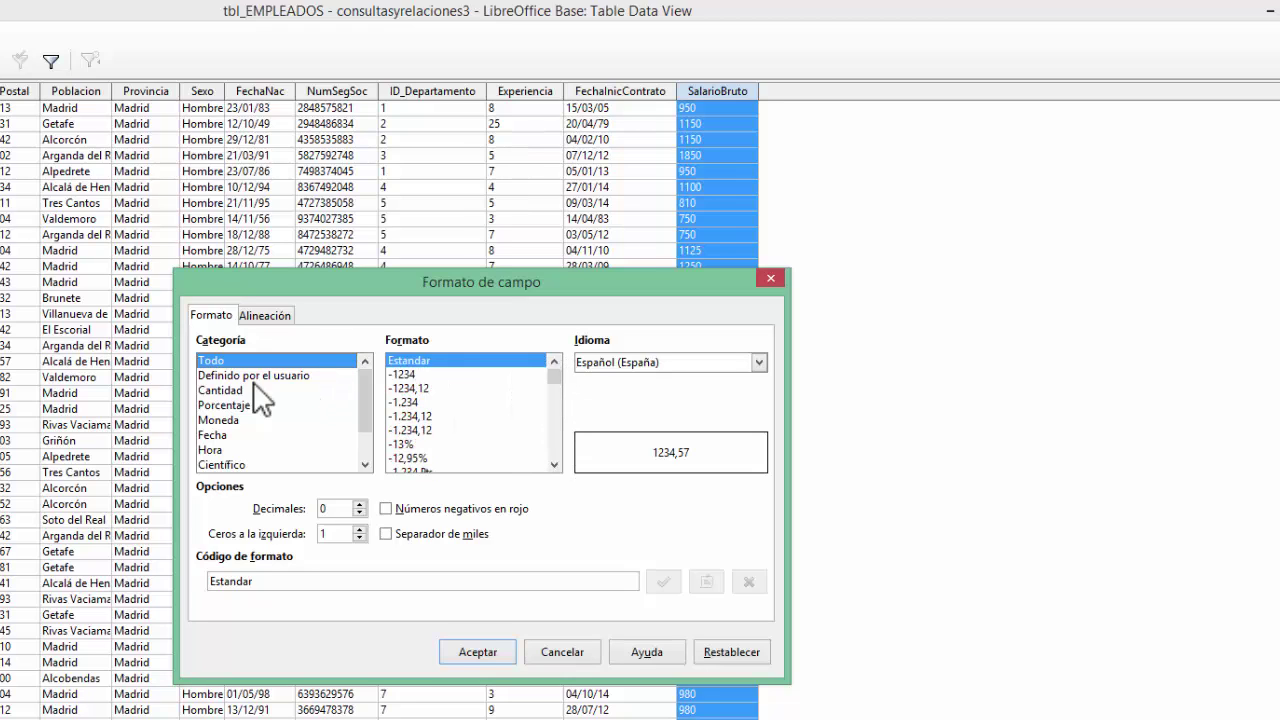
- Format the SalarioBruto column as Cantidad with the -1234,12 format and 2 decimals, and apply it
click(220, 390)
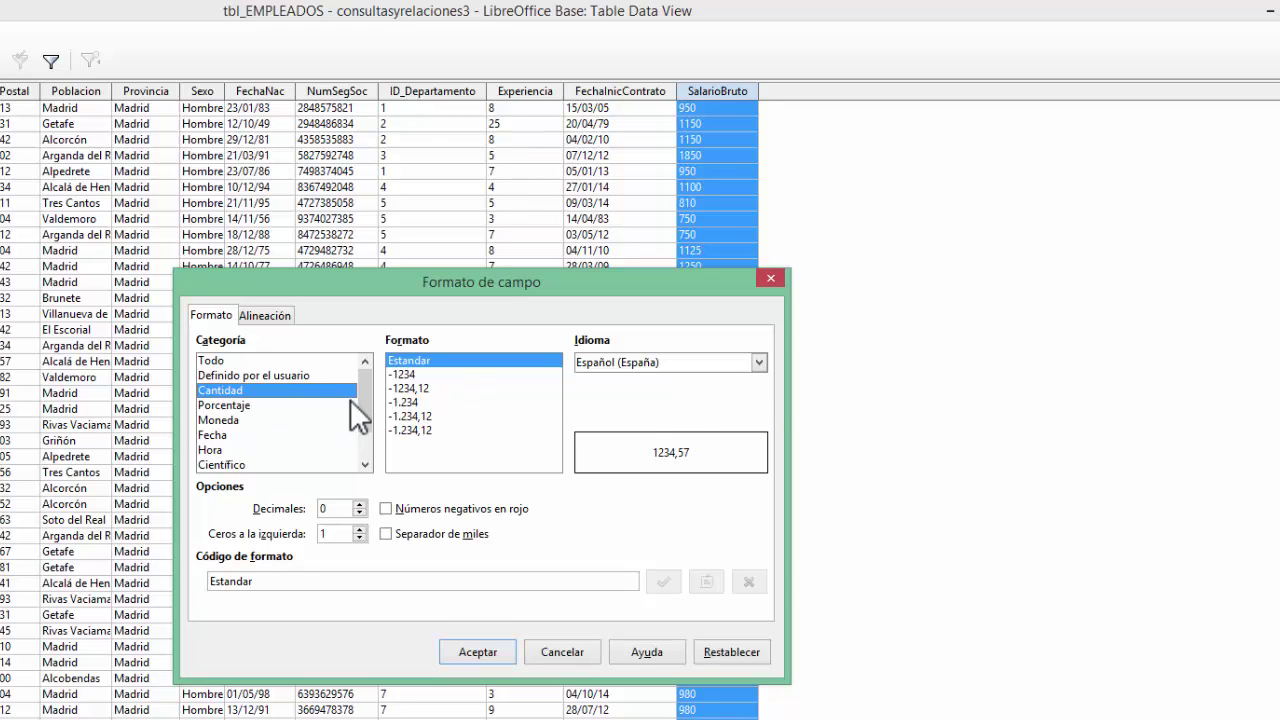
click(391, 389)
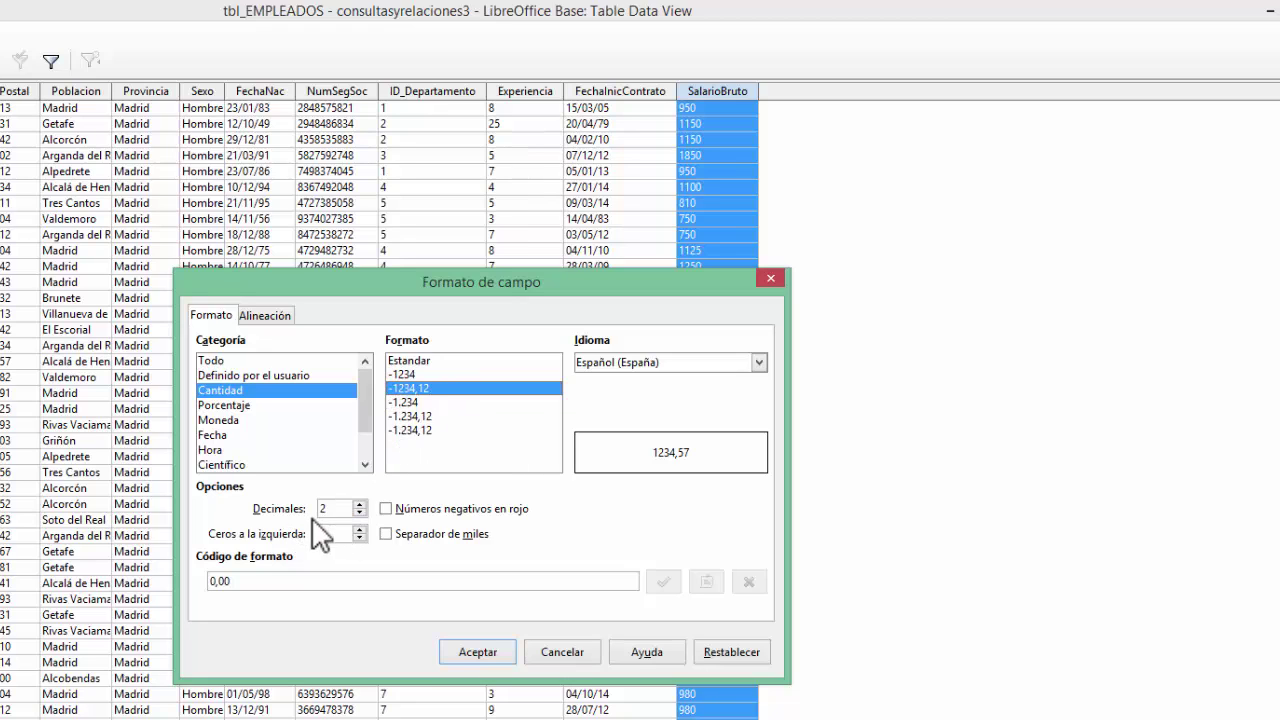
click(359, 508)
click(359, 513)
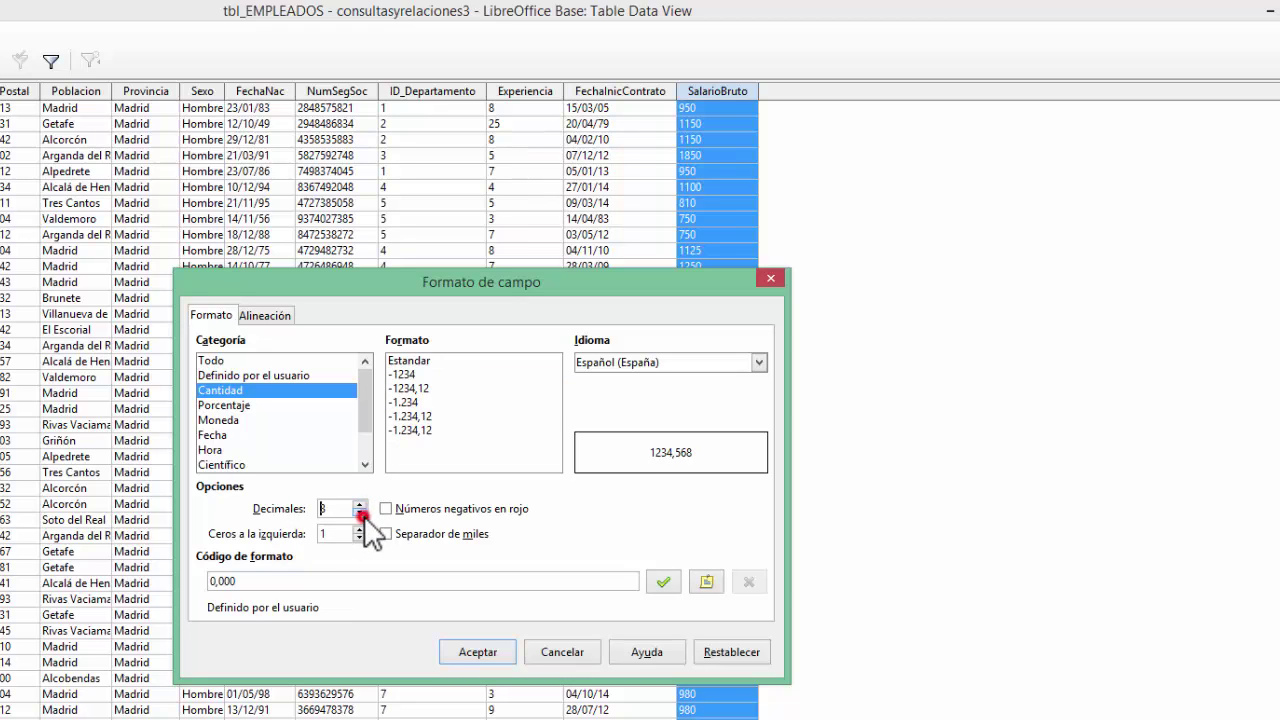
click(484, 651)
click(731, 457)
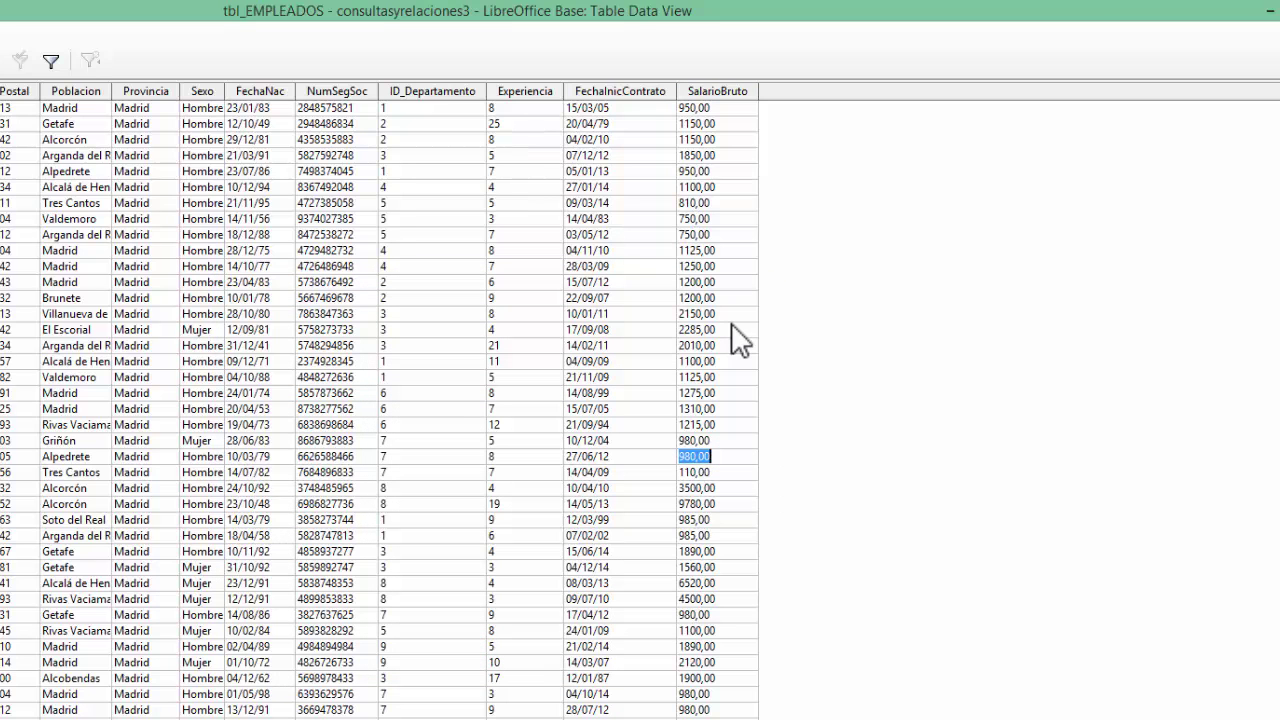
click(732, 136)
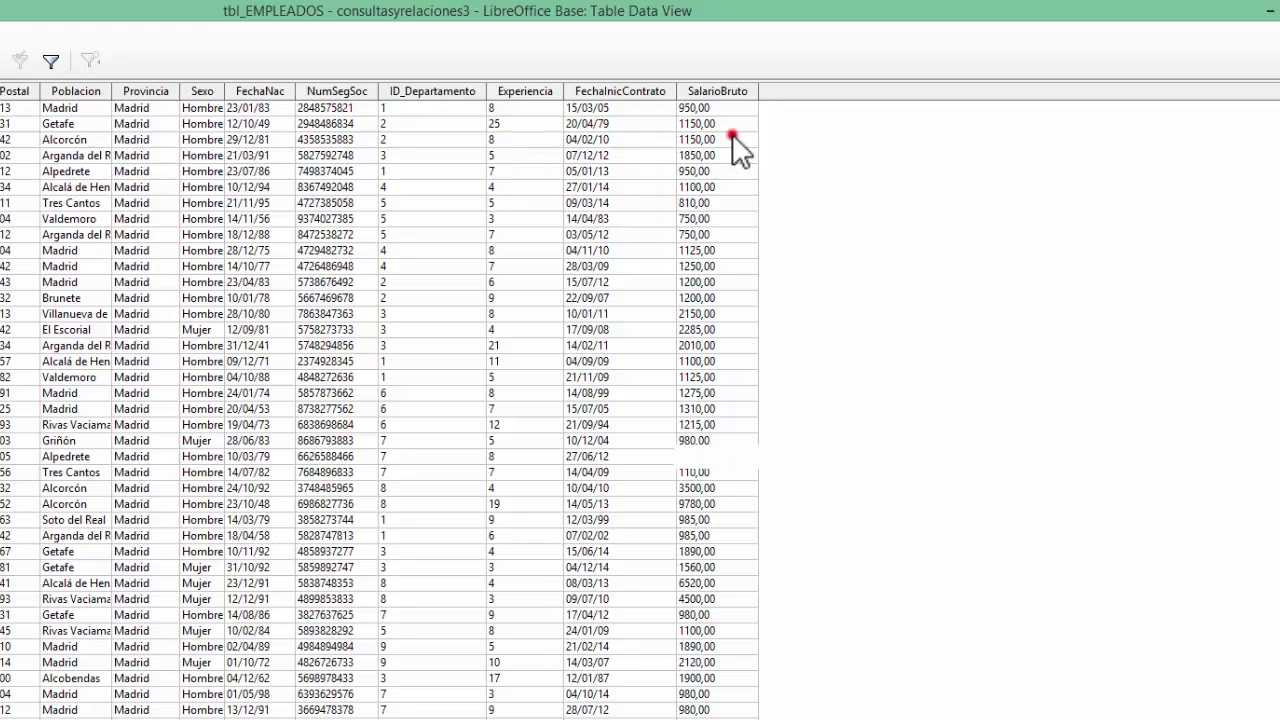
- Try to change the SalarioBruto value of the first employee record to 950,25
click(732, 108)
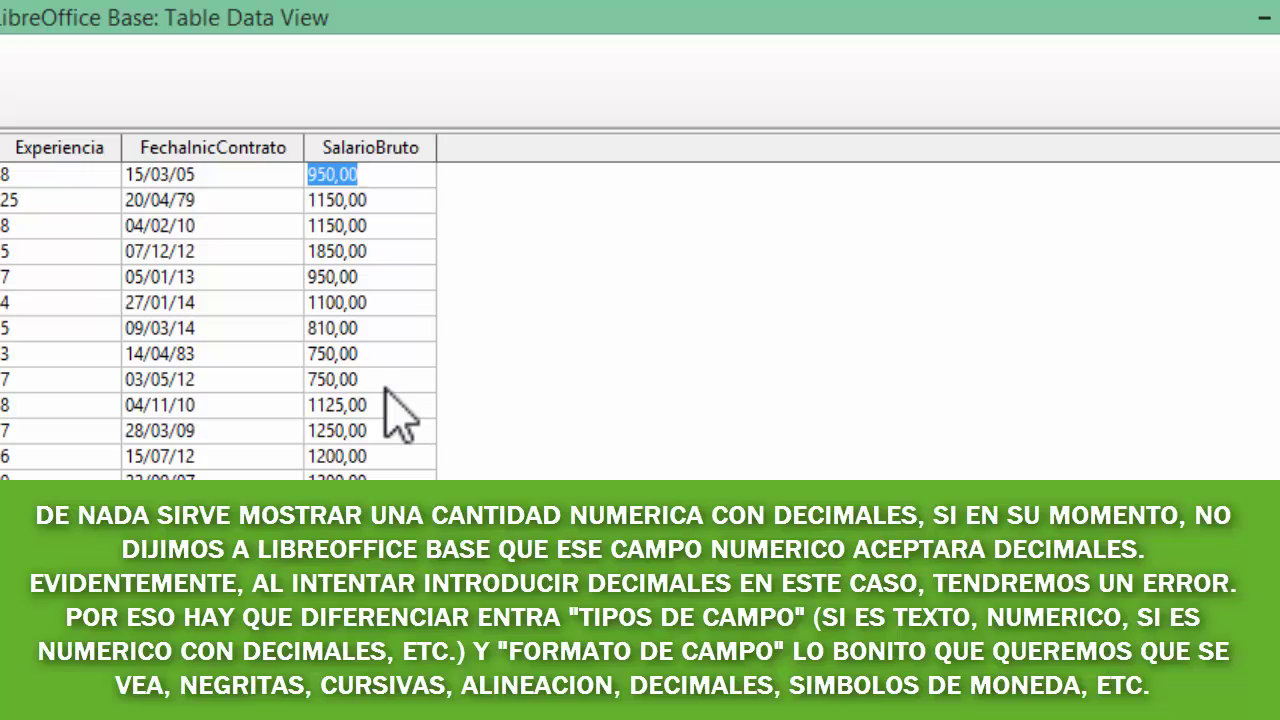
key(End)
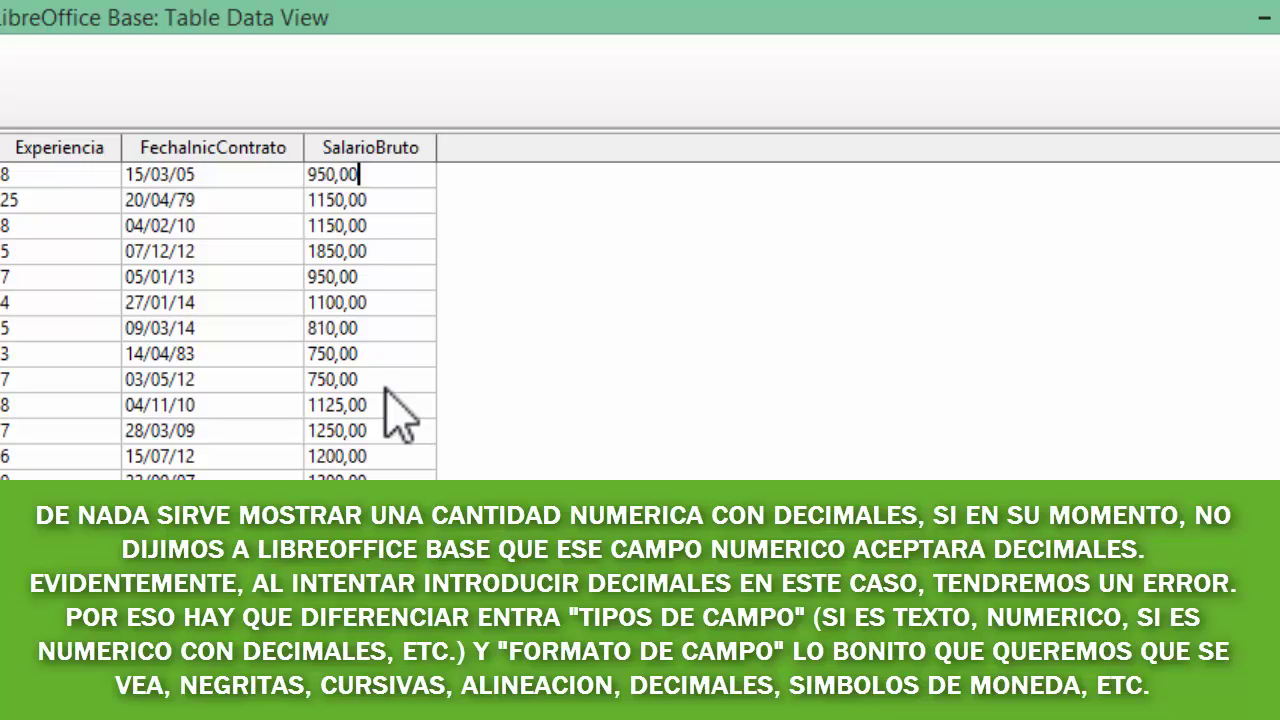
key(BackSpace)
key(BackSpace)
text(25)
key(Return)
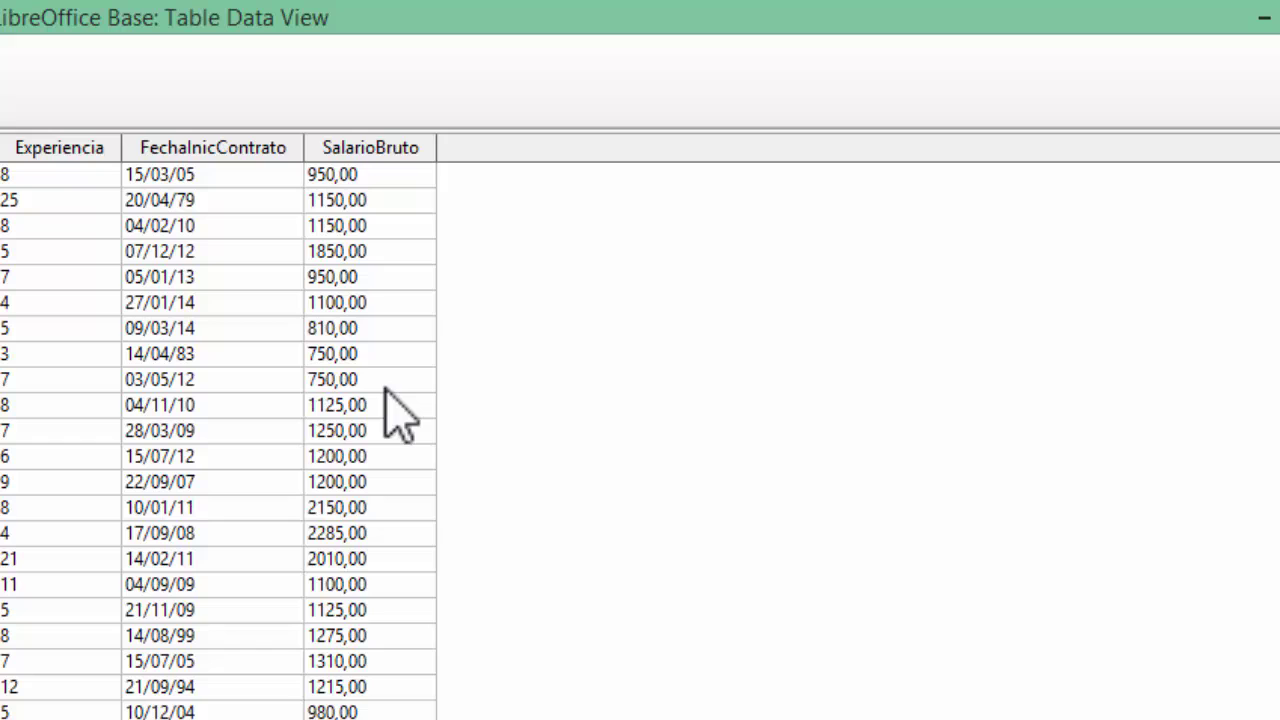
- Set the horizontal alignment of the SalarioBruto column to Derecha and apply it
click(411, 147)
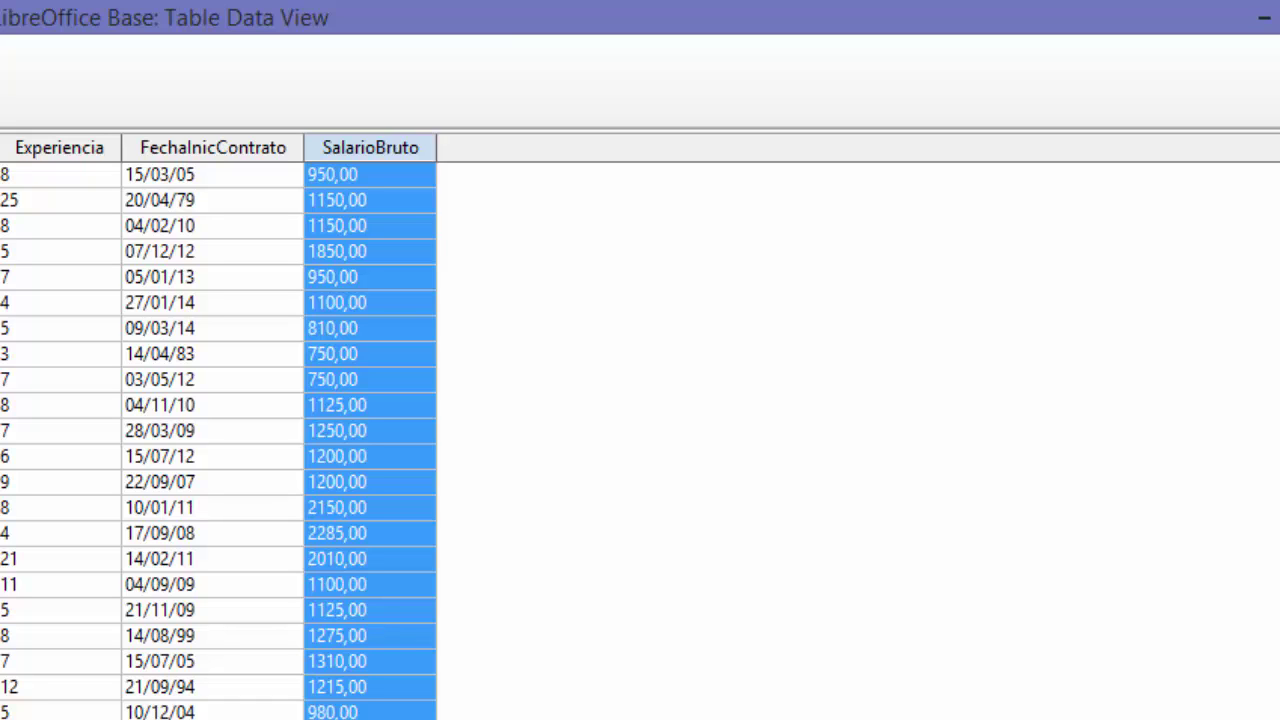
right_click(325, 150)
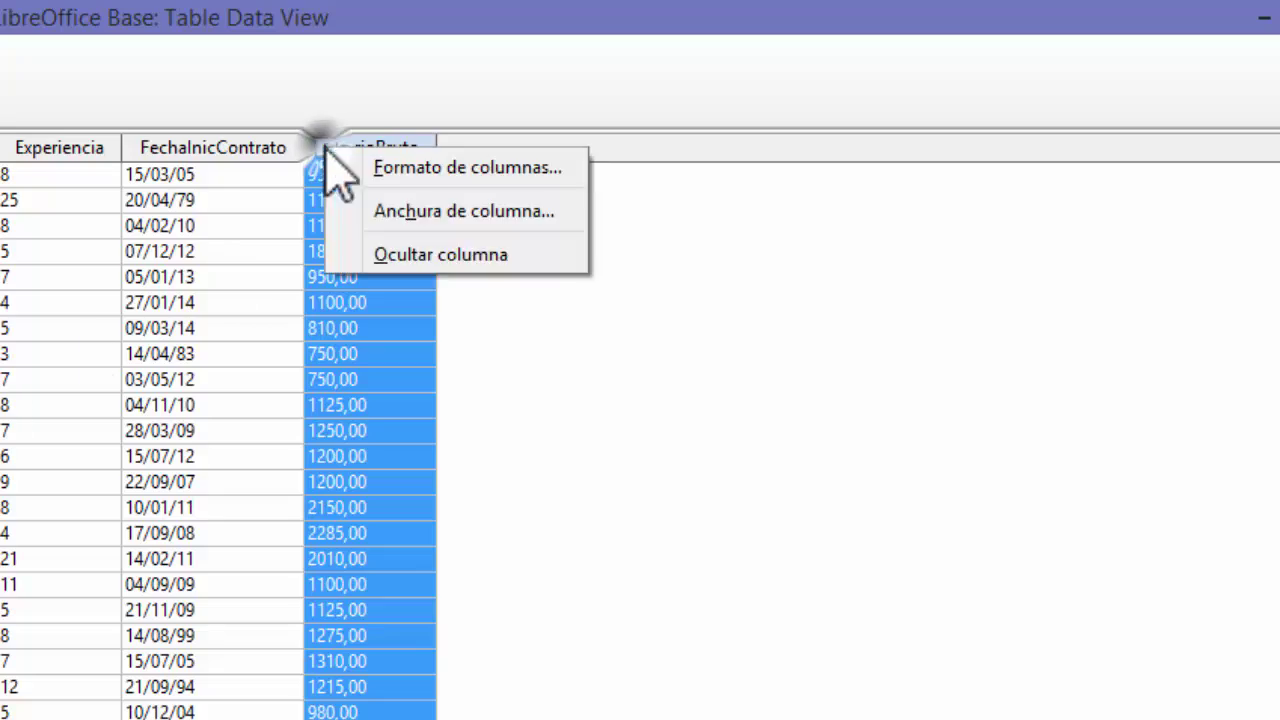
click(439, 164)
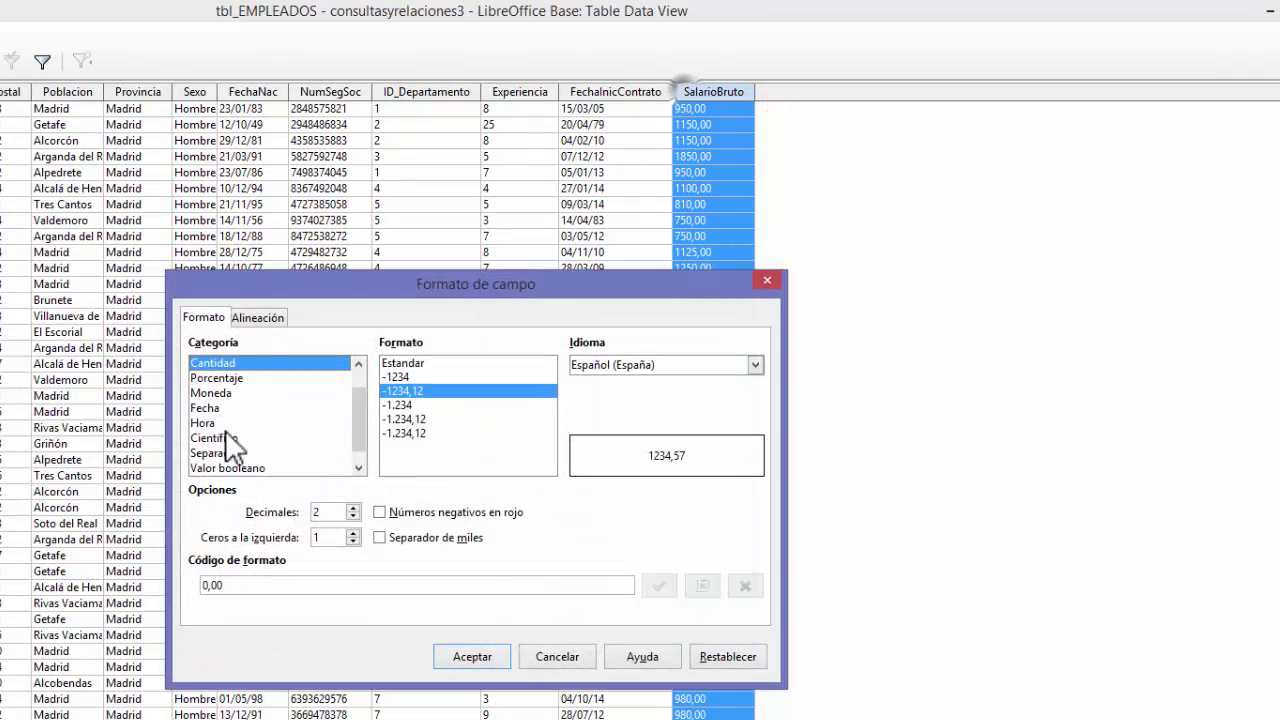
click(255, 317)
click(289, 384)
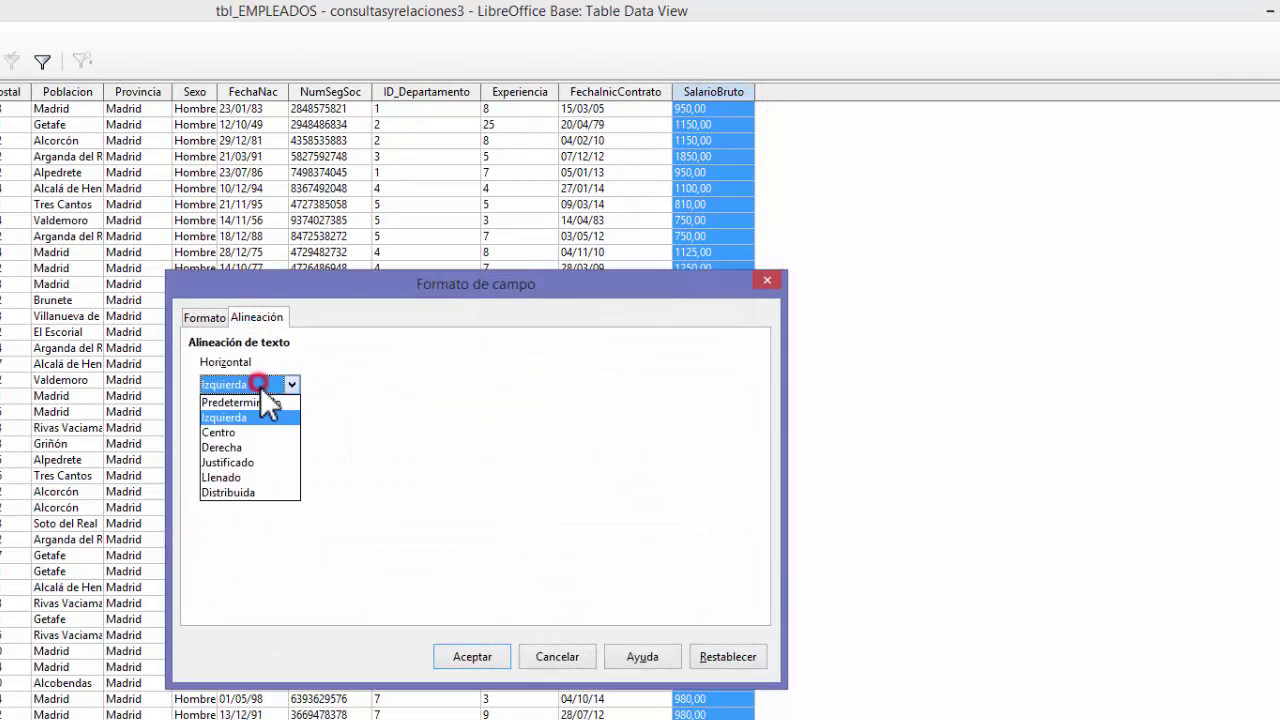
click(239, 448)
click(463, 658)
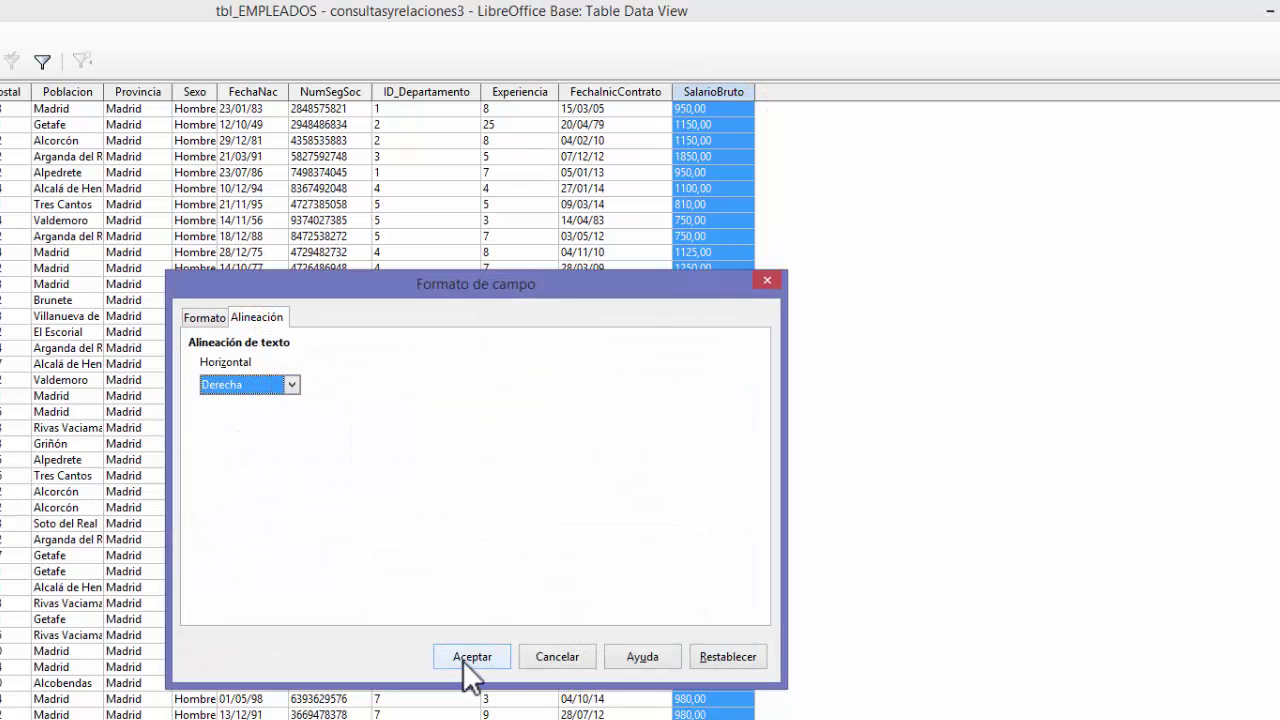
click(845, 305)
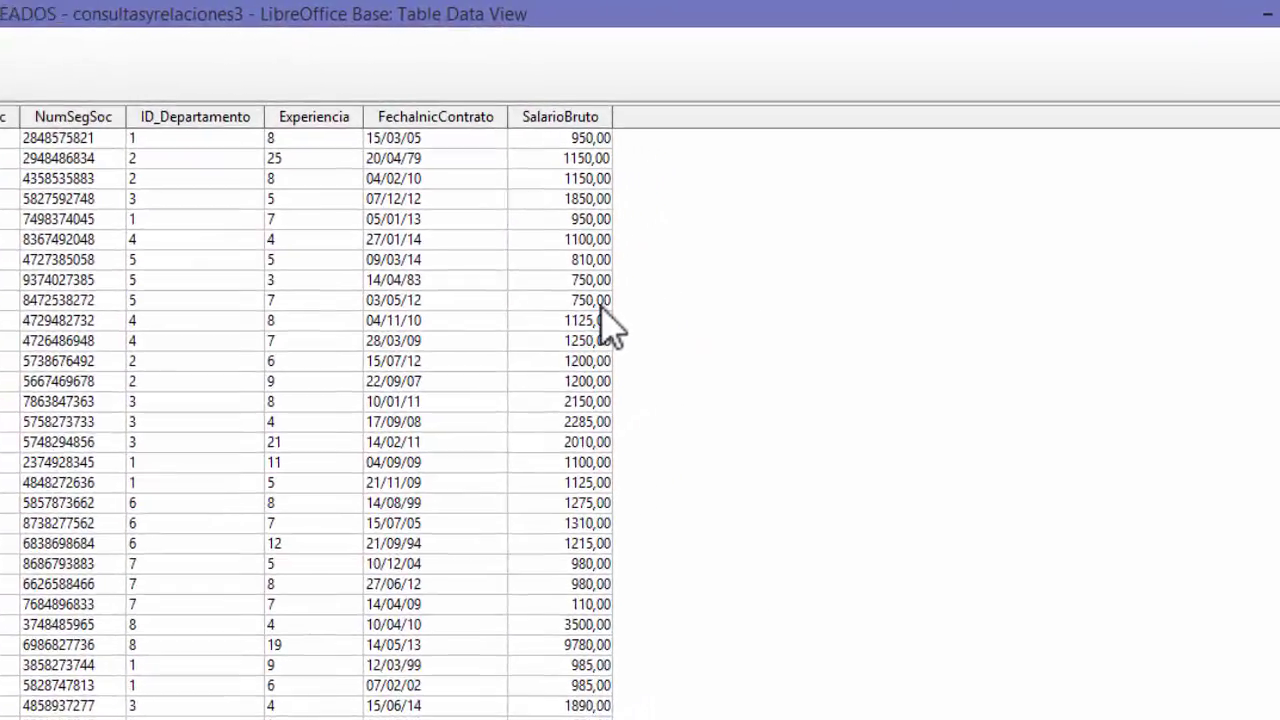
- Try to change the SalarioBruto value of the second employee record to 1150,34
key(BackSpace)
key(BackSpace)
text(34)
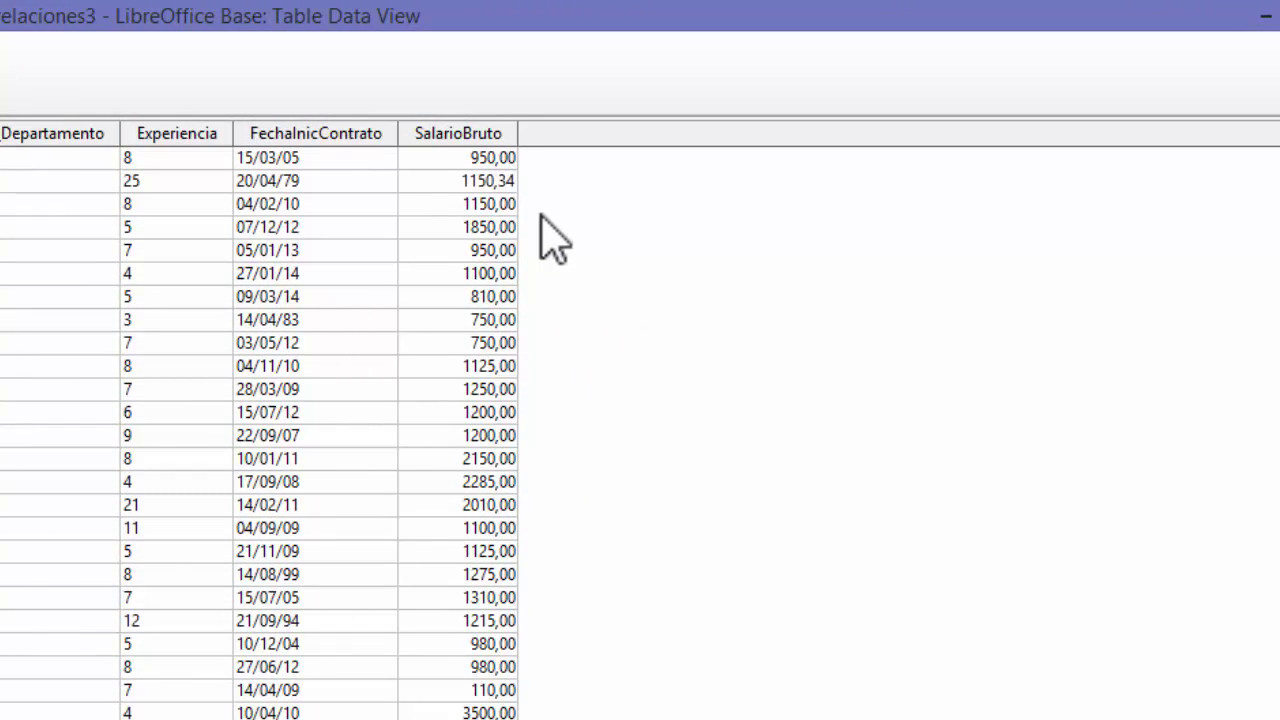
key(Escape)
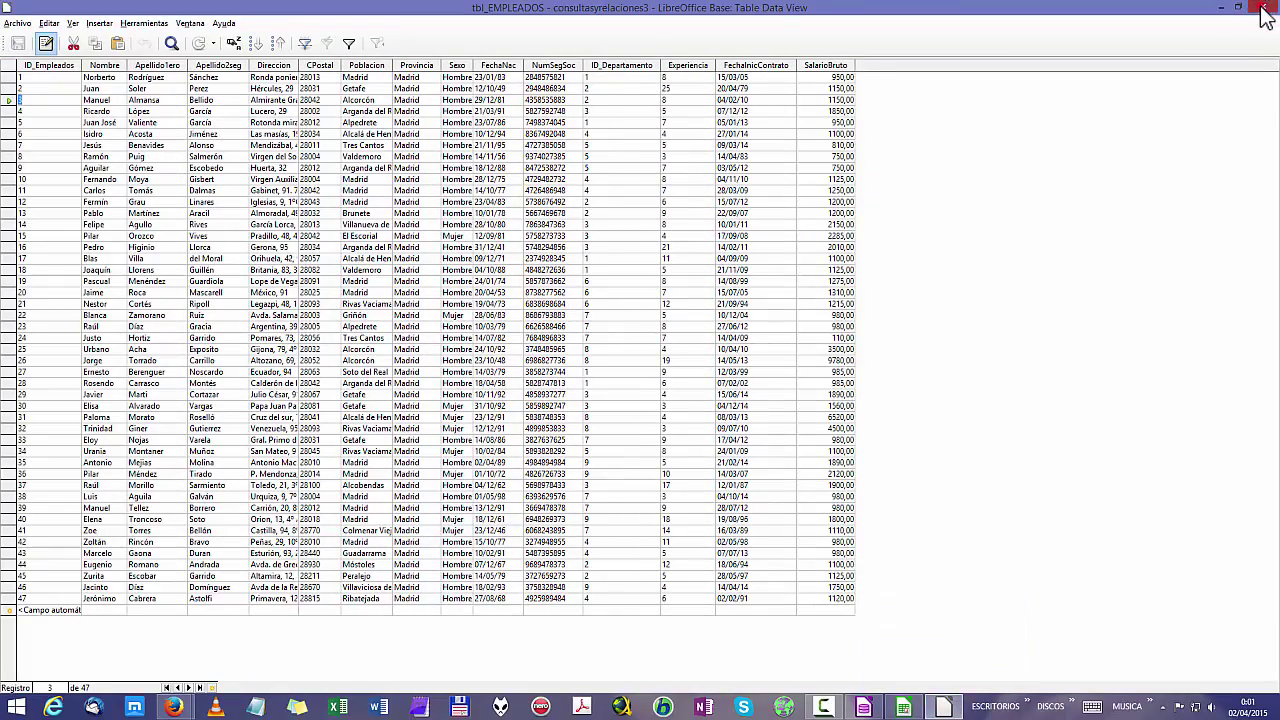
- Close the data view, inspect the SalarioBruto field's type and decimals in the design of tbl_EMPLEADOS, and close the design
click(1265, 10)
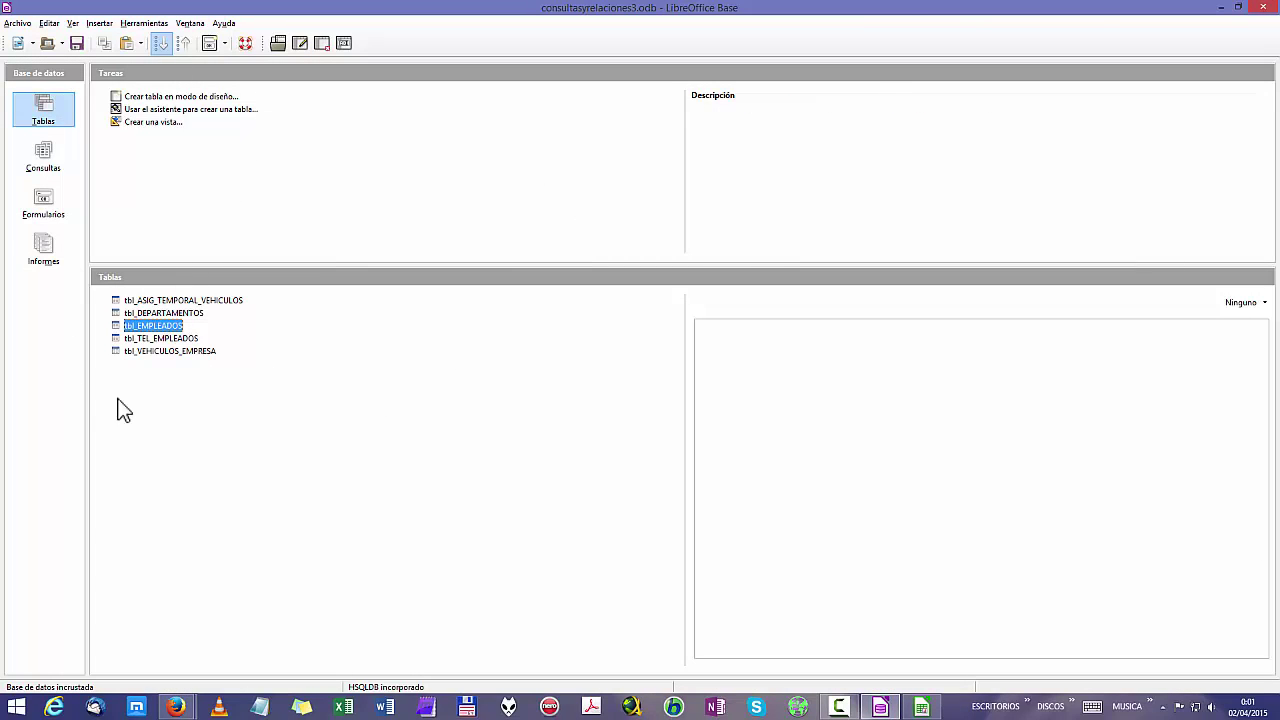
right_click(155, 328)
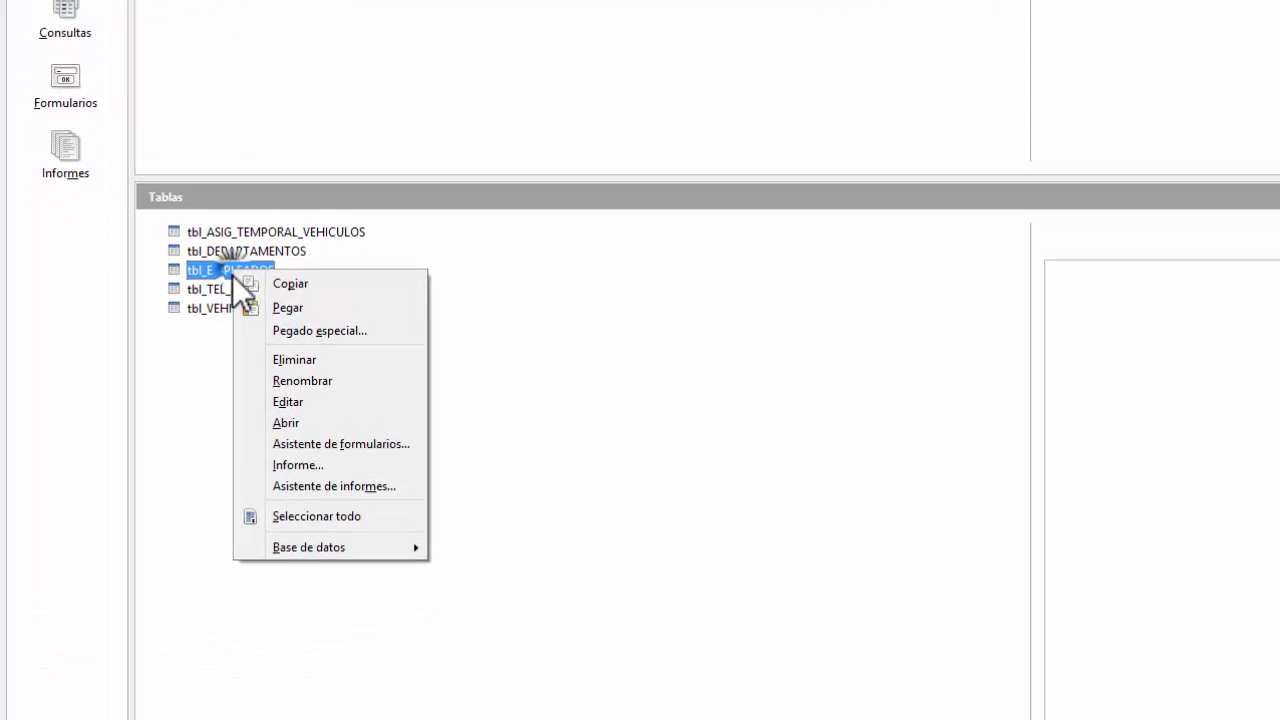
click(308, 405)
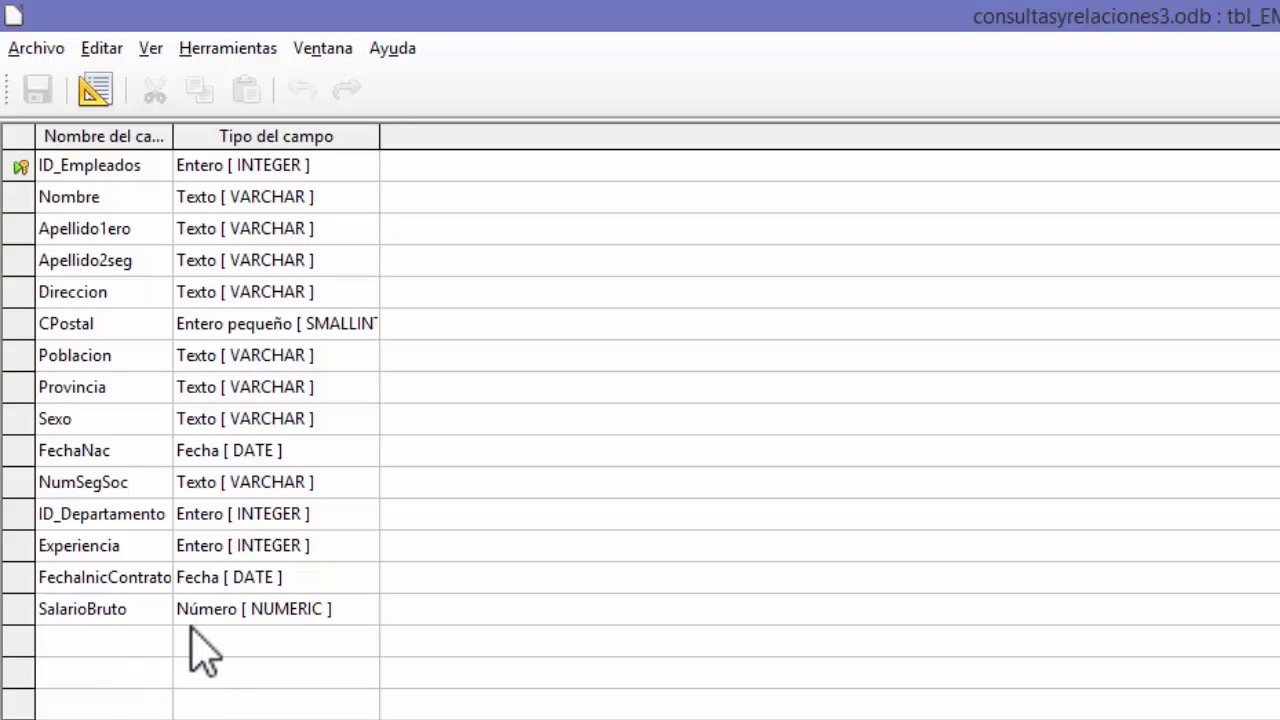
click(12, 609)
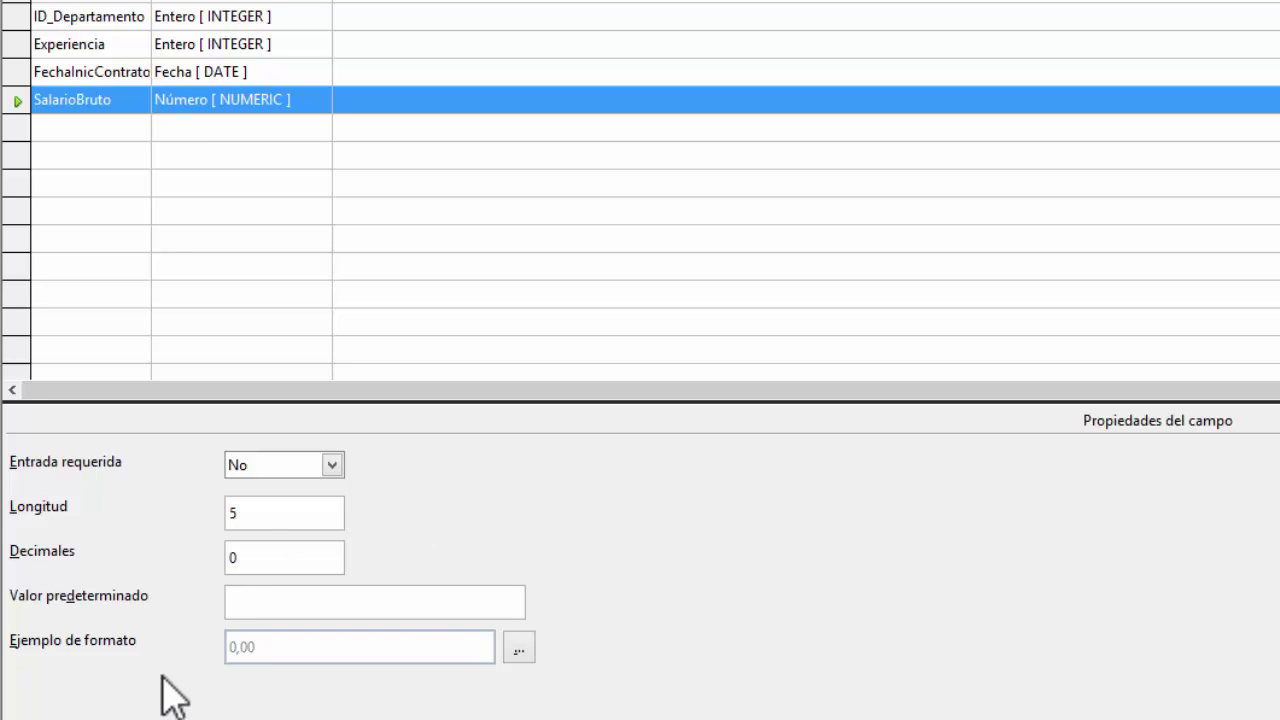
click(251, 563)
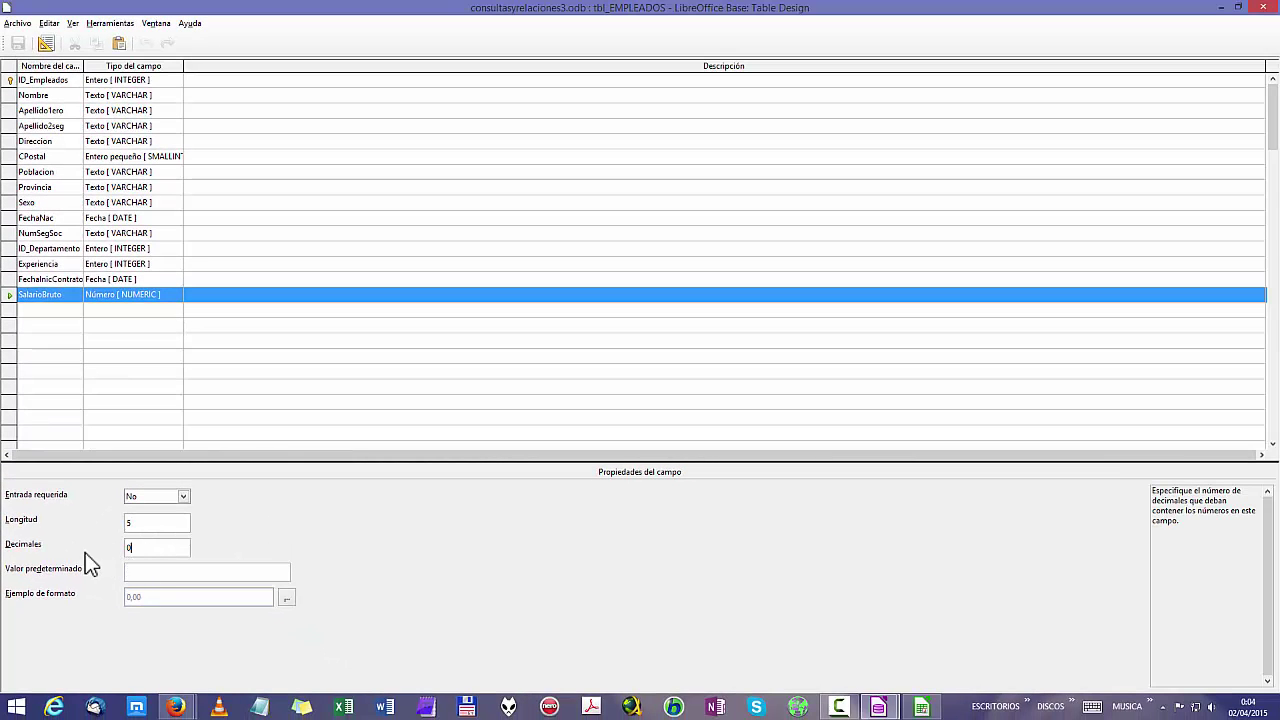
click(1268, 8)
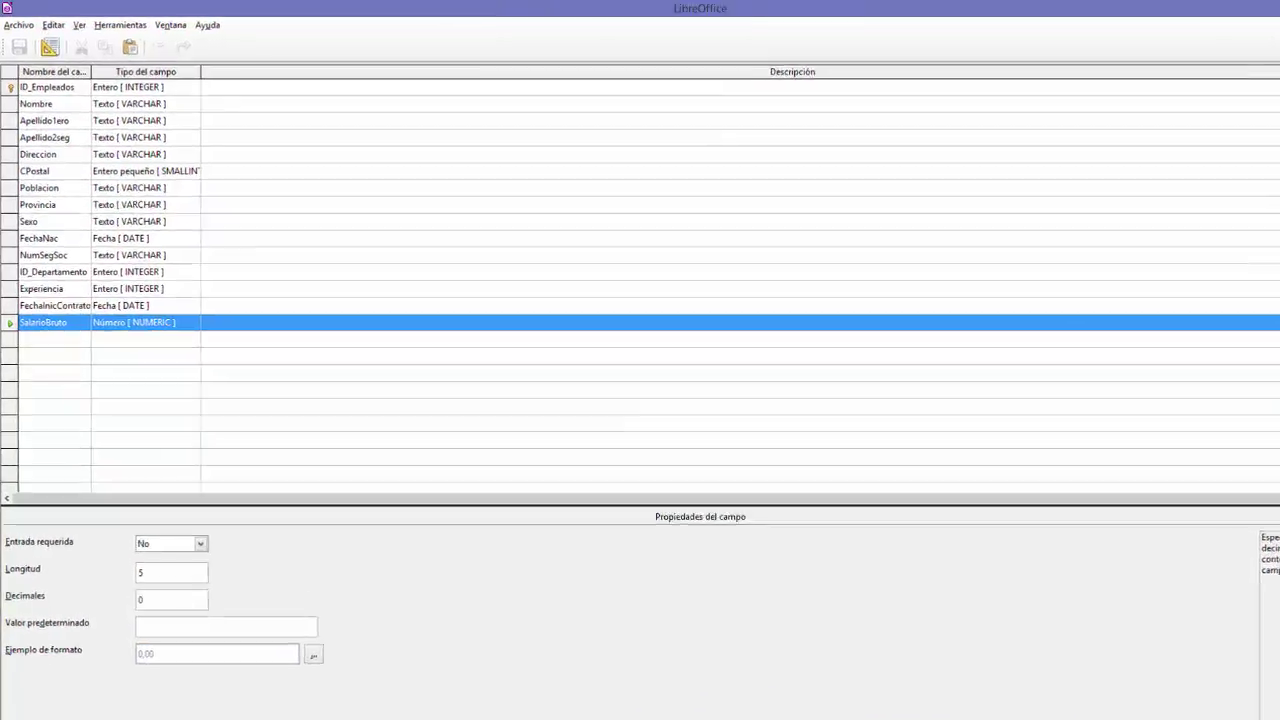
- Reopen the tbl_EMPLEADOS data and check the number format assigned to the SalarioBruto column
double_click(232, 457)
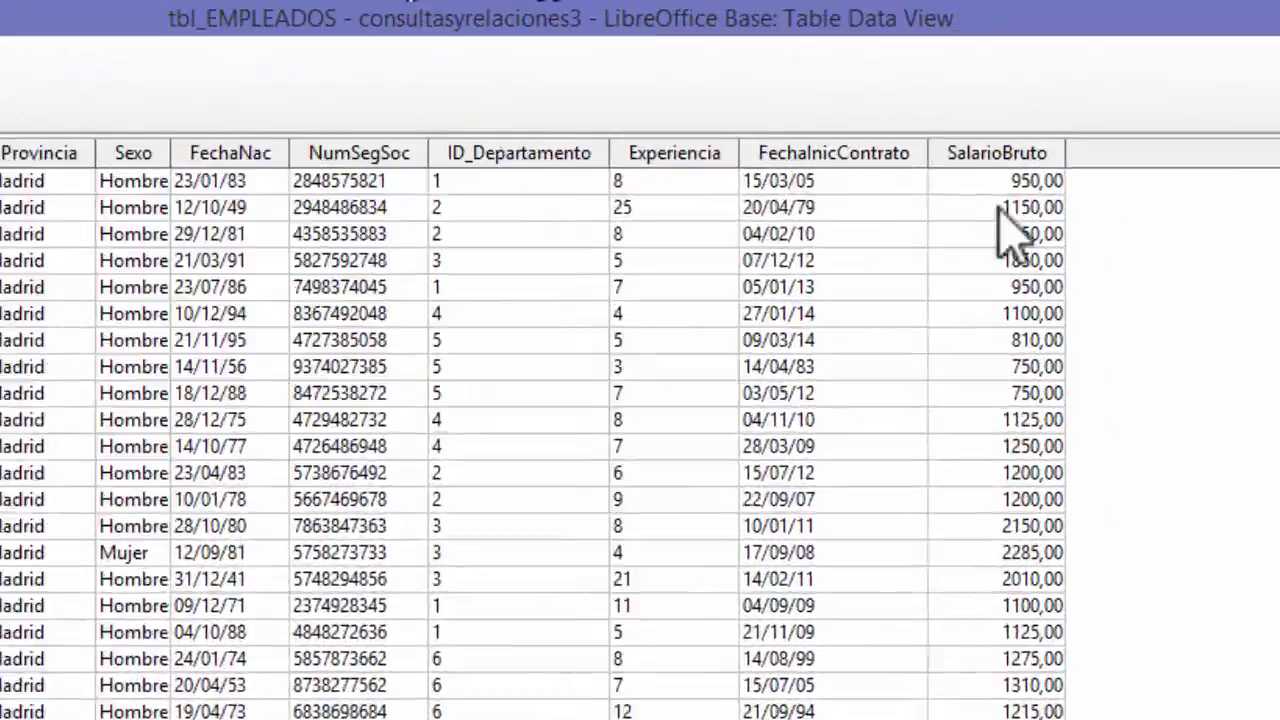
click(1143, 91)
right_click(820, 225)
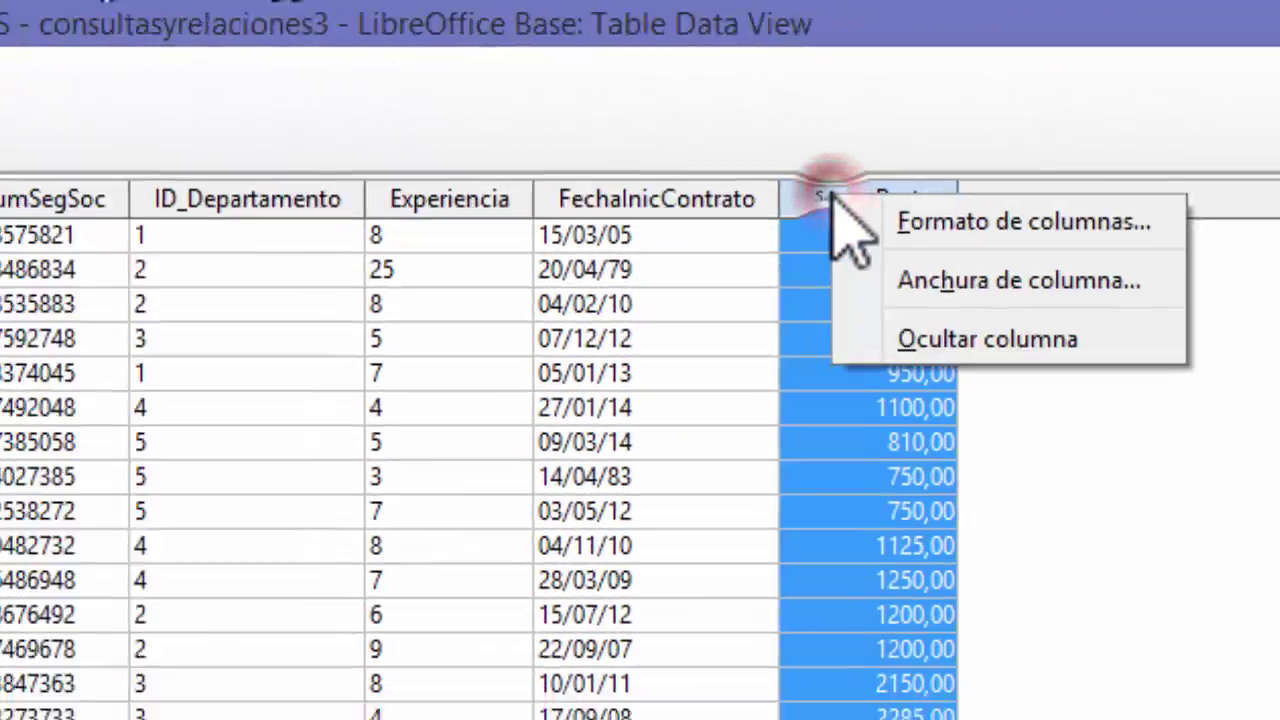
click(900, 224)
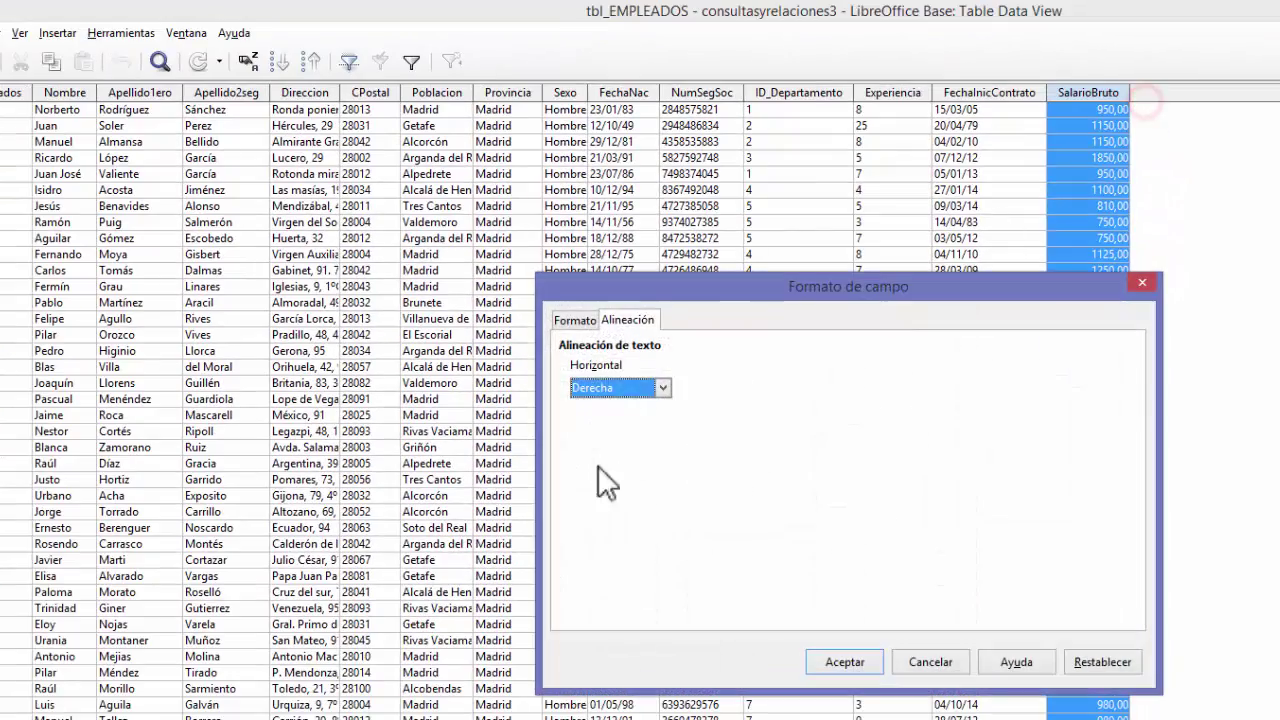
click(575, 320)
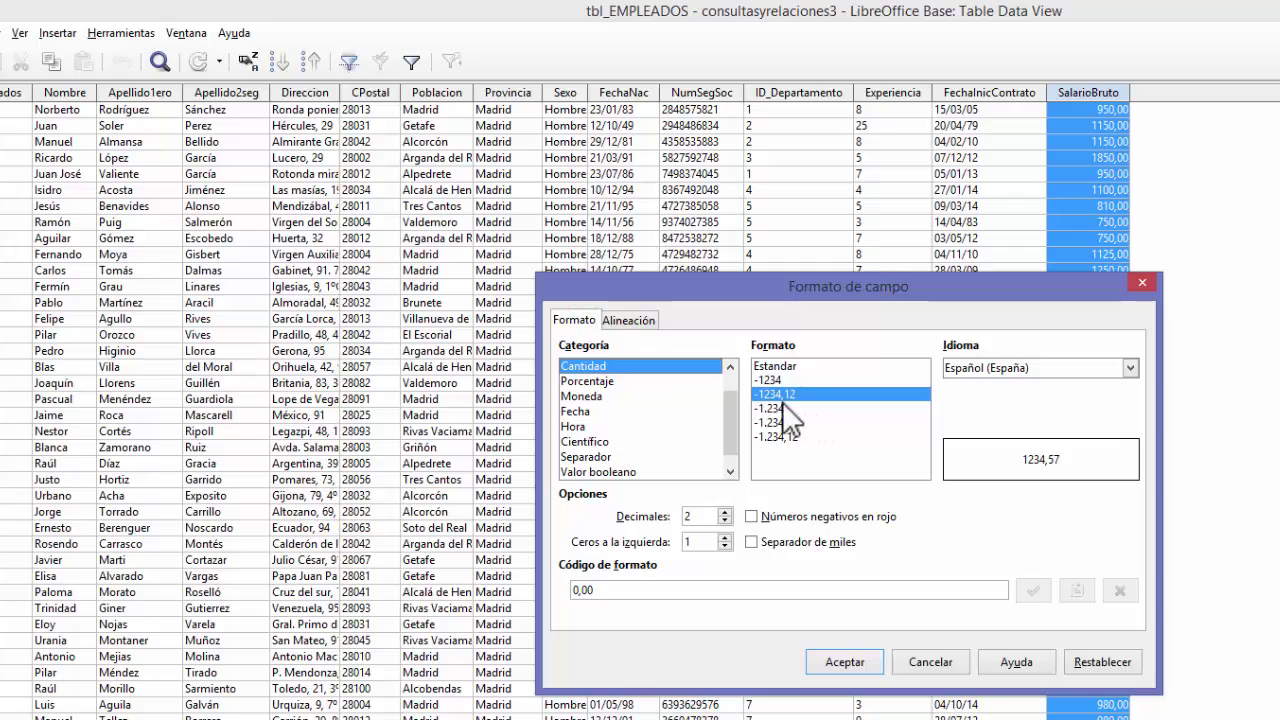
click(842, 663)
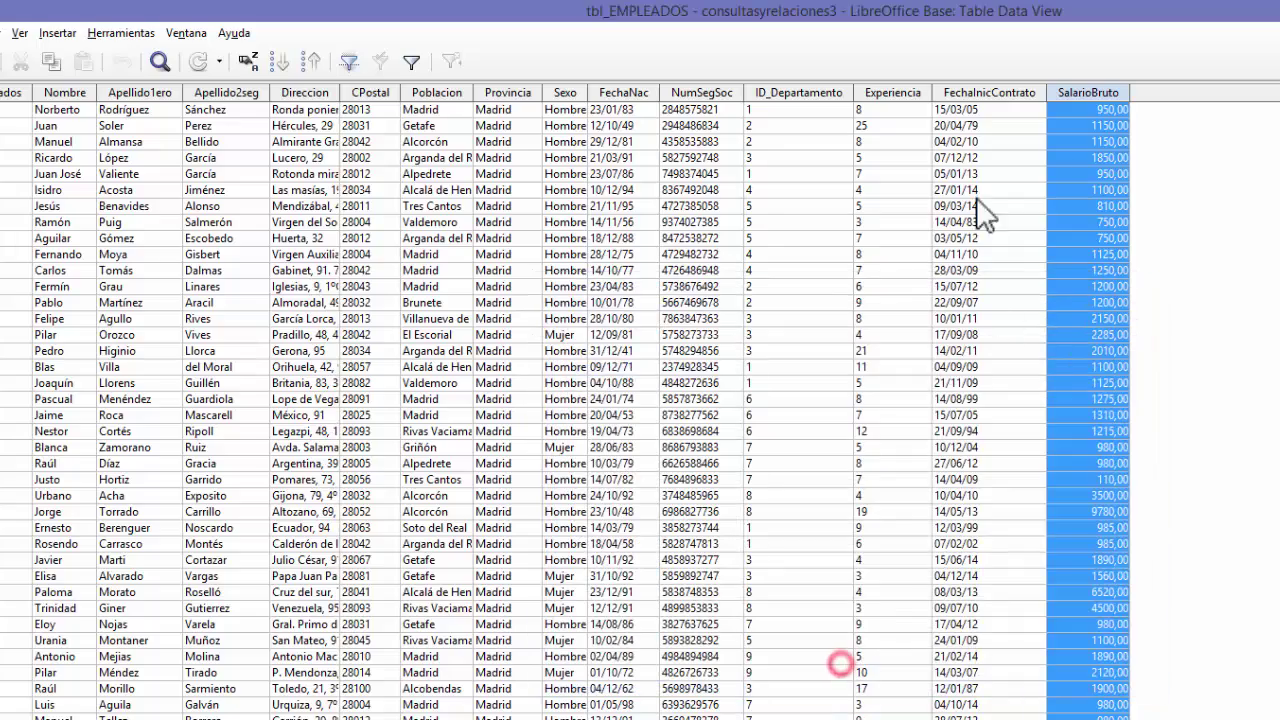
- Try to change the SalarioBruto value of the first employee record to 950,38
click(1112, 106)
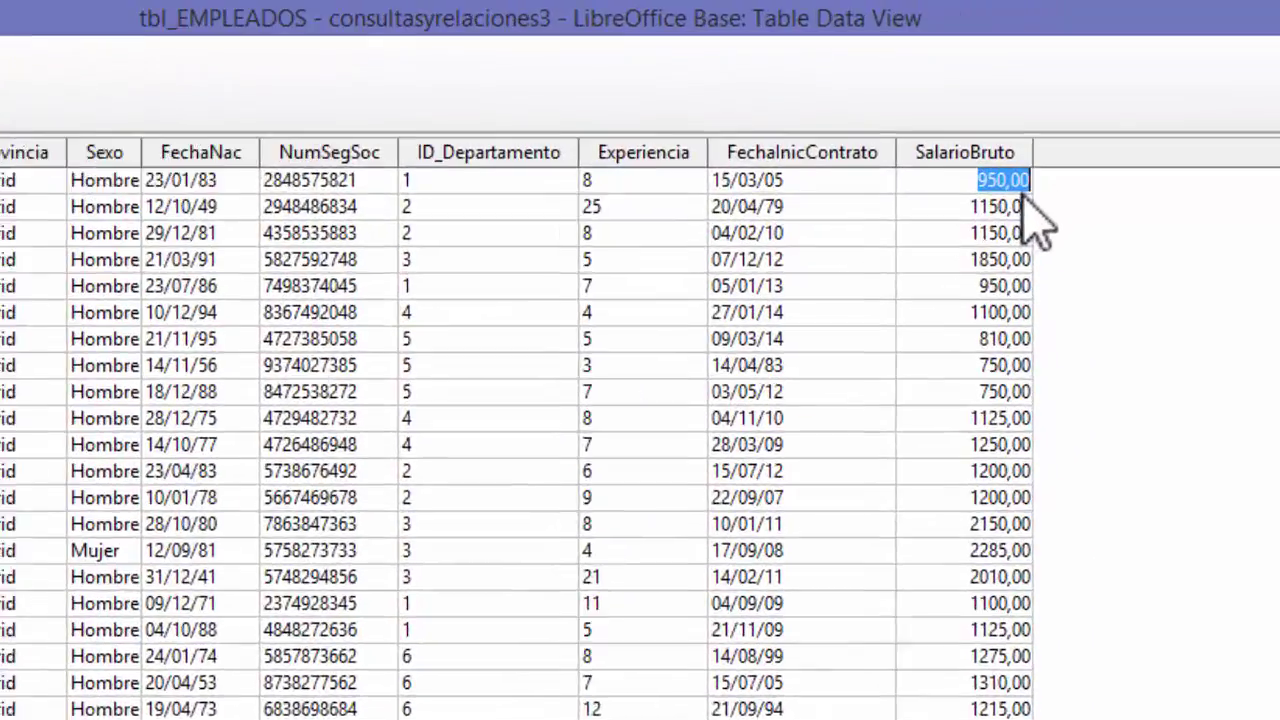
key(End)
key(BackSpace)
text(38)
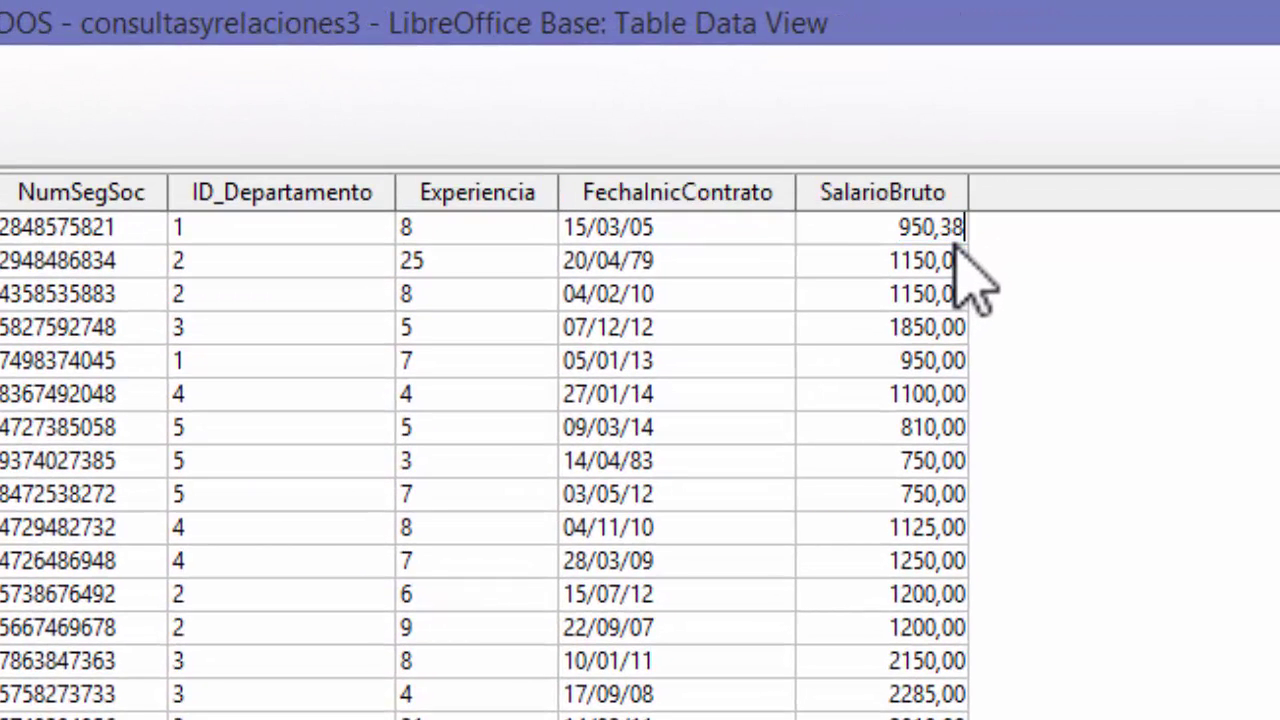
key(Return)
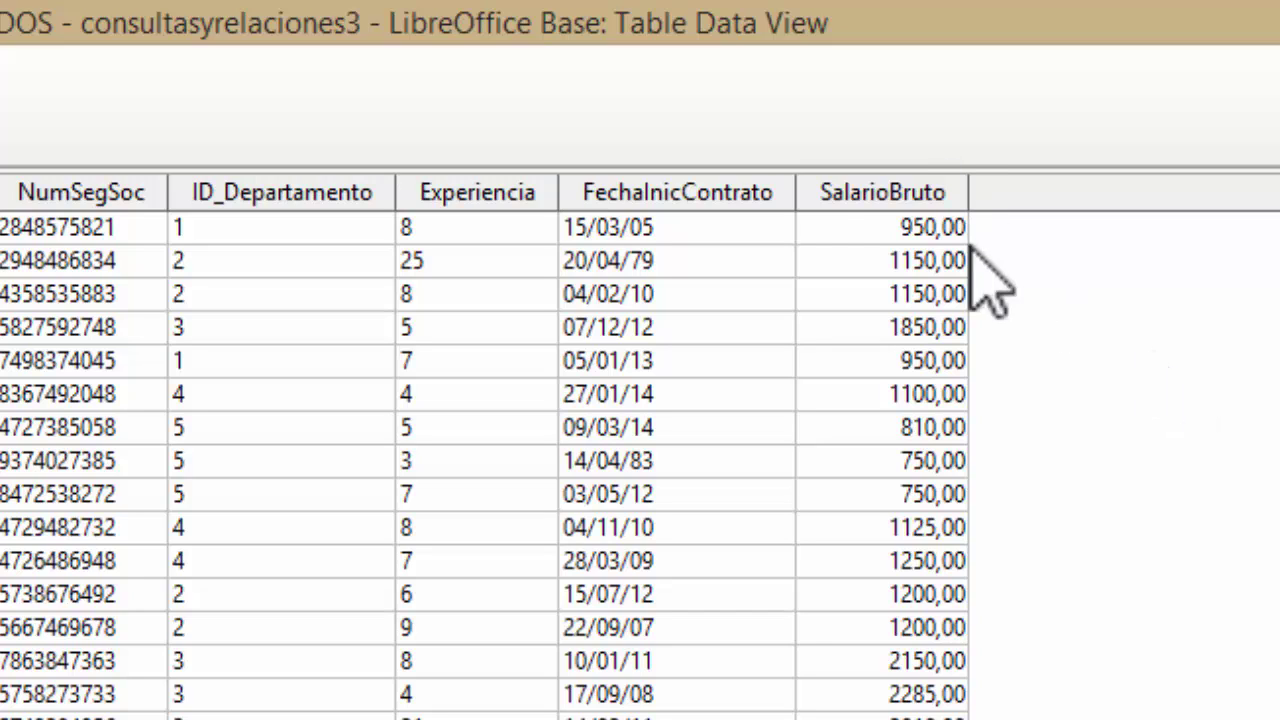
- Switch the SalarioBruto column's format category to Moneda and look through the currency formats offered for EUR € Español (España)
click(840, 200)
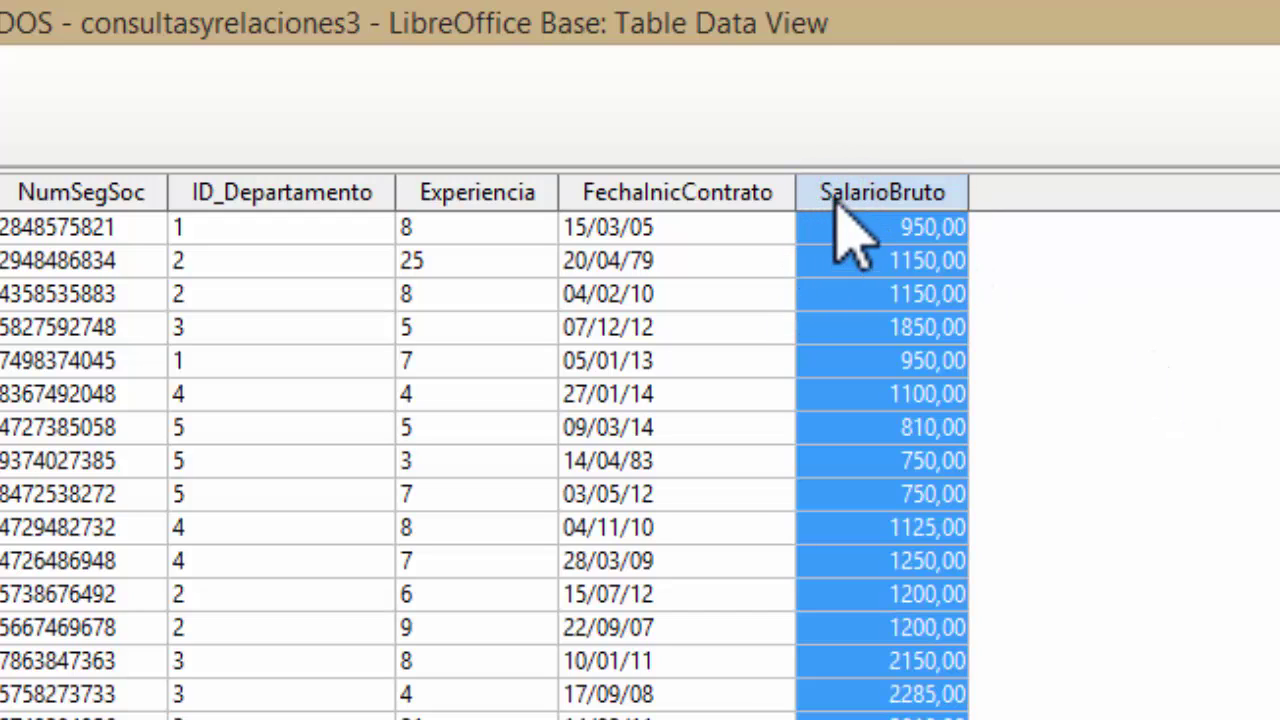
right_click(840, 198)
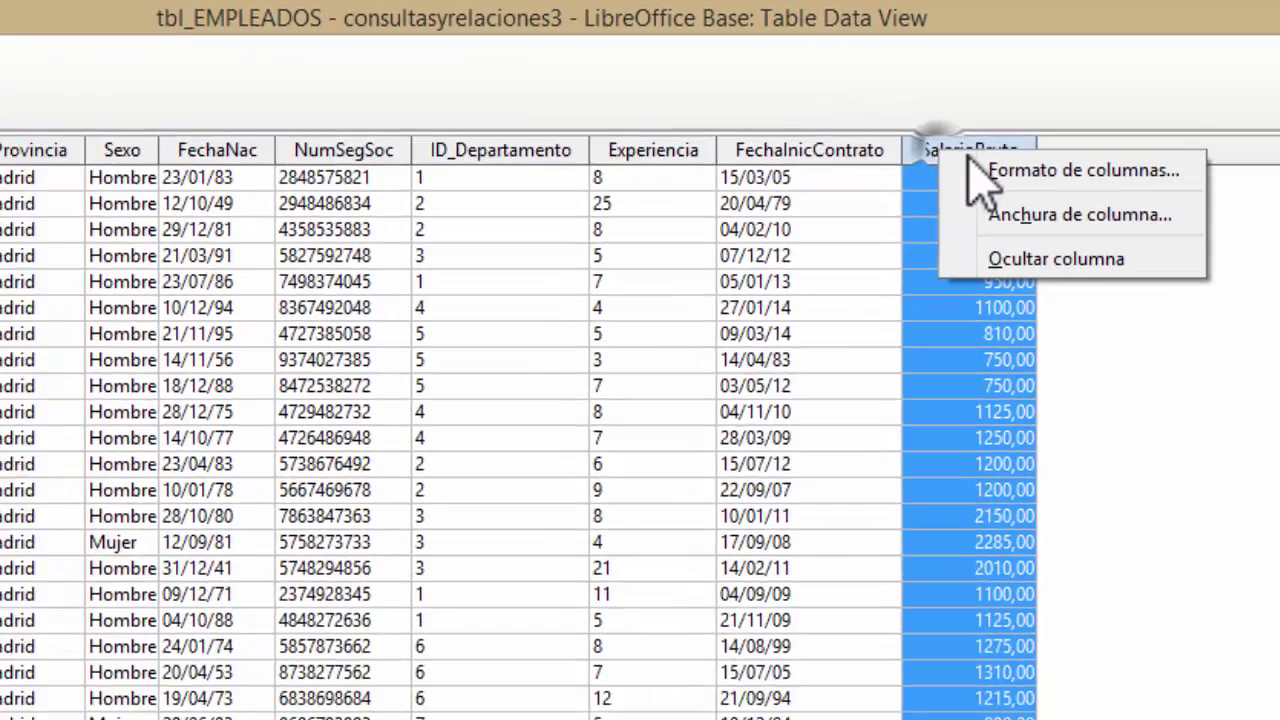
click(972, 168)
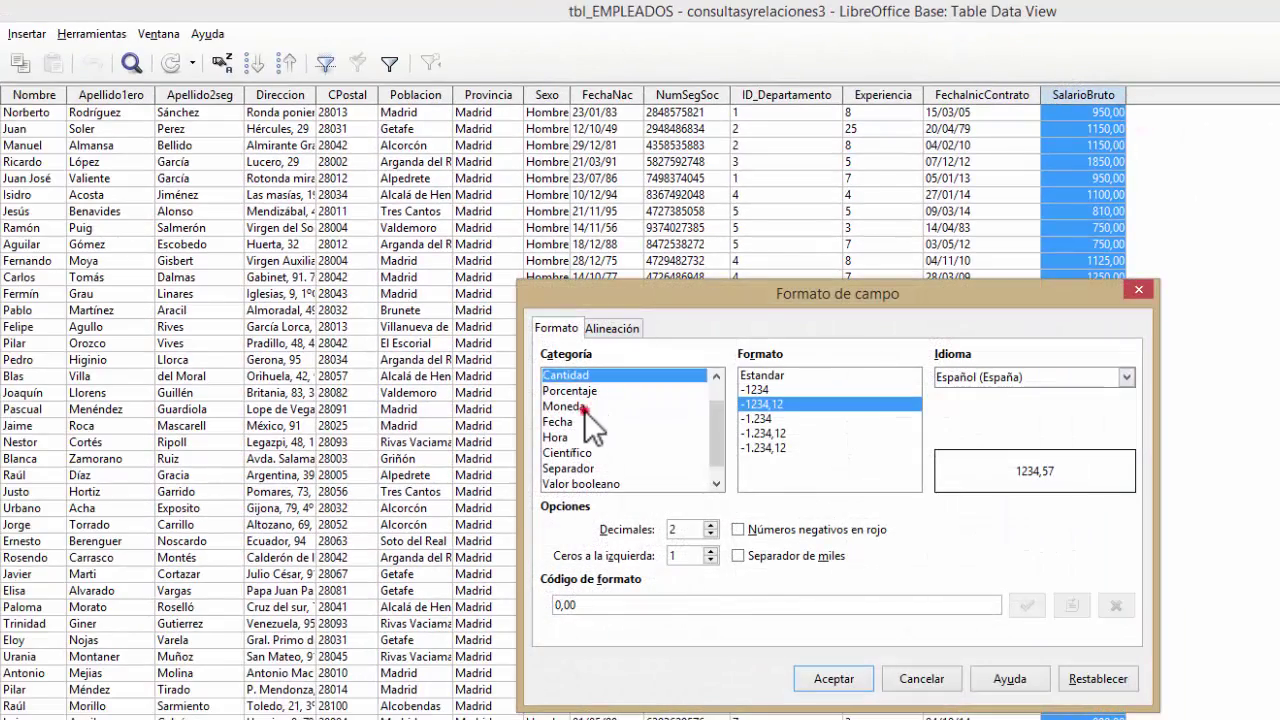
click(584, 409)
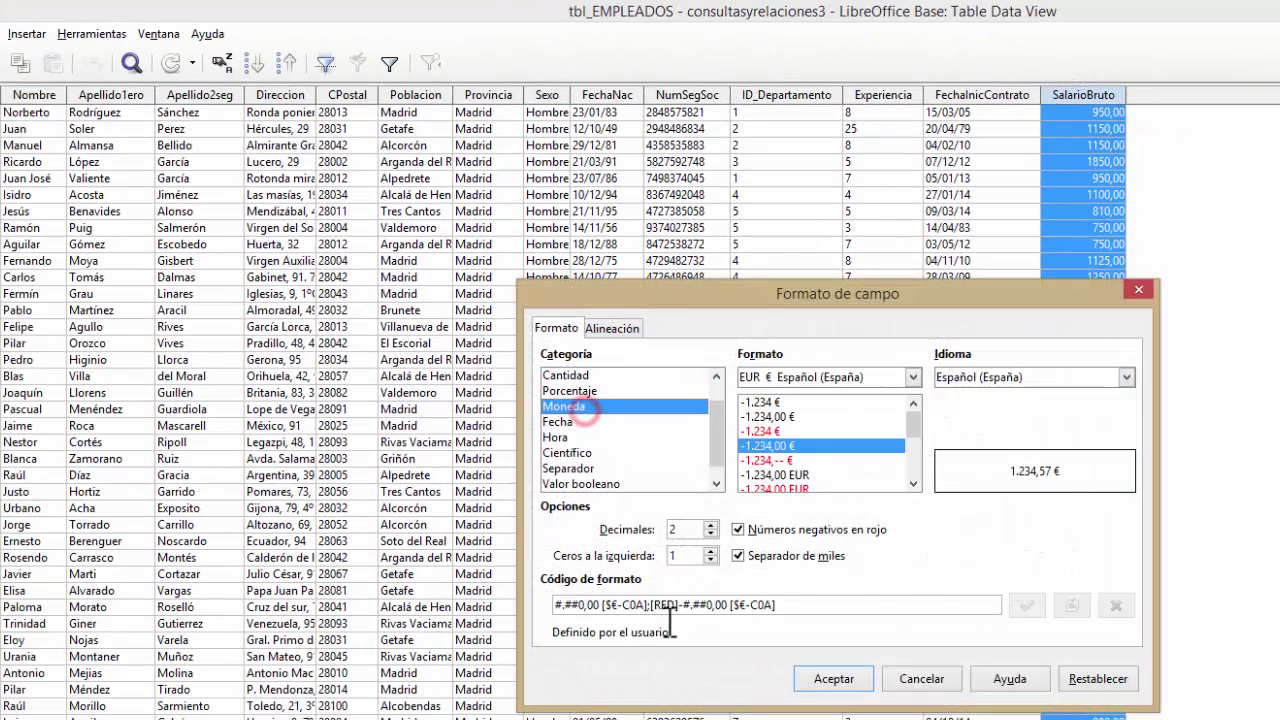
click(912, 484)
click(912, 484)
click(912, 484)
click(912, 484)
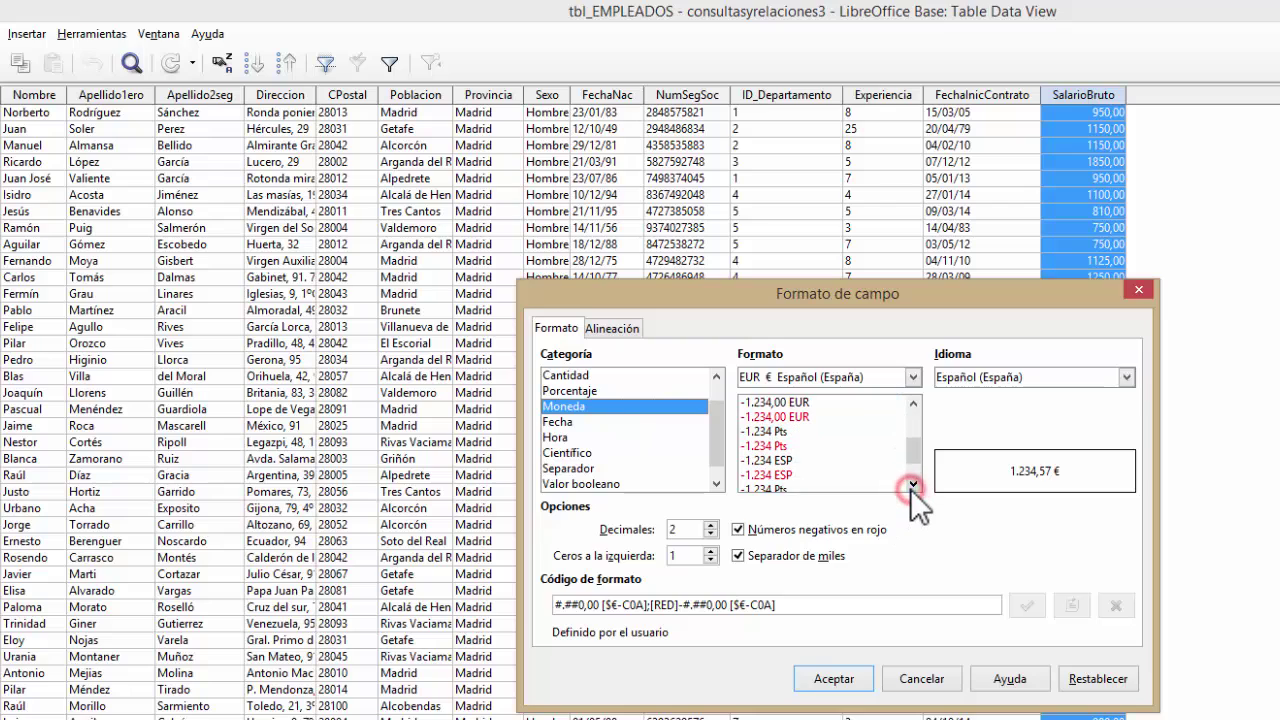
click(912, 484)
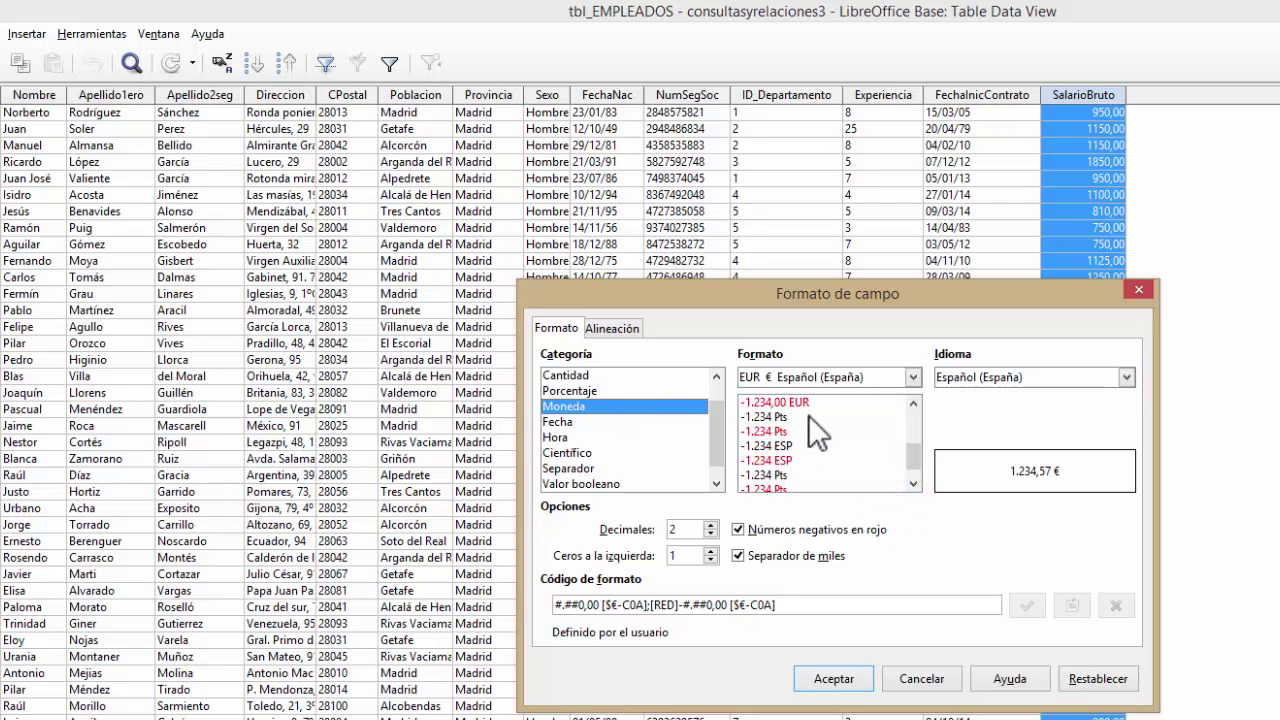
- Browse the available currencies, choose EUR € Español (España) with the -1.234,00 € format, and apply it to the SalarioBruto column
click(825, 375)
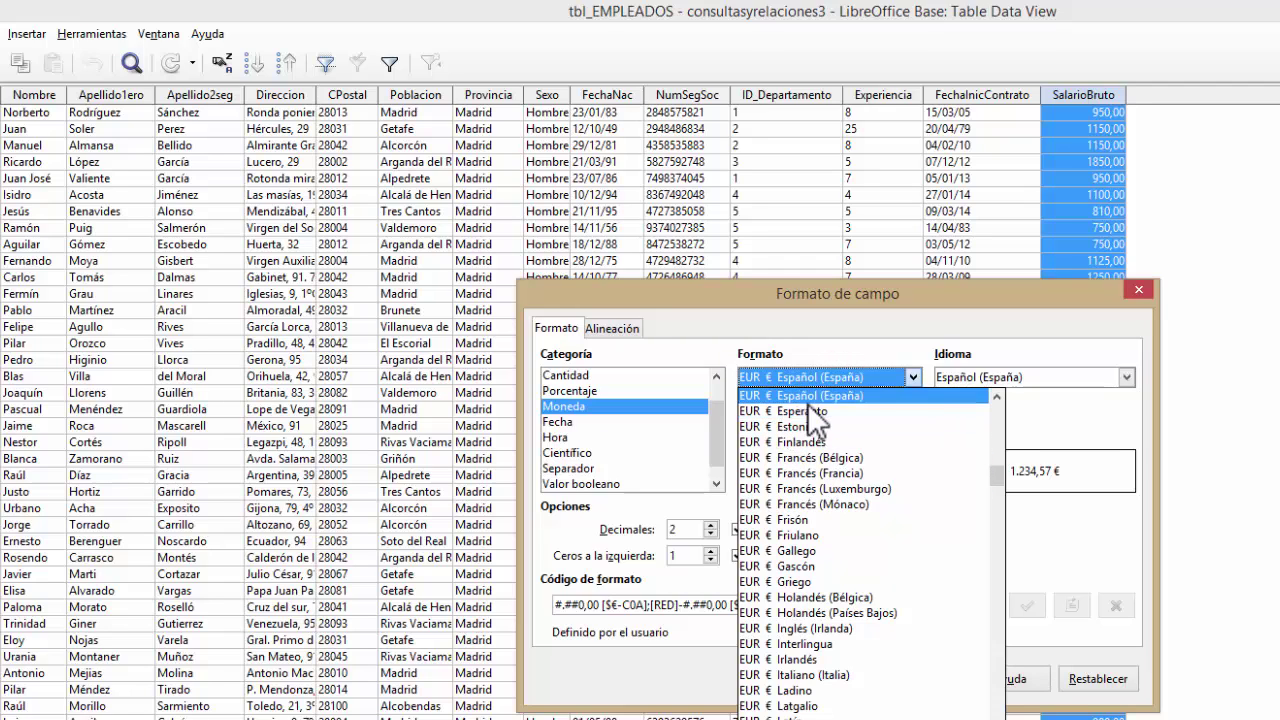
drag(997, 475, 997, 517)
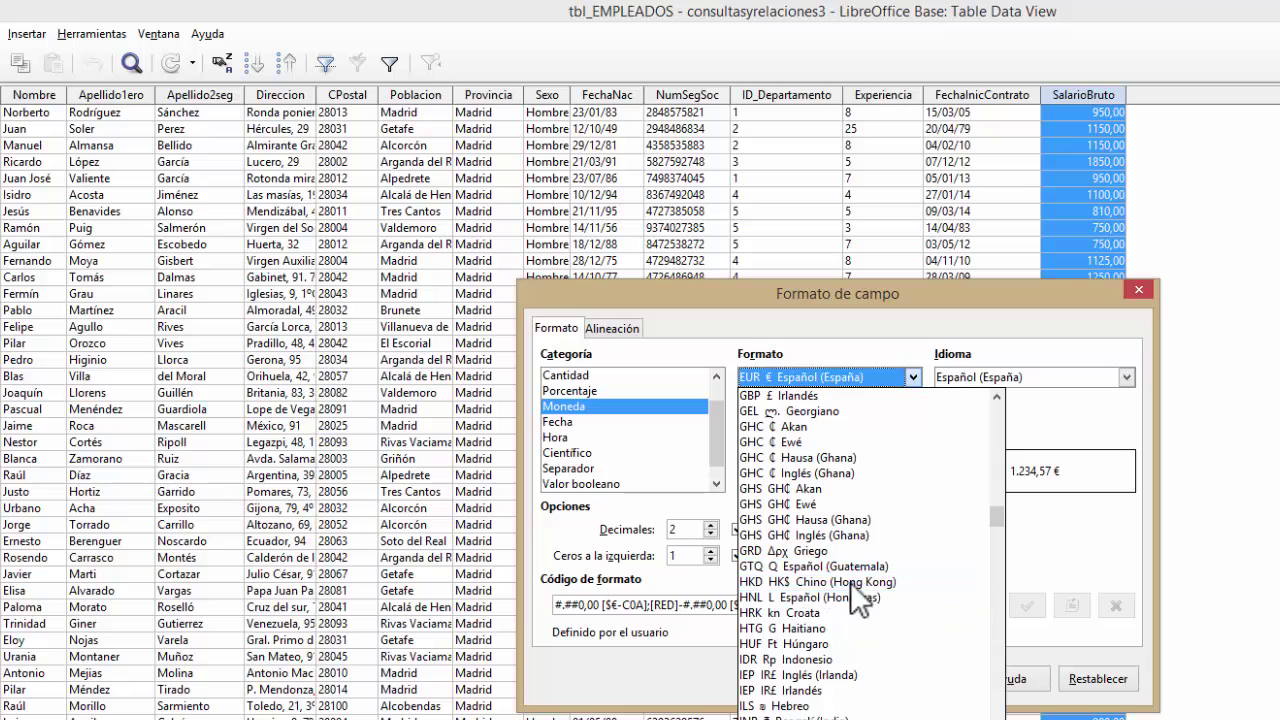
drag(997, 523, 990, 591)
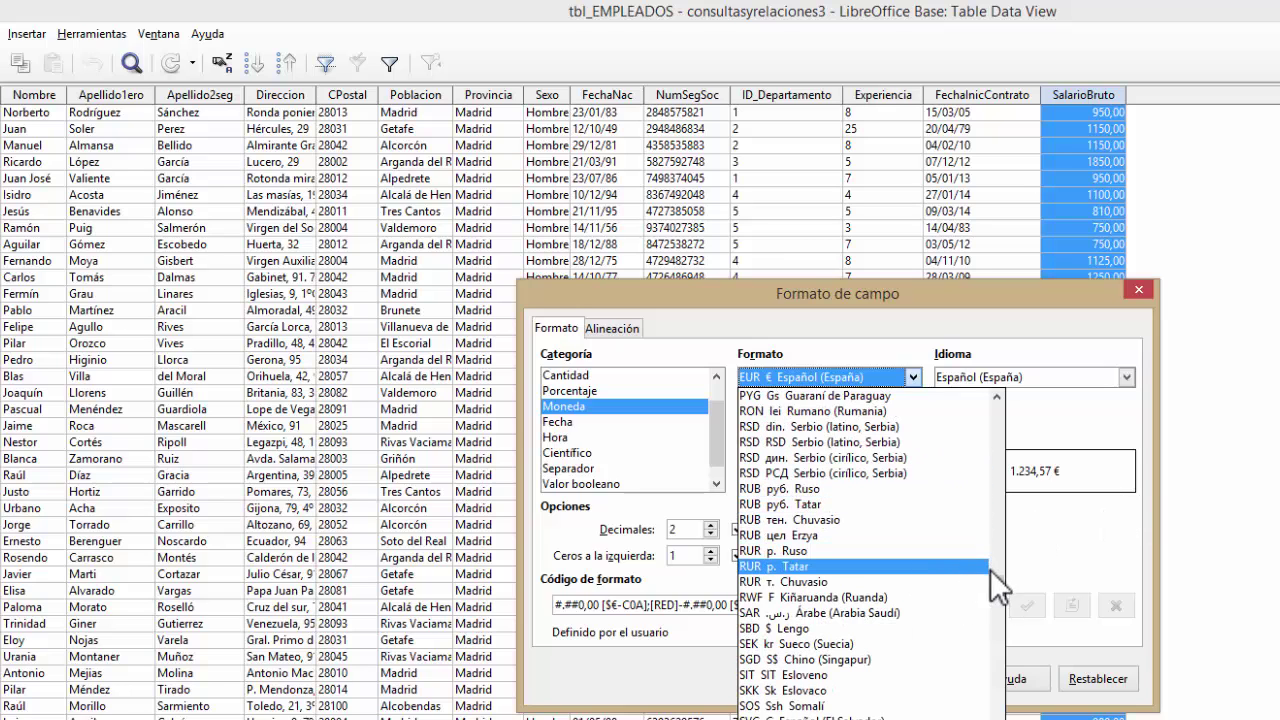
drag(996, 586, 1056, 371)
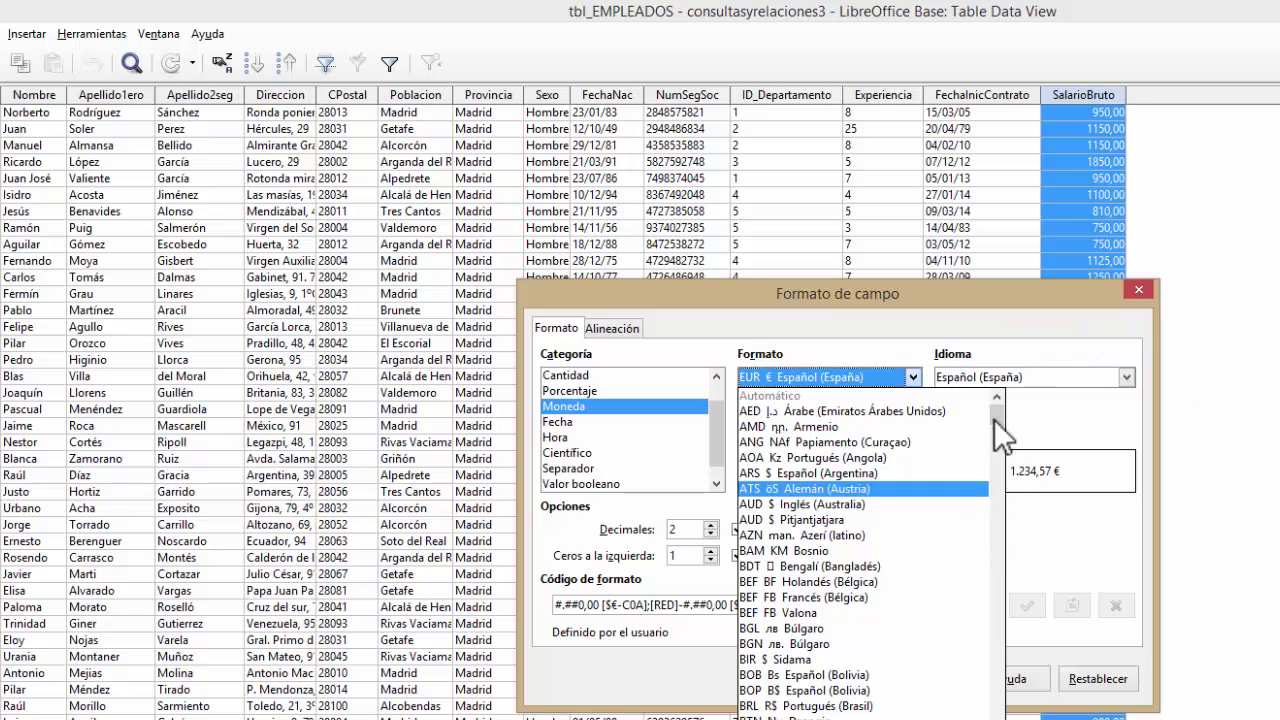
drag(995, 419, 989, 470)
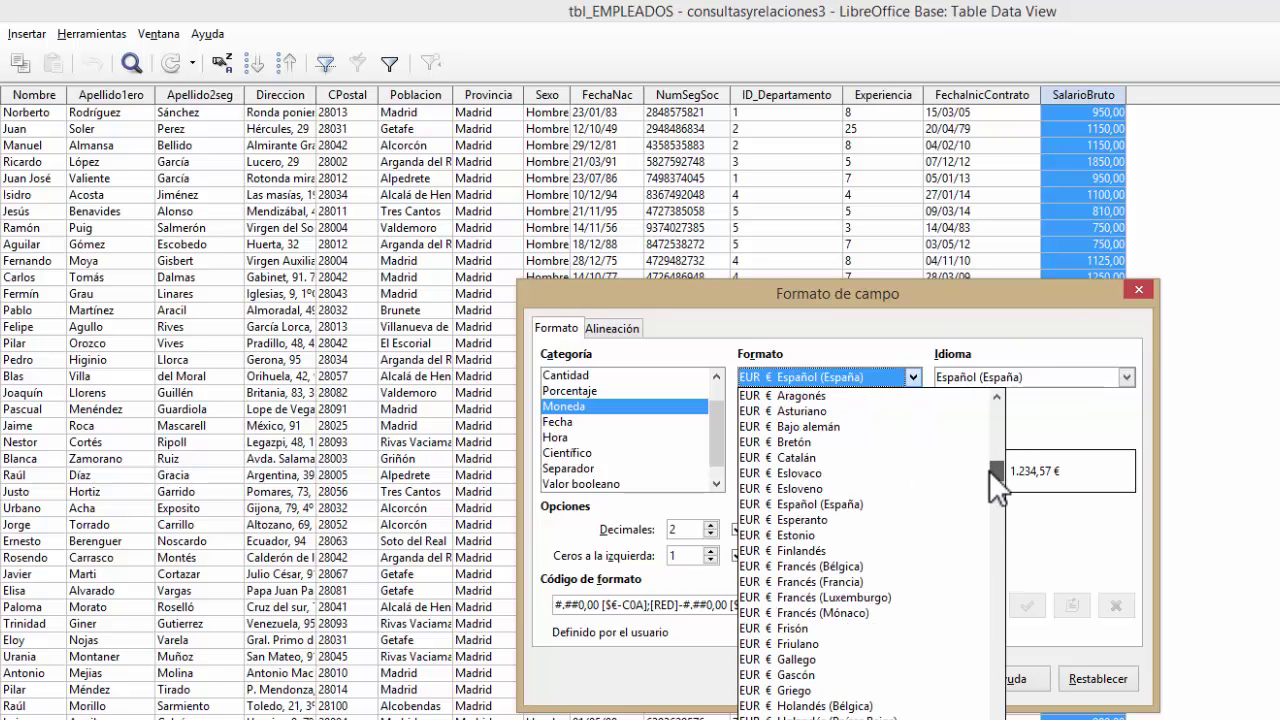
click(847, 504)
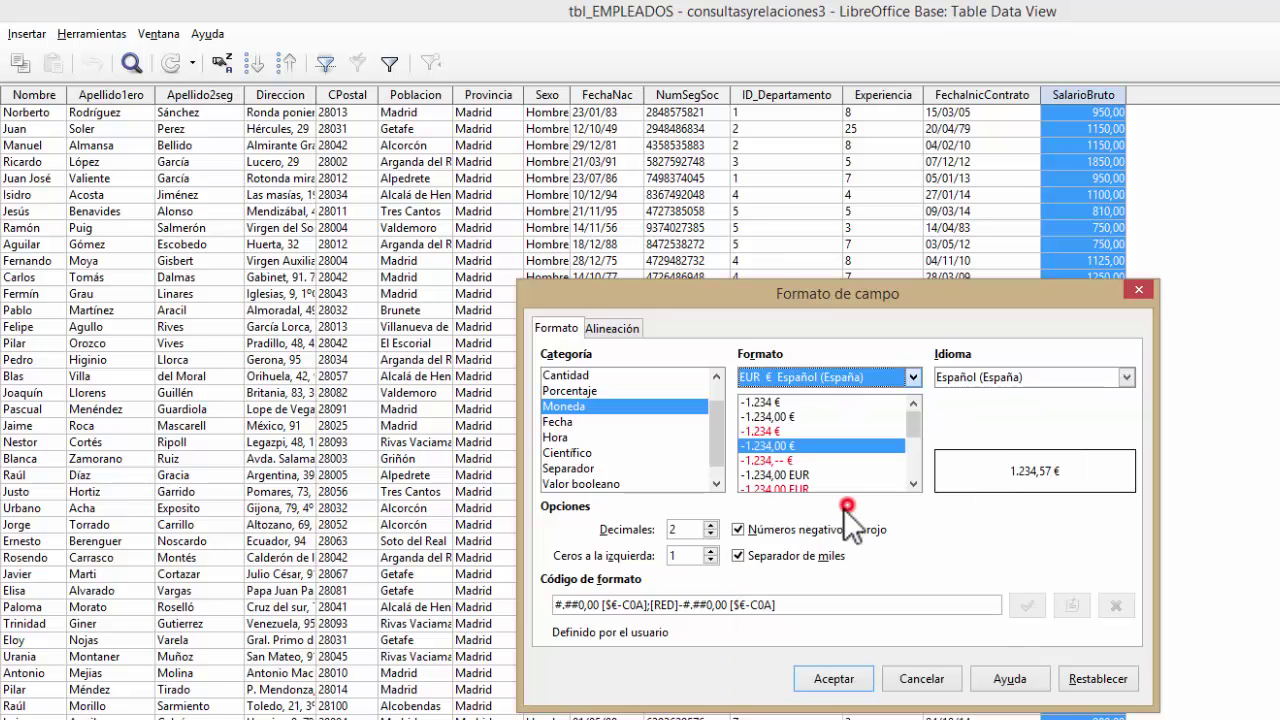
click(845, 679)
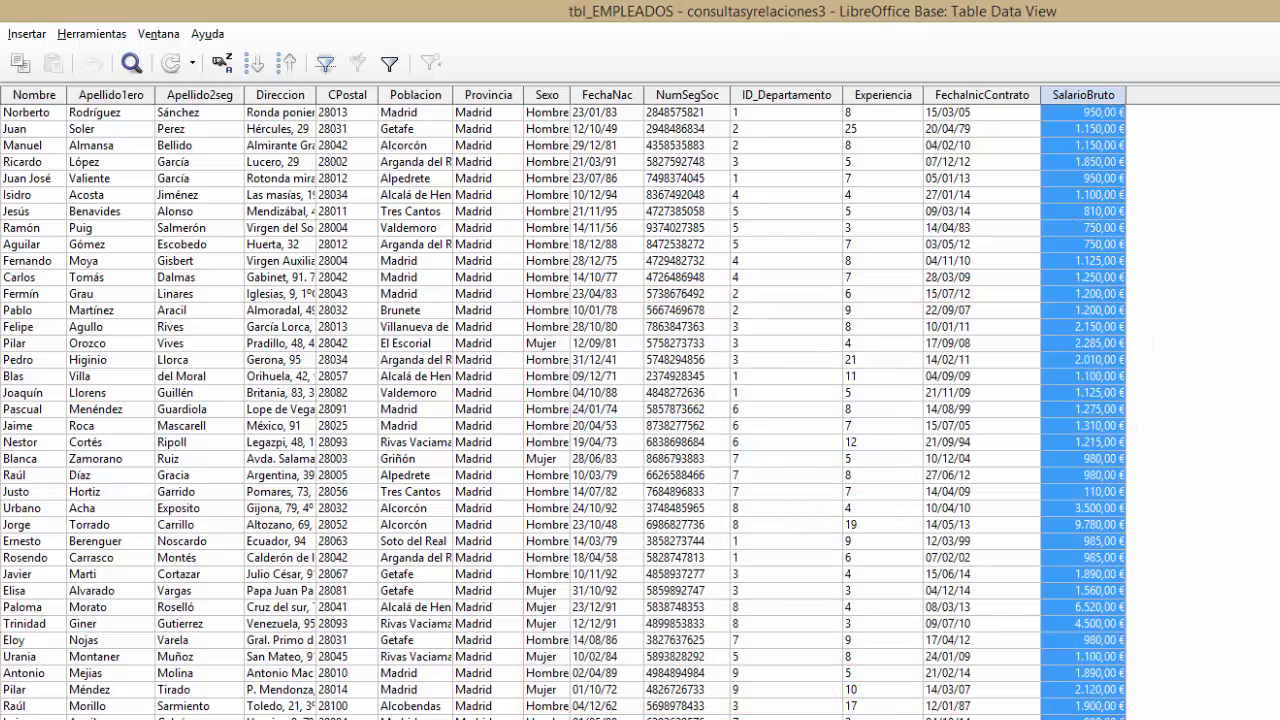
- Open tbl_EMPLEADOS for design editing, widen the Nombre del campo column, and select the SalarioBruto field type
click(1140, 660)
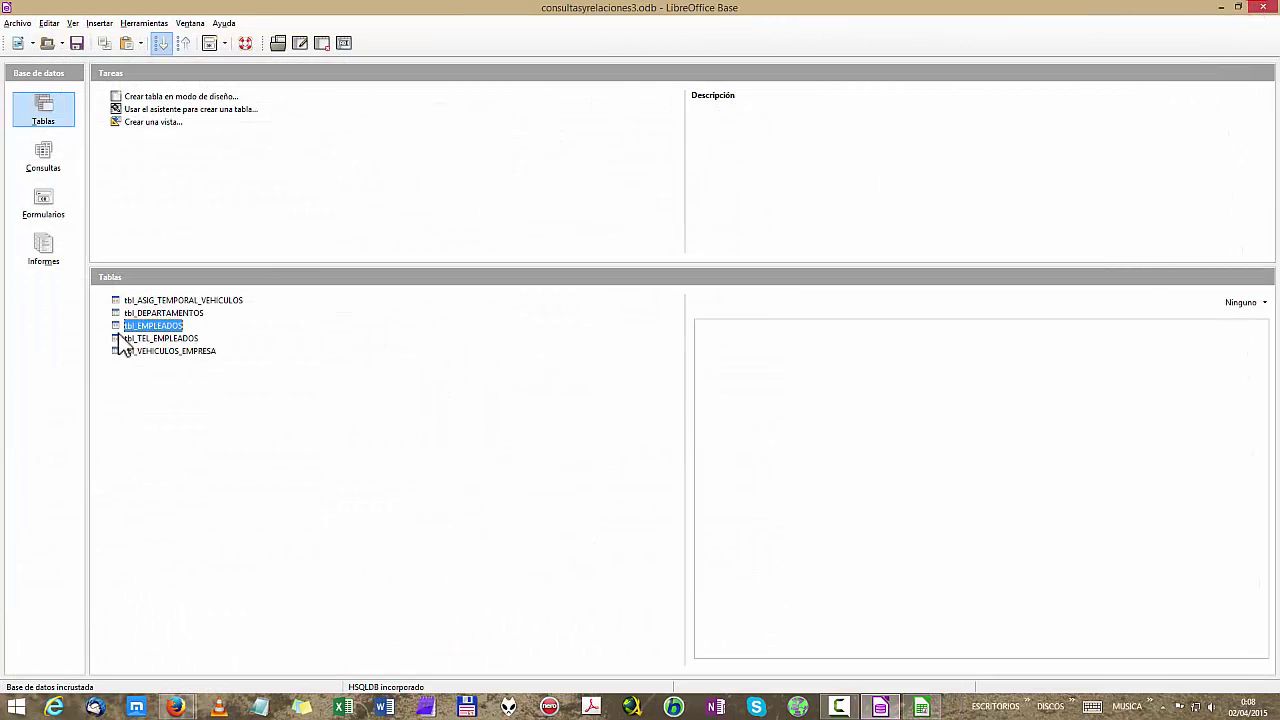
right_click(164, 327)
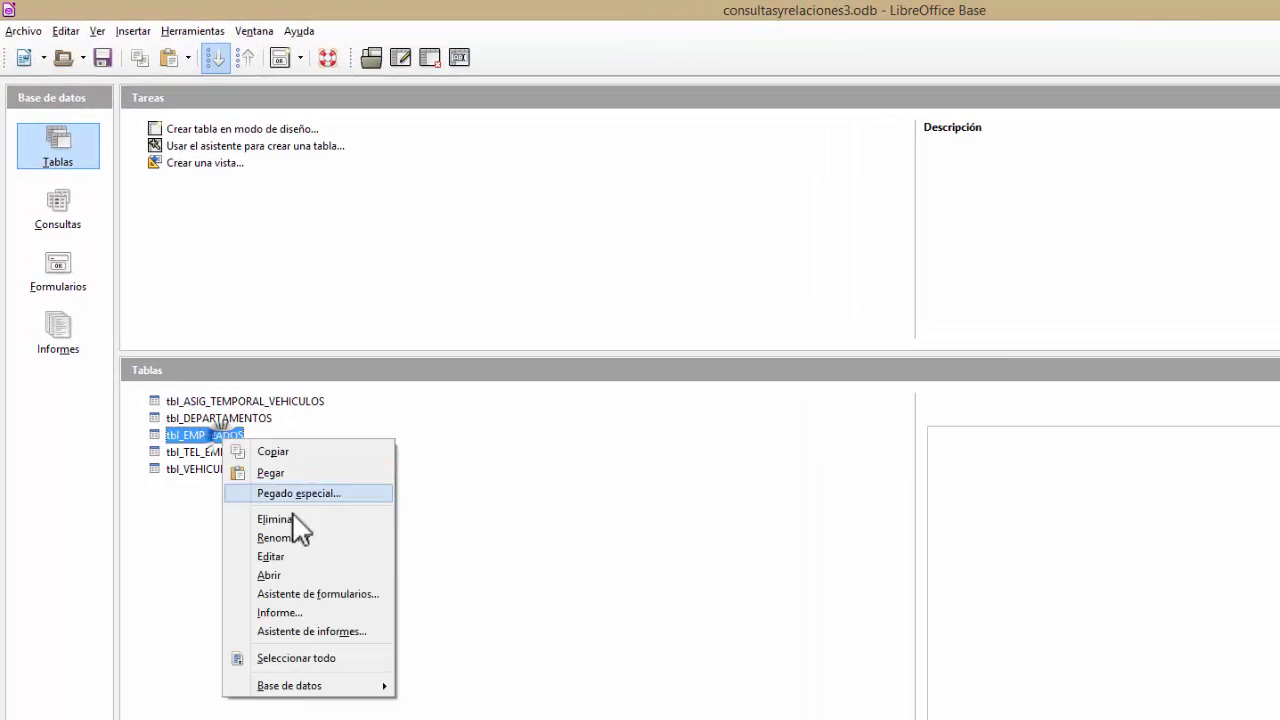
click(292, 557)
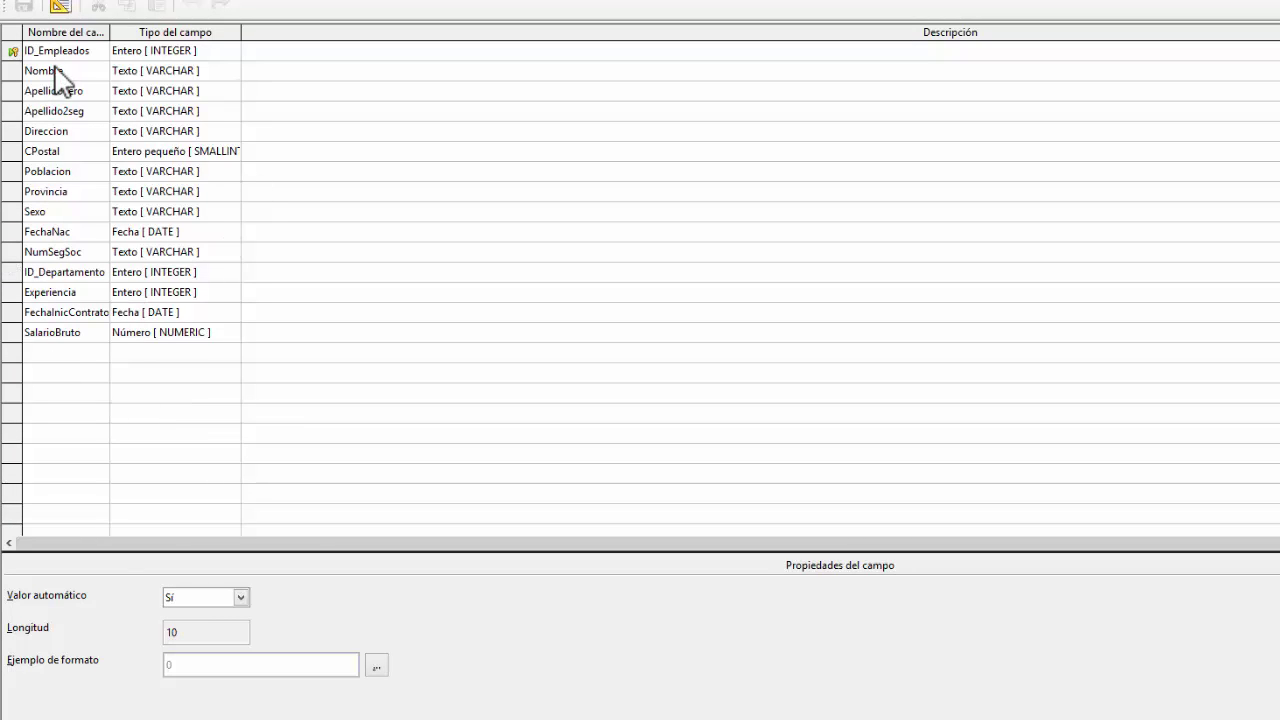
drag(110, 32, 145, 32)
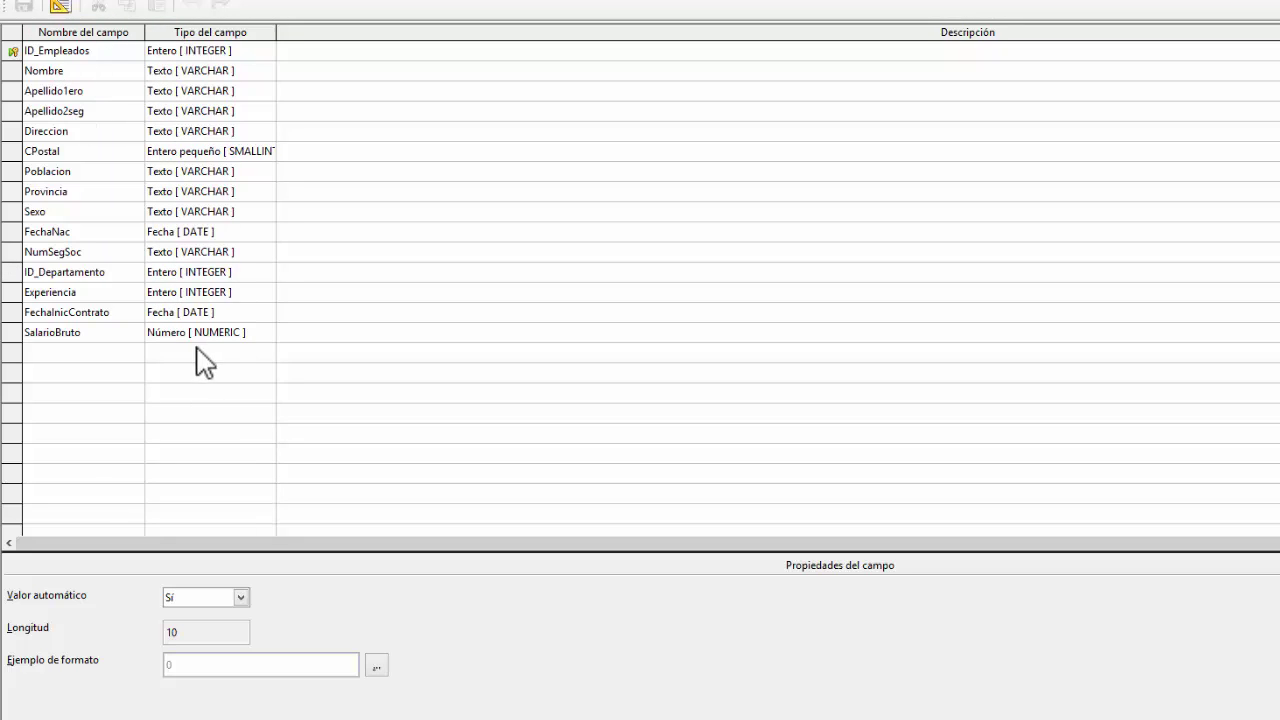
click(165, 336)
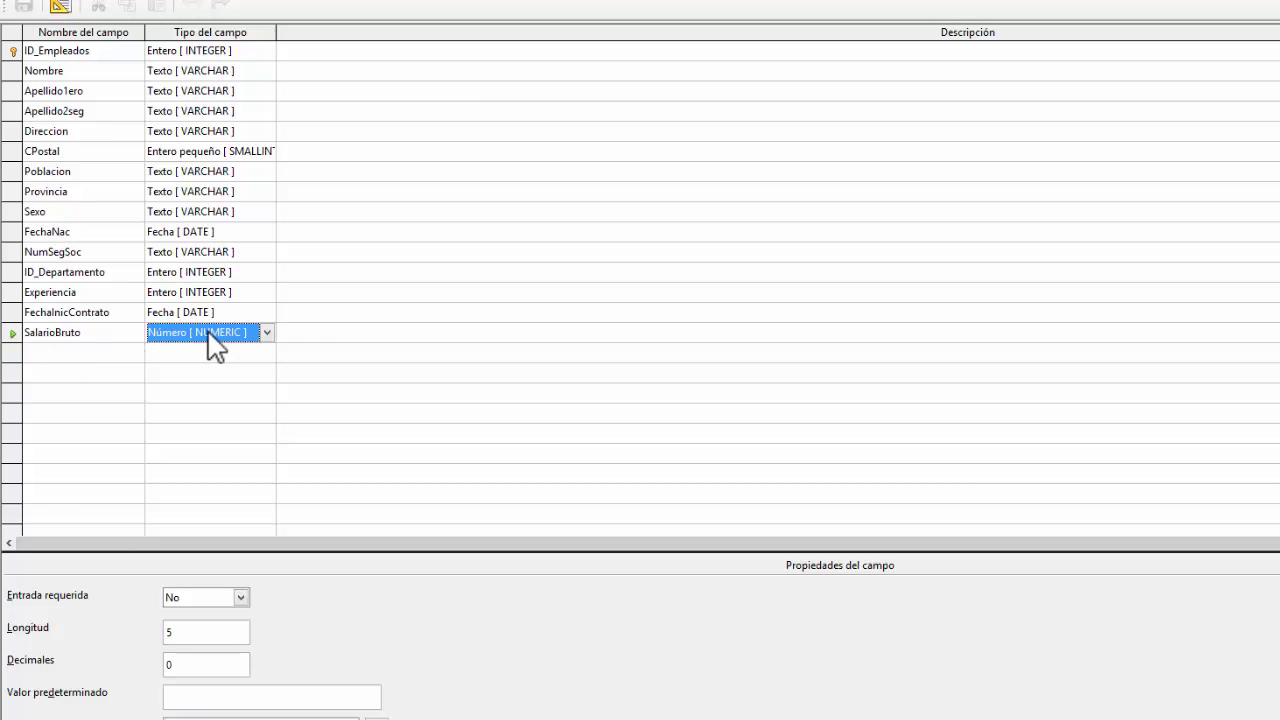
- Look through all field types offered for SalarioBruto and close the tbl_EMPLEADOS design without saving changes
click(267, 332)
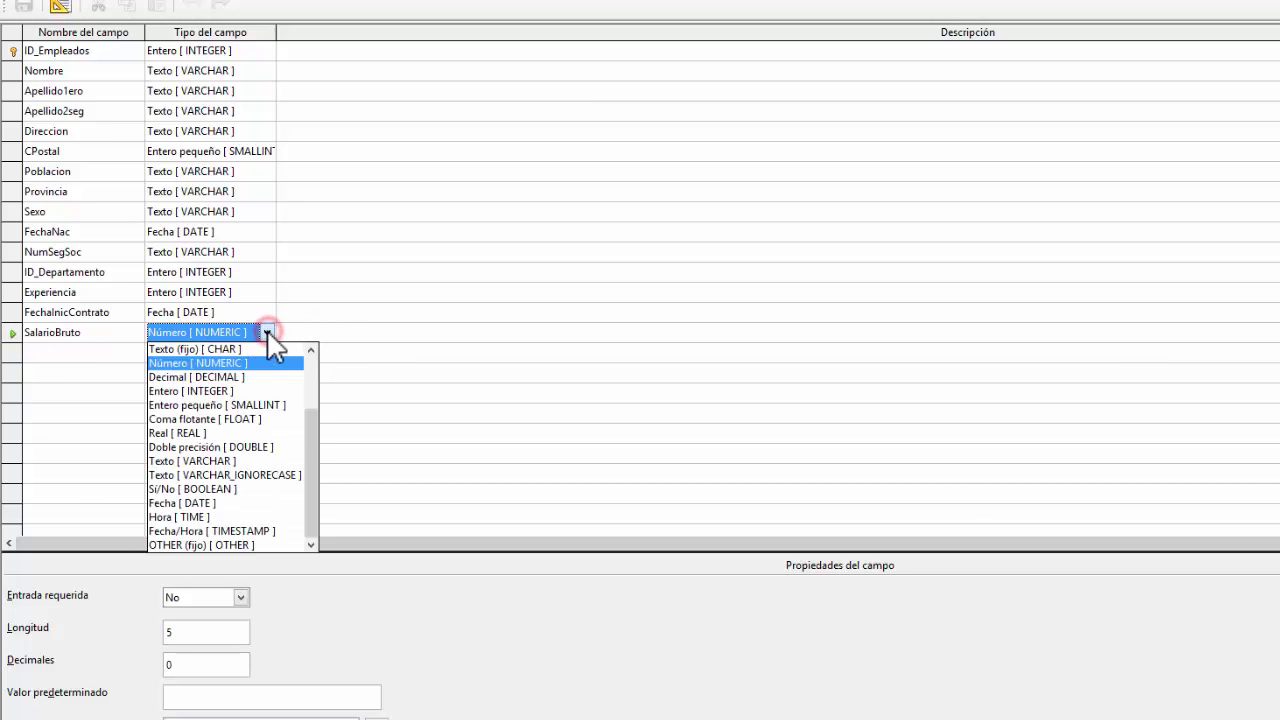
drag(310, 440, 331, 509)
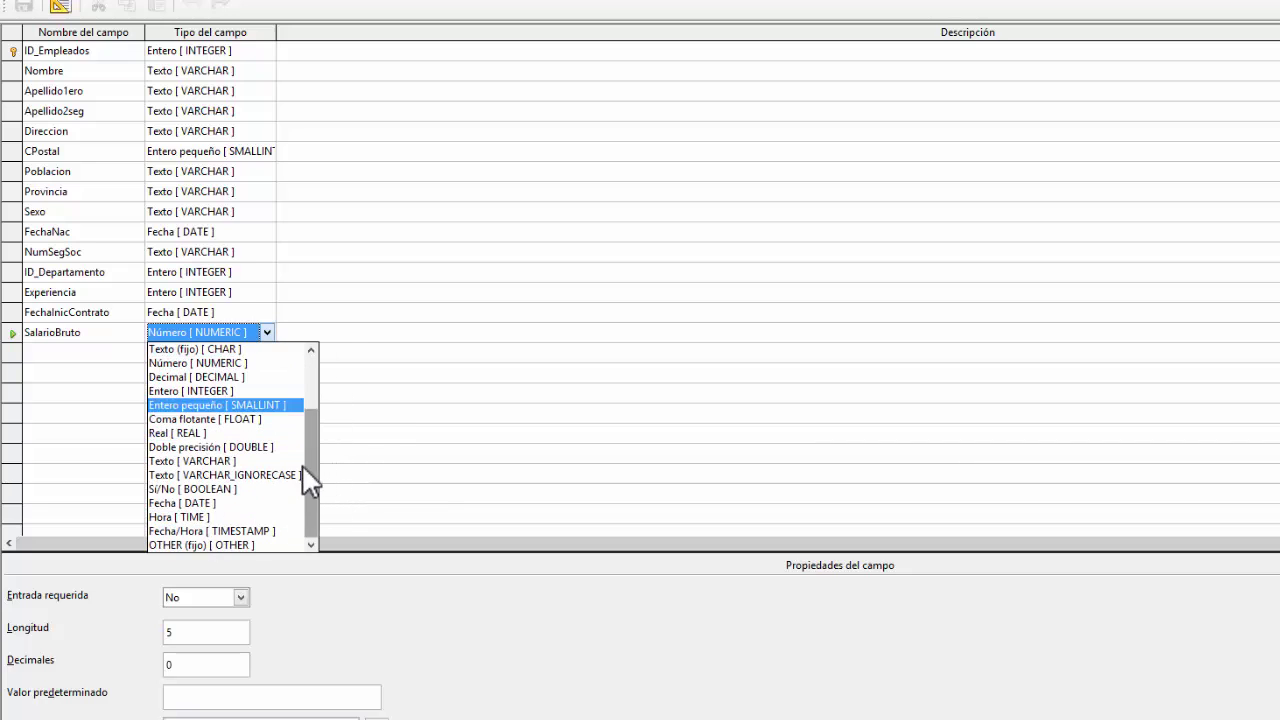
click(316, 460)
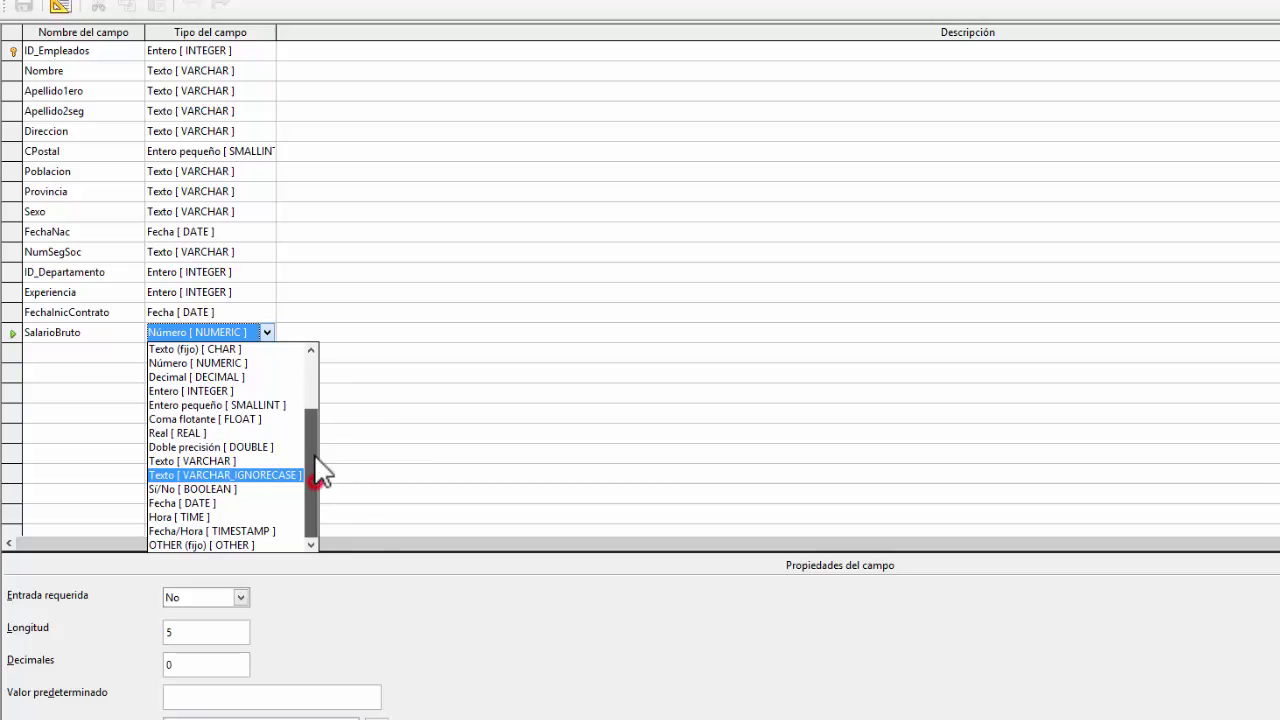
drag(320, 470, 309, 429)
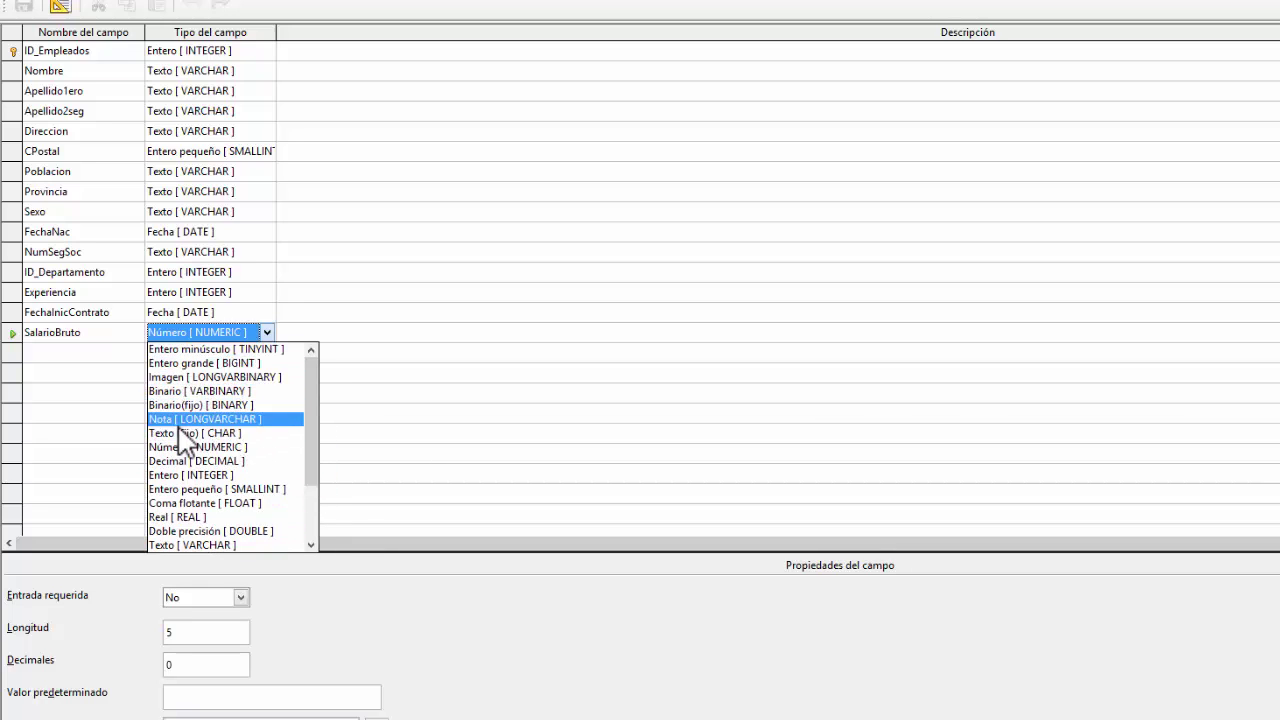
drag(309, 398, 332, 484)
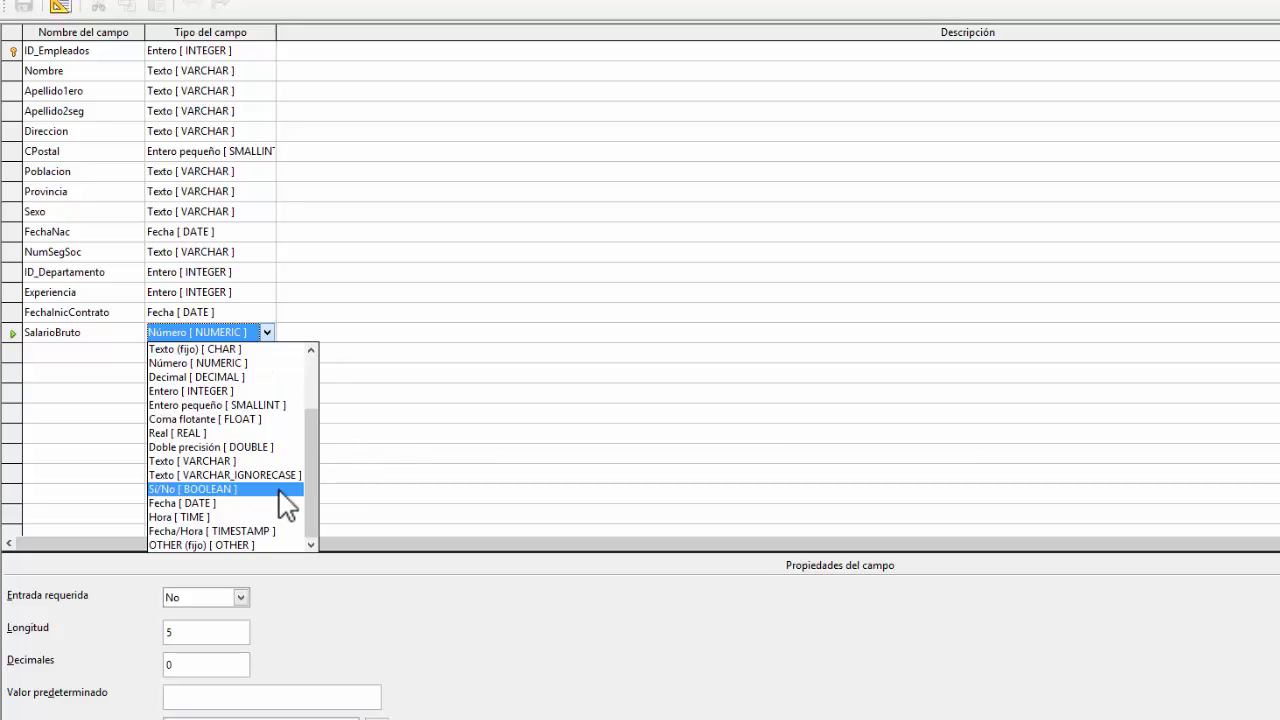
drag(308, 477, 320, 400)
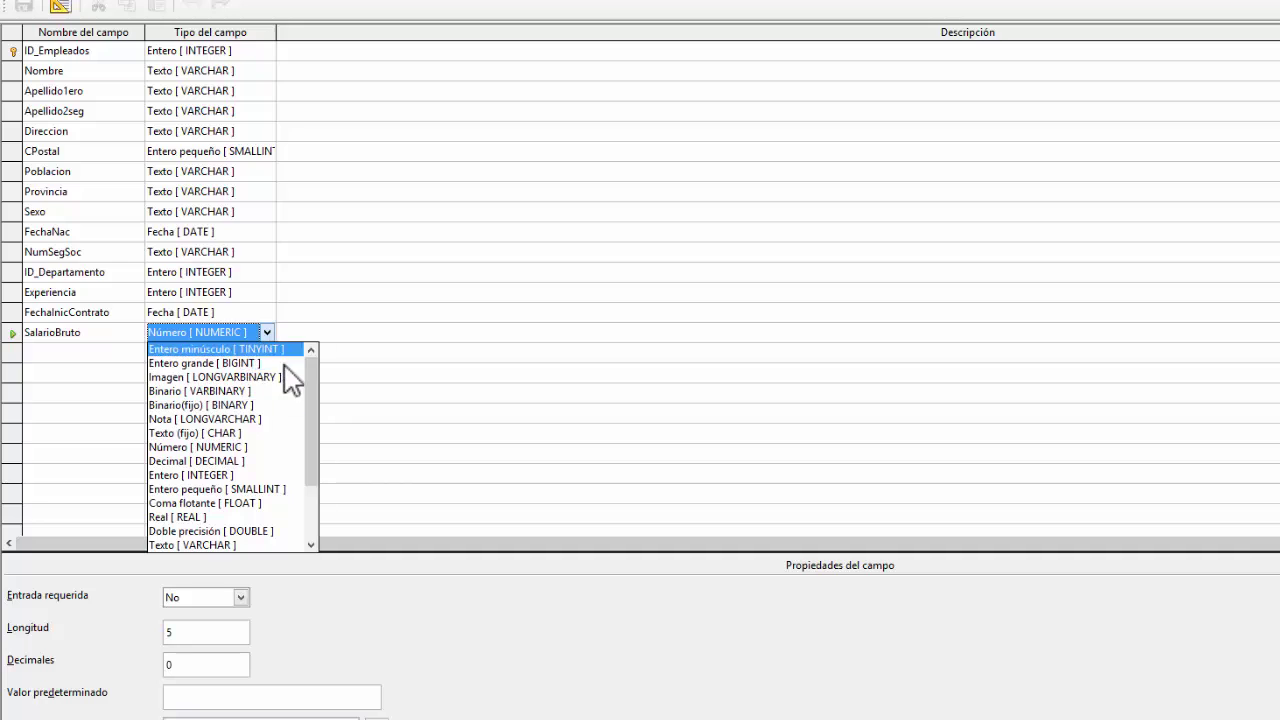
key(Up)
key(Up)
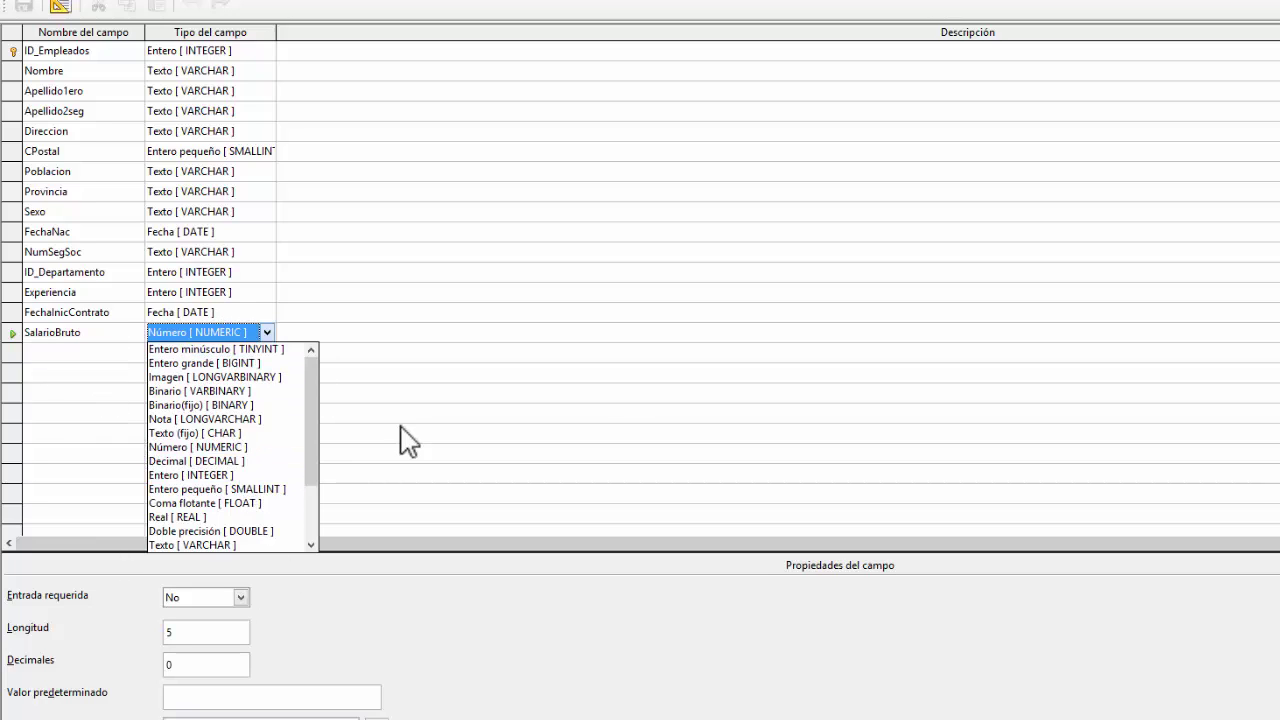
drag(316, 405, 314, 492)
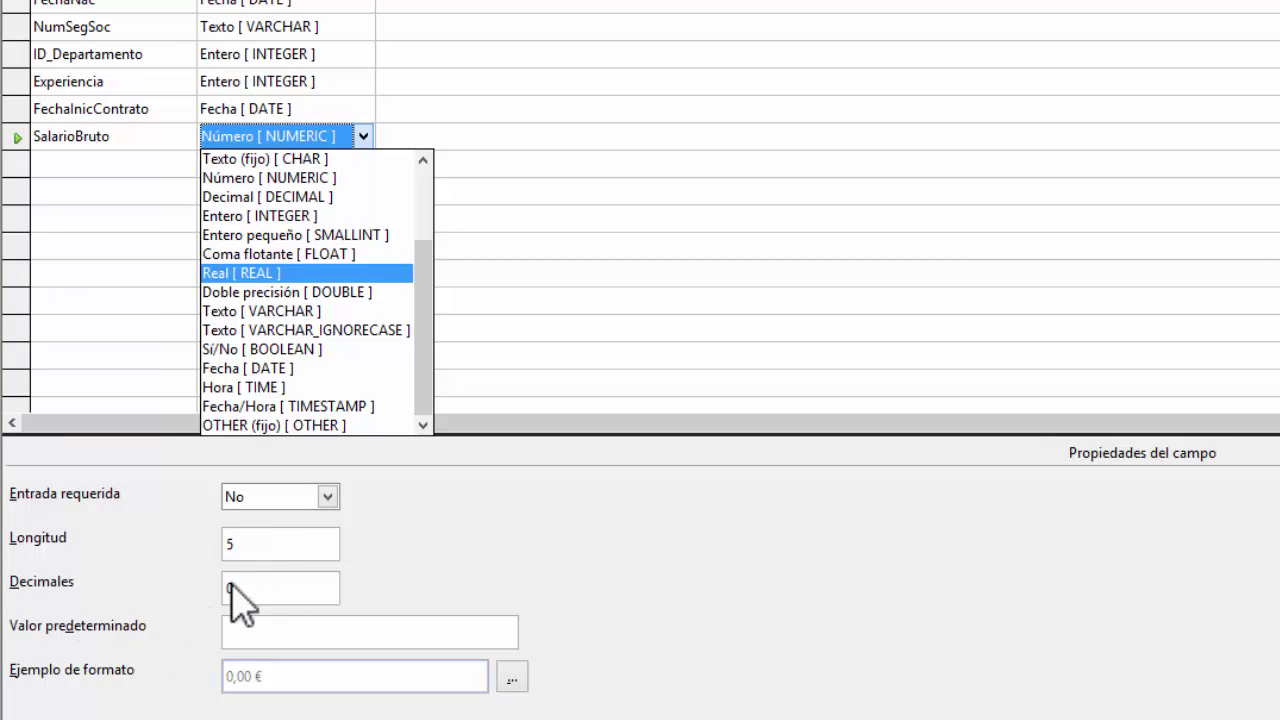
drag(429, 394, 425, 445)
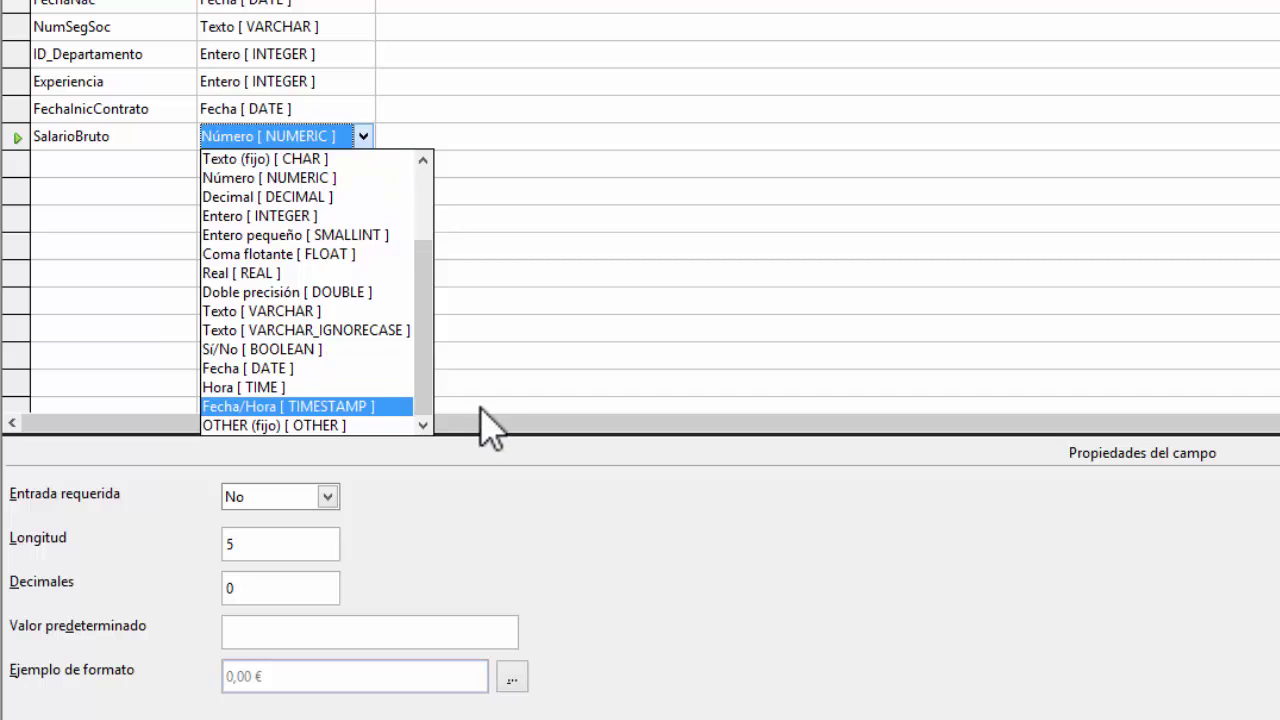
drag(426, 380, 423, 271)
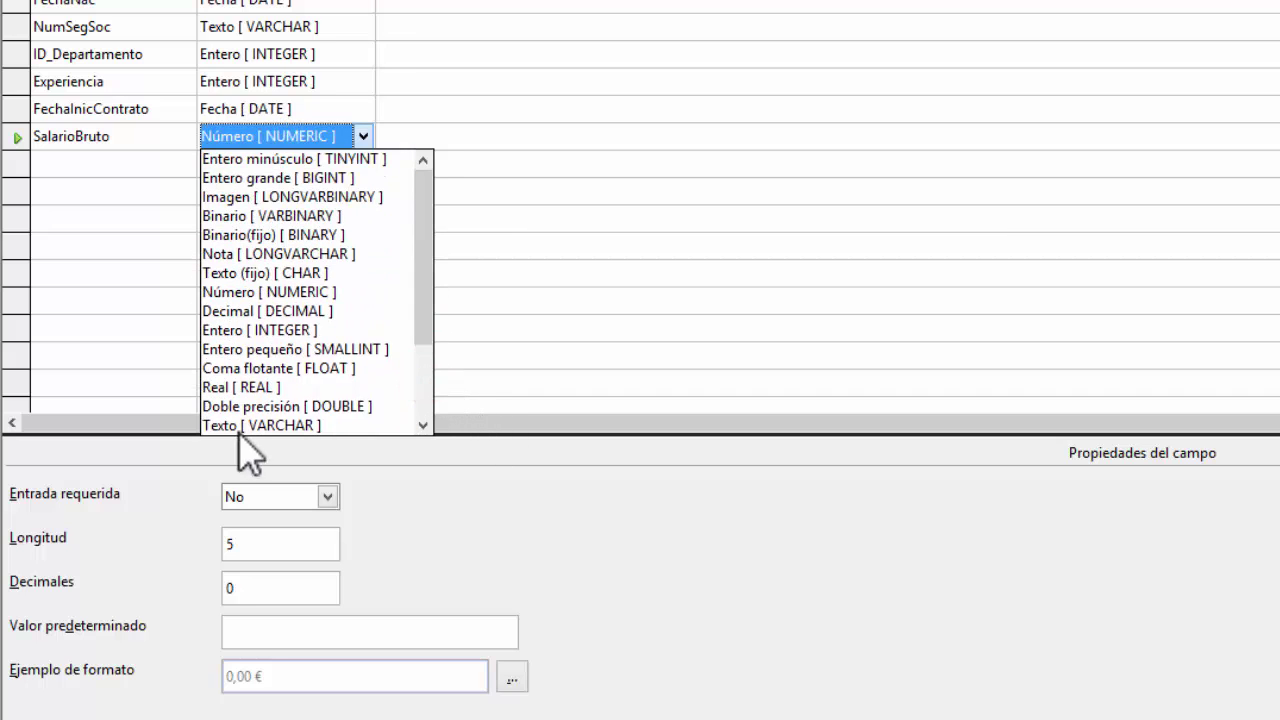
key(Down)
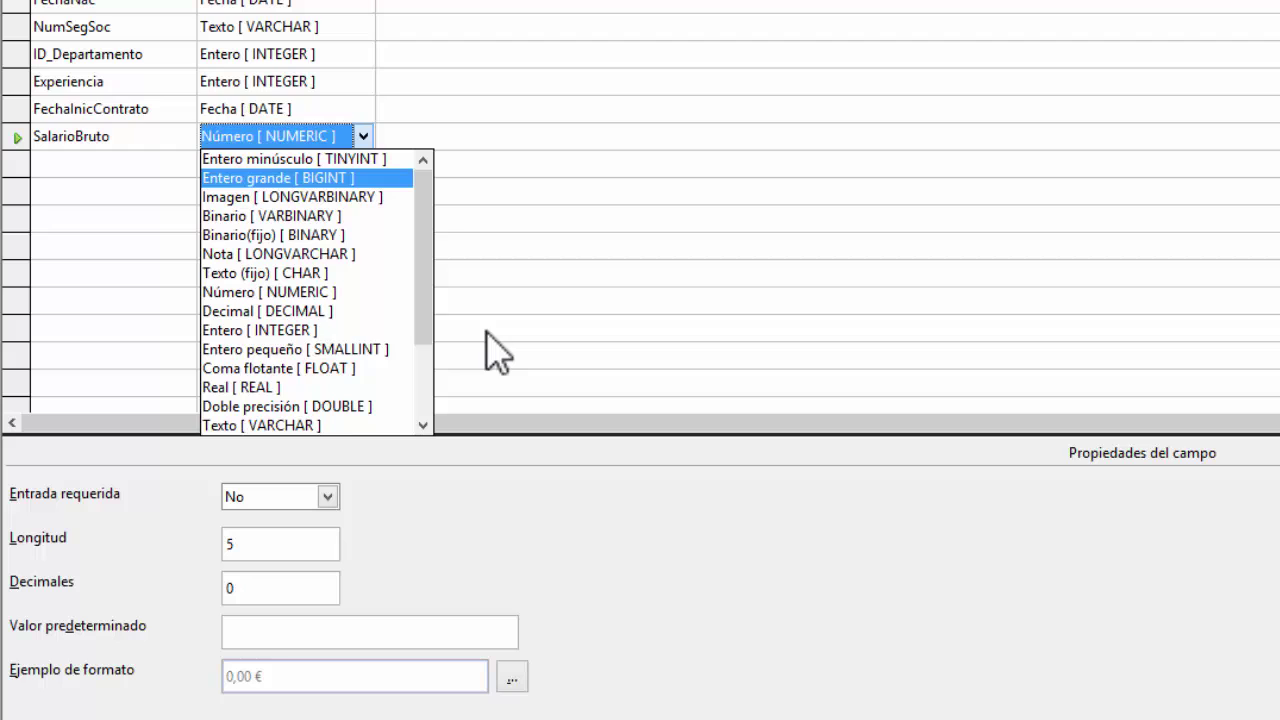
key(Up)
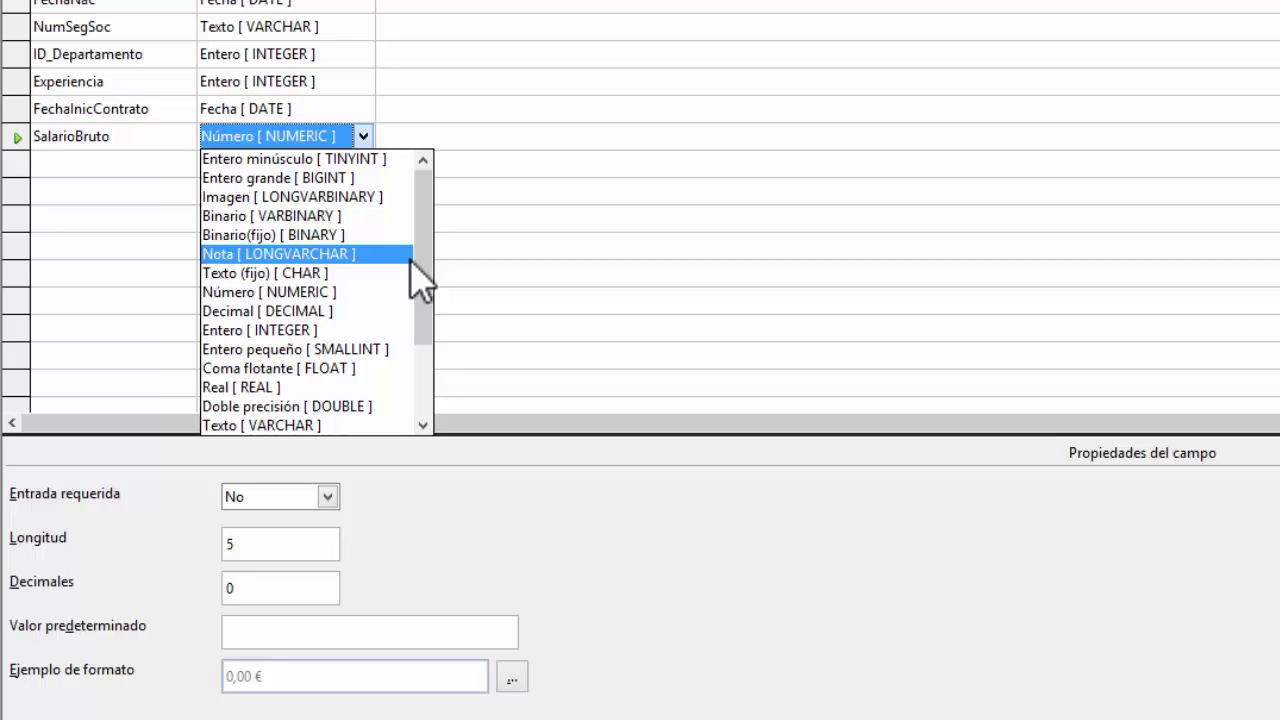
key(Down)
key(Down)
key(Down)
key(Down)
key(Down)
key(Down)
key(Down)
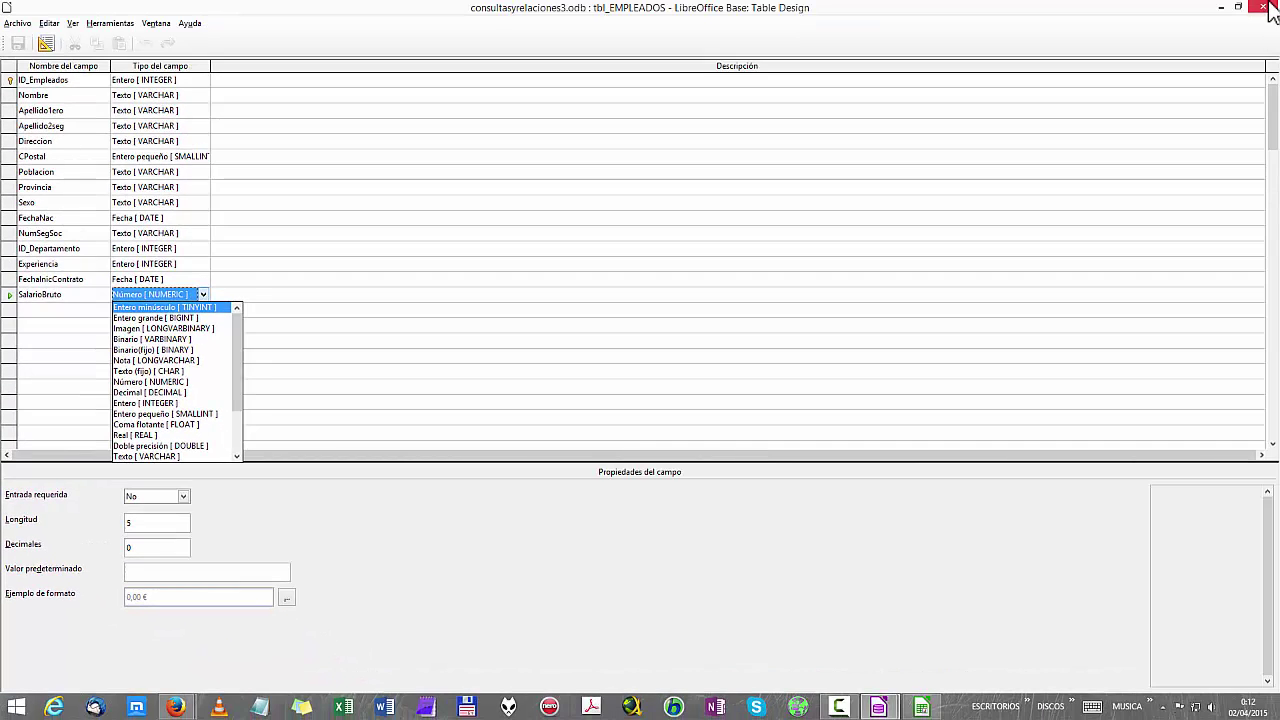
click(1263, 8)
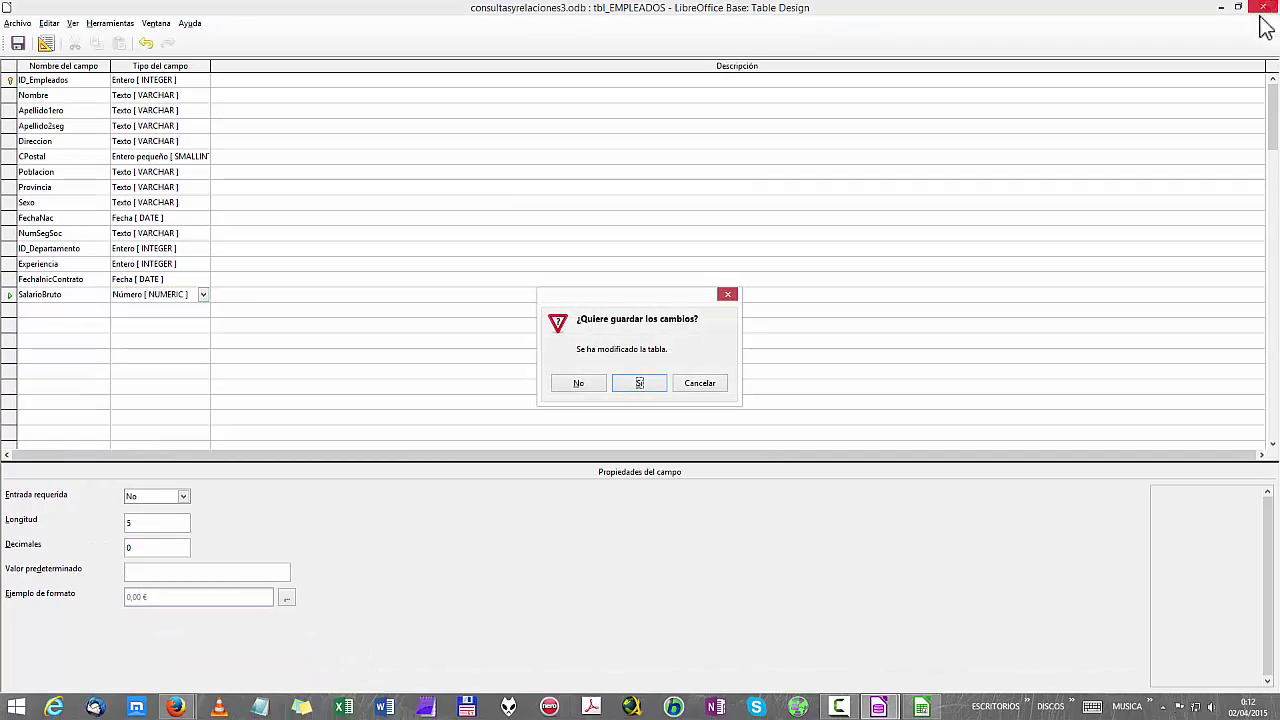
click(587, 388)
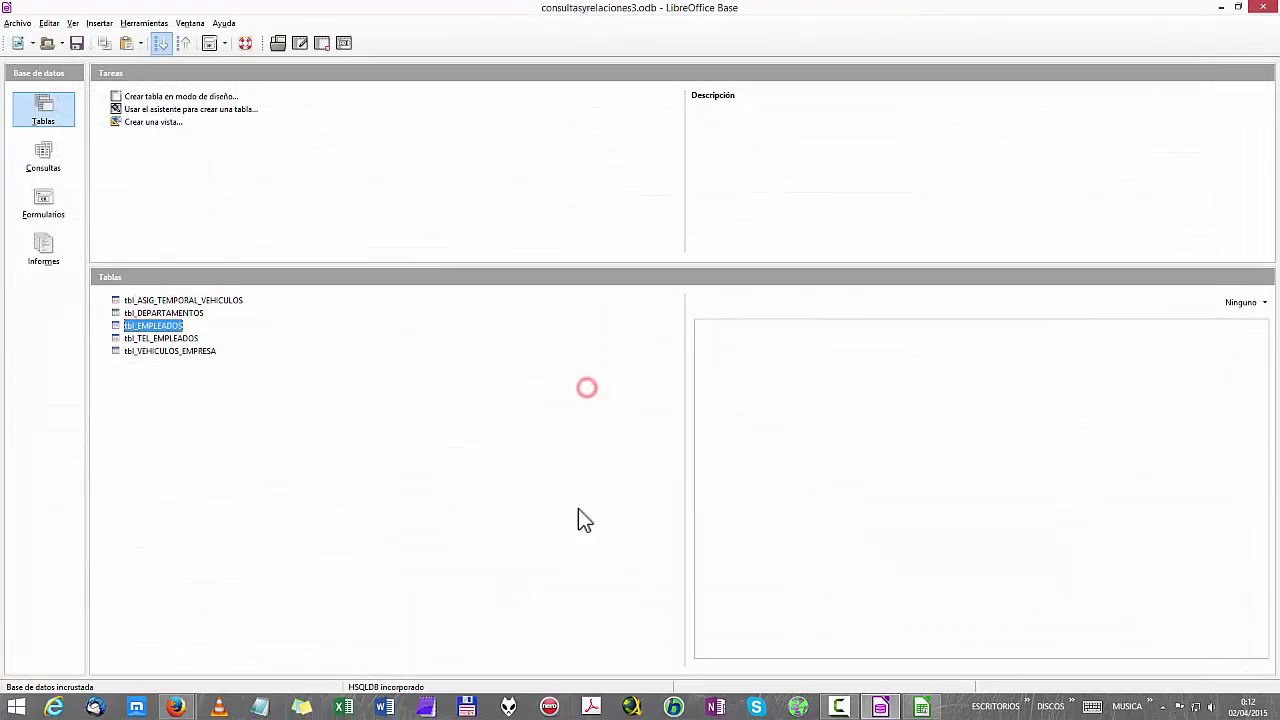
- Reopen the tbl_EMPLEADOS data and check the currency format assigned to the SalarioBruto column, leaving the settings as they are
double_click(153, 326)
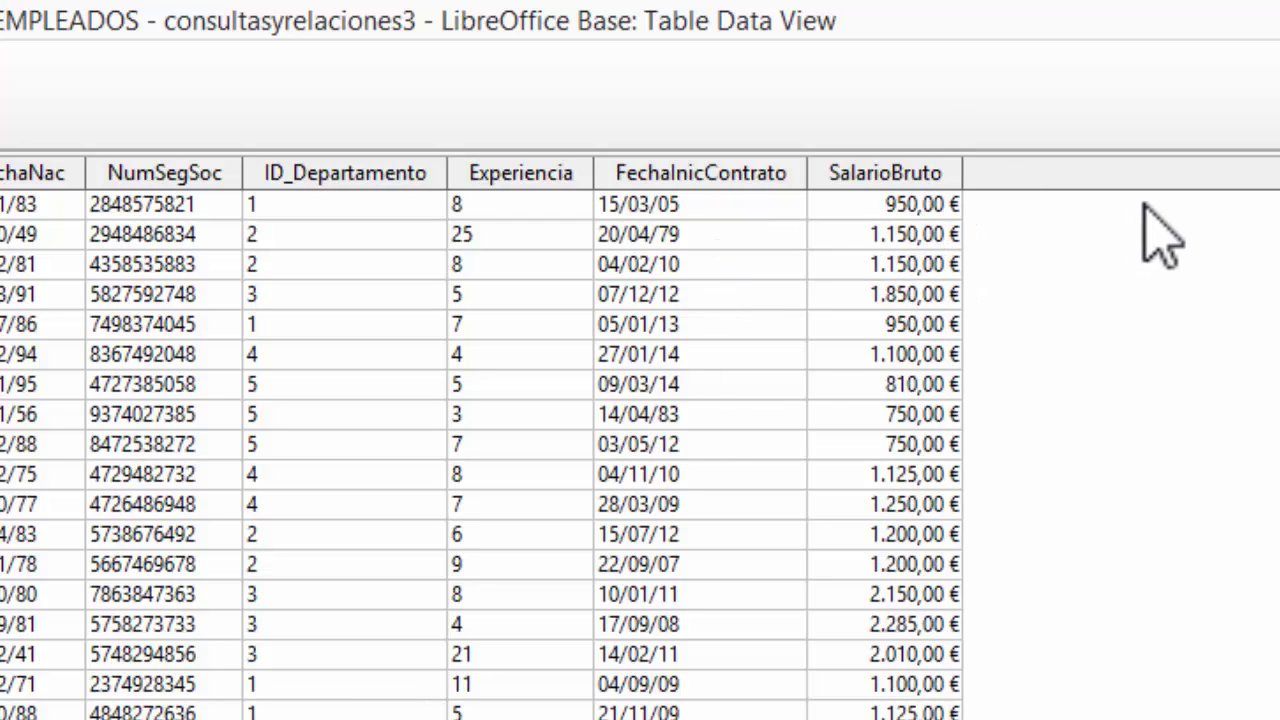
right_click(943, 173)
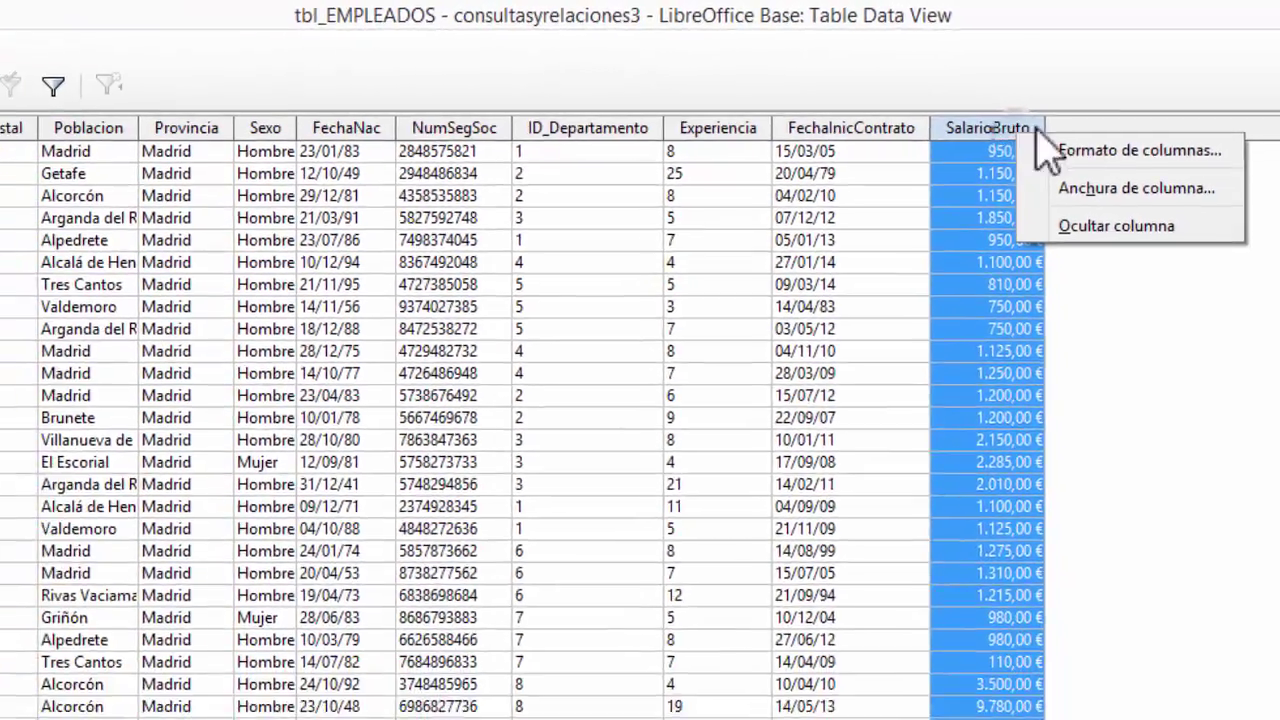
click(1100, 150)
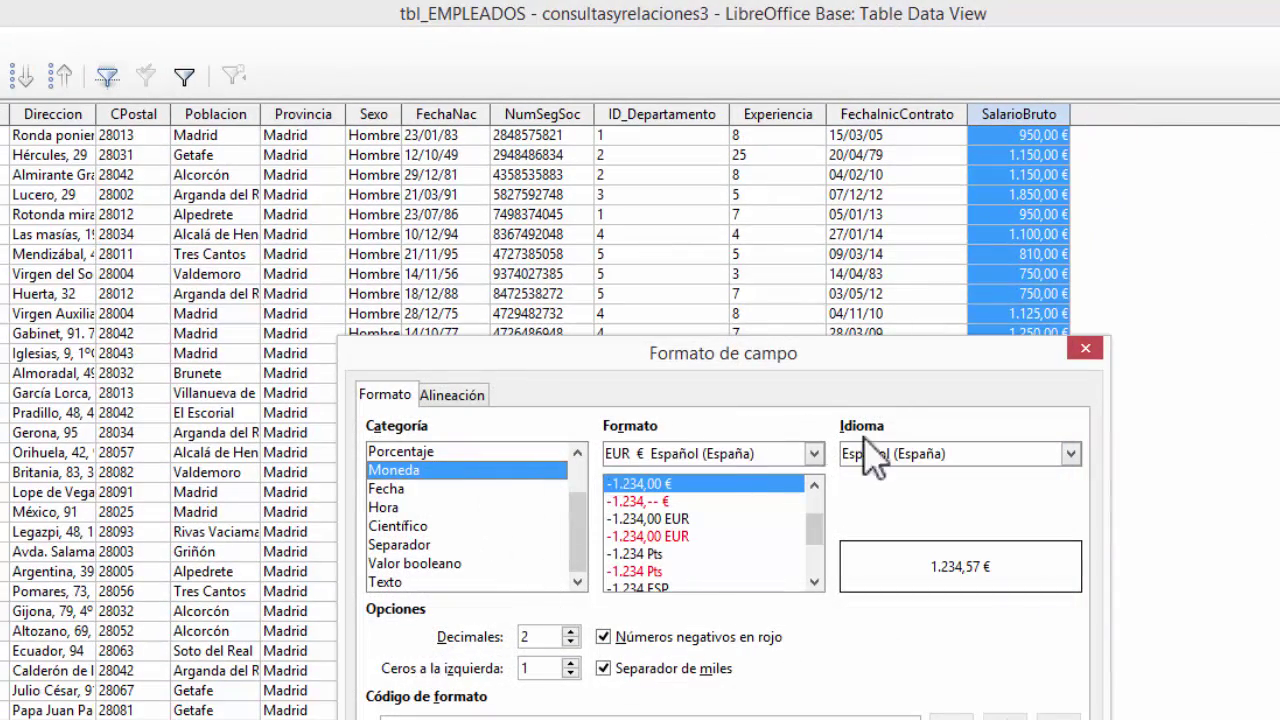
click(1086, 350)
- Check the number format assigned to the Experiencia column without applying any change
right_click(757, 114)
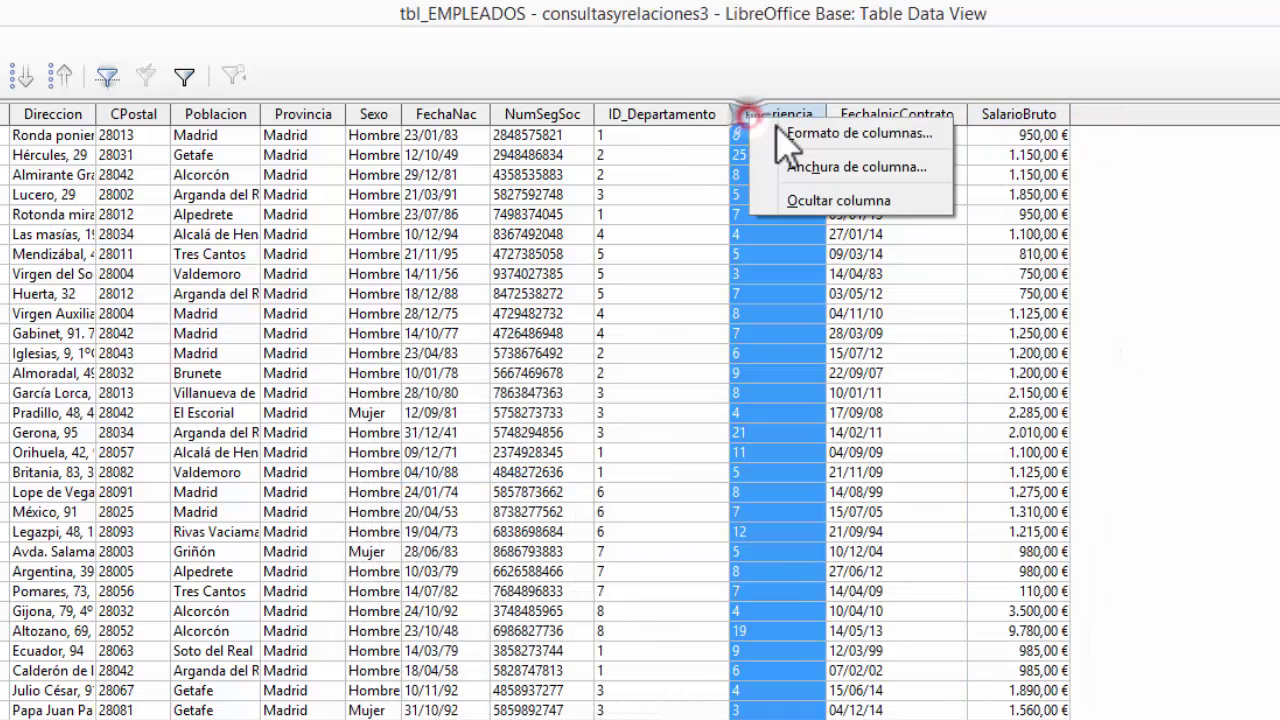
click(876, 137)
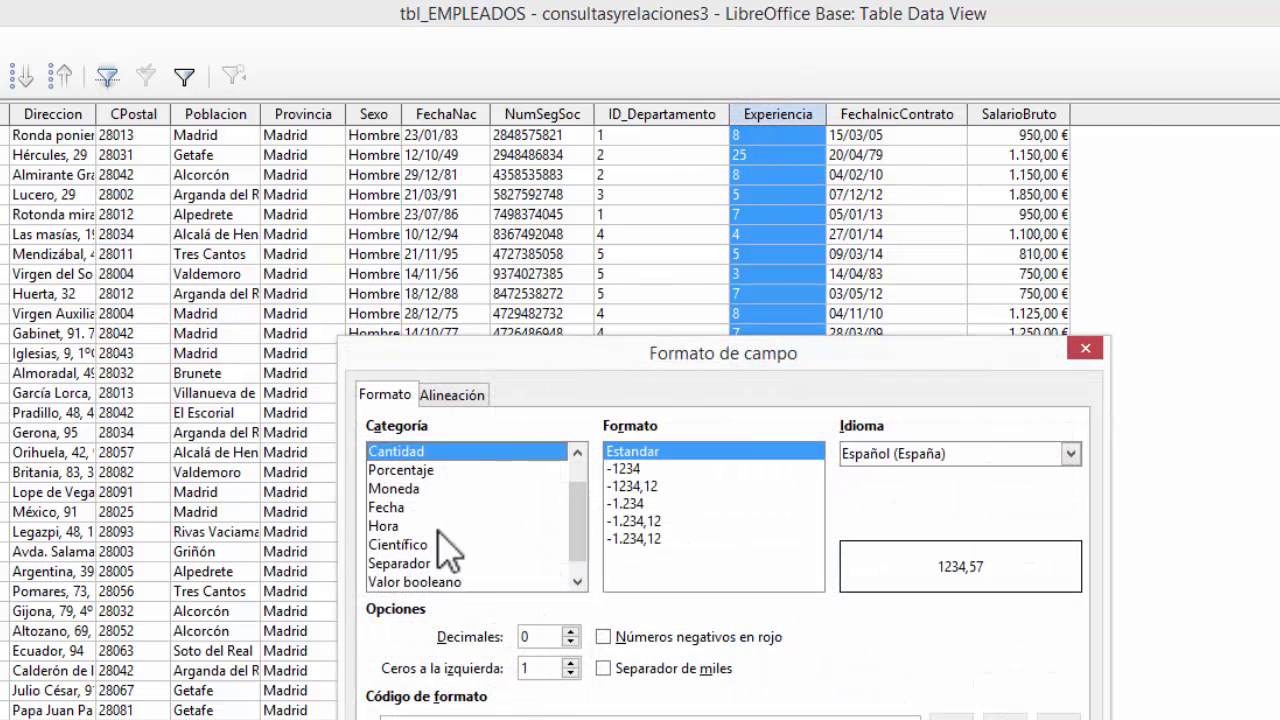
click(1084, 349)
- Set the SalarioBruto column's format category to Cantidad with the Estandar format and apply it
click(1045, 116)
right_click(1045, 116)
click(1110, 131)
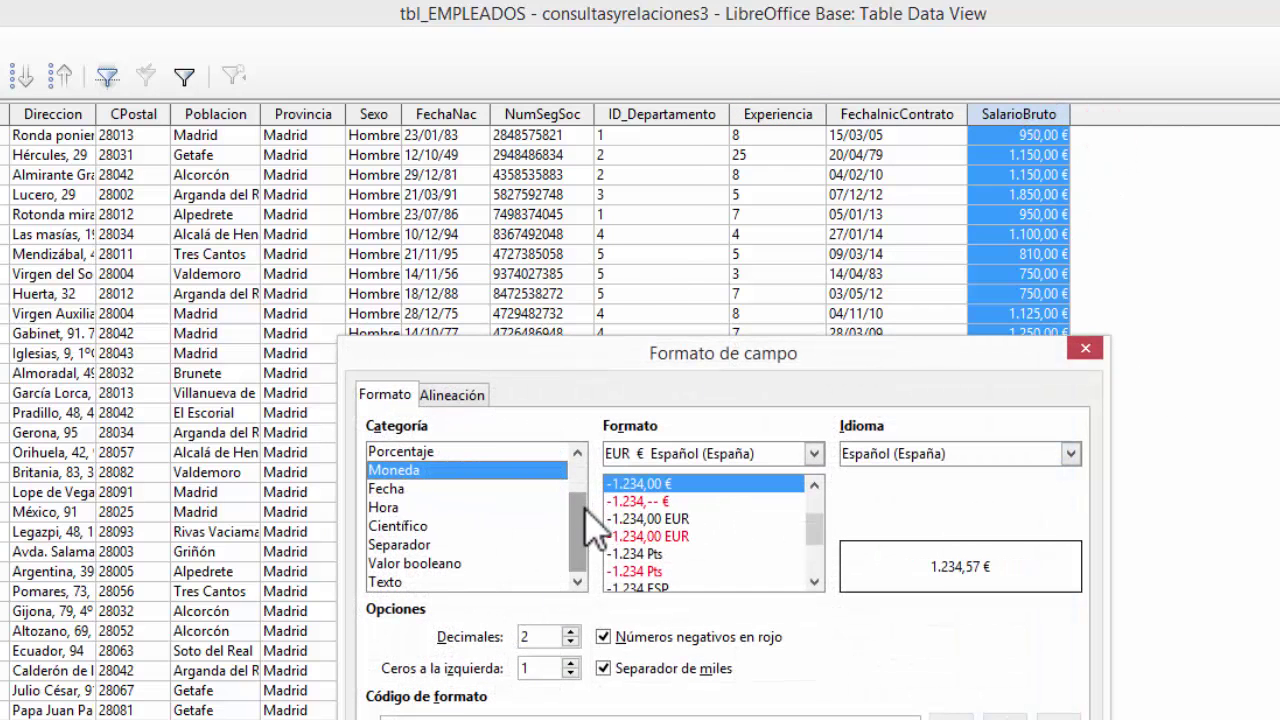
drag(578, 512, 598, 490)
click(396, 488)
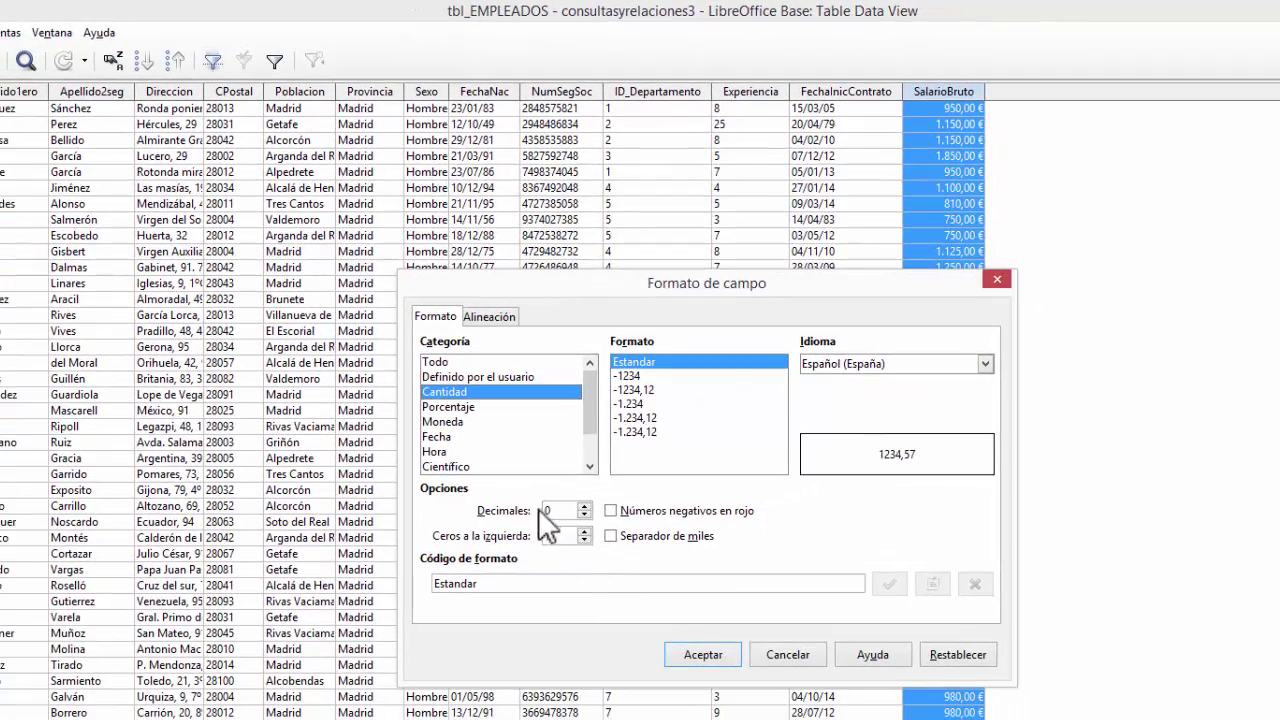
click(703, 654)
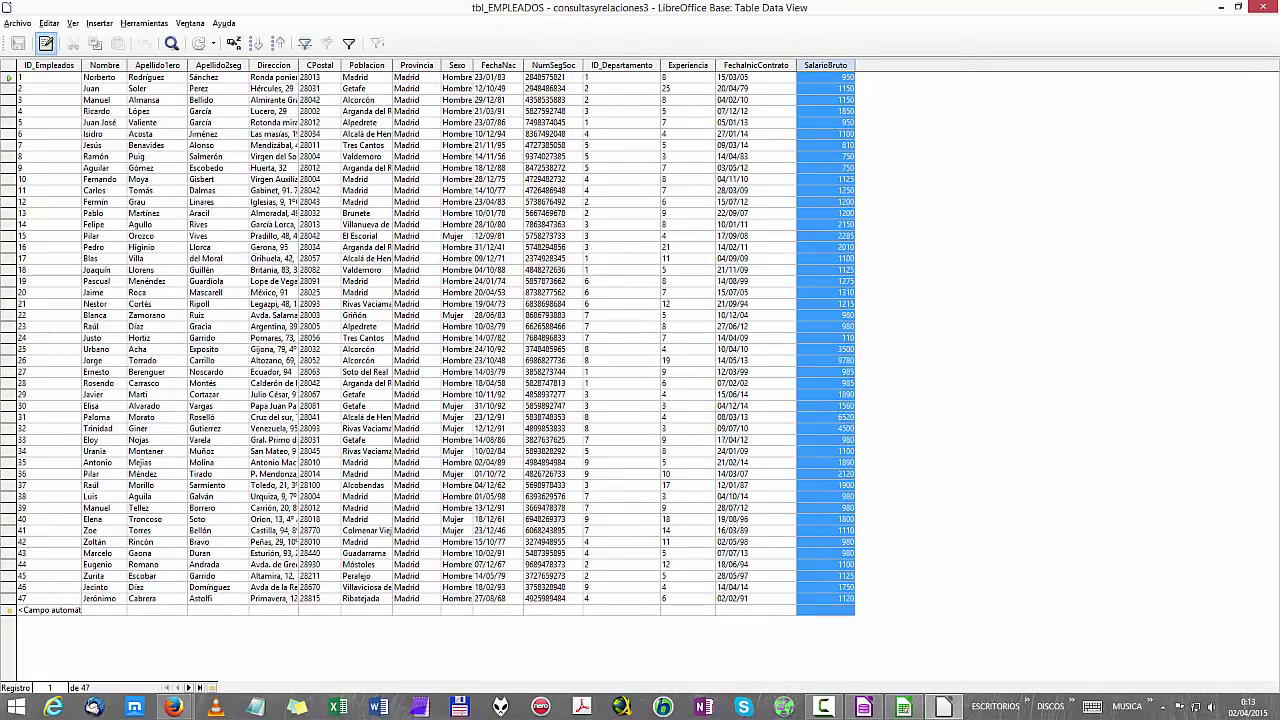
- Close and reopen the tbl_EMPLEADOS data to check how SalarioBruto is displayed, and close it again
click(1274, 9)
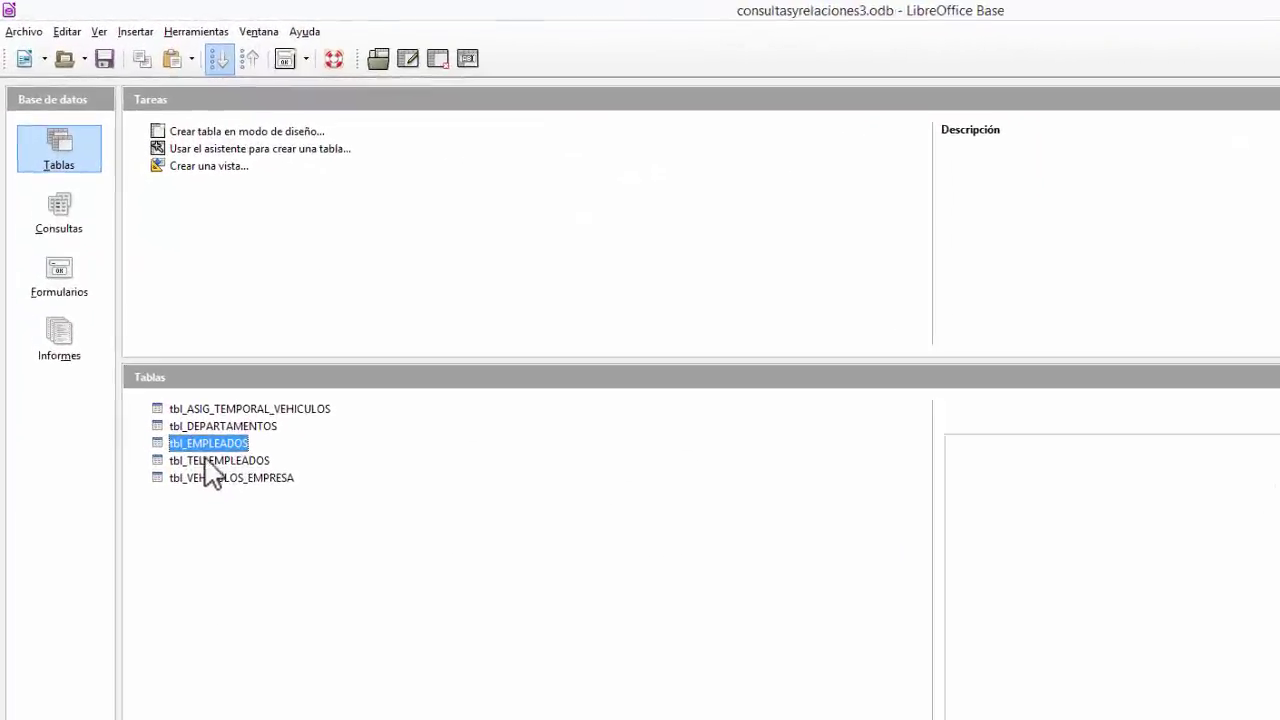
double_click(171, 360)
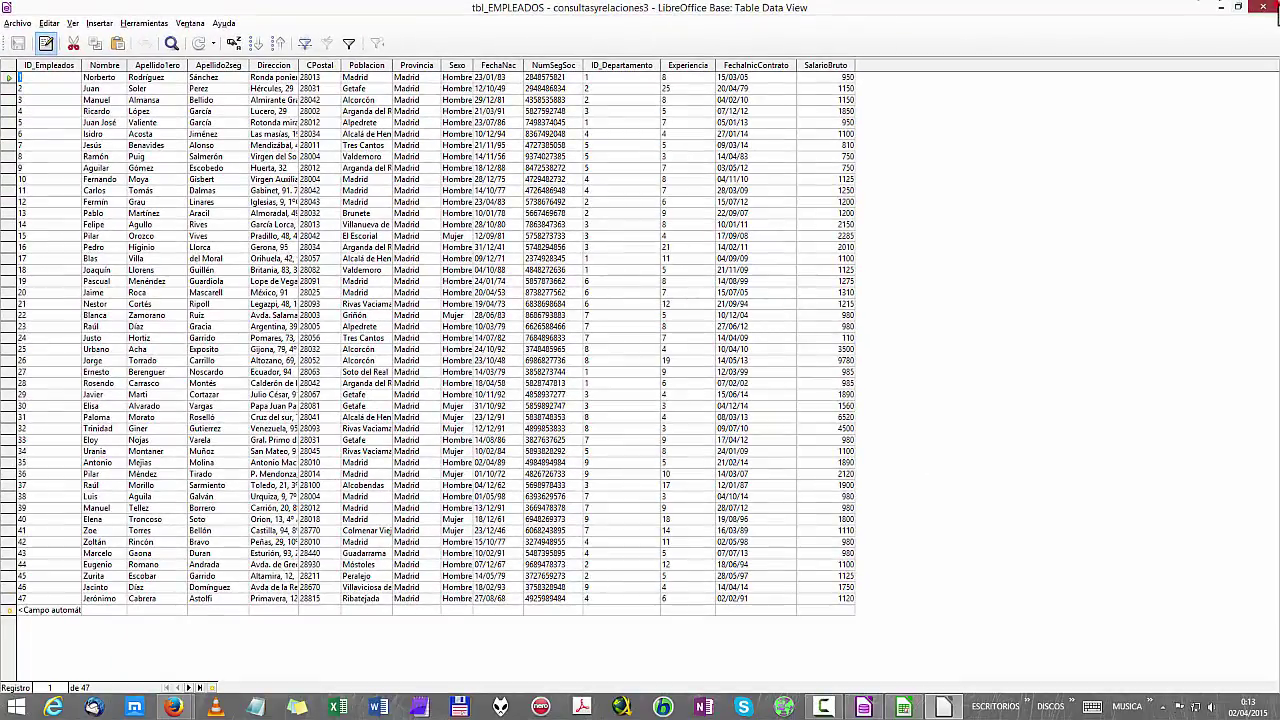
click(1274, 7)
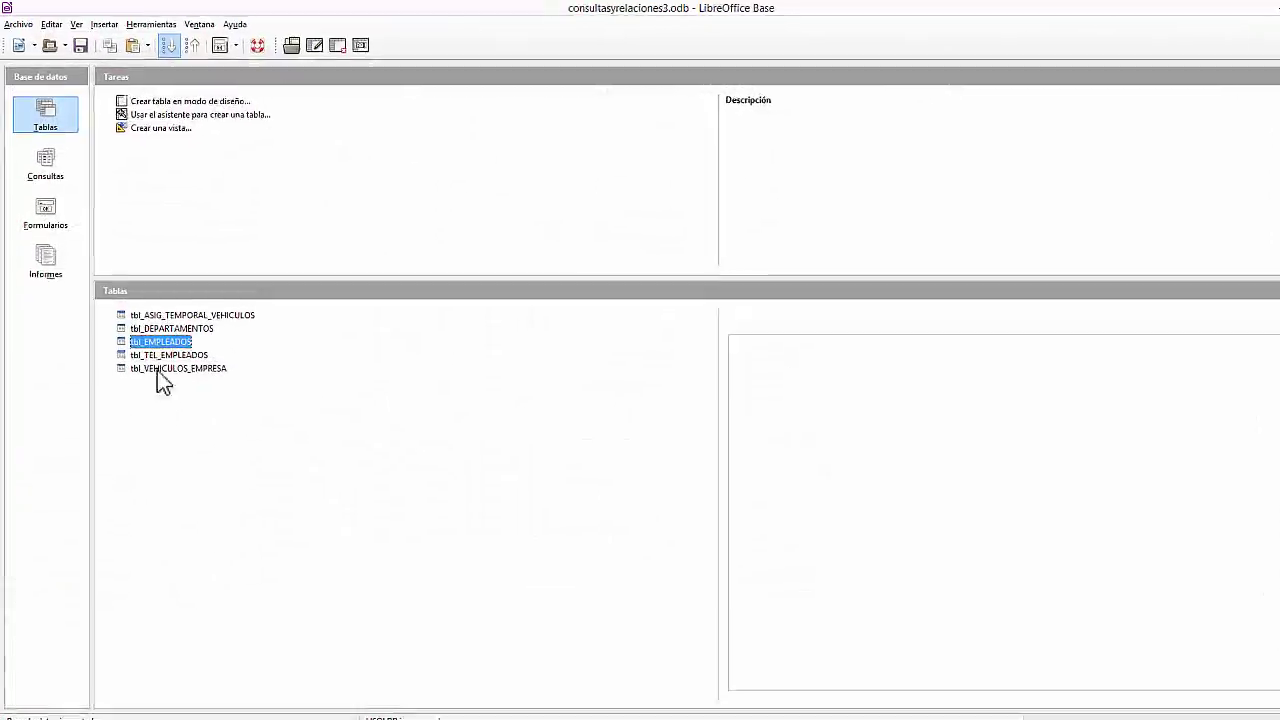
- Open the tbl_EMPLEADOS design and rename the SalarioBruto field as SalarioBruto_EUR
right_click(238, 445)
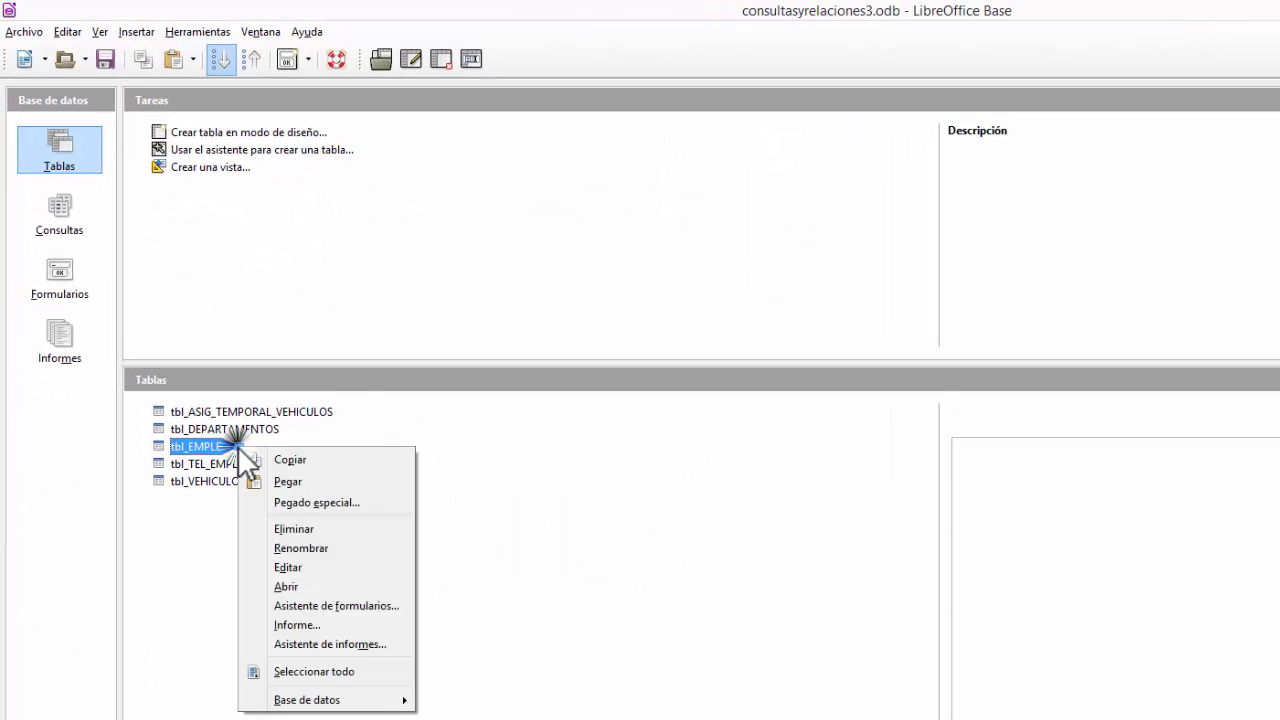
click(350, 550)
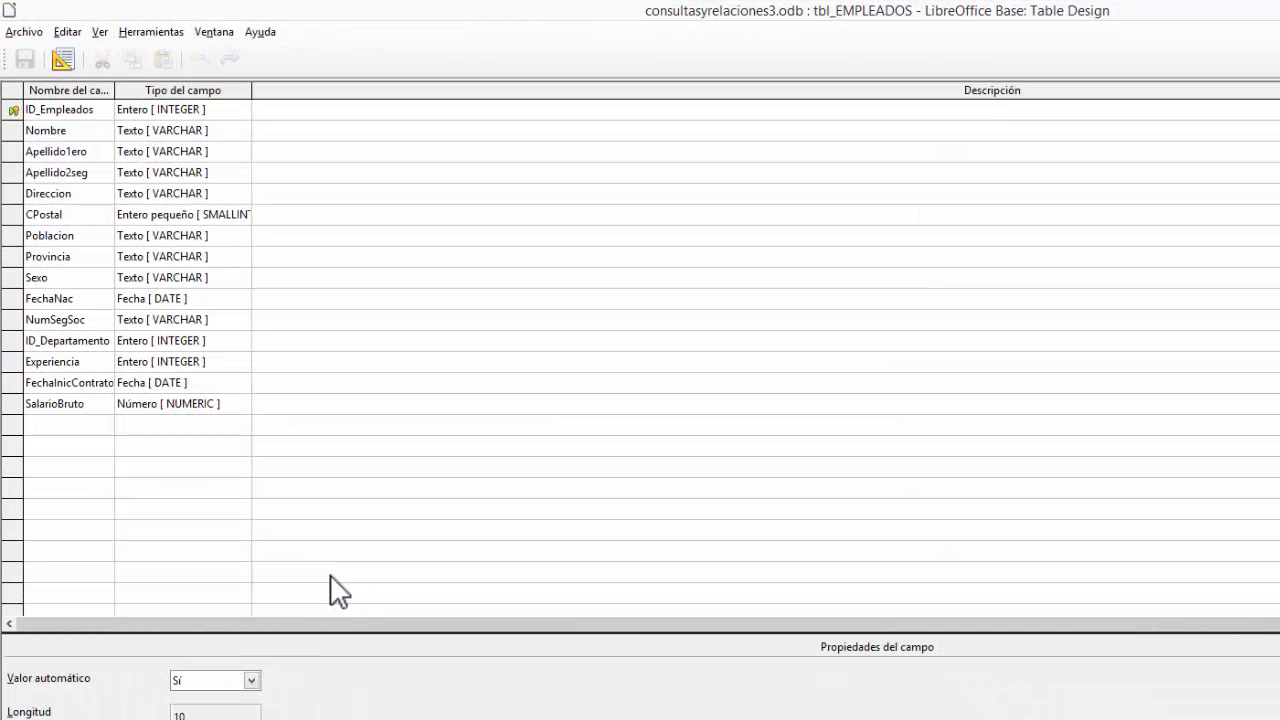
click(108, 420)
click(106, 408)
click(106, 405)
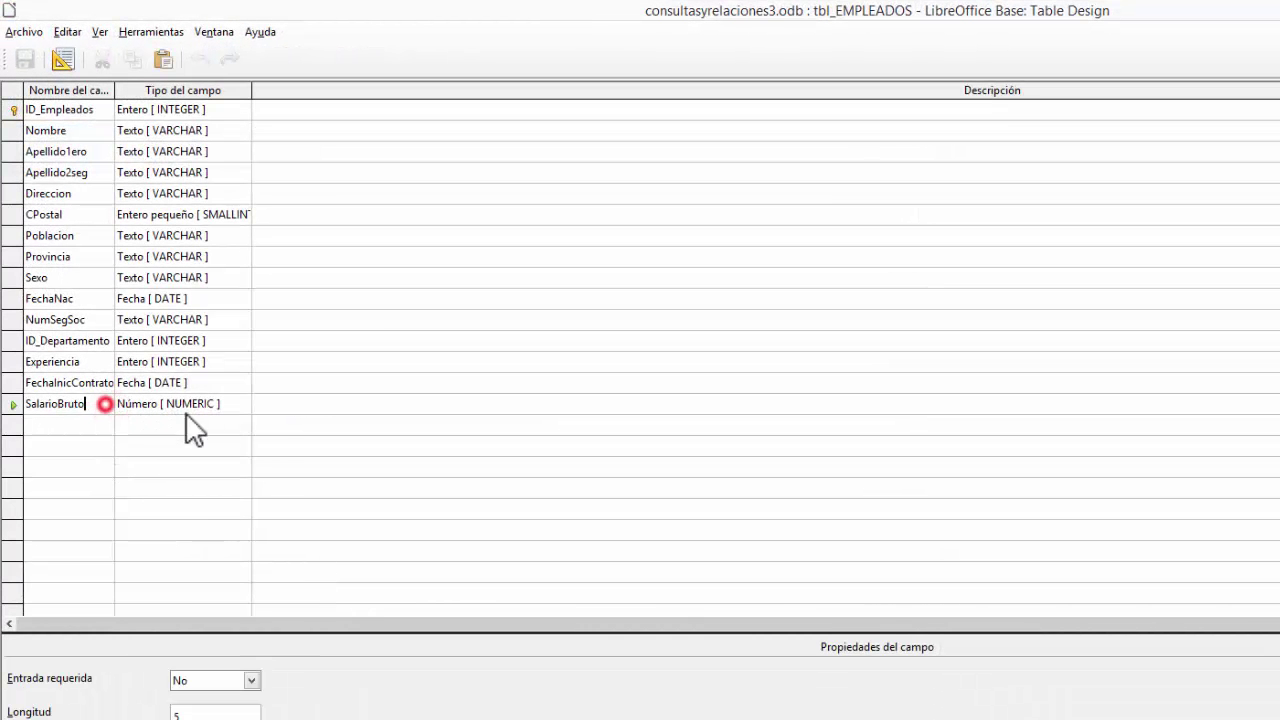
text(_EUR)
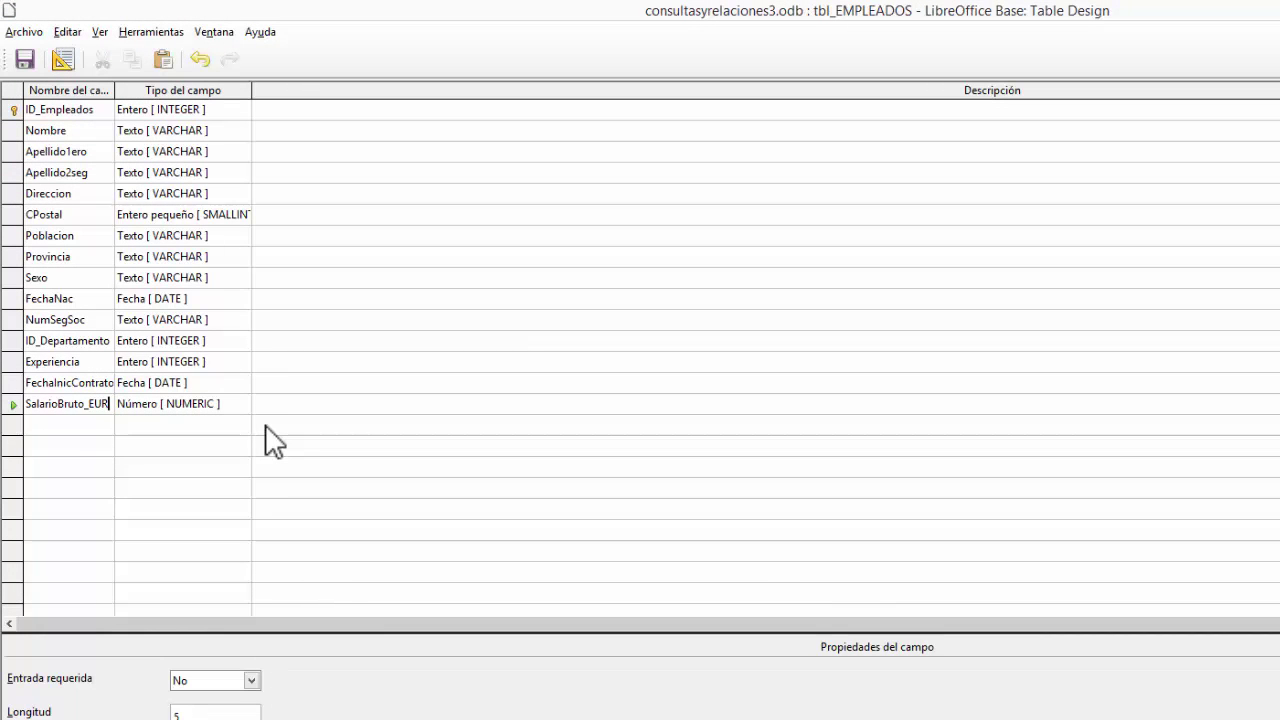
- Save and close the tbl_EMPLEADOS design, and check the SalarioBruto_EUR column in the table's data
click(24, 60)
key(ctrl+w)
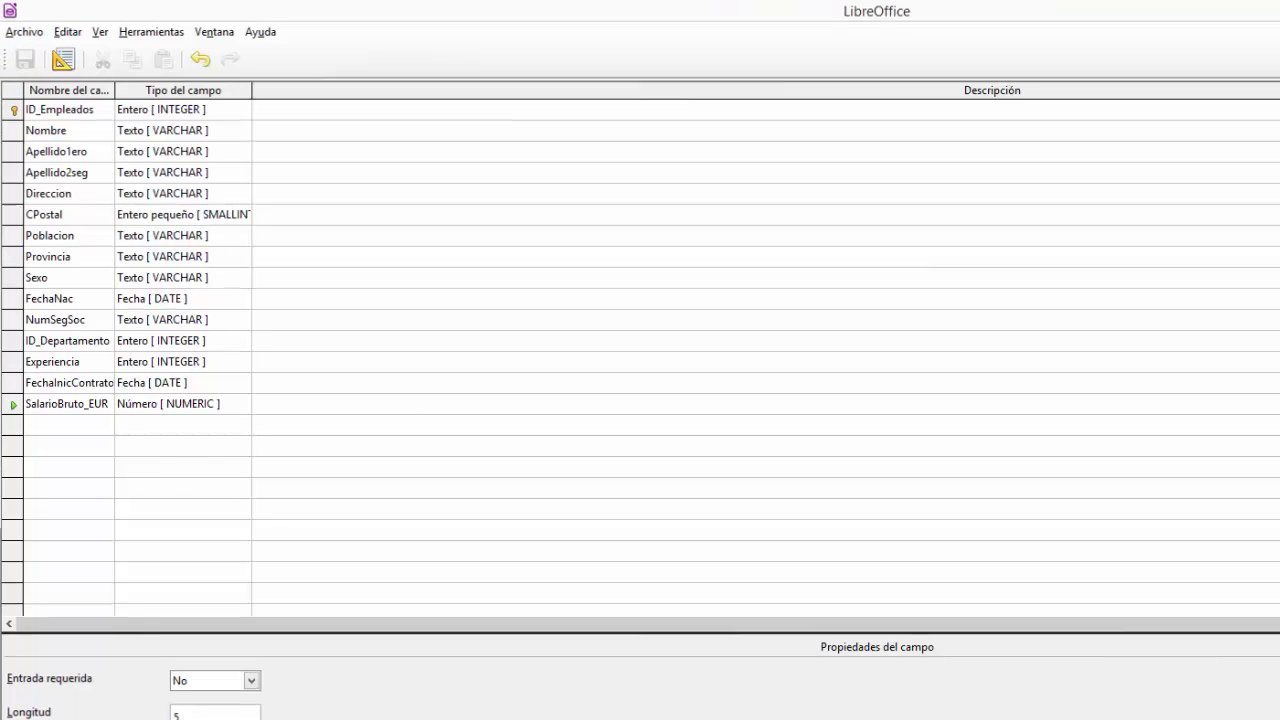
double_click(237, 447)
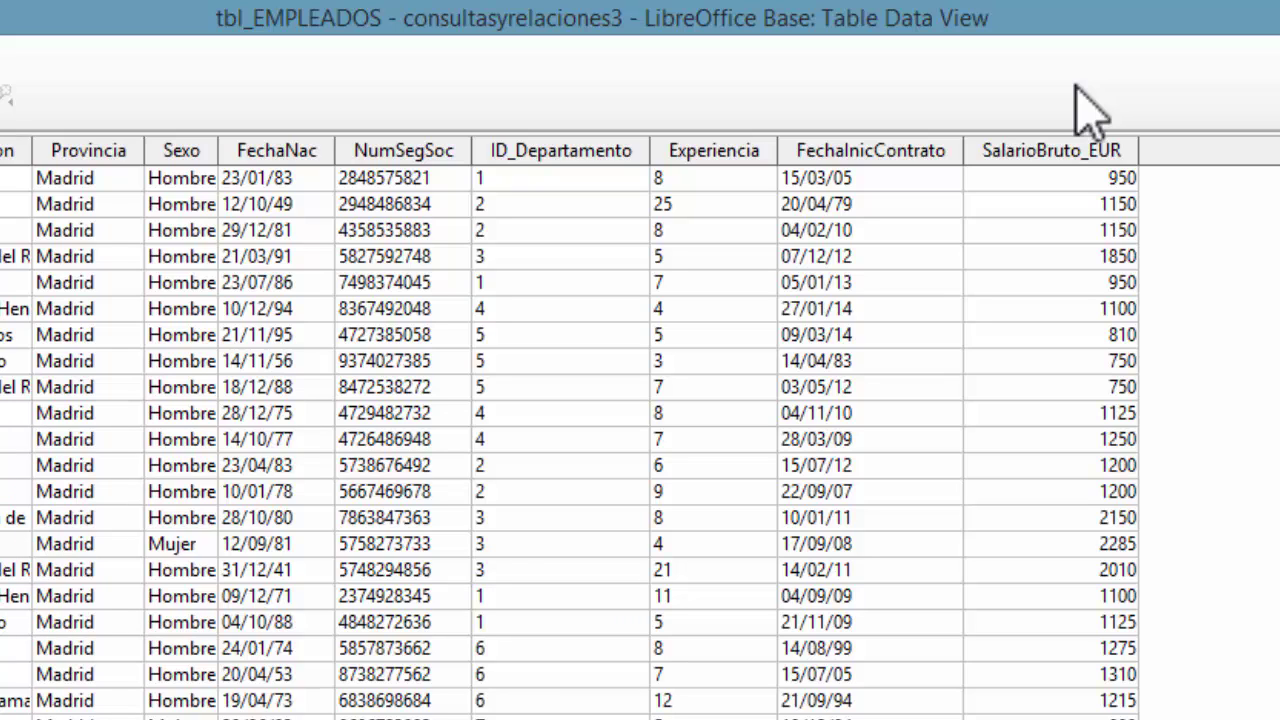
click(1078, 152)
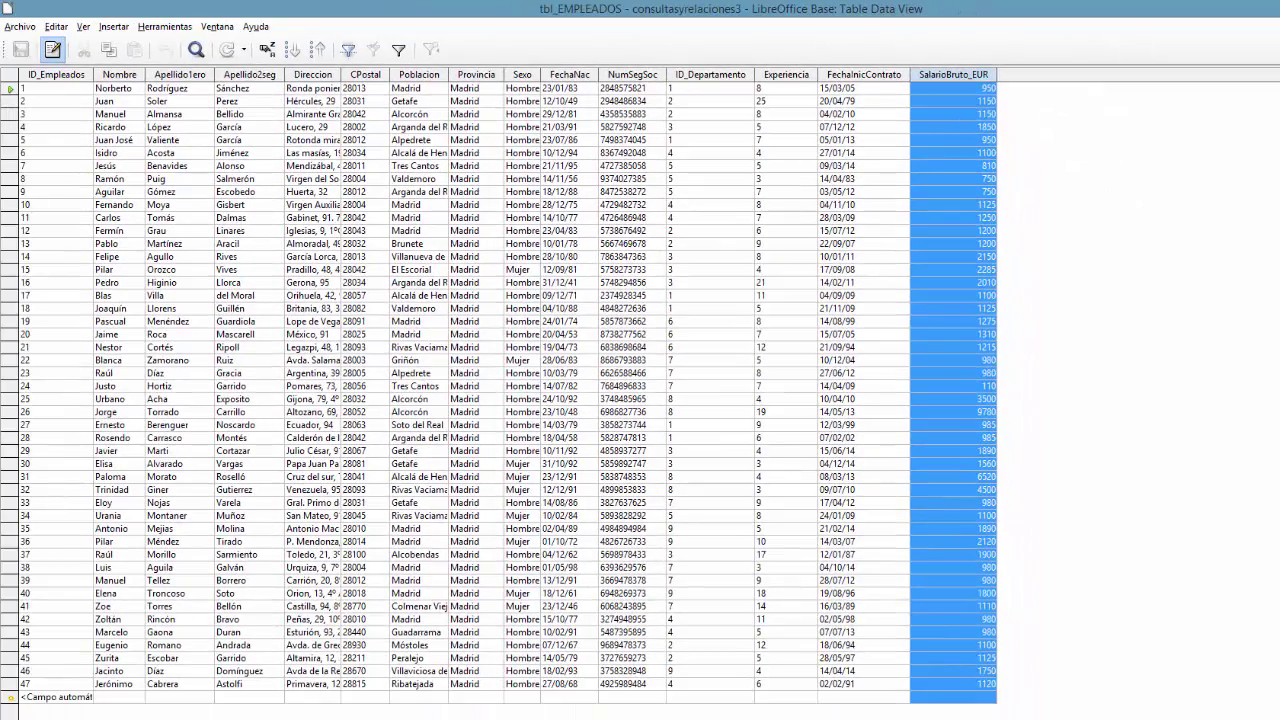
key(ctrl+w)
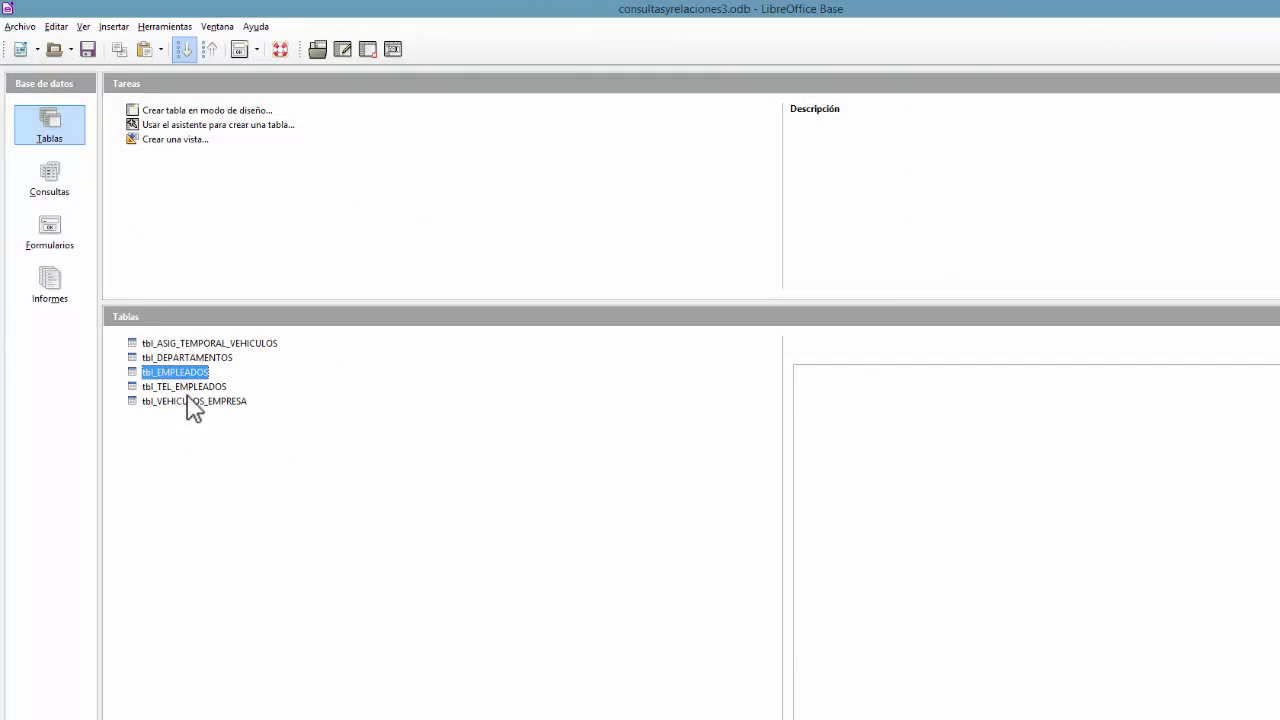
- Open the tbl_EMPLEADOS design and set Decimales to 2 for the SalarioBruto_EUR field
right_click(176, 373)
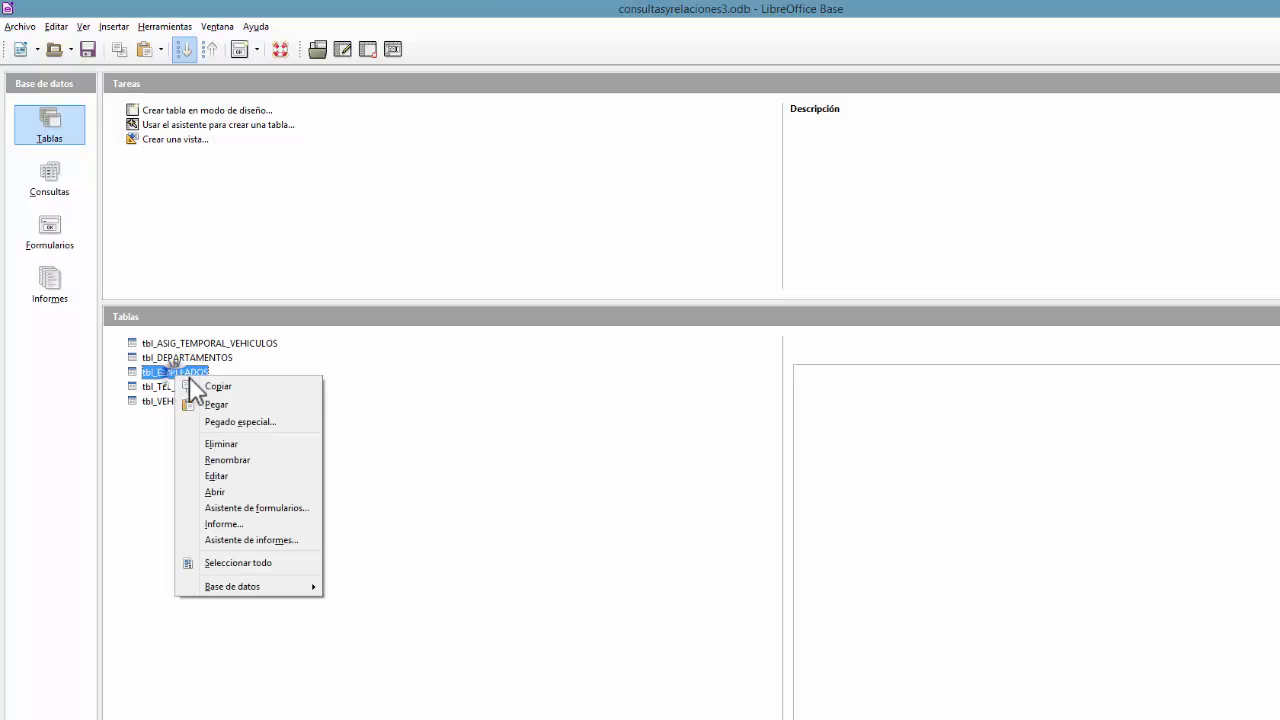
click(240, 476)
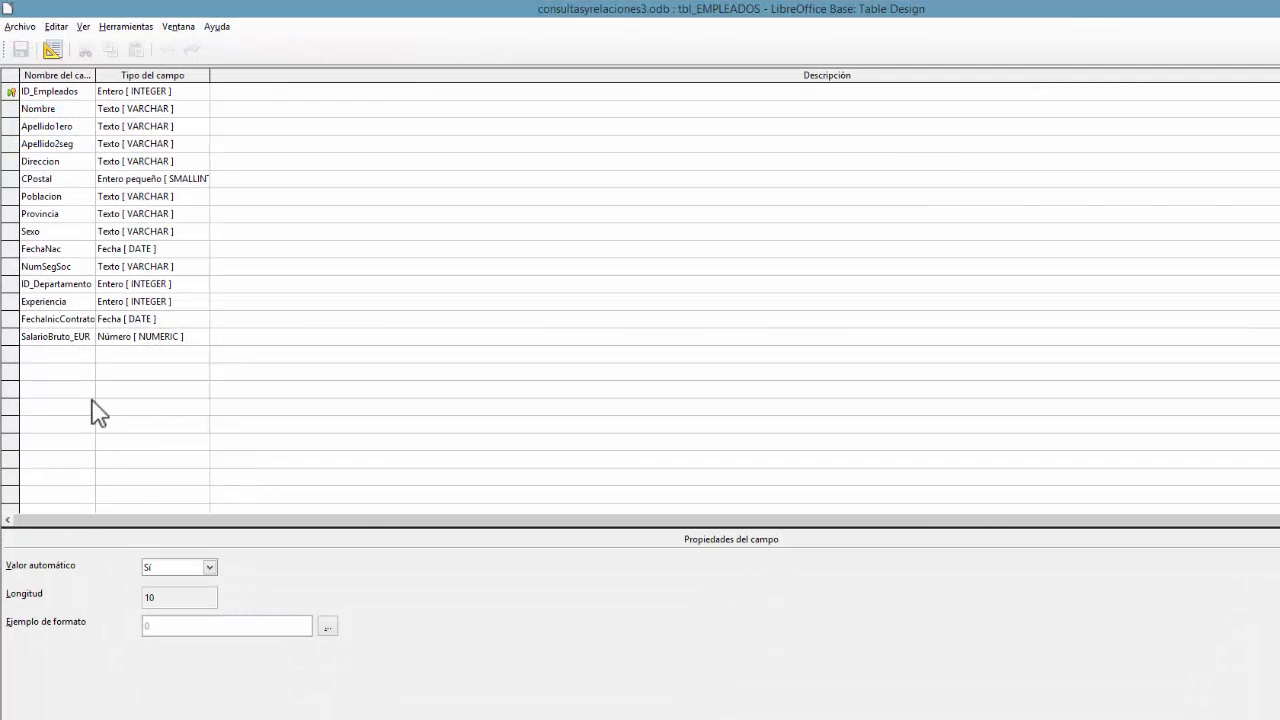
click(16, 337)
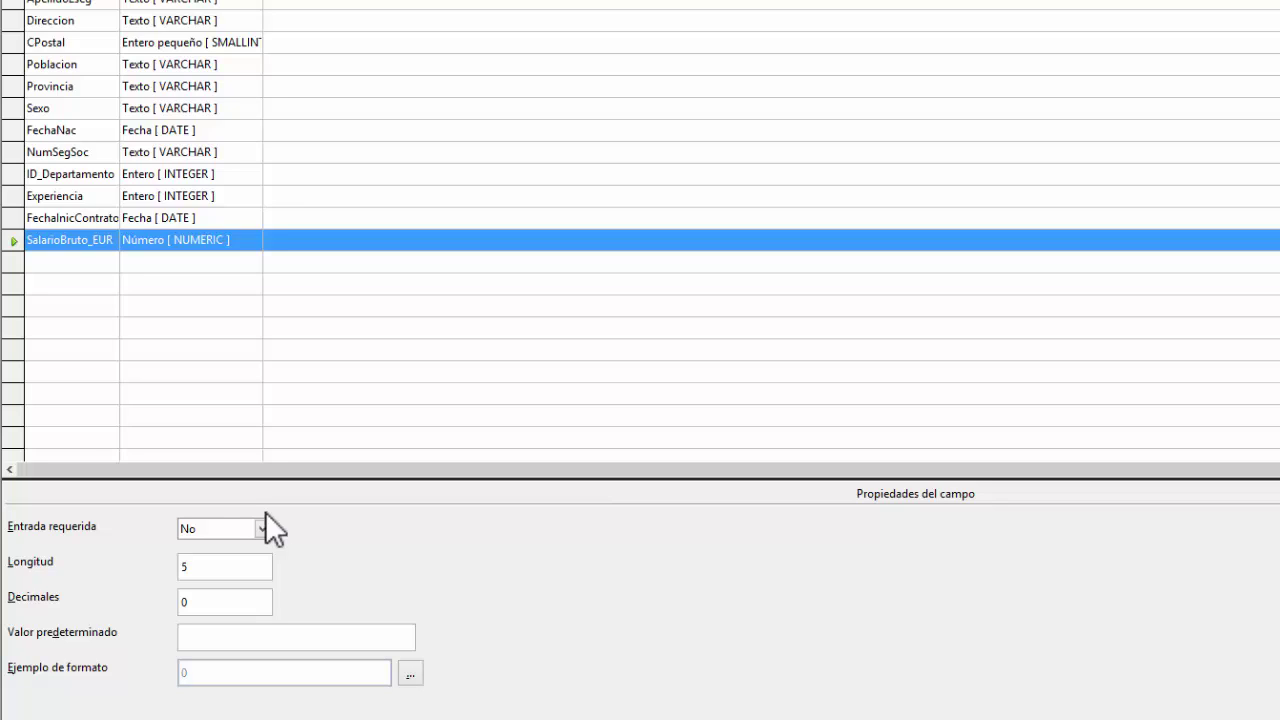
click(246, 565)
click(235, 600)
key(BackSpace)
text(2)
- Review the Longitud, Decimales and Valor predeterminado properties of SalarioBruto_EUR and try to save the table design
click(237, 637)
click(214, 599)
click(291, 634)
click(252, 598)
click(246, 566)
click(240, 598)
click(236, 636)
key(ctrl+s)
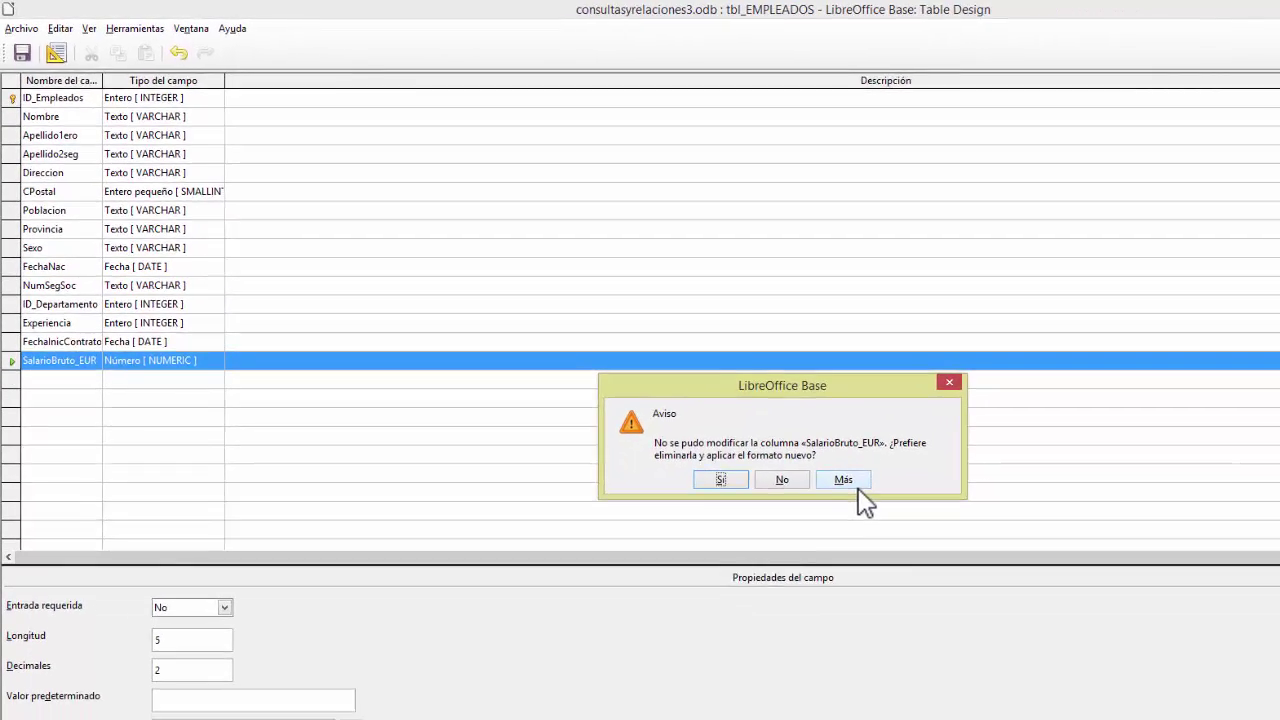
- Examine each entry in the save error's details, including the ALTER TABLE statement, dismiss the warning and close the table design
click(978, 556)
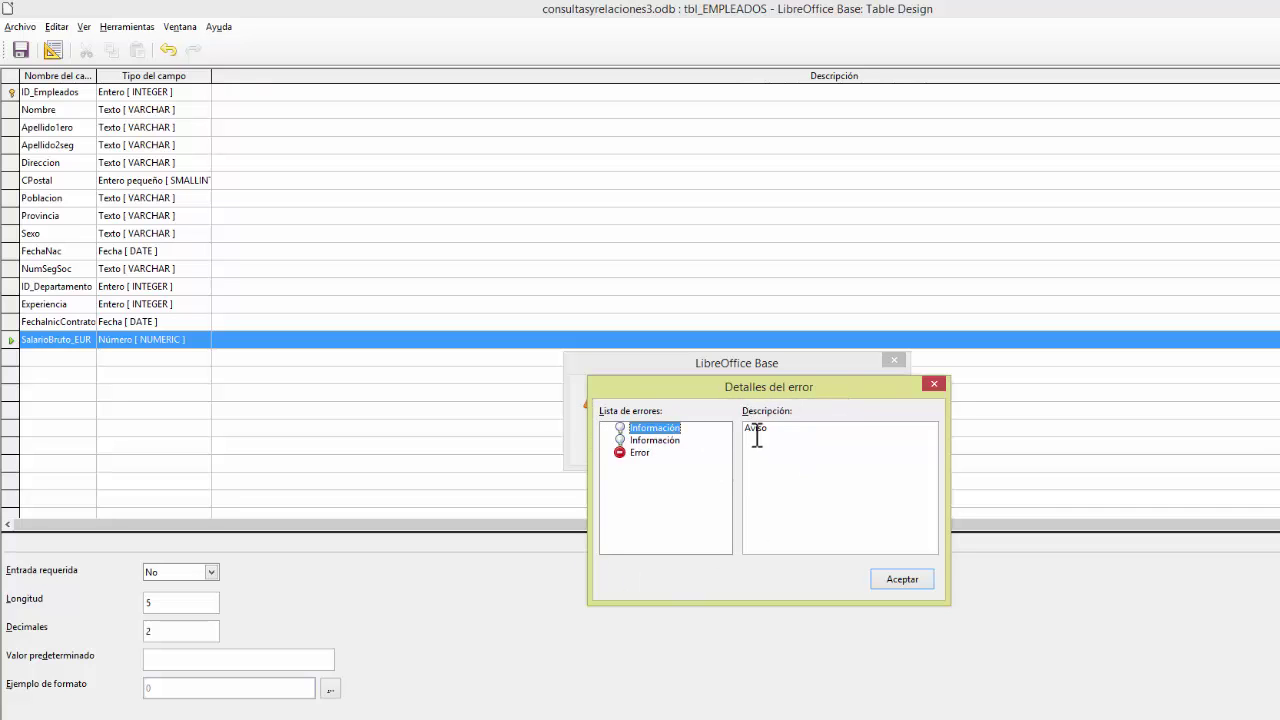
click(637, 440)
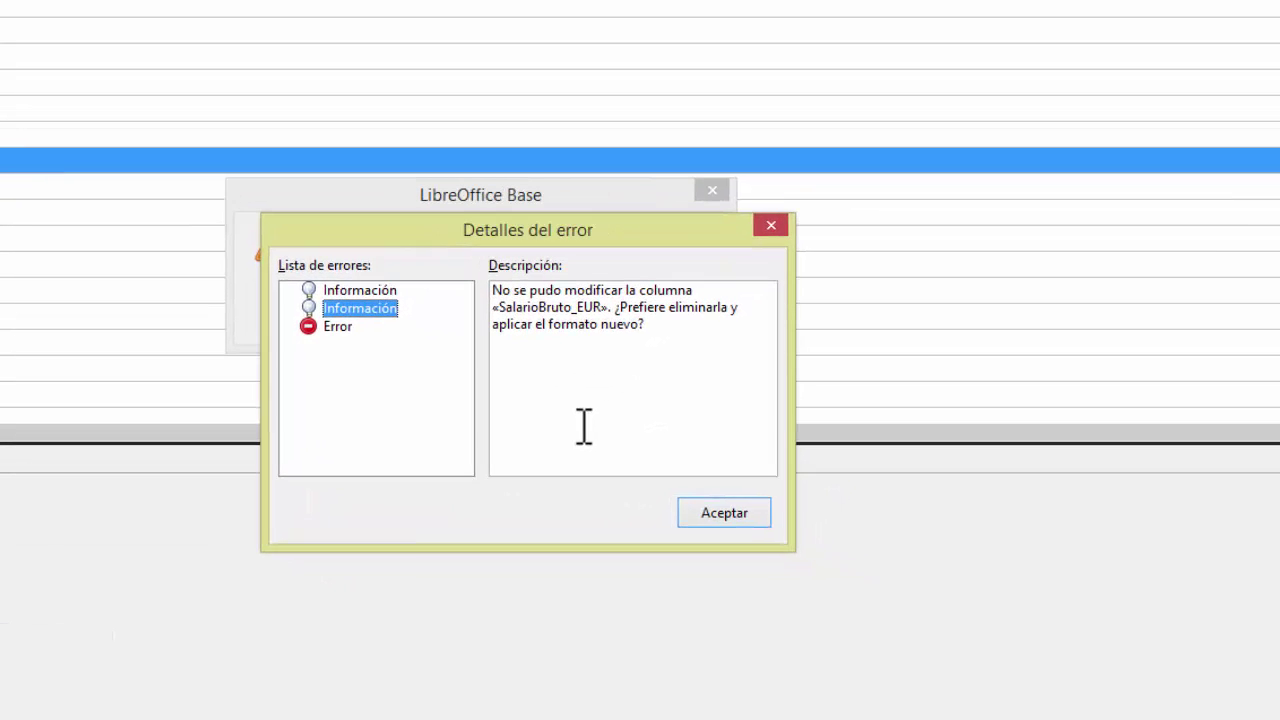
click(336, 328)
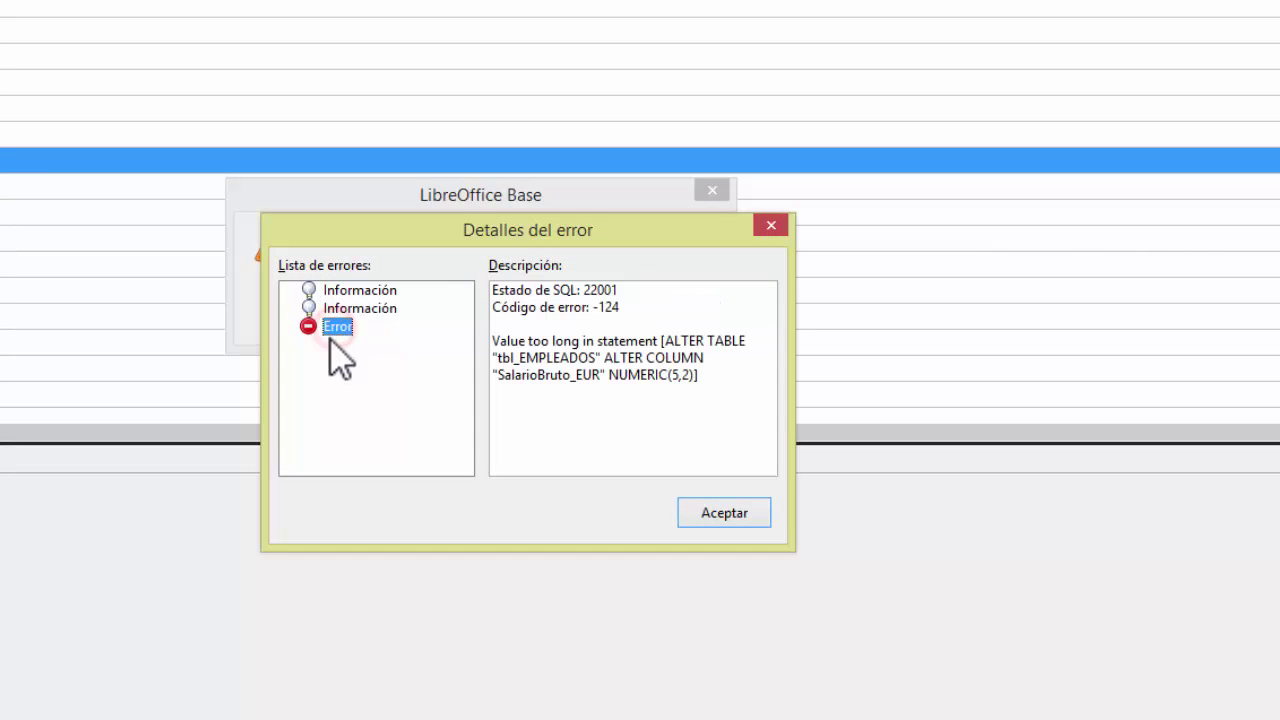
click(668, 348)
mouse_move(670, 350)
mouse_down()
mouse_move(689, 337)
mouse_move(671, 342)
mouse_move(682, 358)
mouse_up()
click(667, 340)
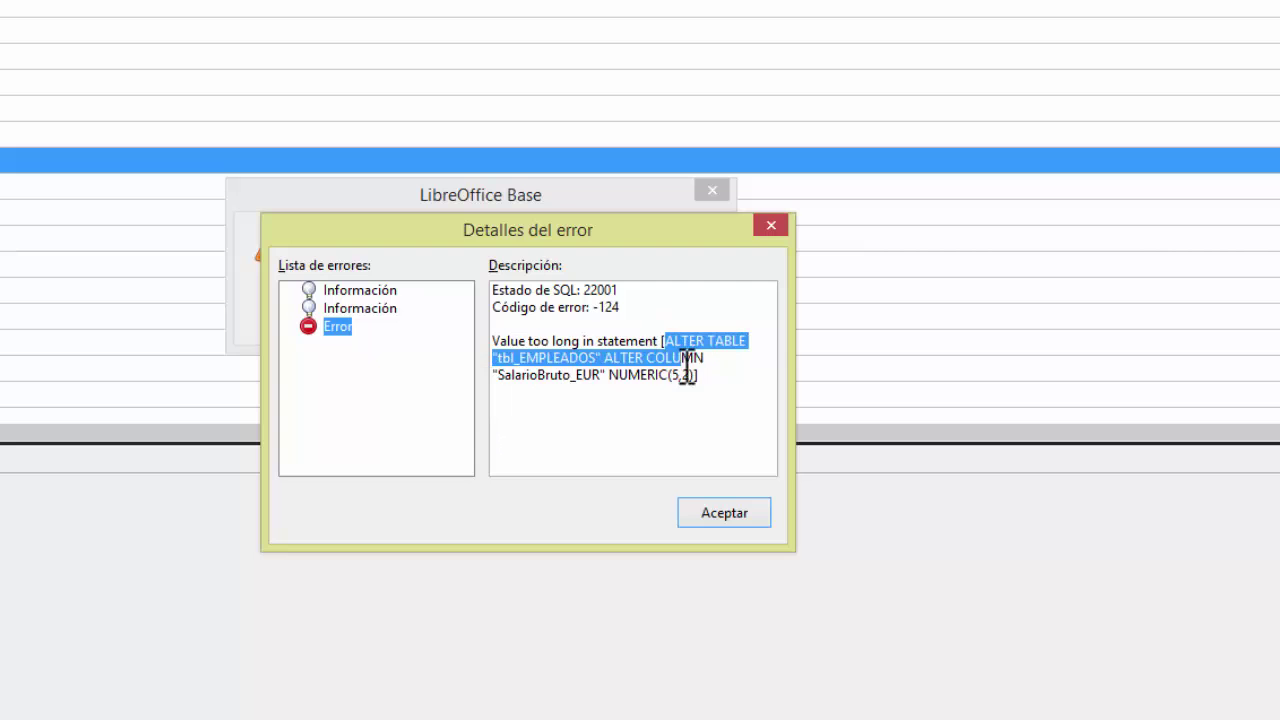
click(721, 364)
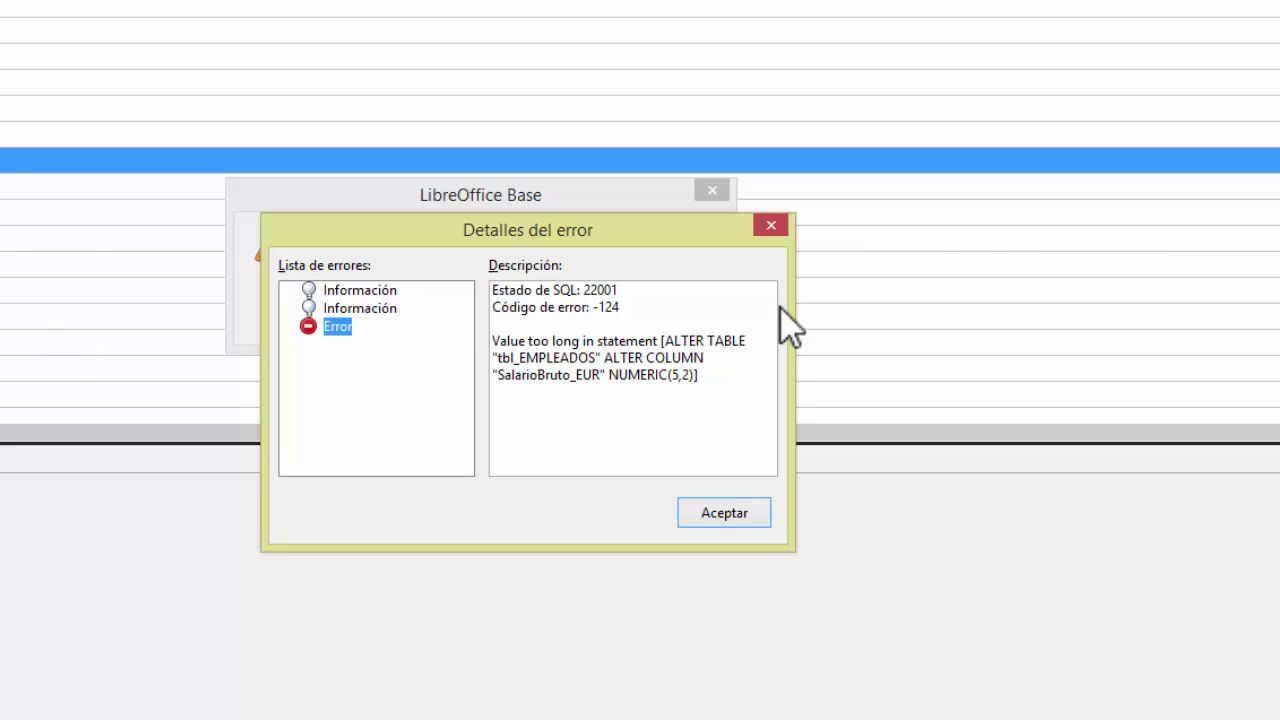
click(771, 226)
click(711, 193)
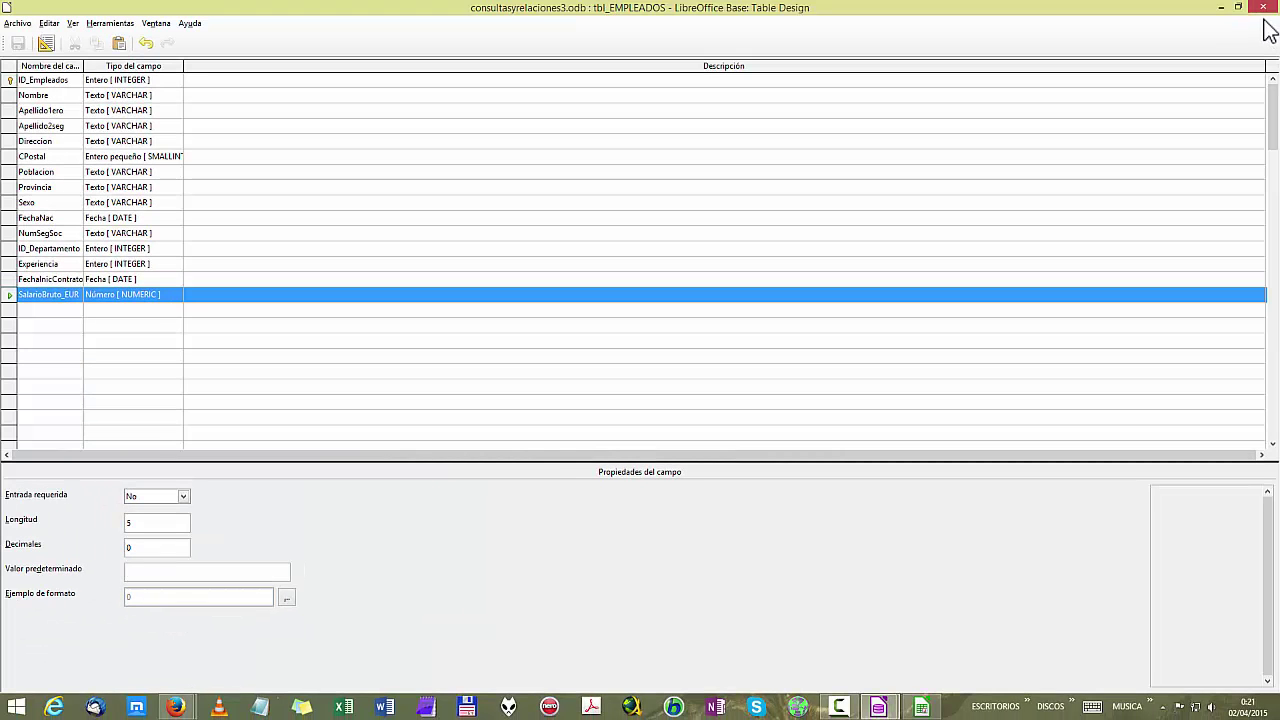
click(1263, 7)
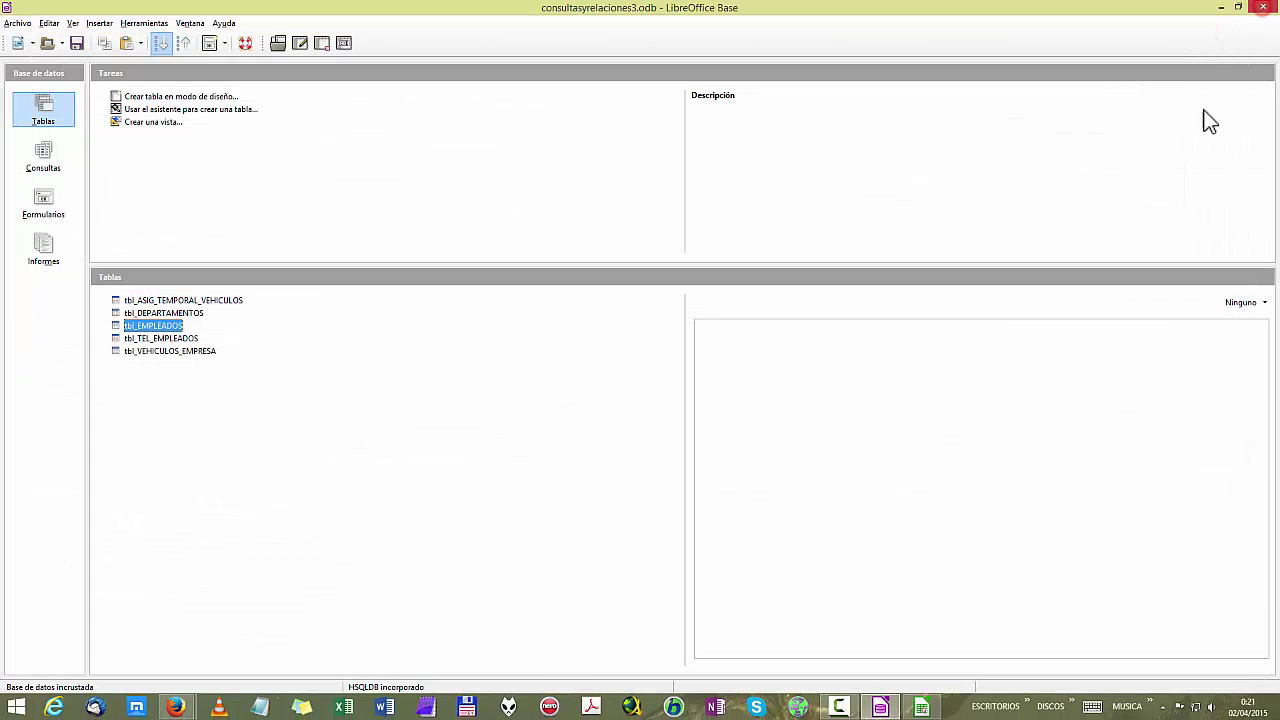
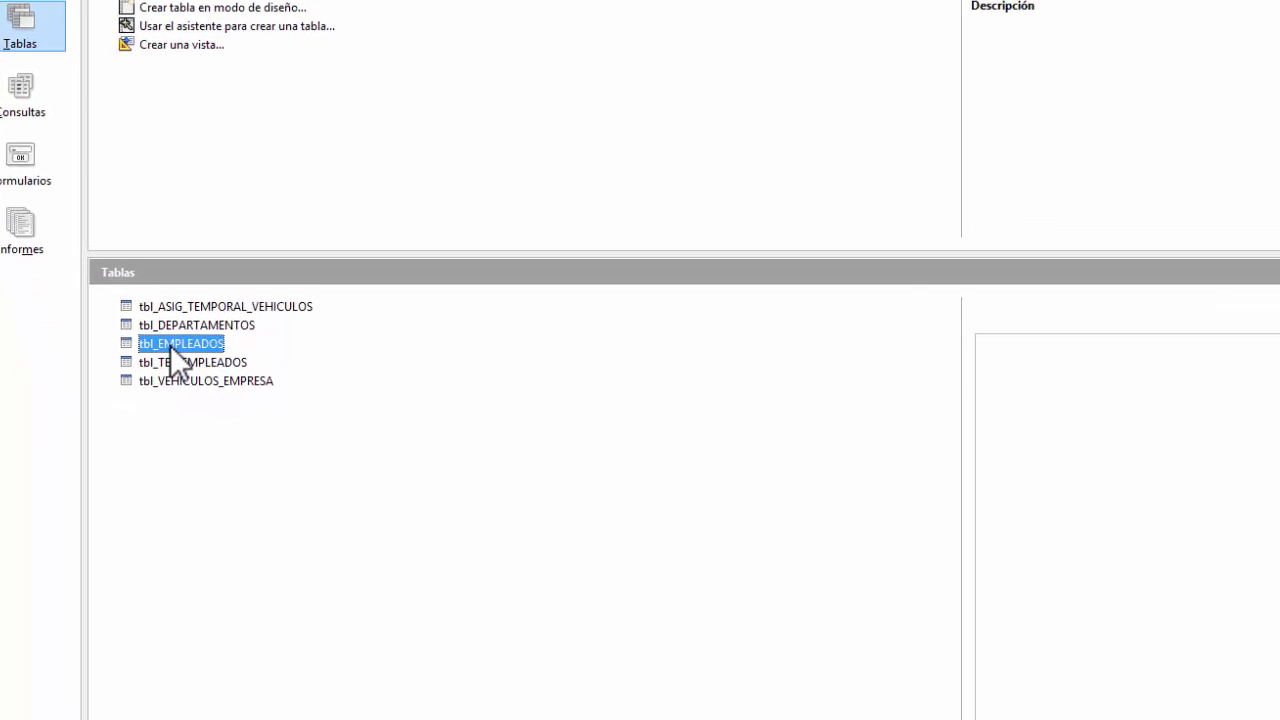
- Switch to the blank LibreOffice Calc spreadsheet and view its Propiedades, Estilos y formato, Navegador and Funciones decks
click(1122, 703)
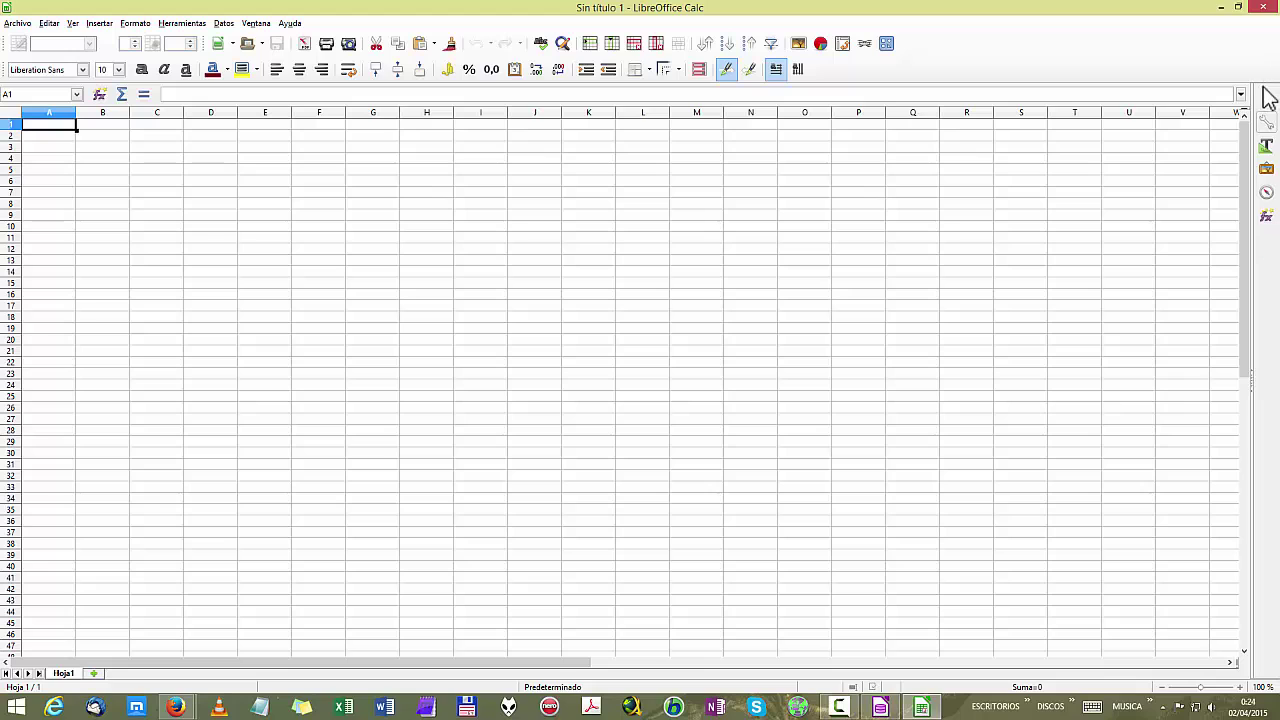
click(1266, 122)
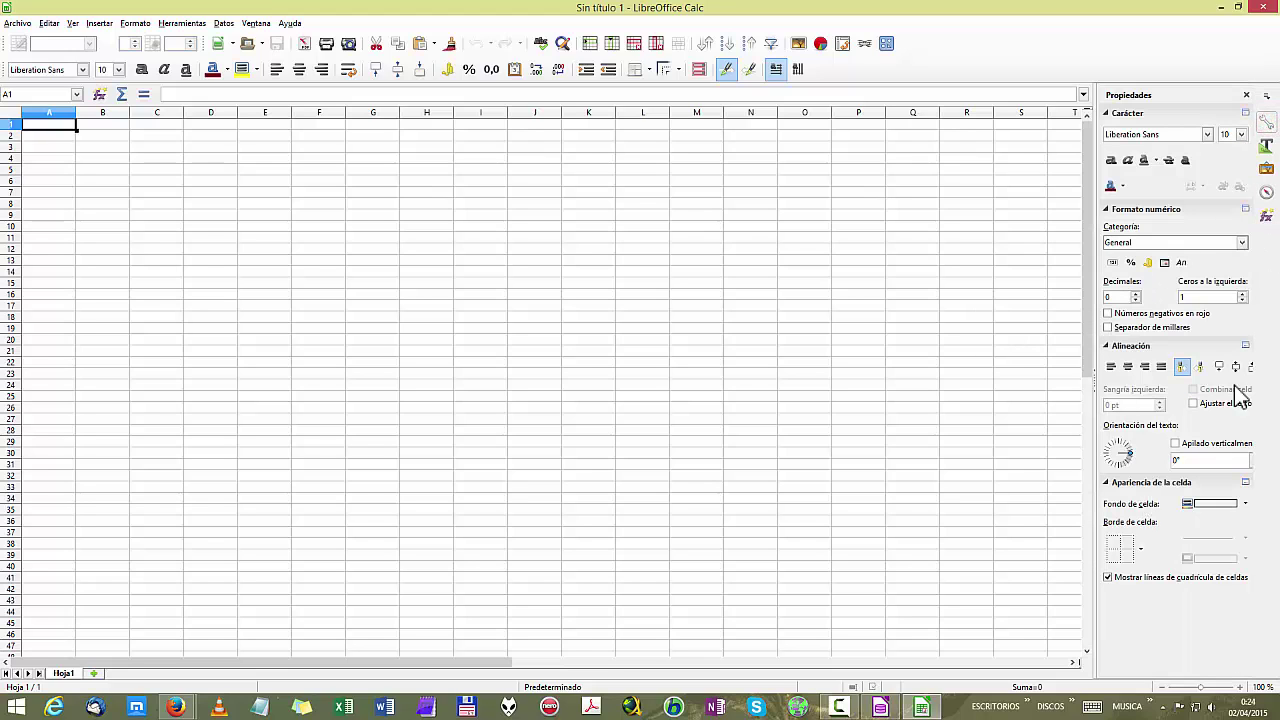
click(1266, 145)
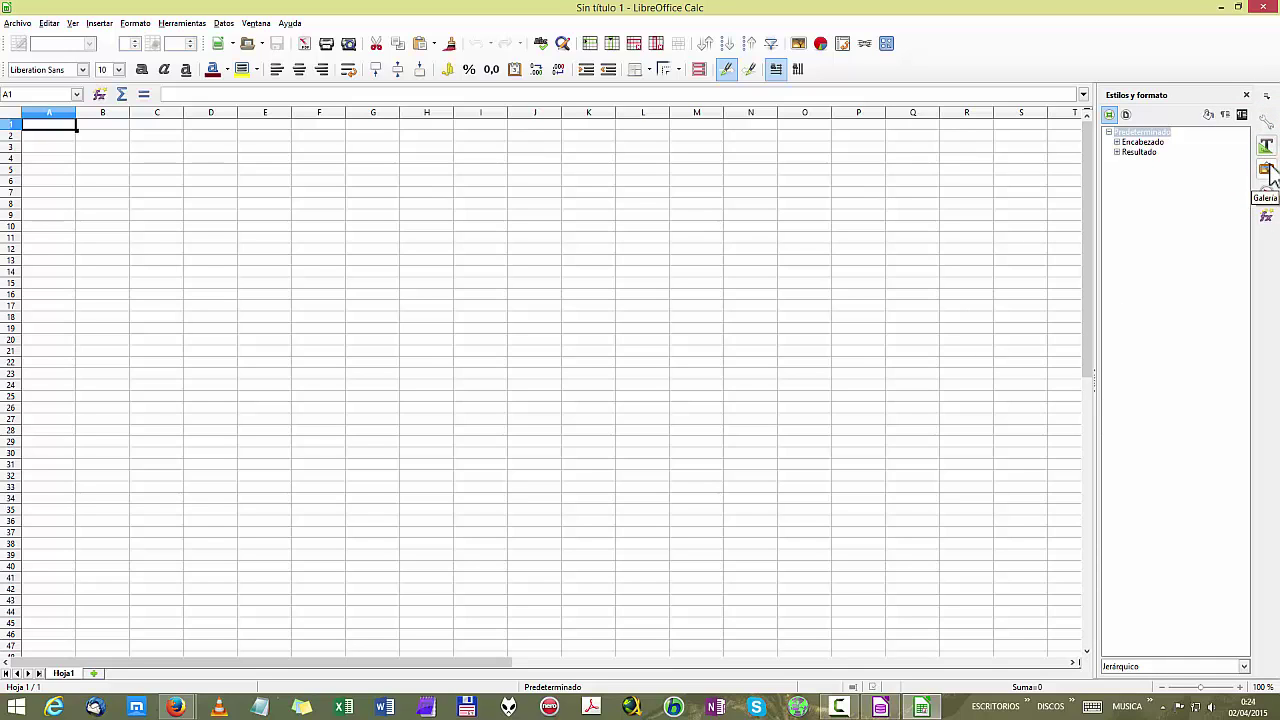
click(1267, 193)
click(1267, 192)
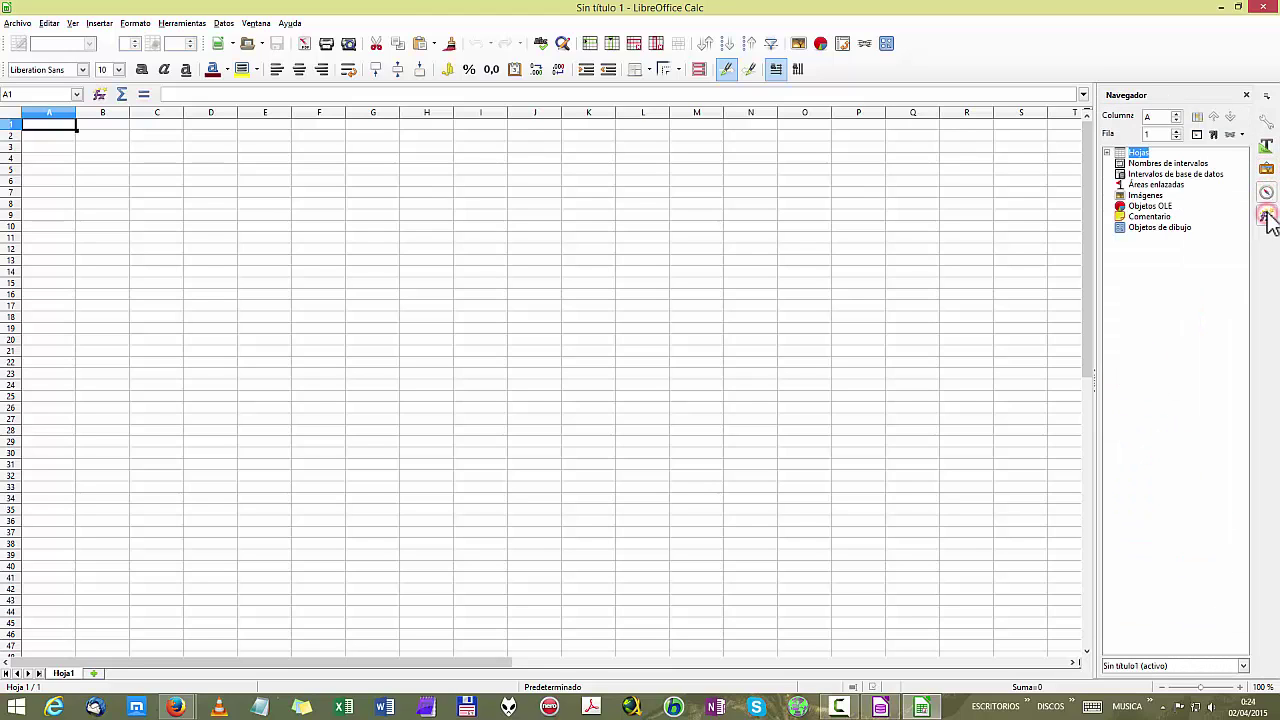
click(1266, 216)
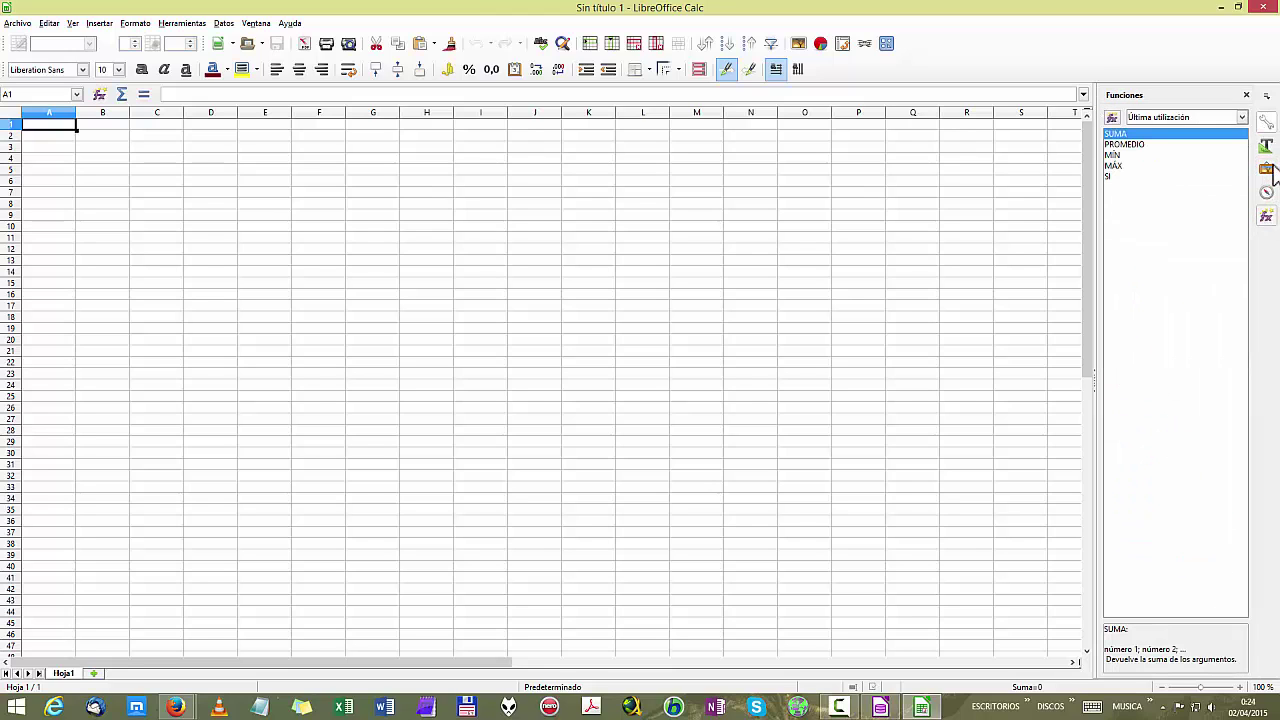
- Check the available function categories and the sidebar settings, and collapse the sidebar
click(1242, 118)
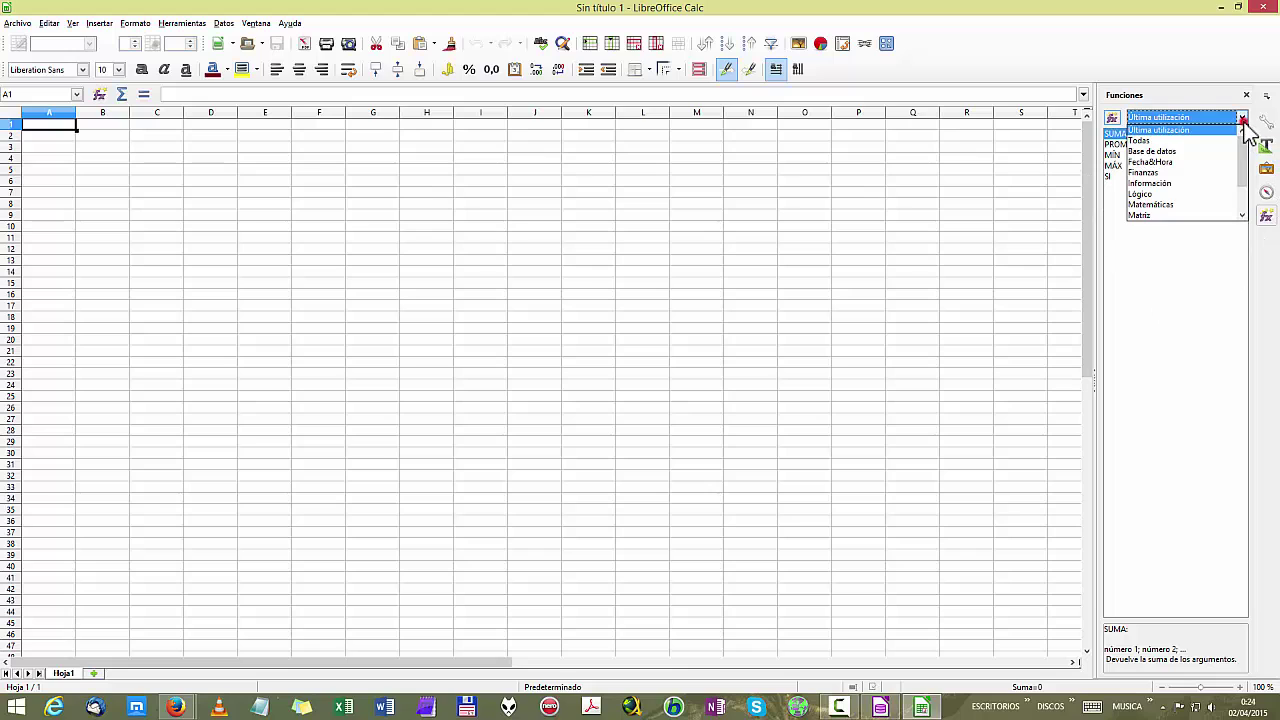
click(1176, 91)
click(1266, 120)
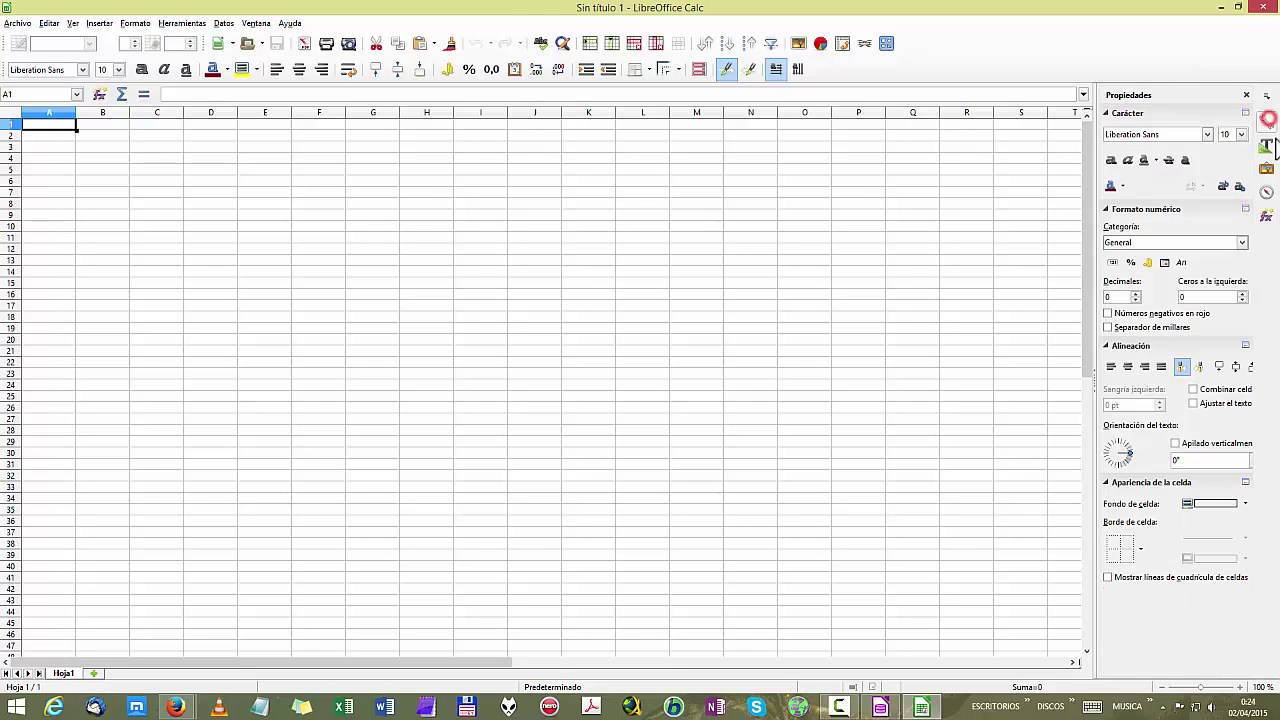
click(1264, 95)
click(1193, 100)
click(1266, 120)
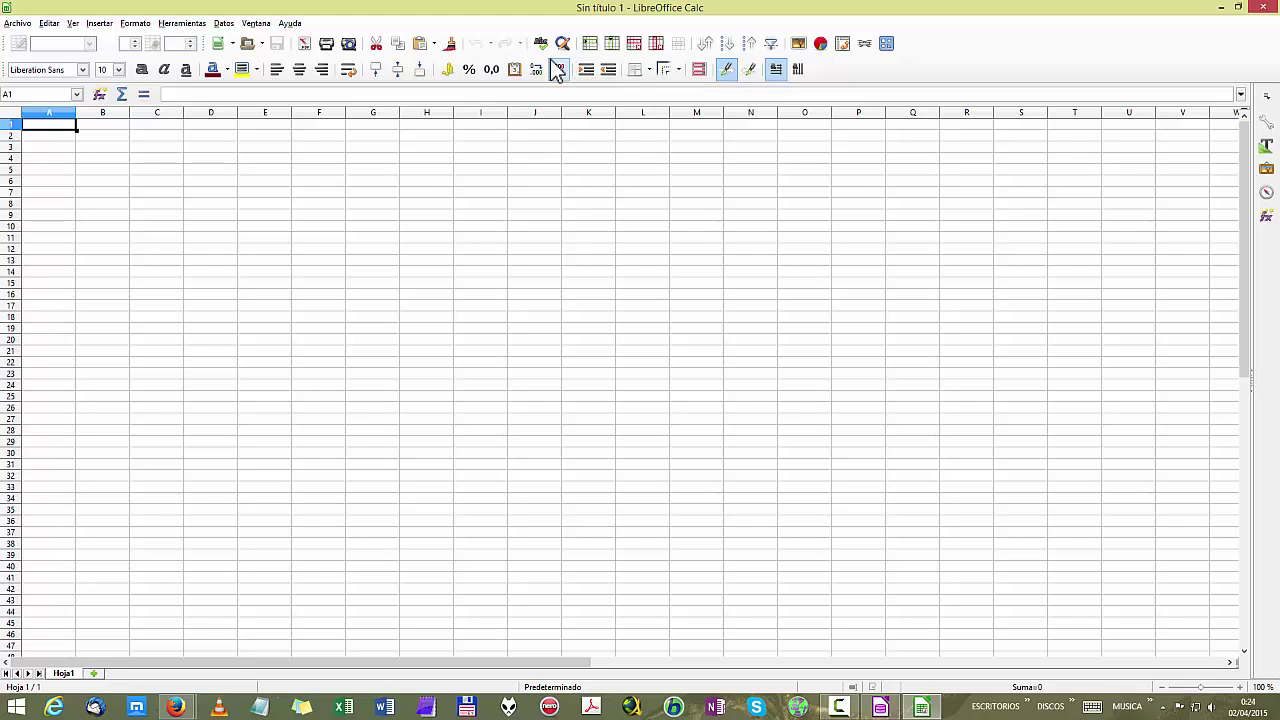
- Switch back to the consultasyrelaciones3 database in LibreOffice Base, view the tbl_EMPLEADOS data and close it
mouse_move(1279, 2)
click(880, 707)
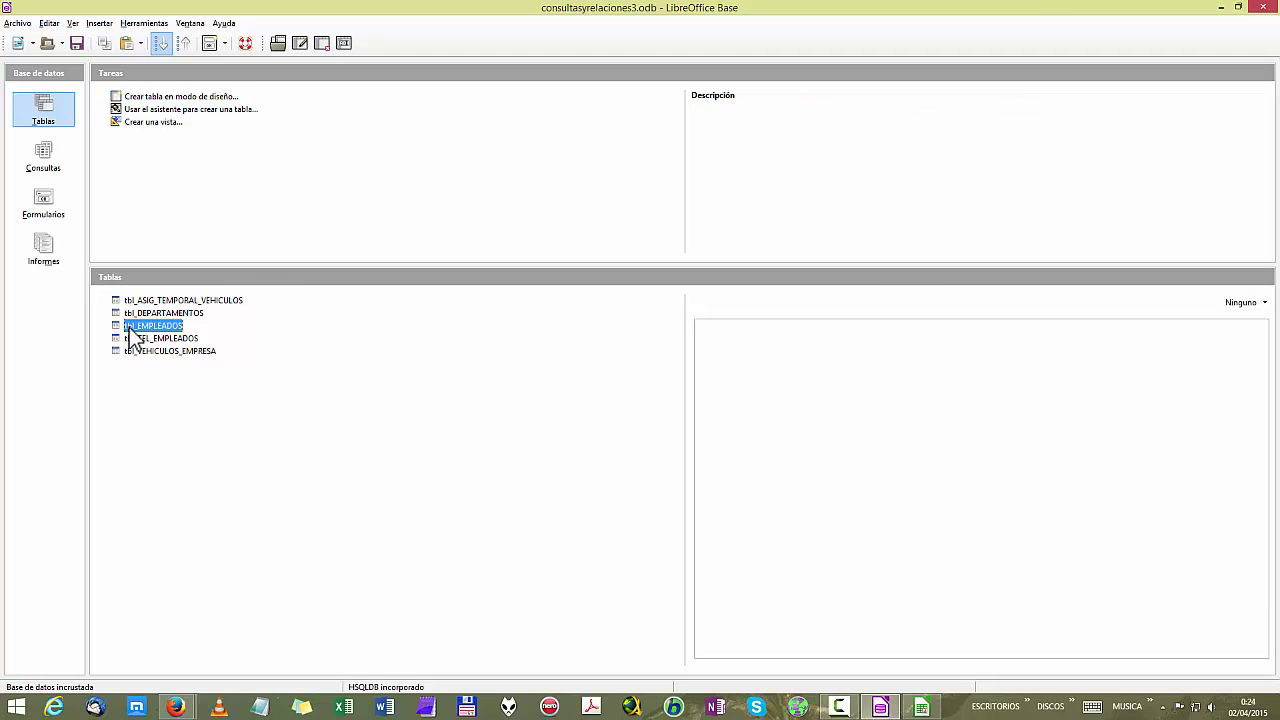
click(152, 329)
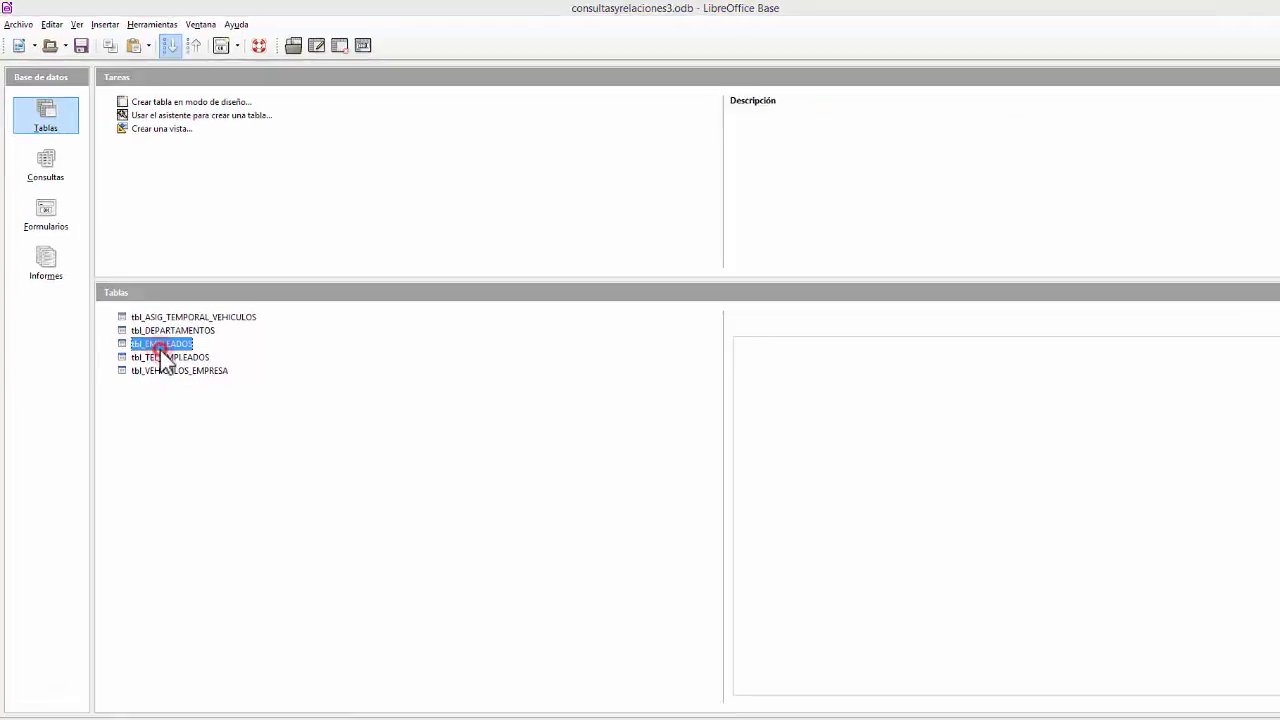
double_click(160, 345)
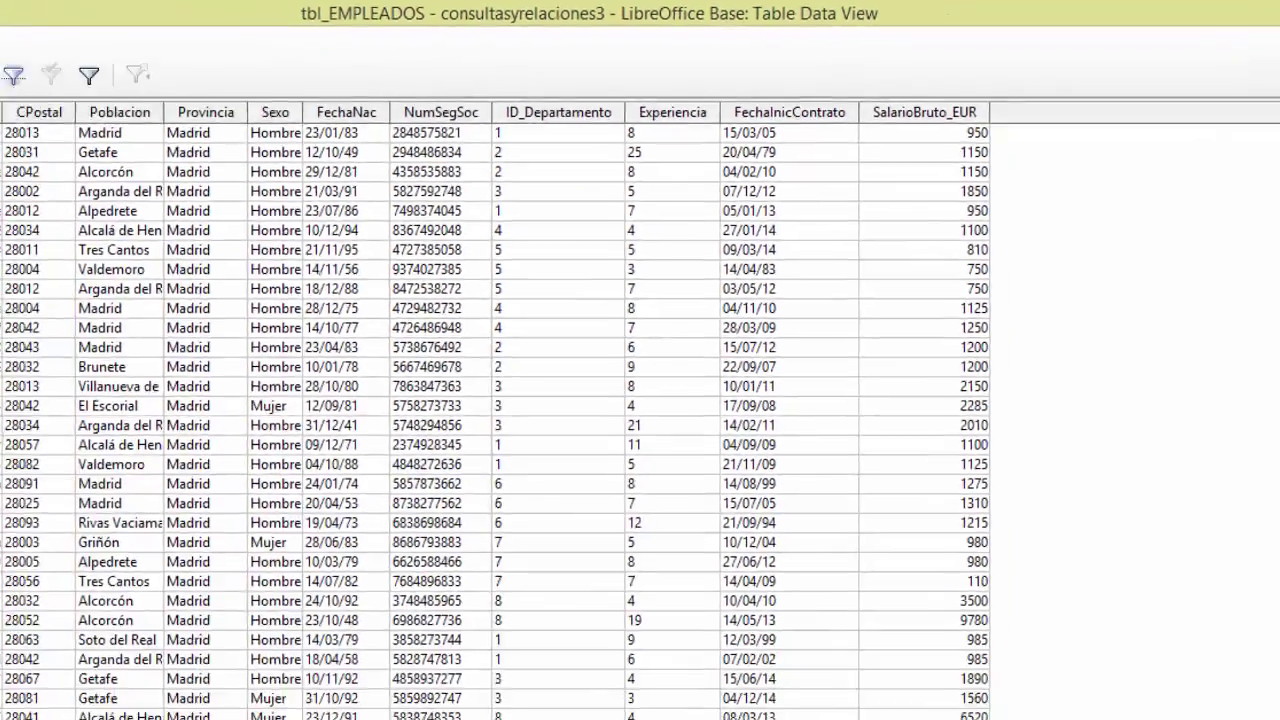
click(1262, 8)
- Reopen the tbl_EMPLEADOS design and set two decimals for the SalarioBruto_EUR field again
right_click(149, 326)
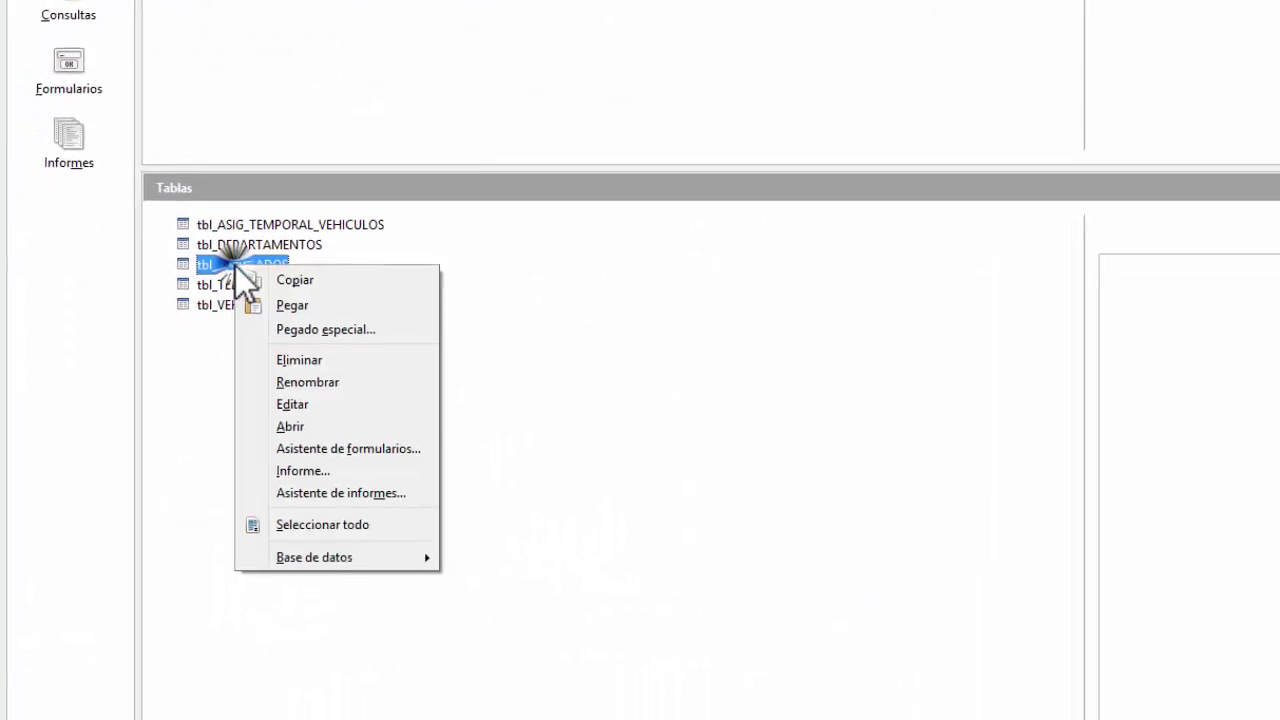
click(352, 403)
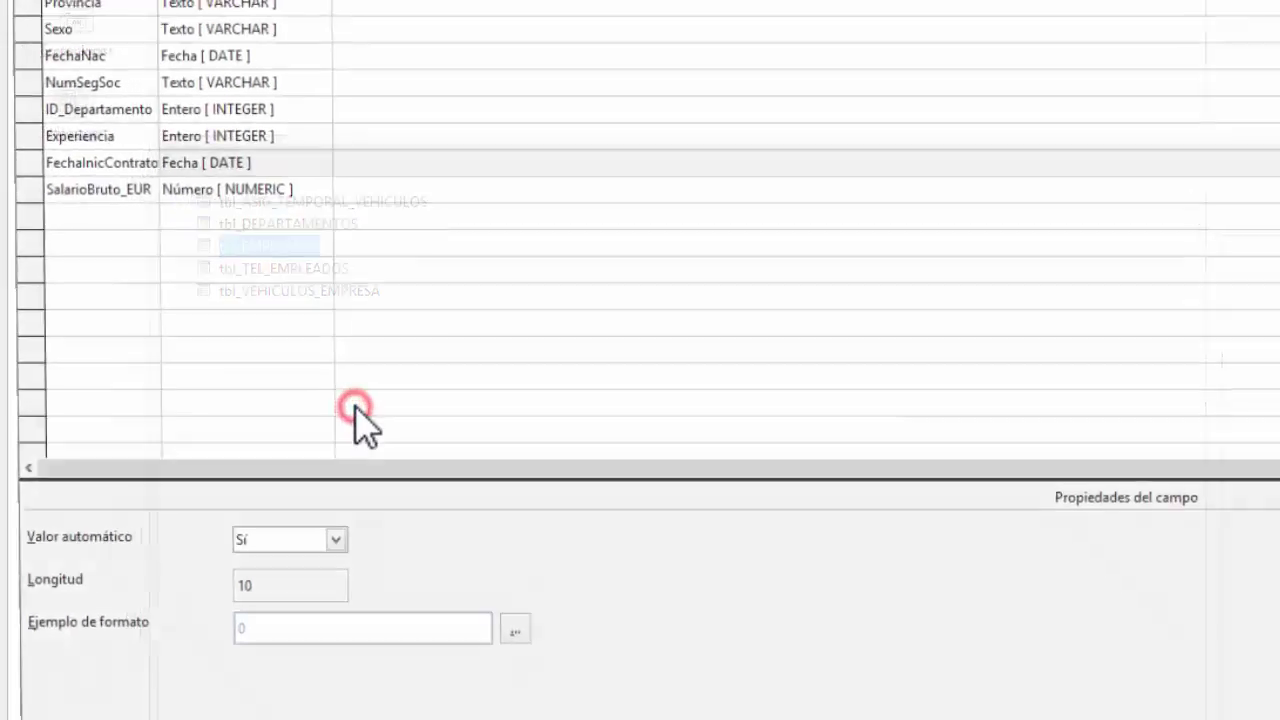
click(80, 196)
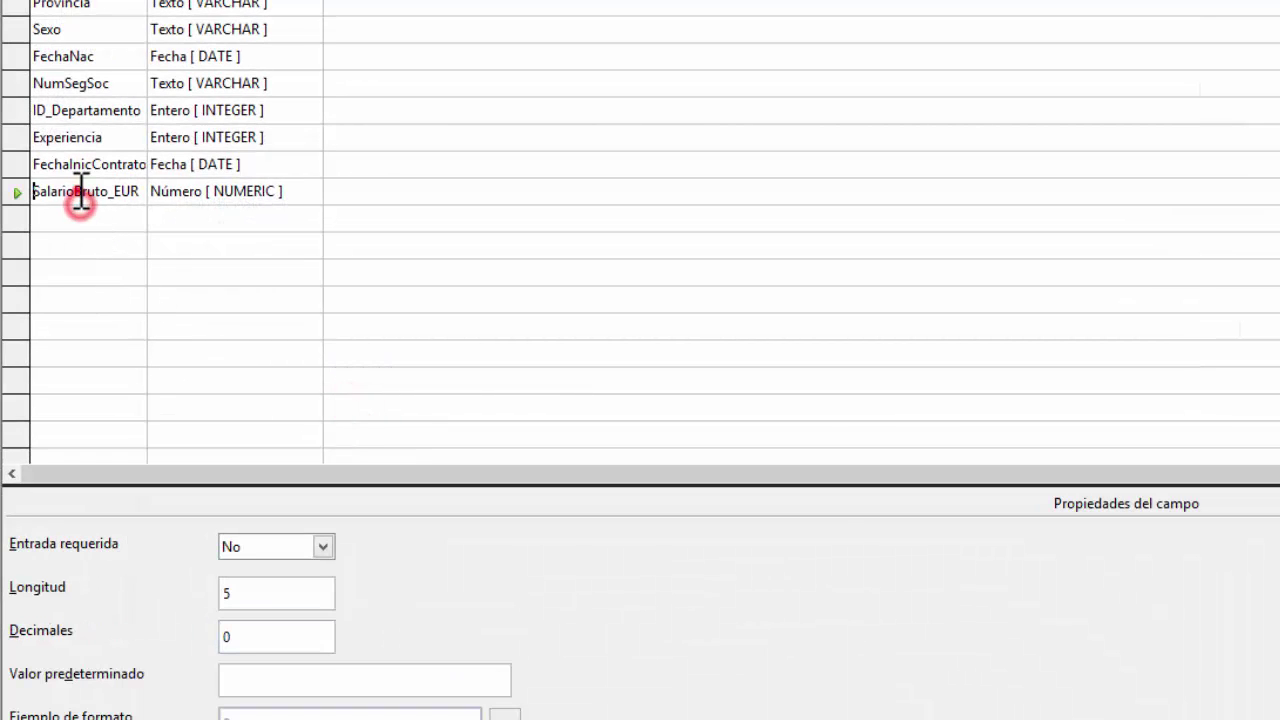
click(18, 192)
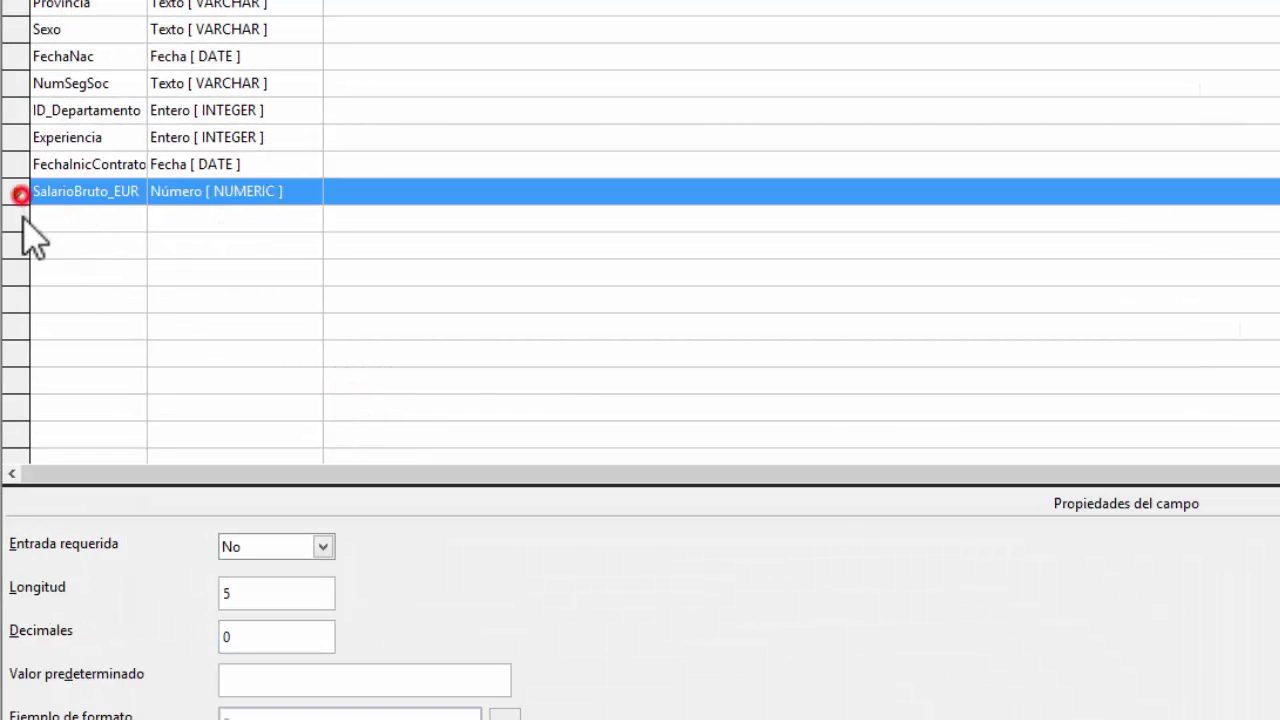
double_click(336, 630)
text(2)
click(291, 276)
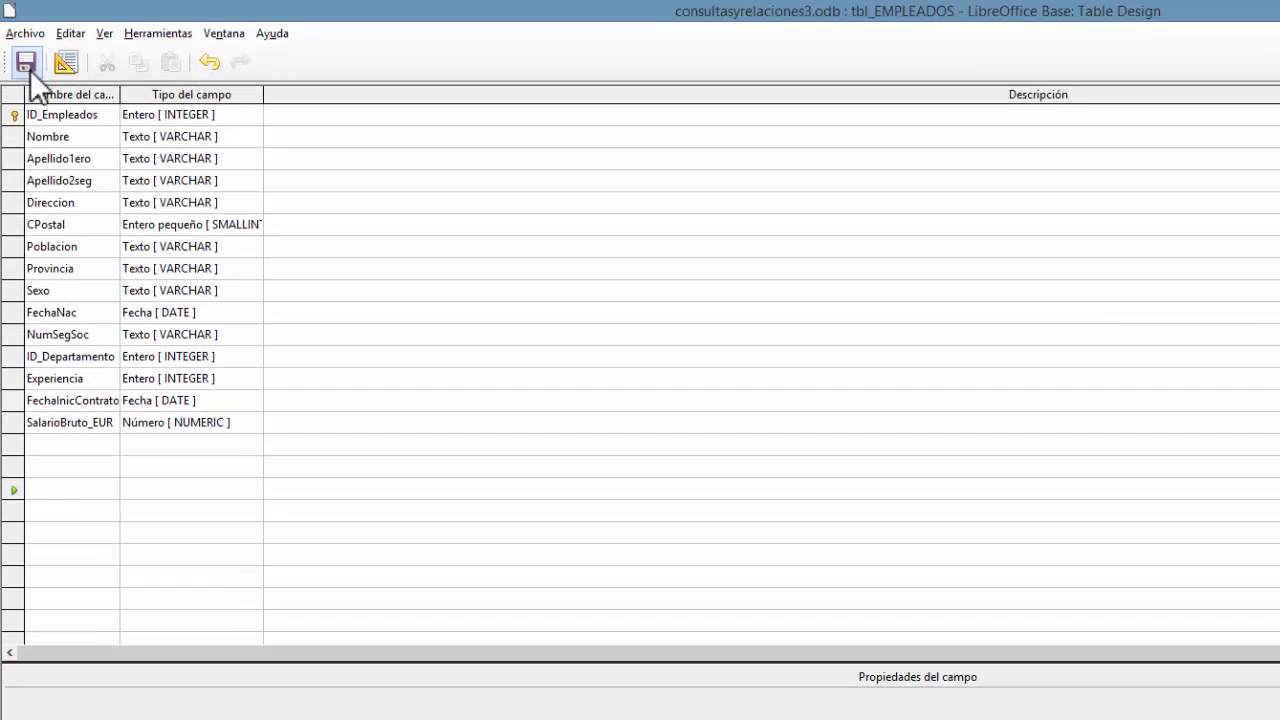
- Try to save the two-decimal change, decline deleting the SalarioBruto_EUR column, and return to tbl_EMPLEADOS in the table list
click(27, 64)
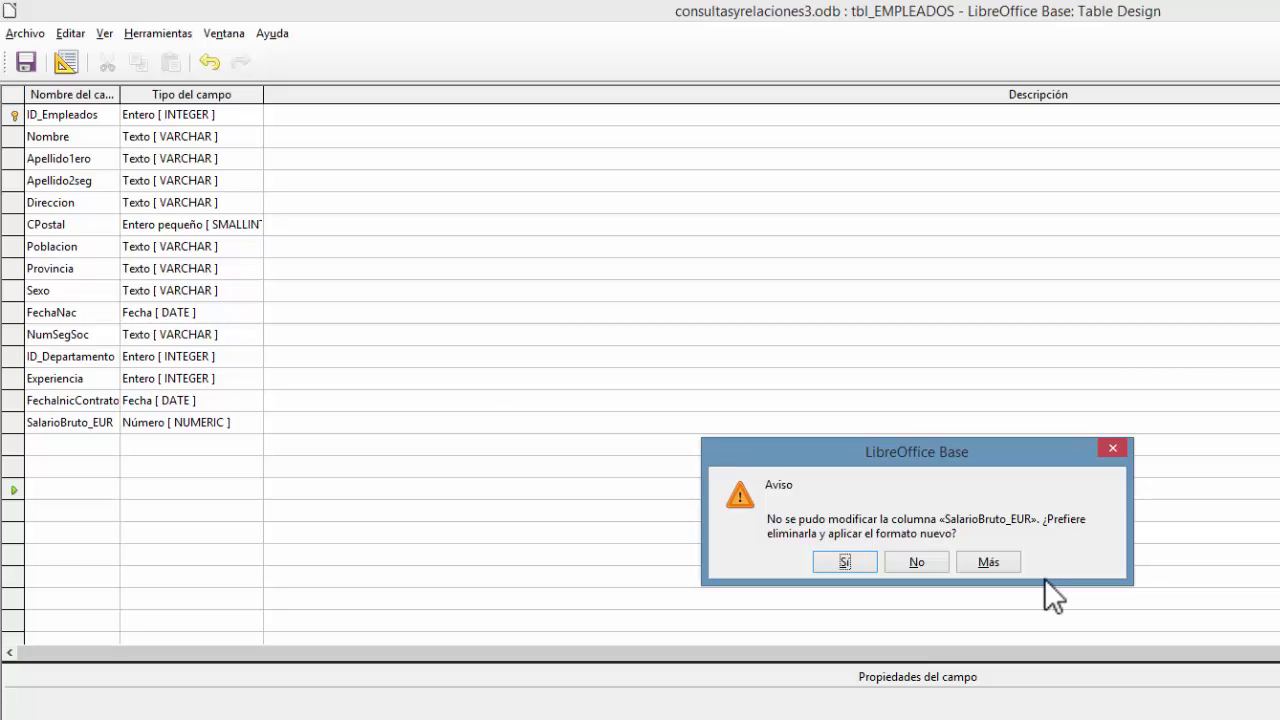
click(937, 558)
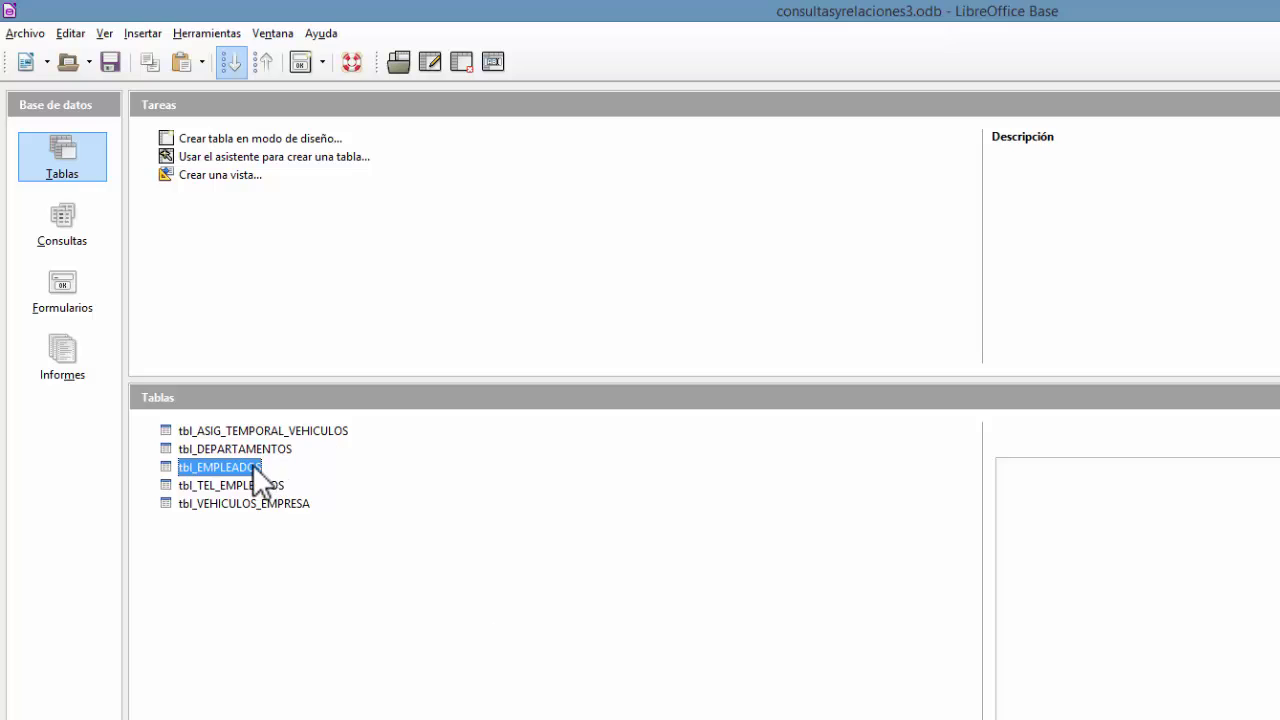
click(163, 465)
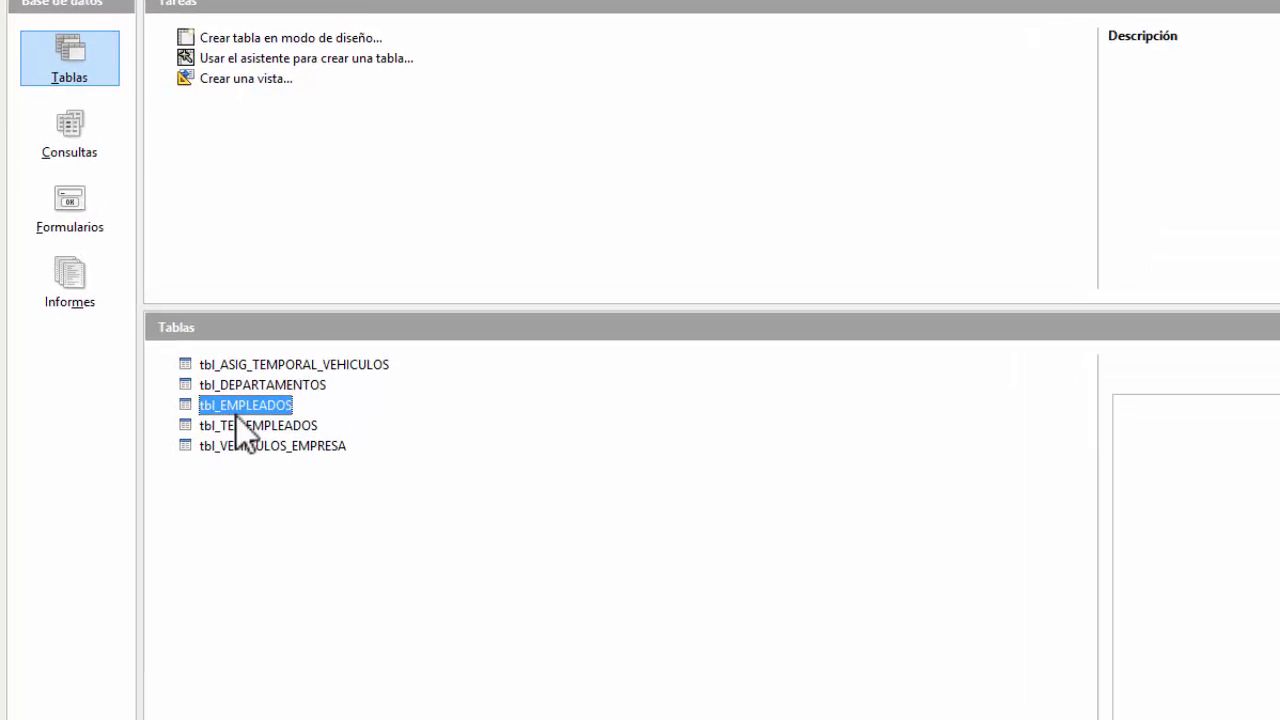
- Copy the tbl_EMPLEADOS table, switch to LibreOffice Calc and paste it into the blank spreadsheet starting at cell A1
right_click(265, 260)
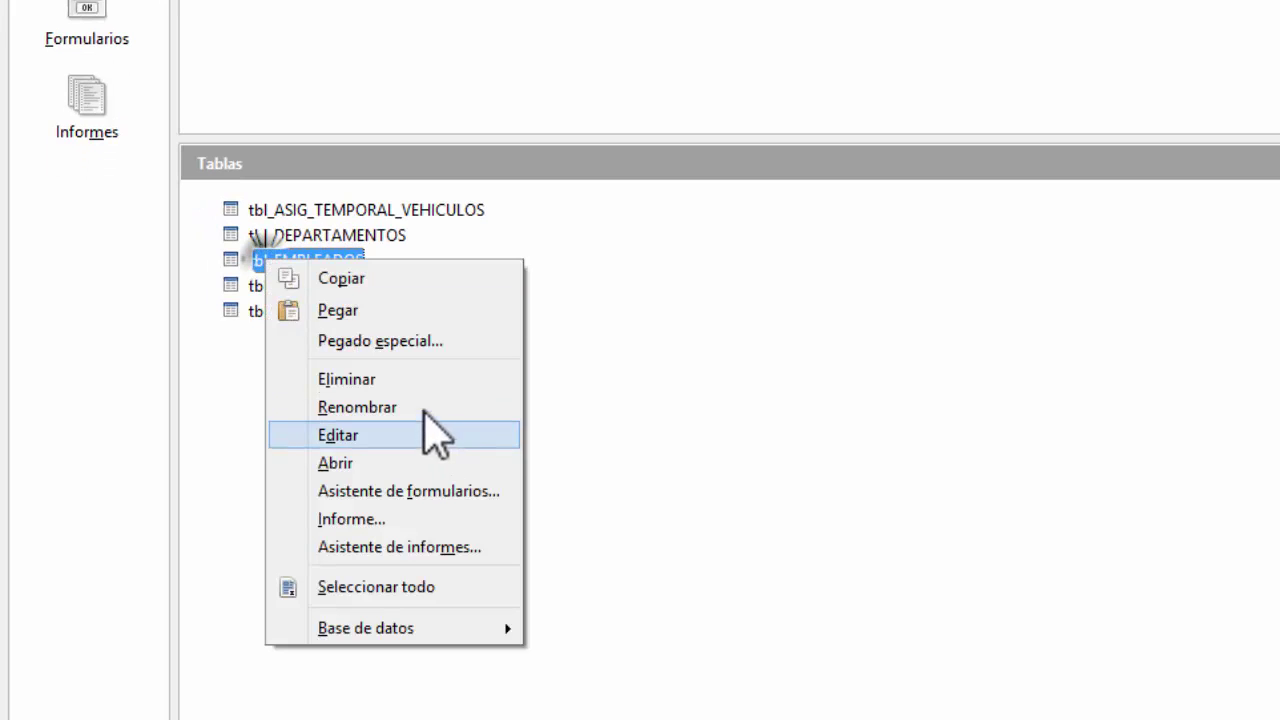
click(383, 281)
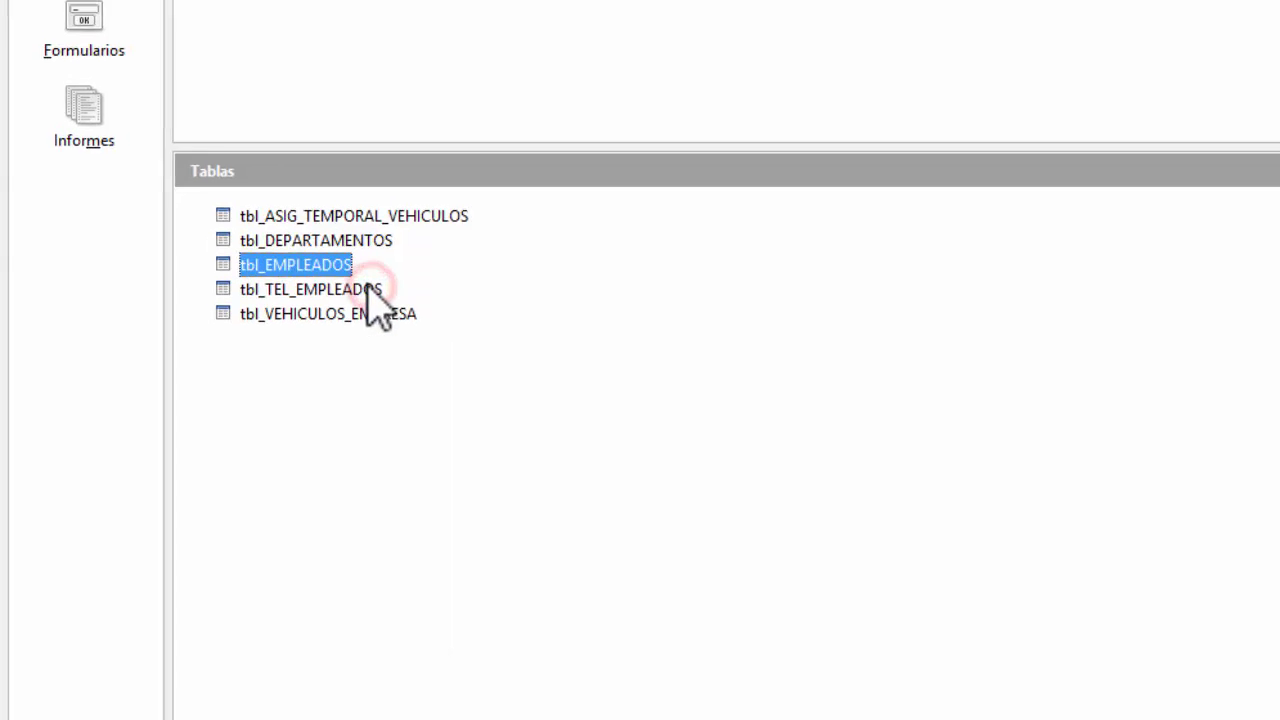
click(924, 708)
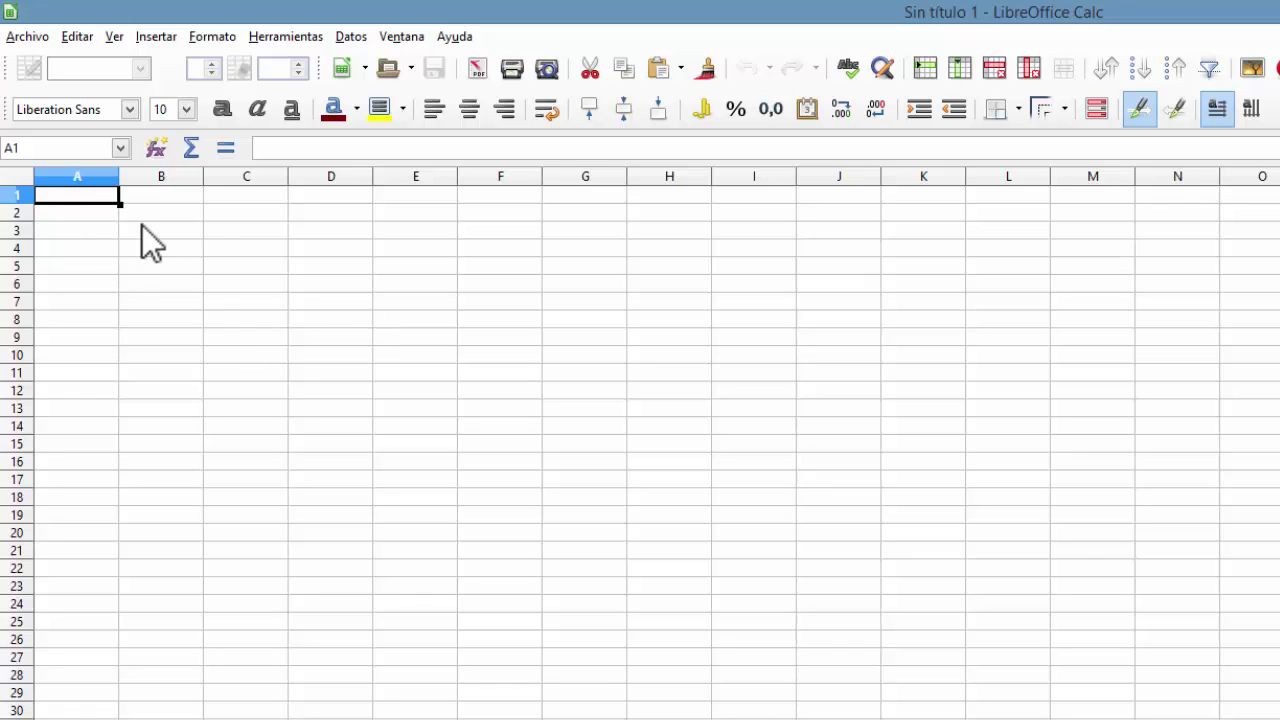
right_click(90, 200)
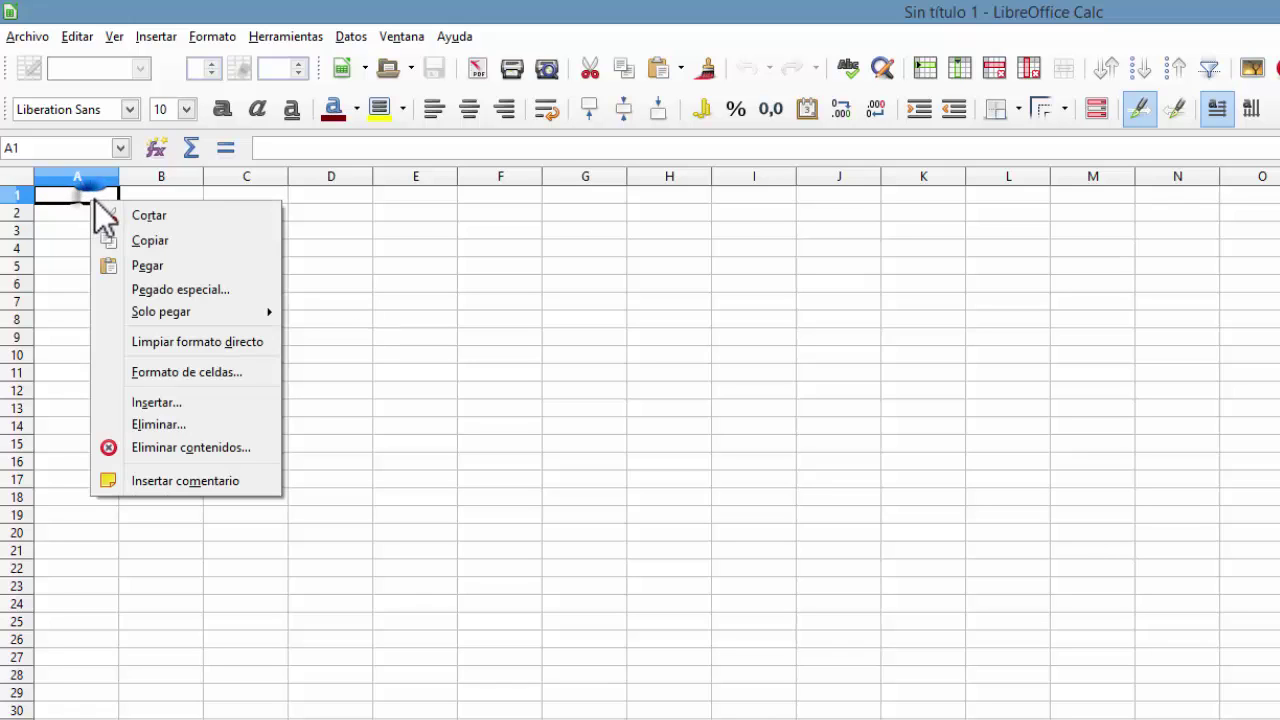
click(148, 265)
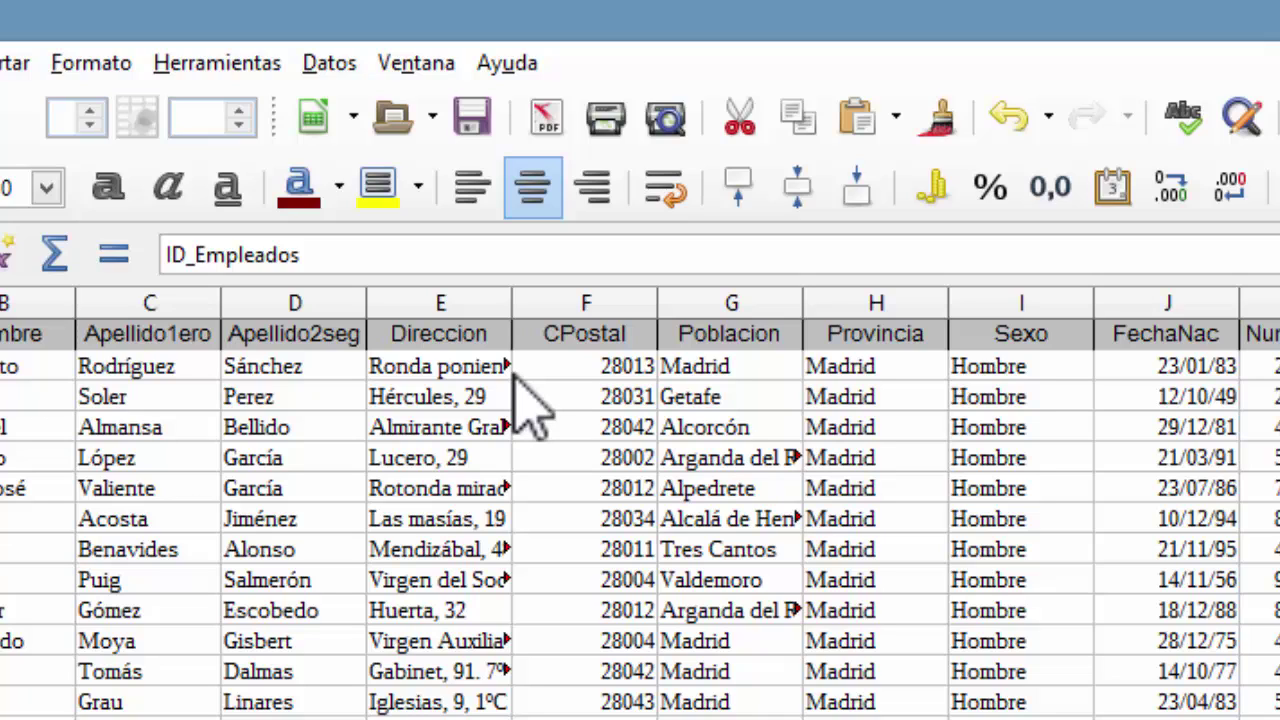
- Go through the pasted employee columns from Nombre to Sexo, highlighting them one after another
click(10, 305)
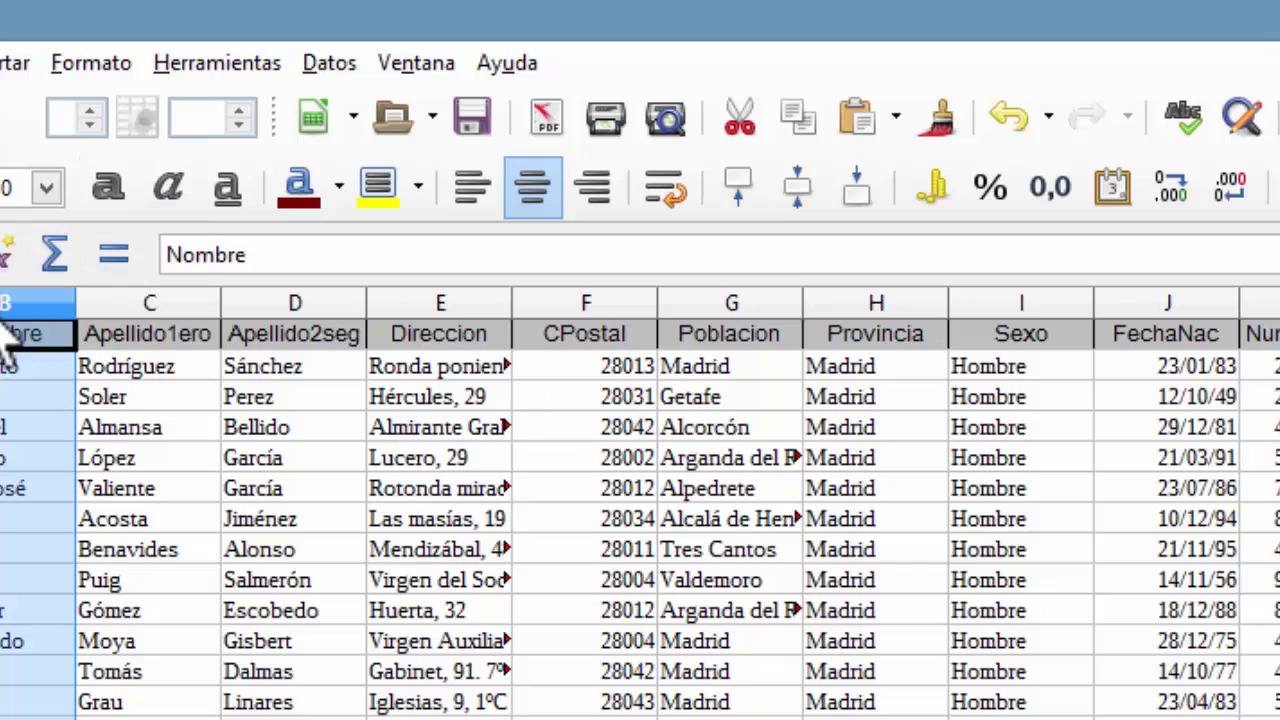
click(103, 298)
click(262, 298)
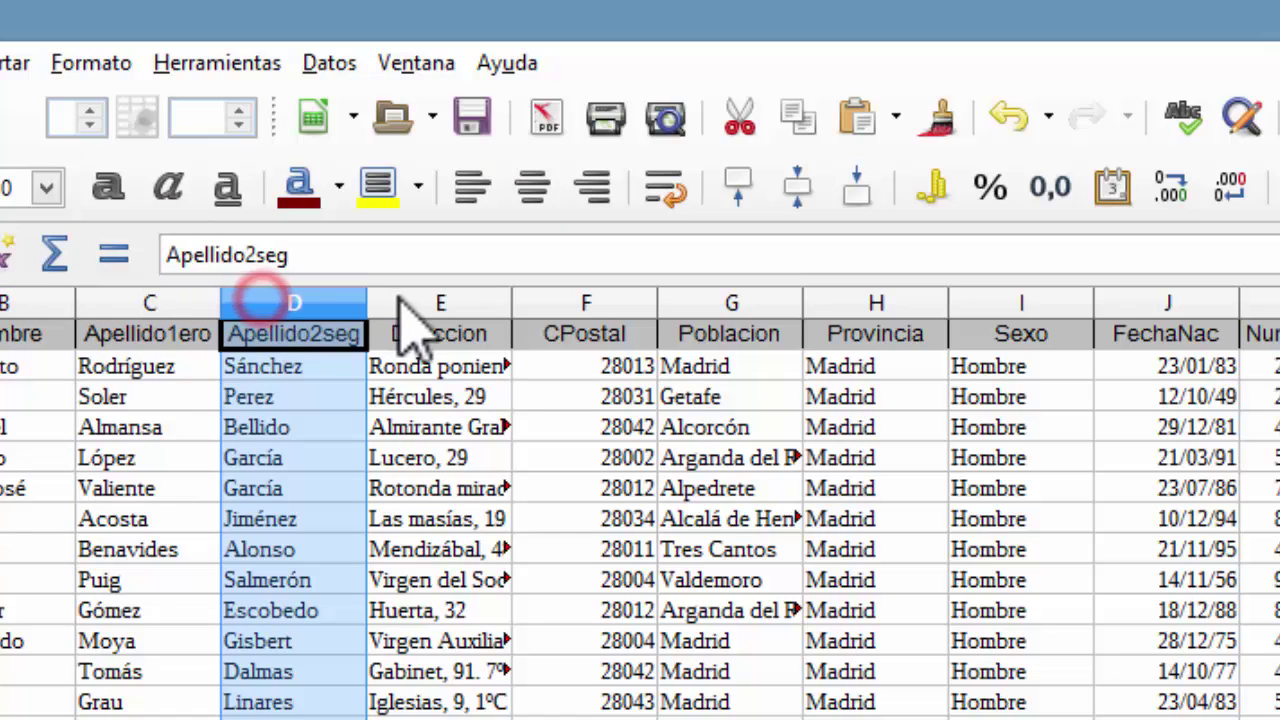
click(445, 300)
click(595, 300)
click(735, 302)
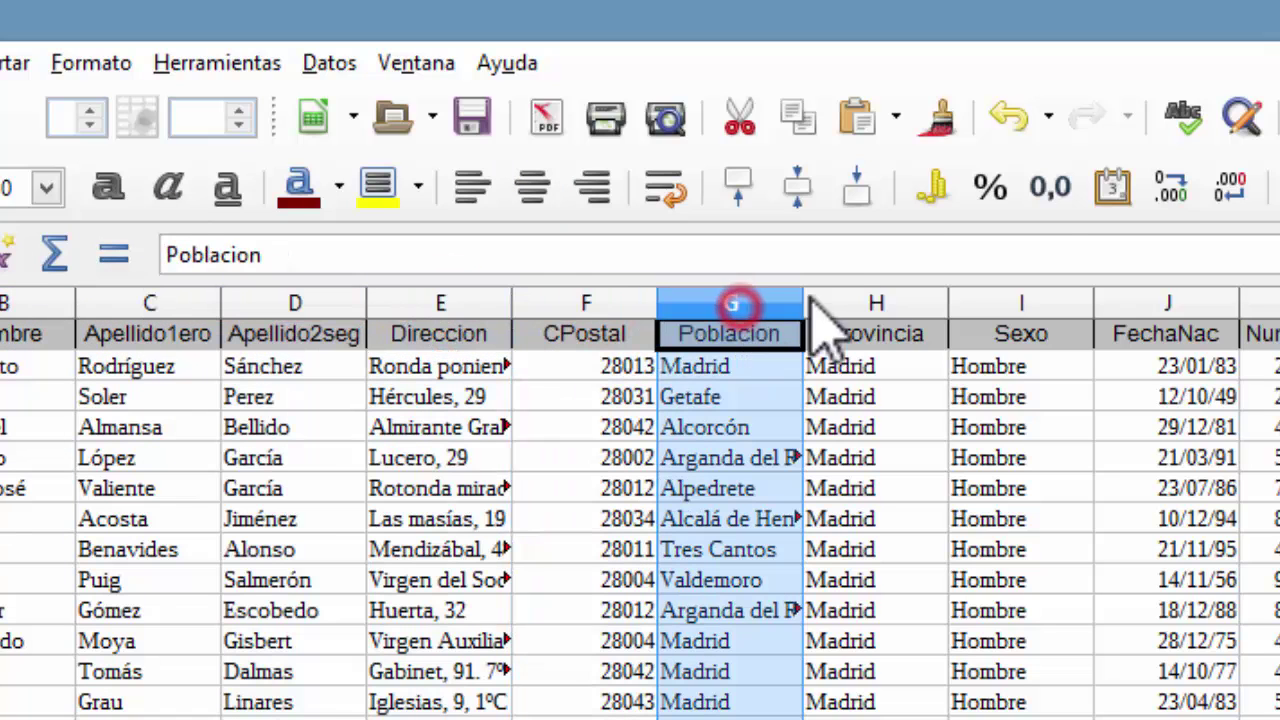
click(1035, 303)
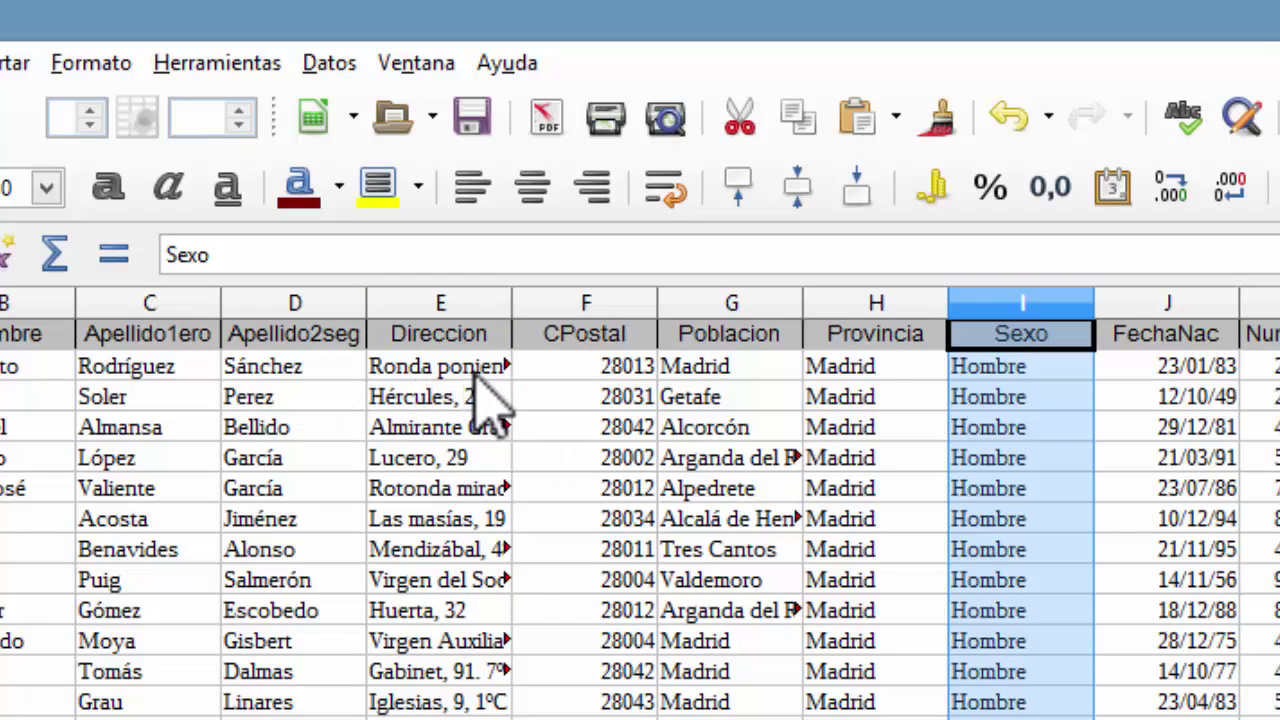
- Fit the widths of the Direccion and Poblacion columns to their contents
click(513, 303)
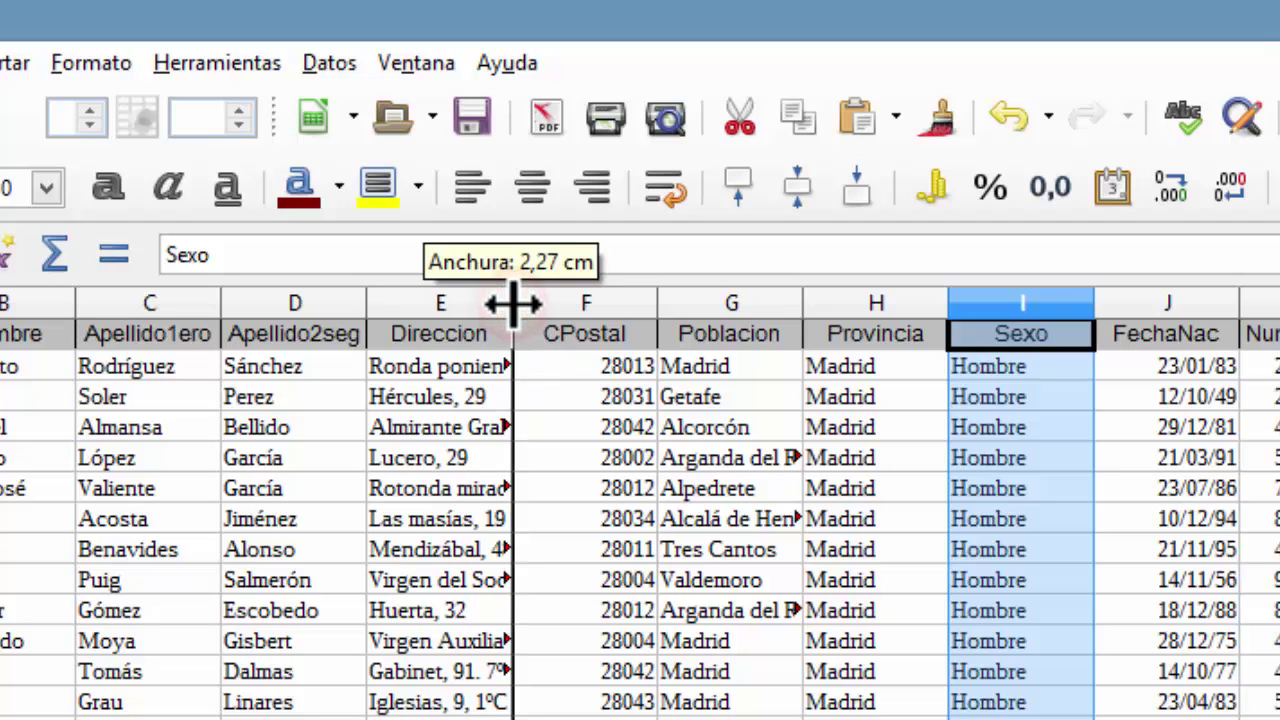
click(513, 304)
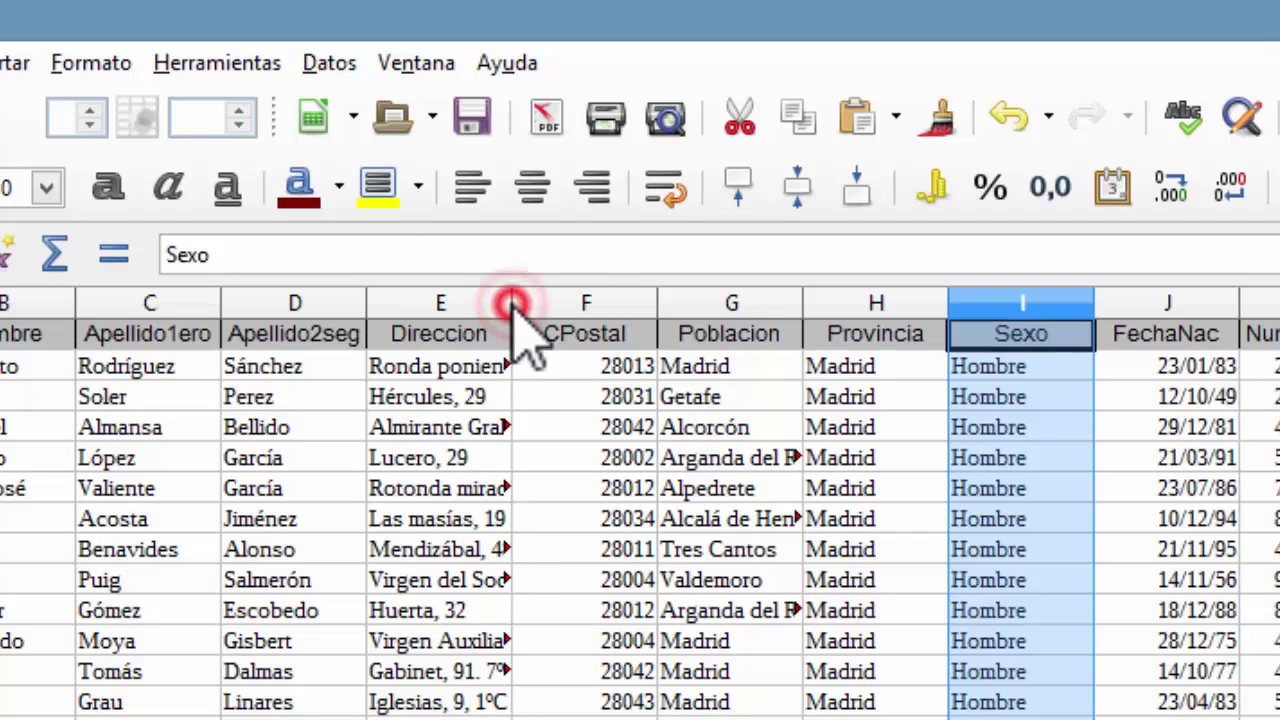
click(510, 301)
click(507, 306)
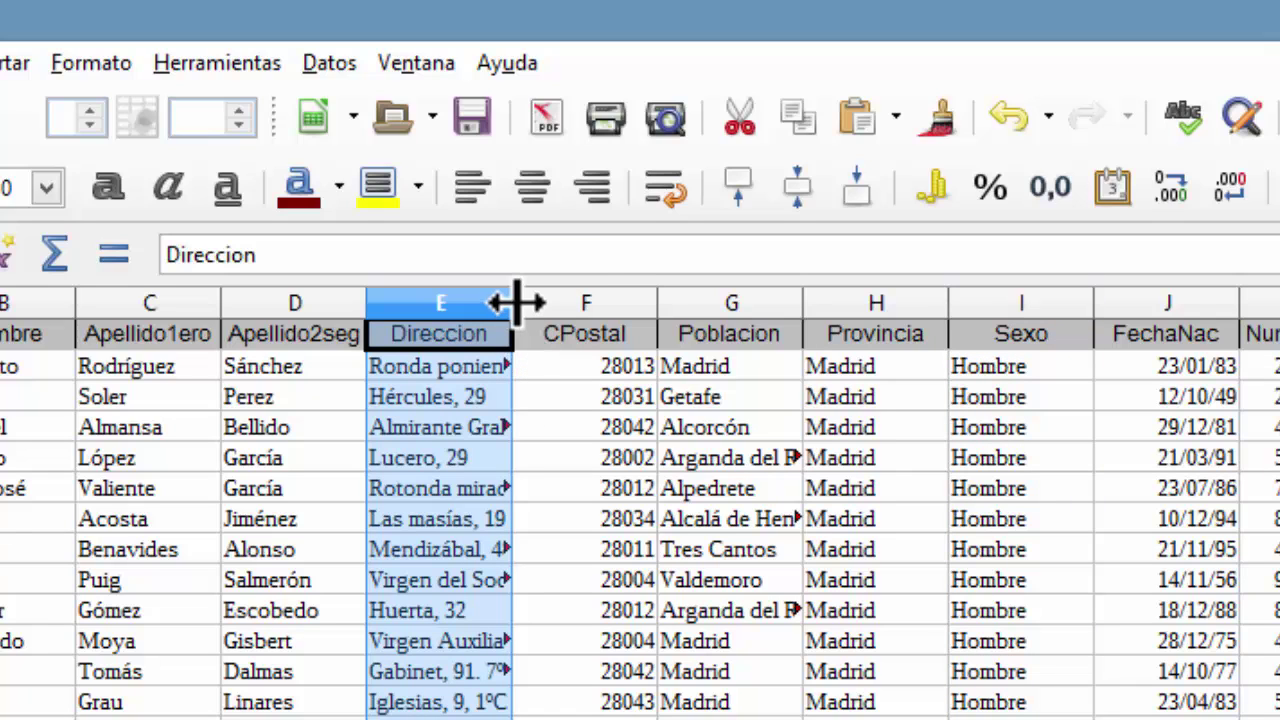
double_click(513, 300)
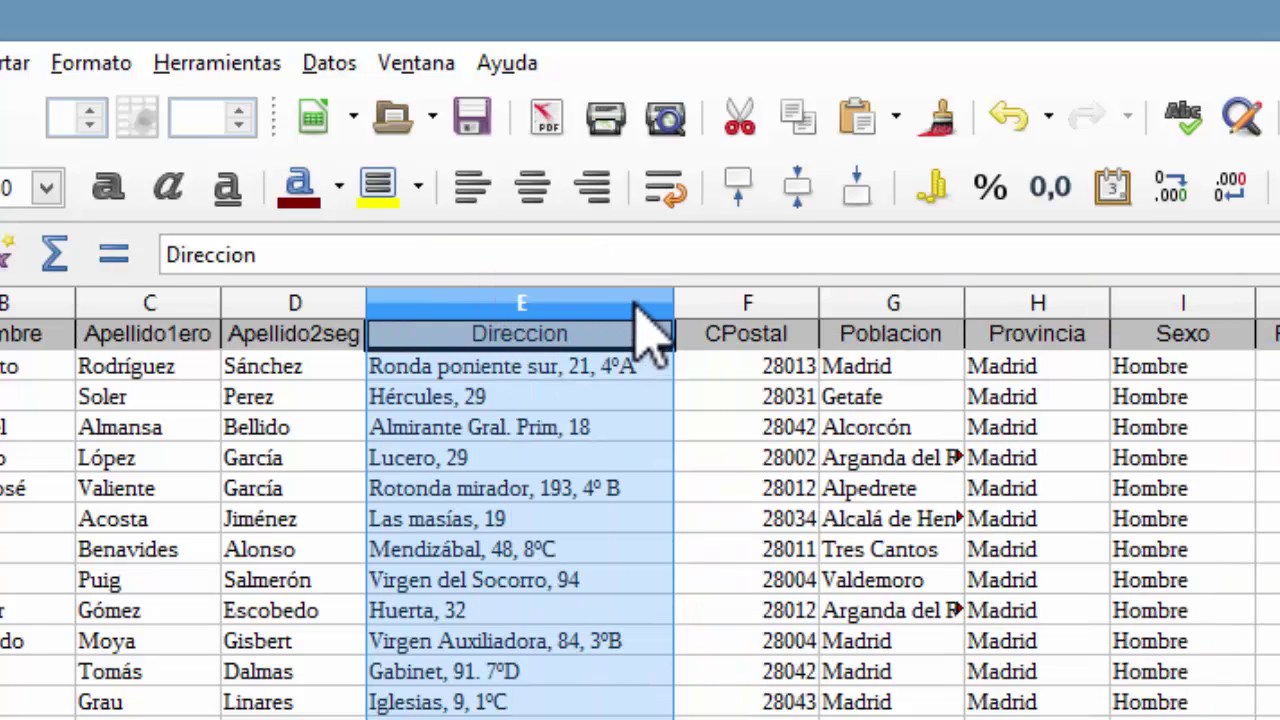
click(676, 296)
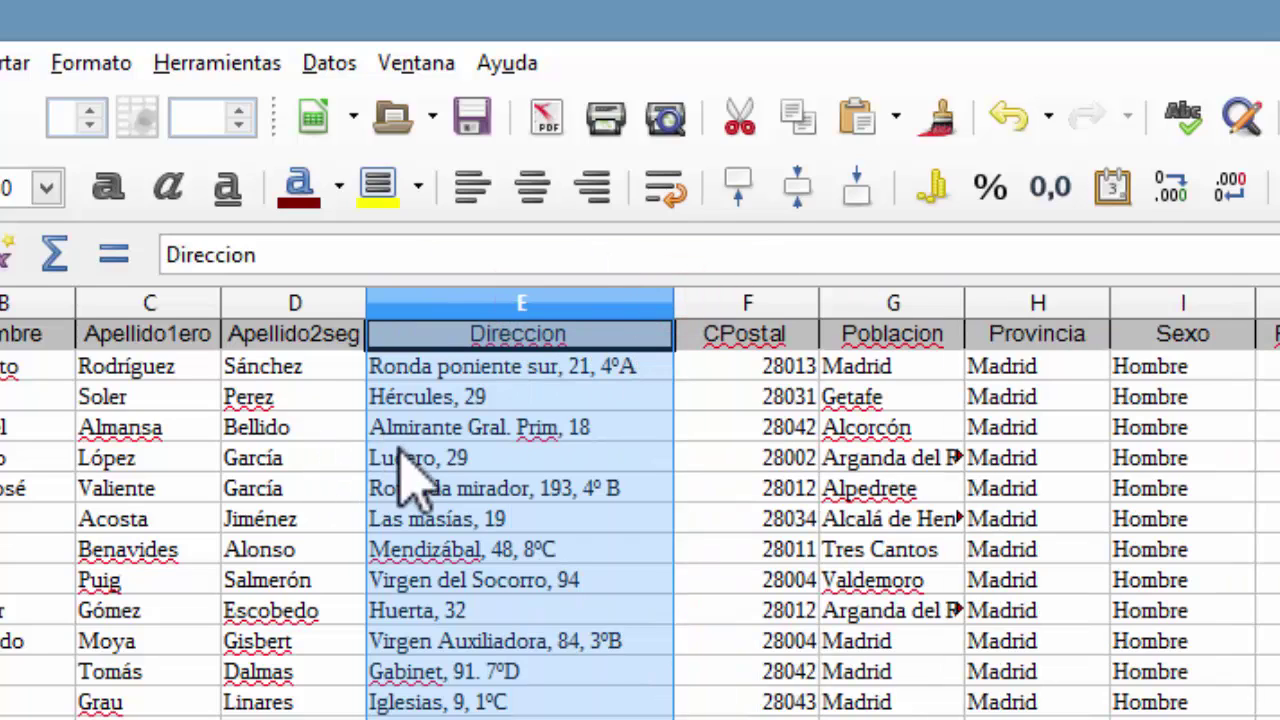
click(966, 298)
double_click(964, 298)
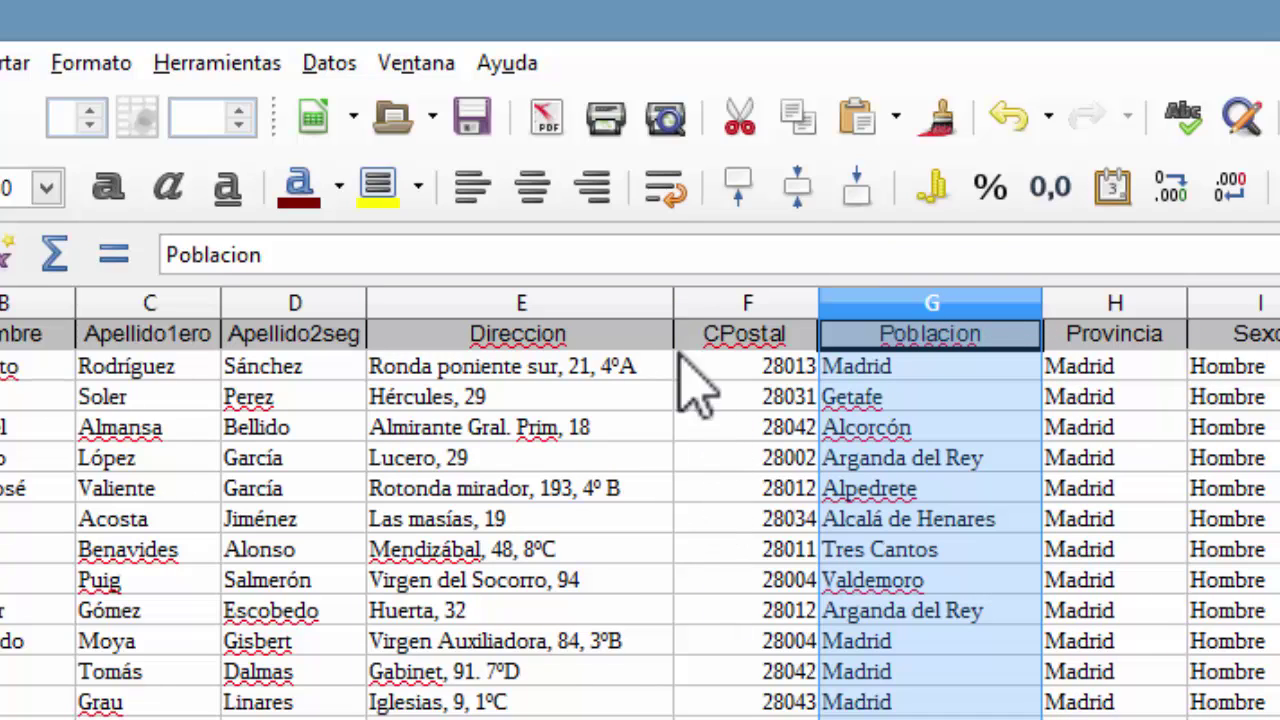
- Narrow the Direccion column, select it, and fit its width to the contents again
drag(678, 310, 511, 308)
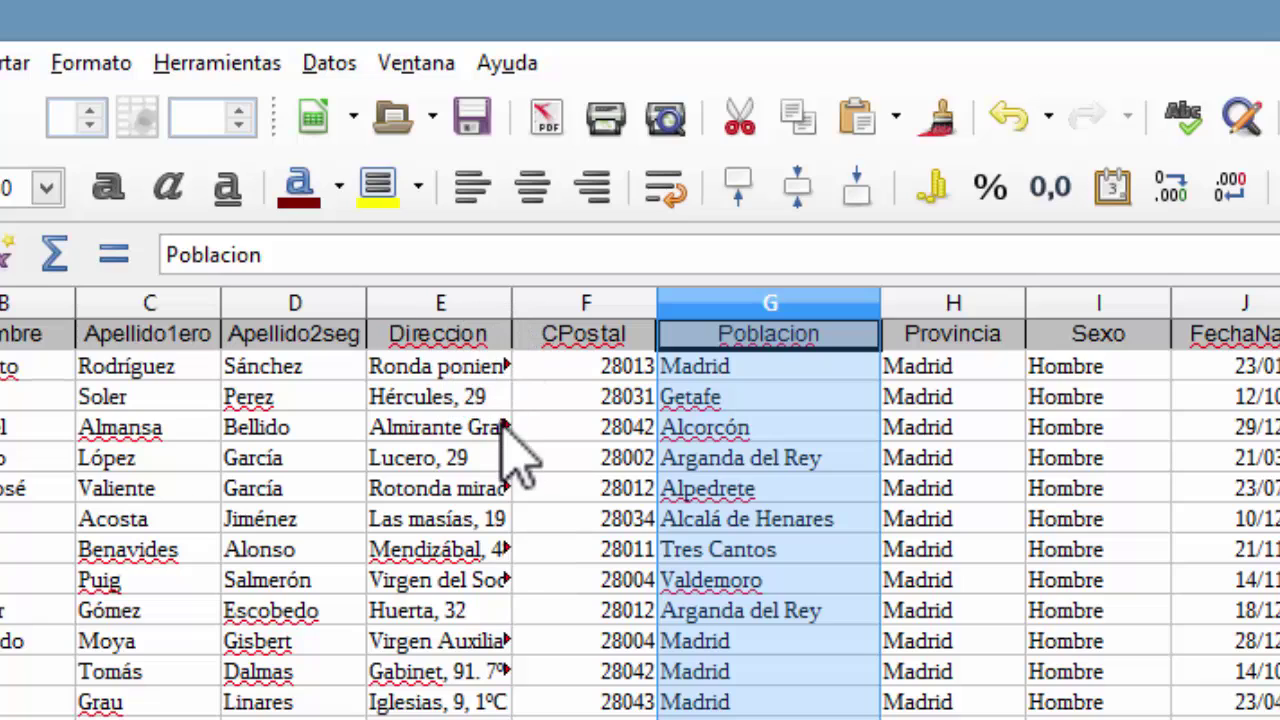
click(432, 302)
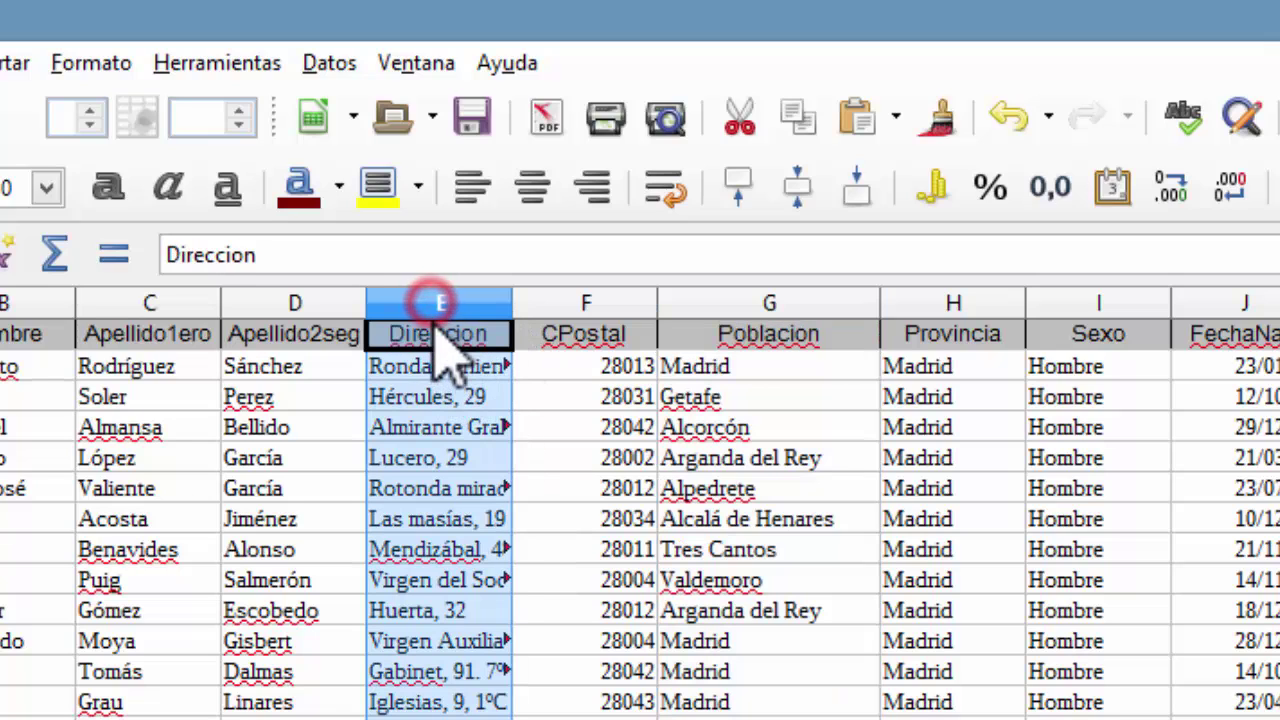
double_click(513, 302)
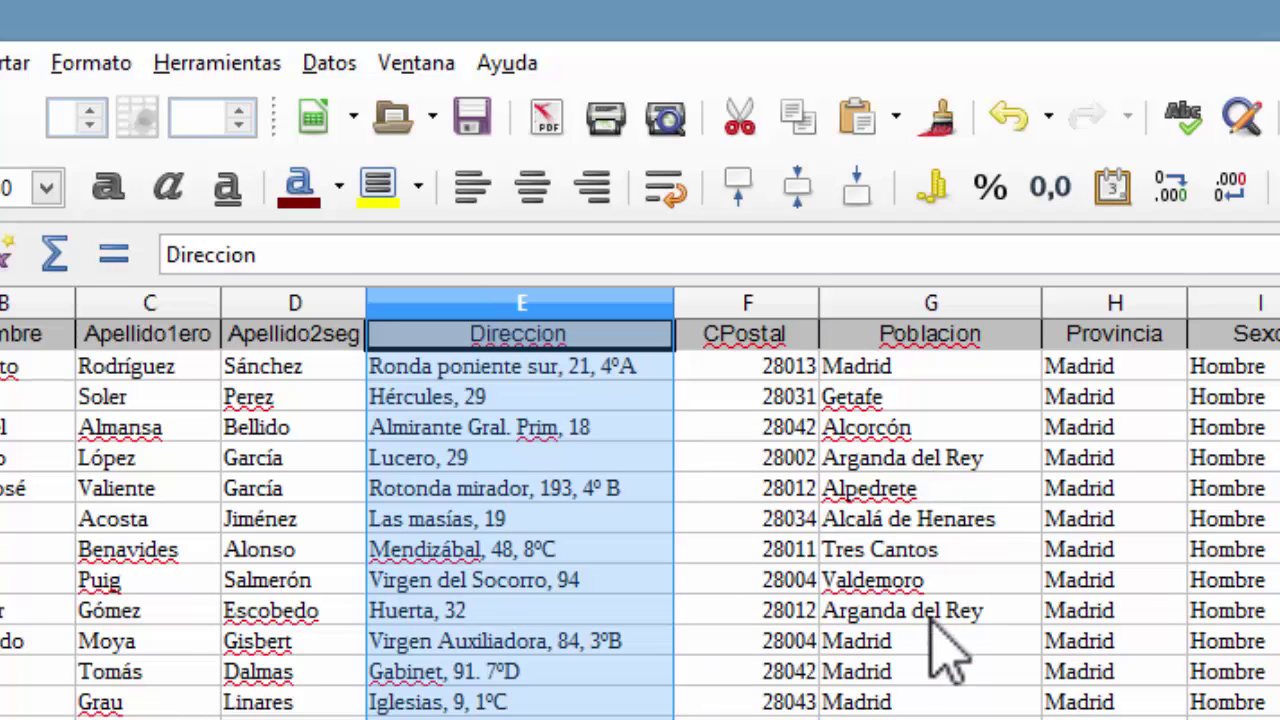
- Fit the widths of the FechaInicContrato, SalarioBruto_EUR, ID_Departamento and ID_Empleados columns to their contents
click(1150, 700)
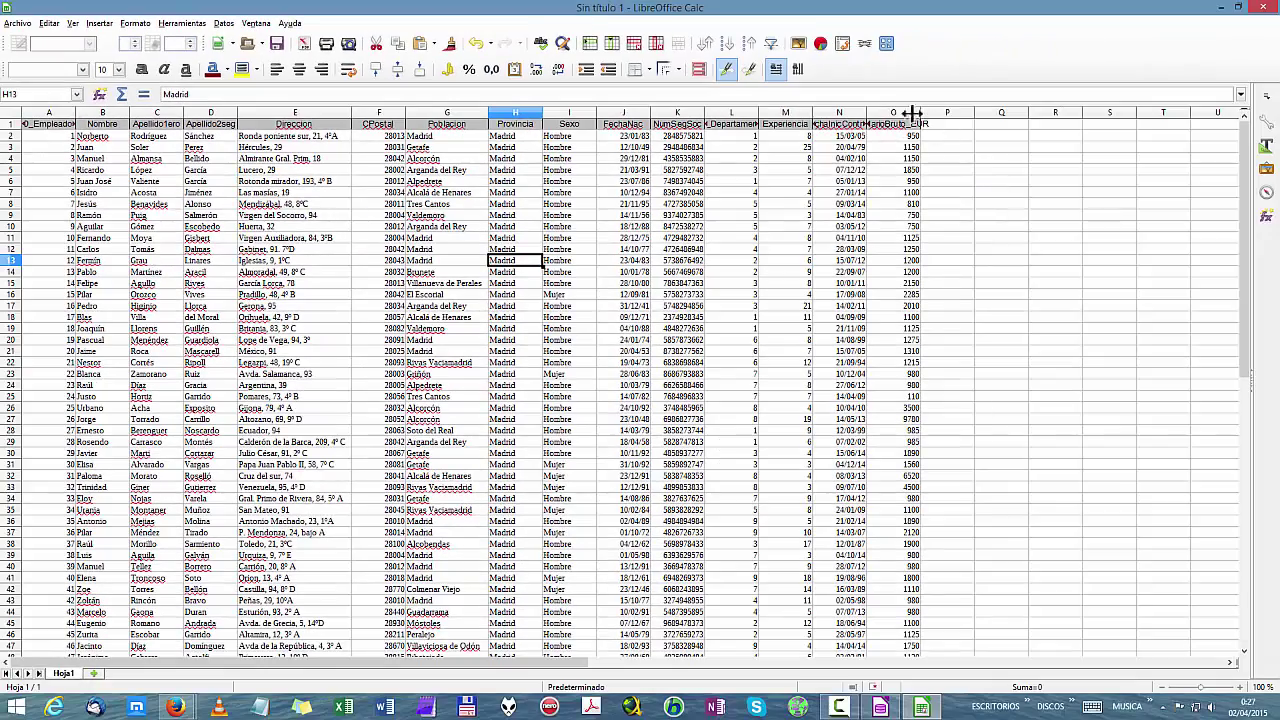
double_click(866, 113)
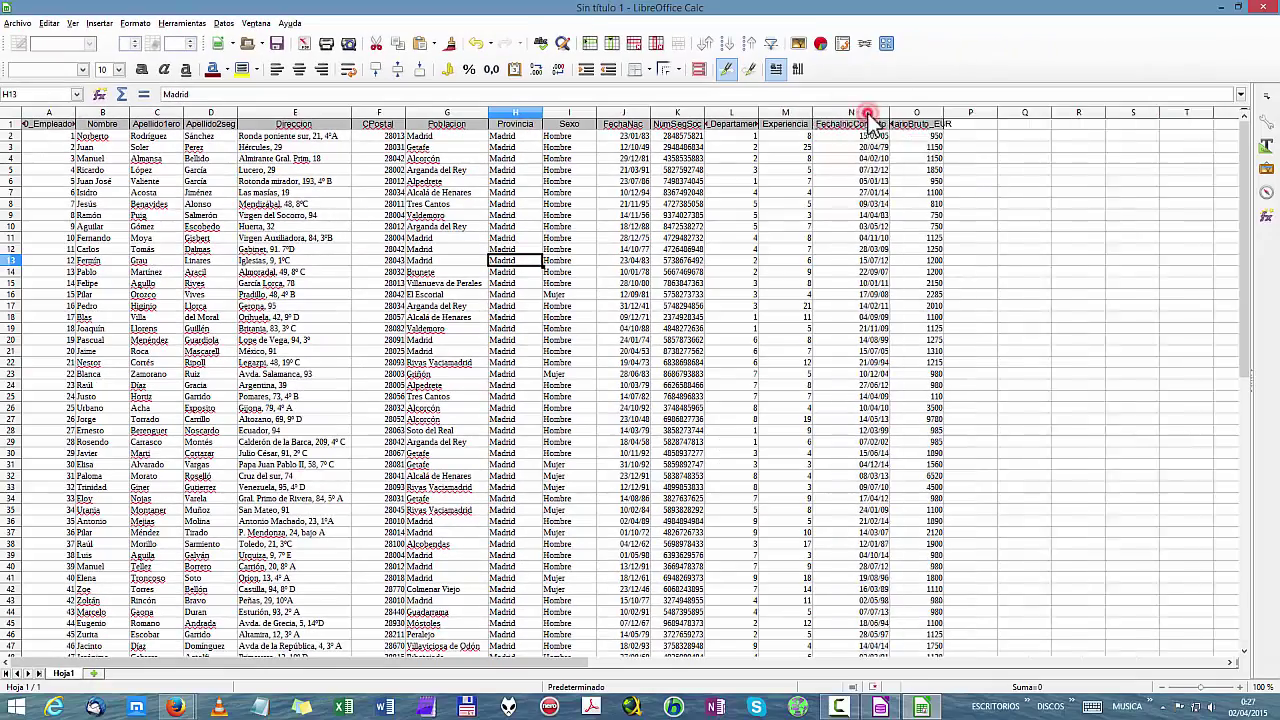
double_click(943, 113)
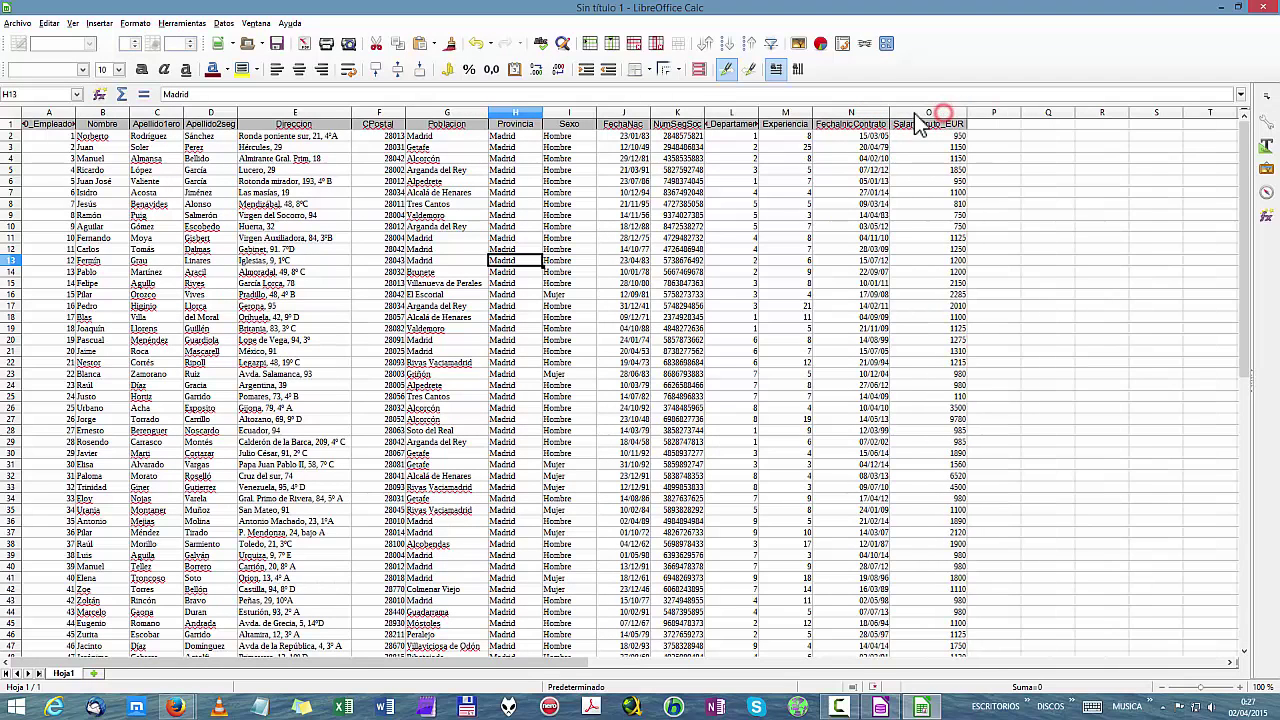
double_click(759, 112)
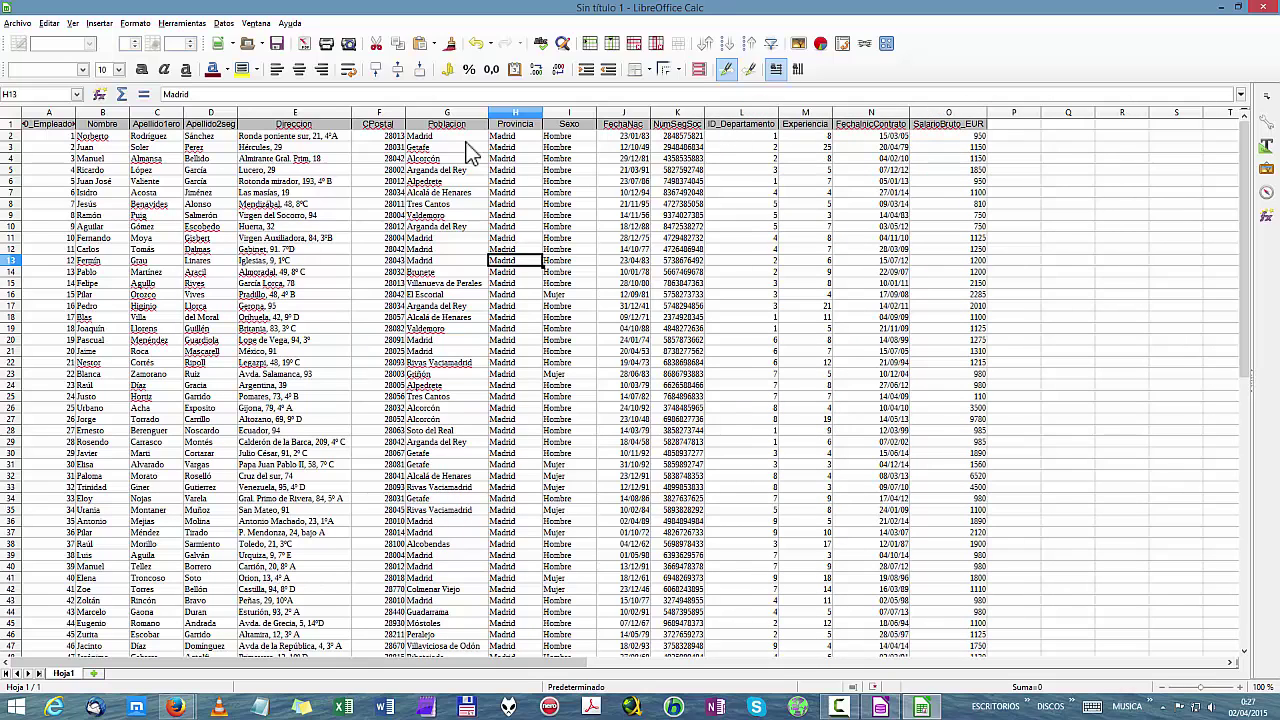
click(284, 112)
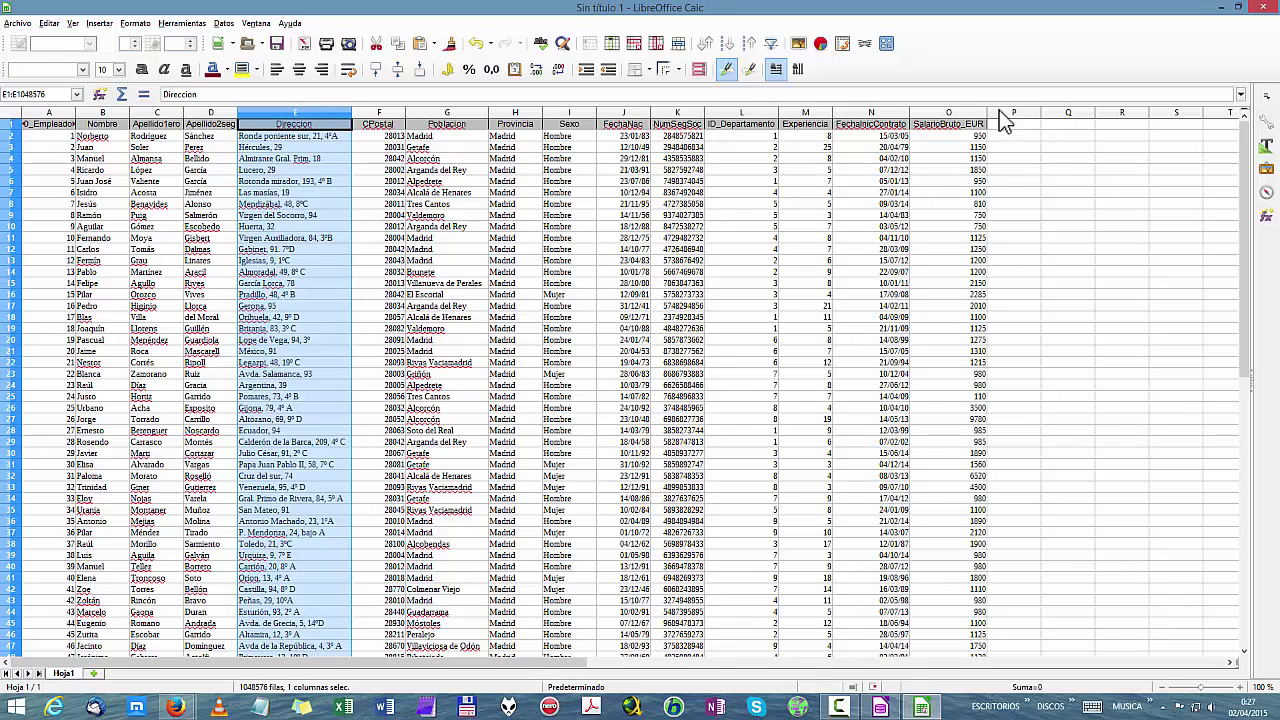
click(955, 158)
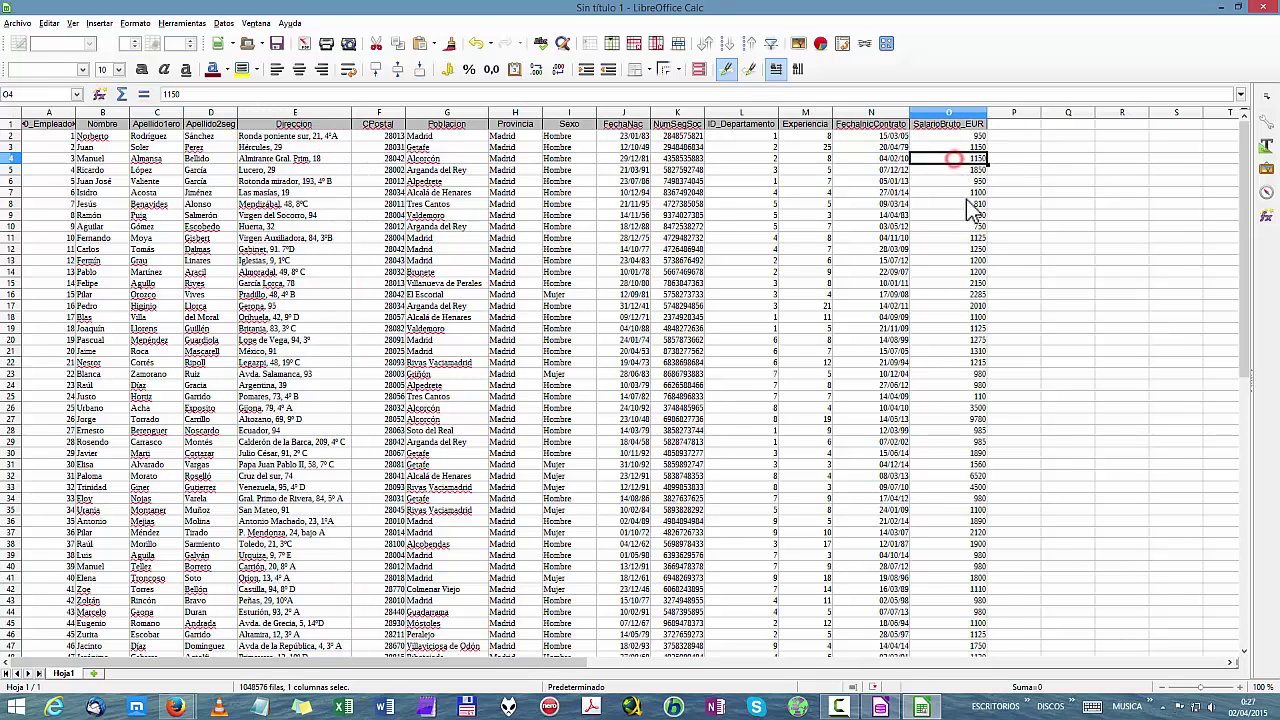
double_click(75, 112)
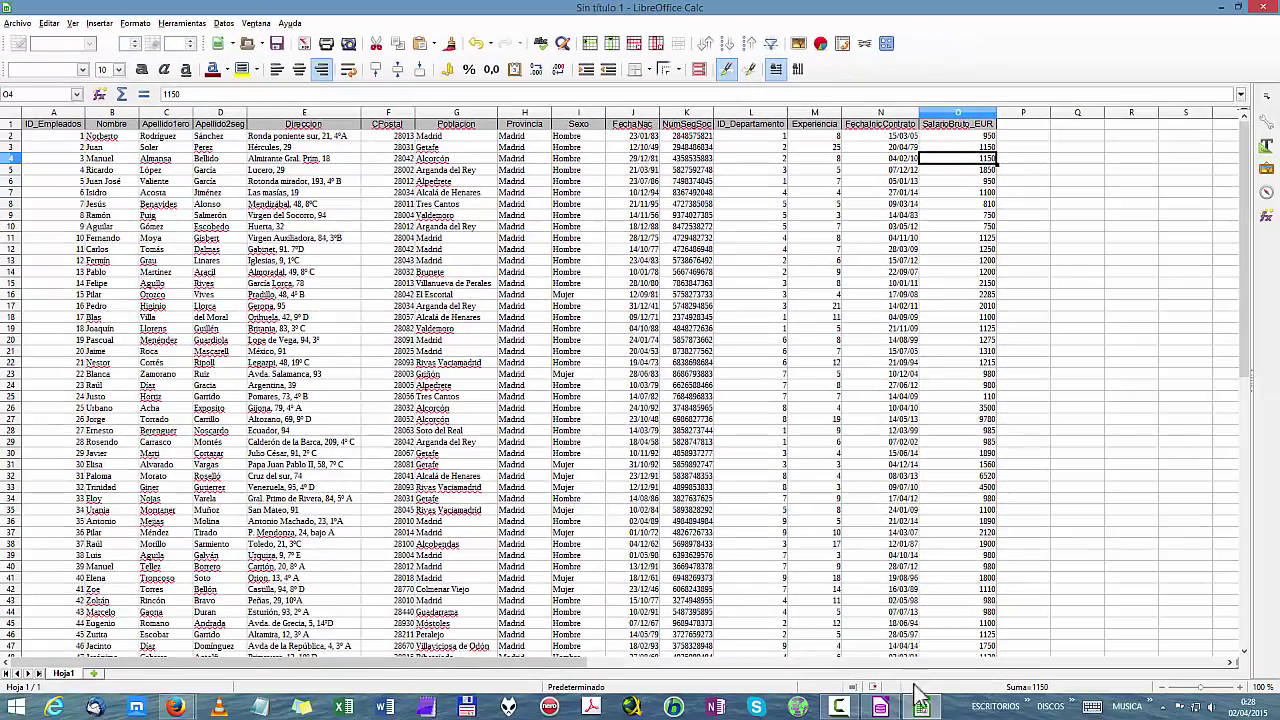
- Switch to LibreOffice Base, view the tbl_EMPLEADOS data for comparison, close it and return to the Calc spreadsheet
click(893, 709)
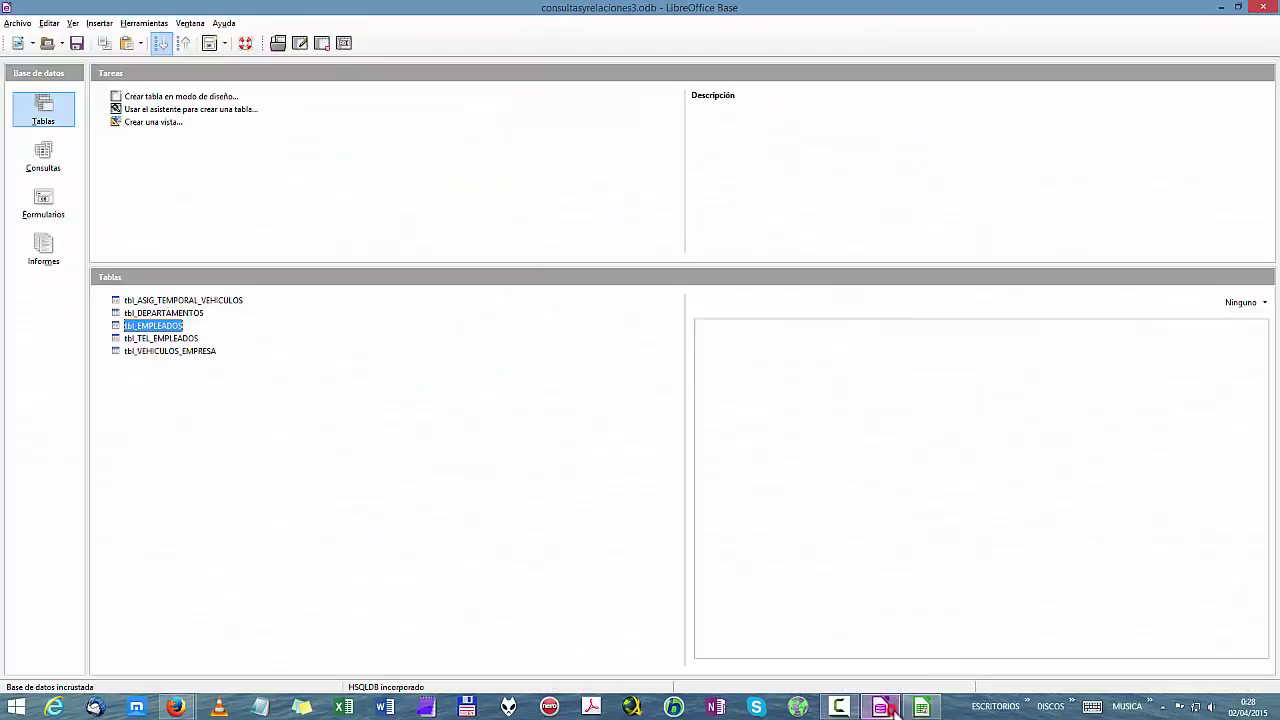
double_click(178, 327)
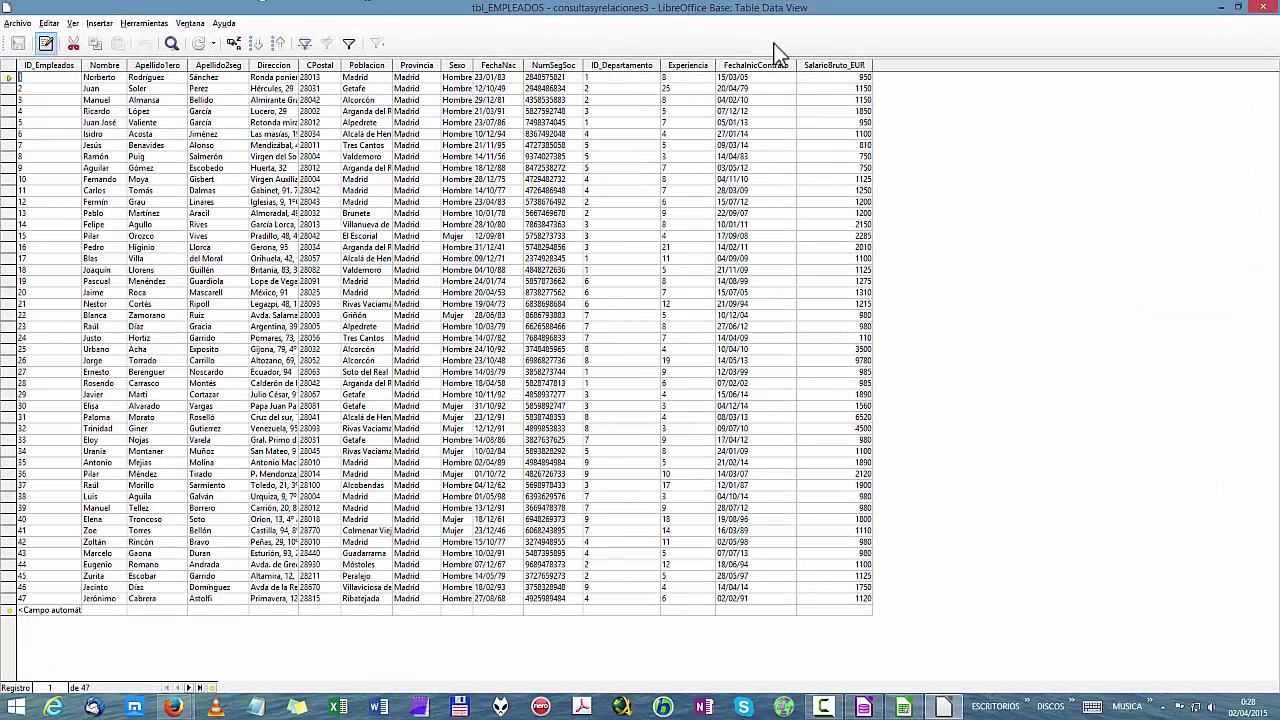
click(1264, 8)
click(938, 707)
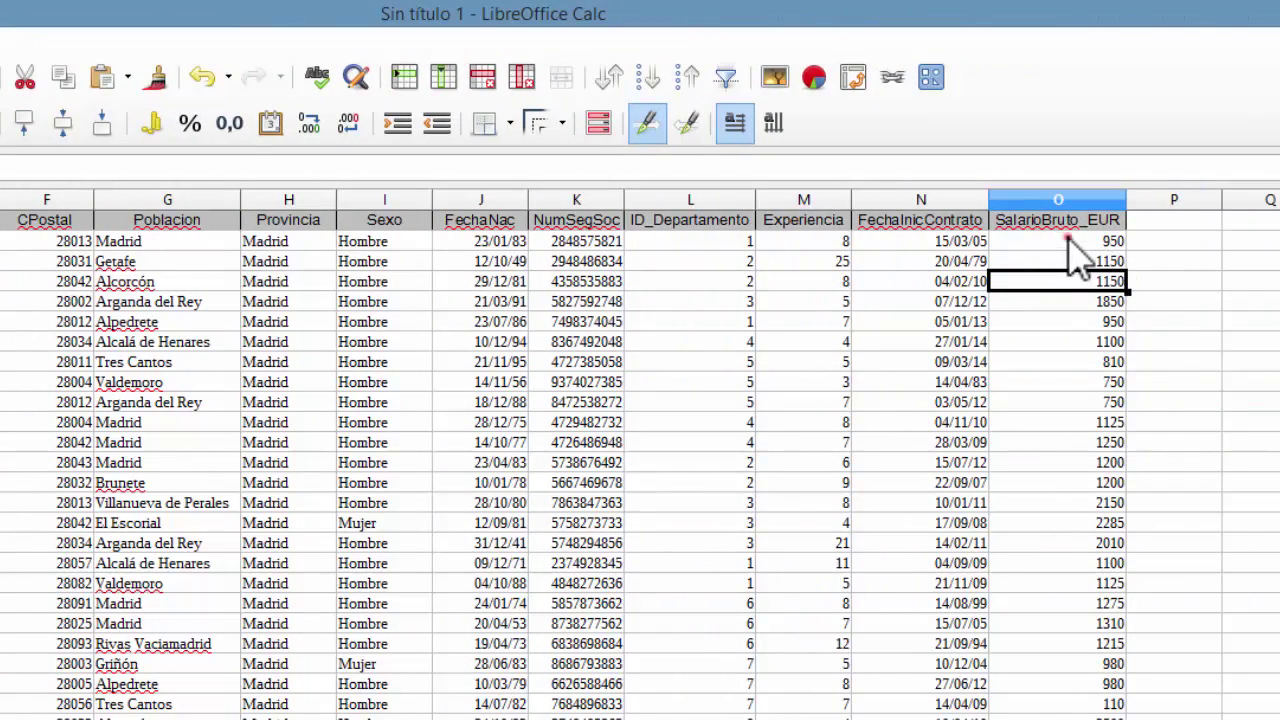
- Look through the SalarioBruto_EUR column from its first value in O2 to the last employee record and back
click(1067, 240)
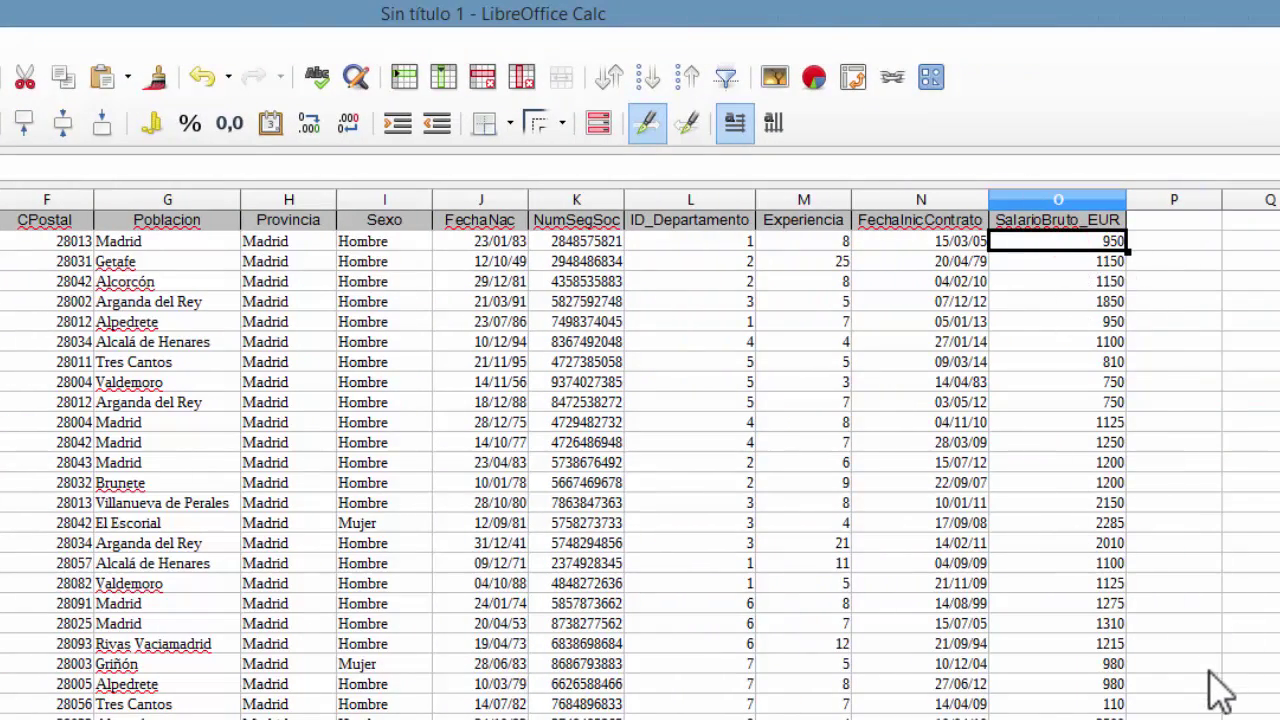
scroll(1205, 695, down, 10)
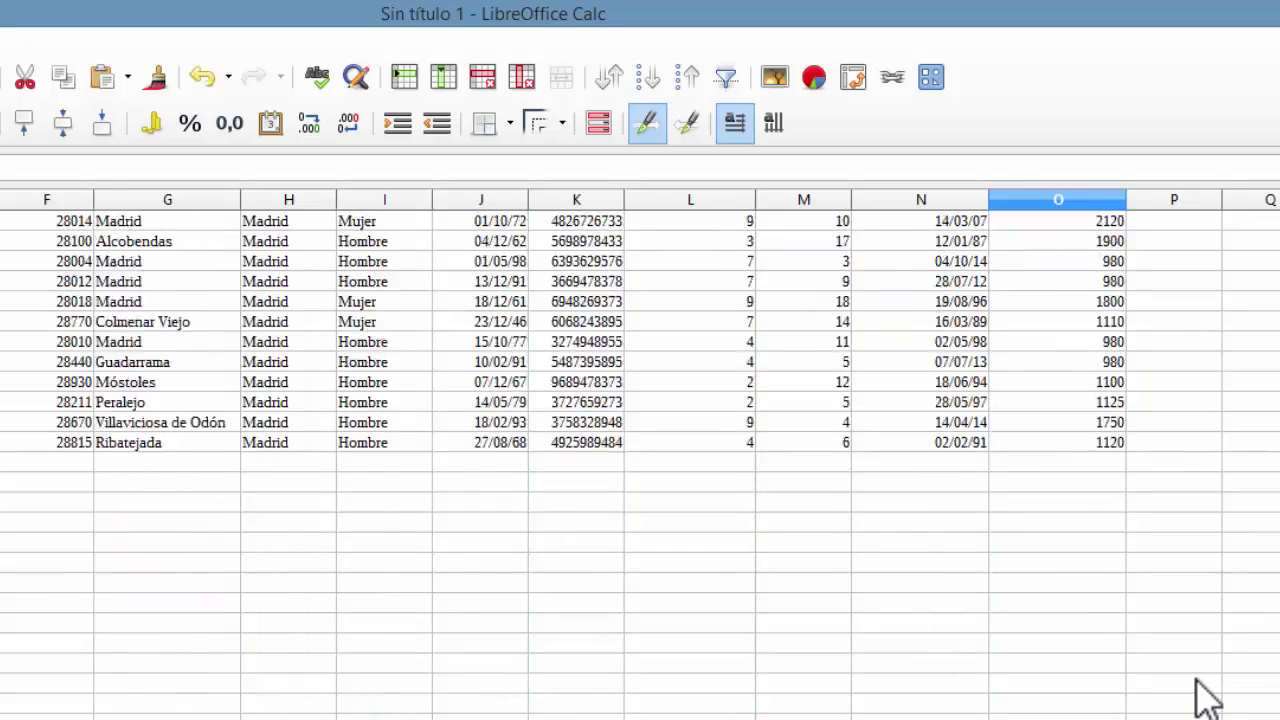
scroll(1205, 695, up, 11)
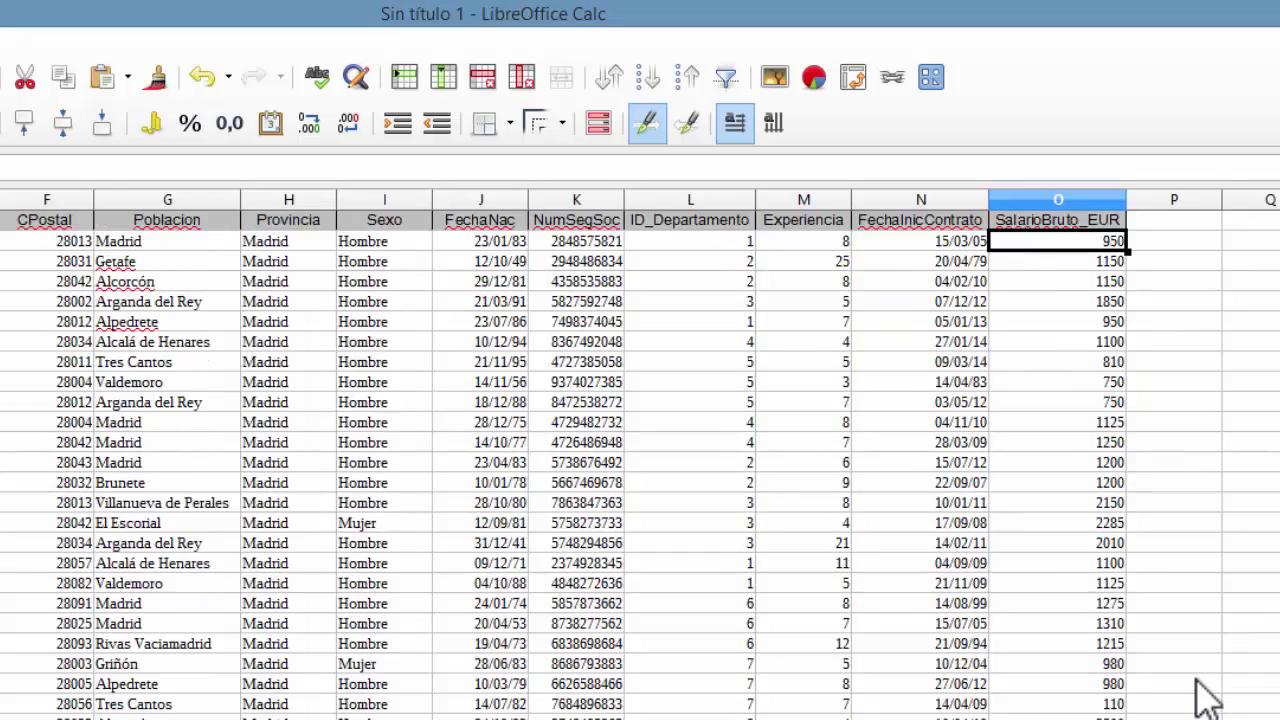
scroll(1205, 695, down, 12)
scroll(1205, 695, up, 3)
scroll(1205, 695, up, 10)
click(1110, 401)
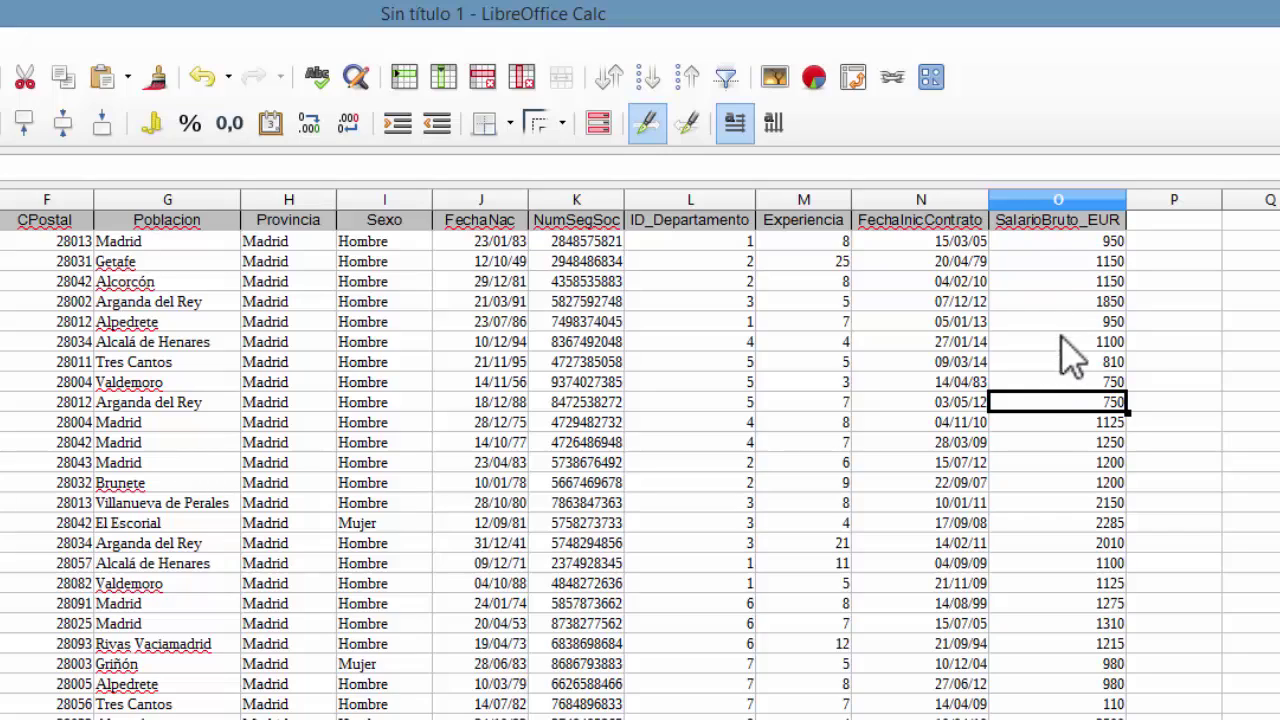
- Select the SalarioBruto_EUR values from the first employee in O2 down to the last record in O48
click(1048, 240)
scroll(1025, 500, down, 15)
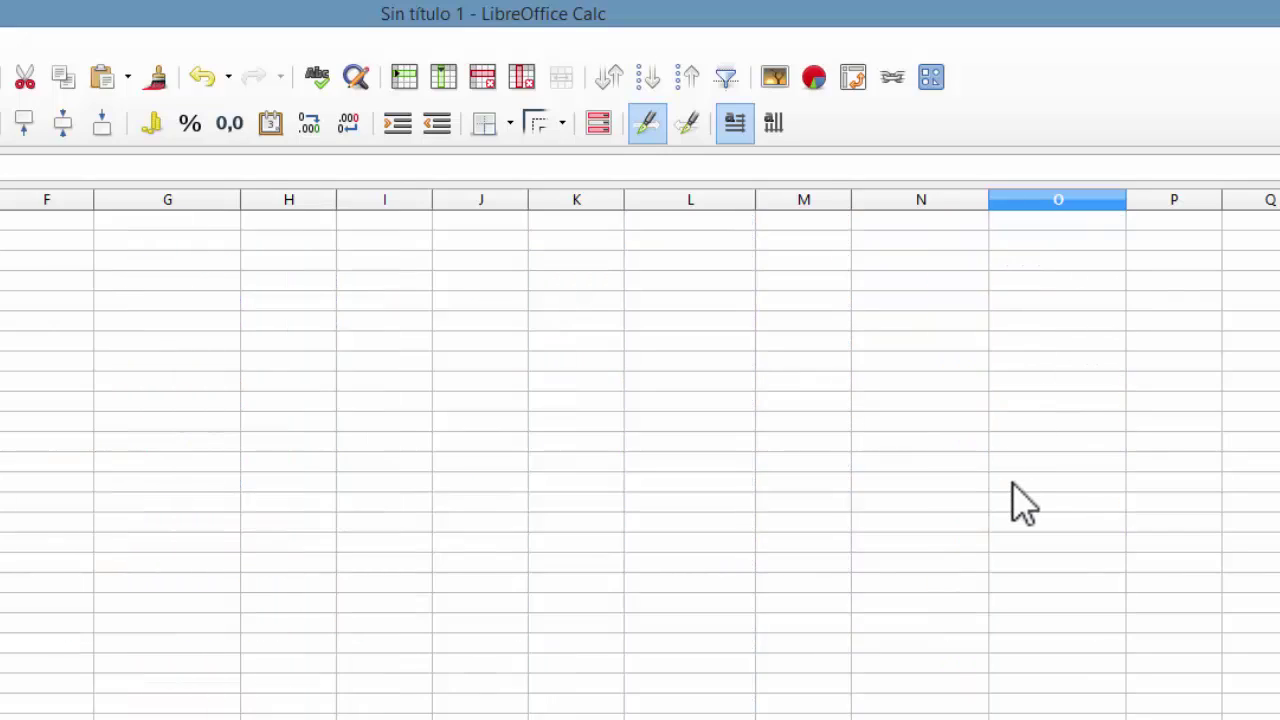
scroll(1025, 500, up, 15)
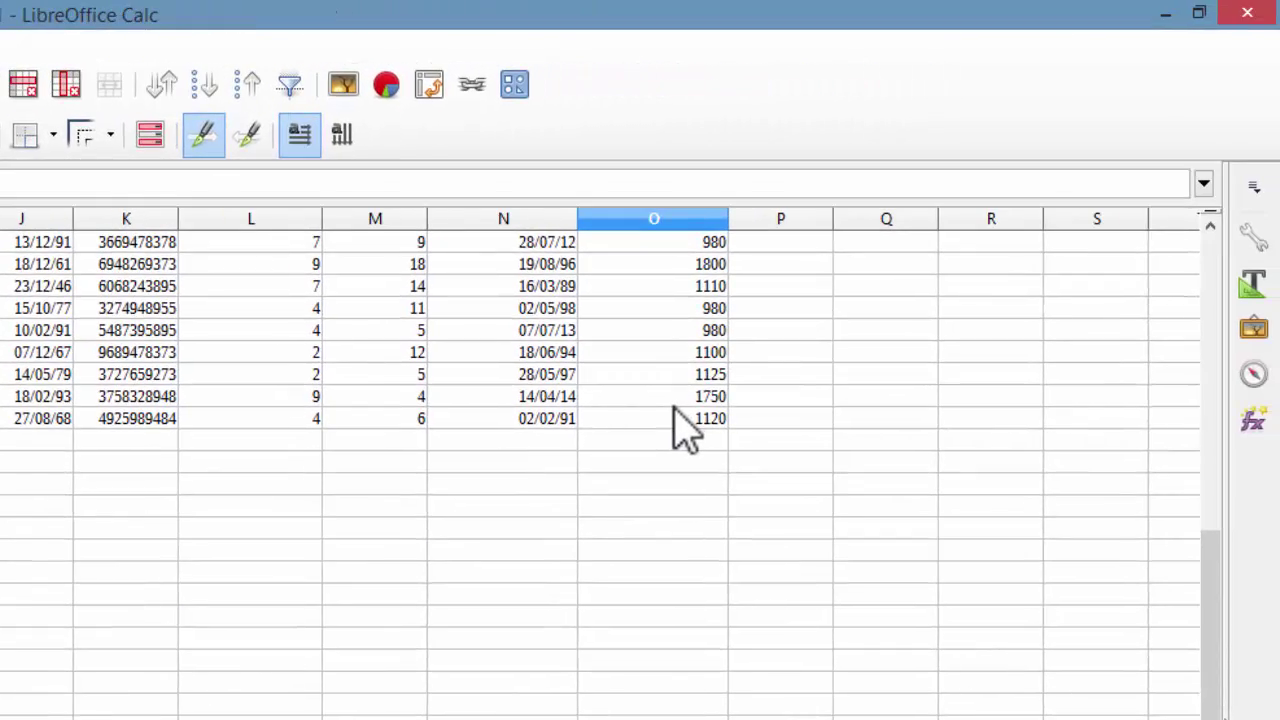
shift+click(1073, 375)
drag(1228, 662, 1211, 540)
click(690, 266)
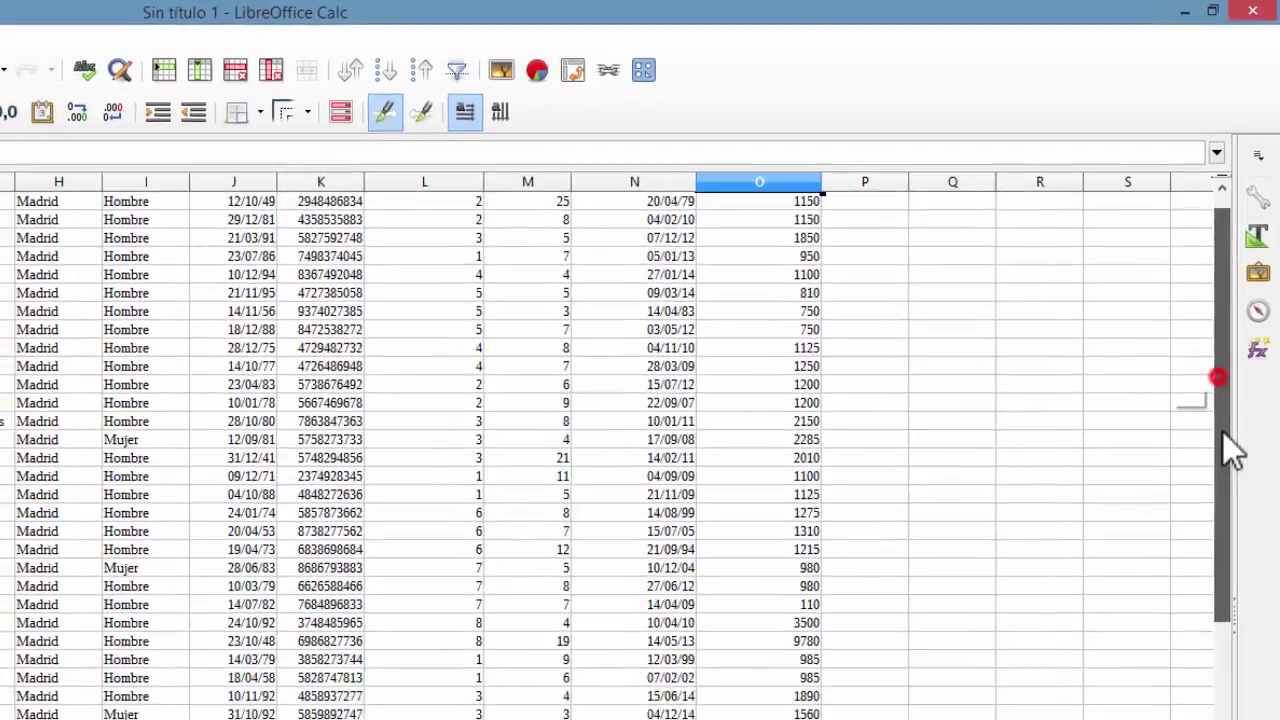
drag(1210, 425, 1149, 608)
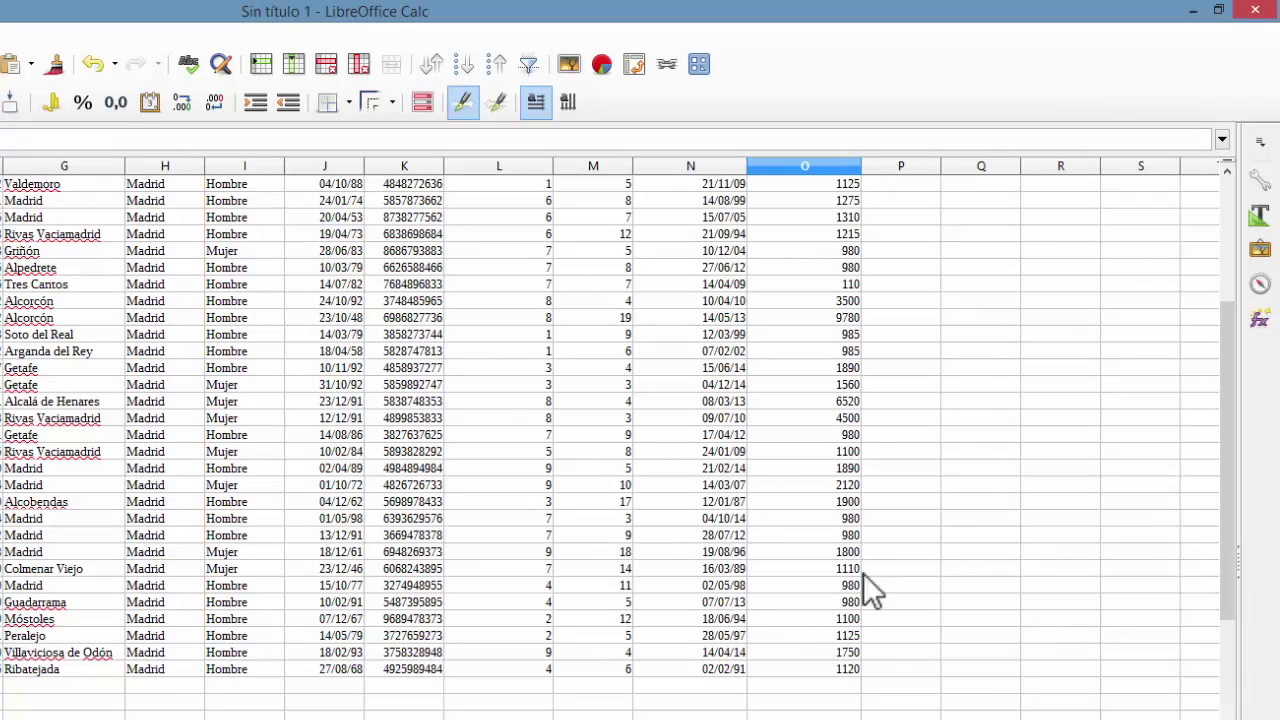
shift+click(785, 670)
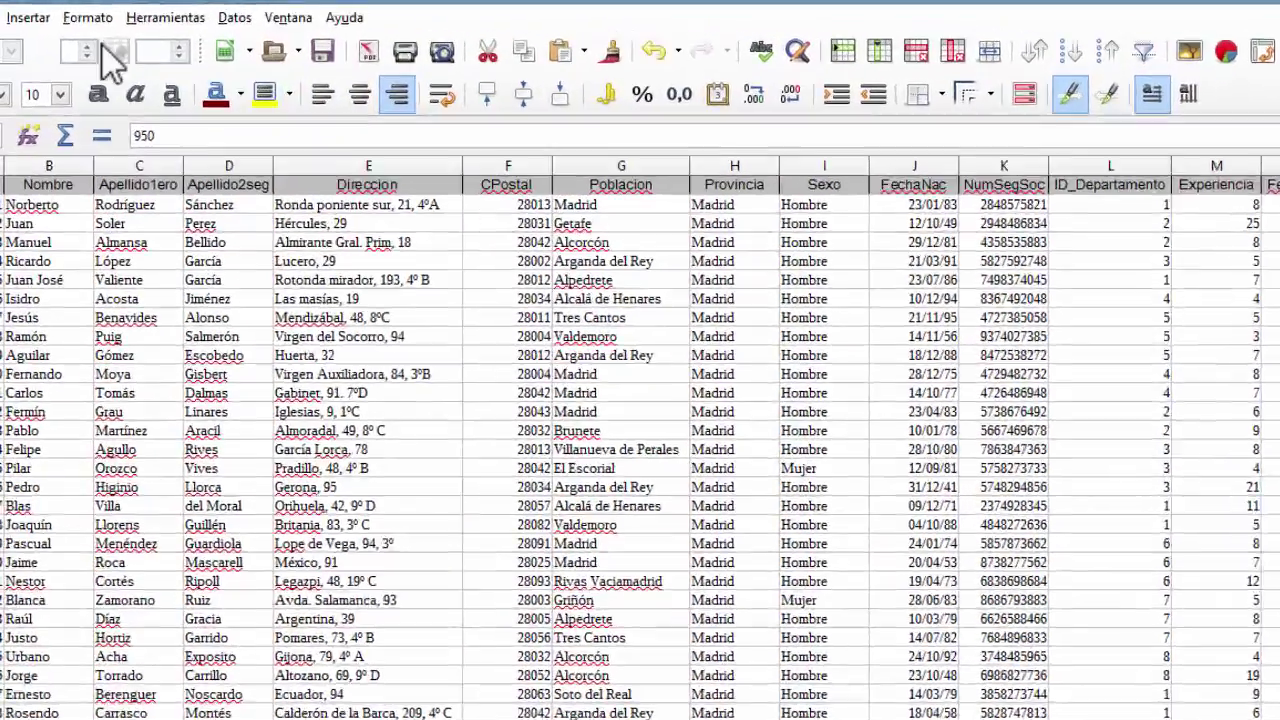
- View the number format options for the selected salary cells, close them without changes and clear the selection
click(72, 14)
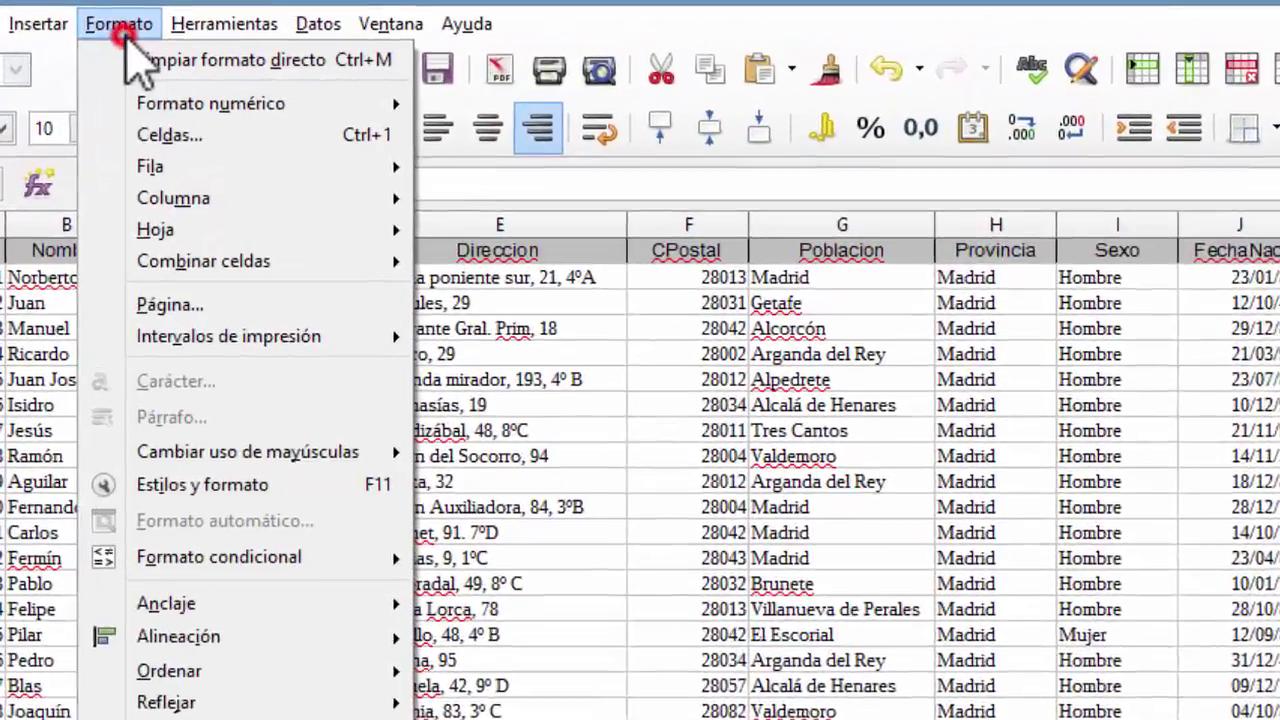
mouse_move(300, 116)
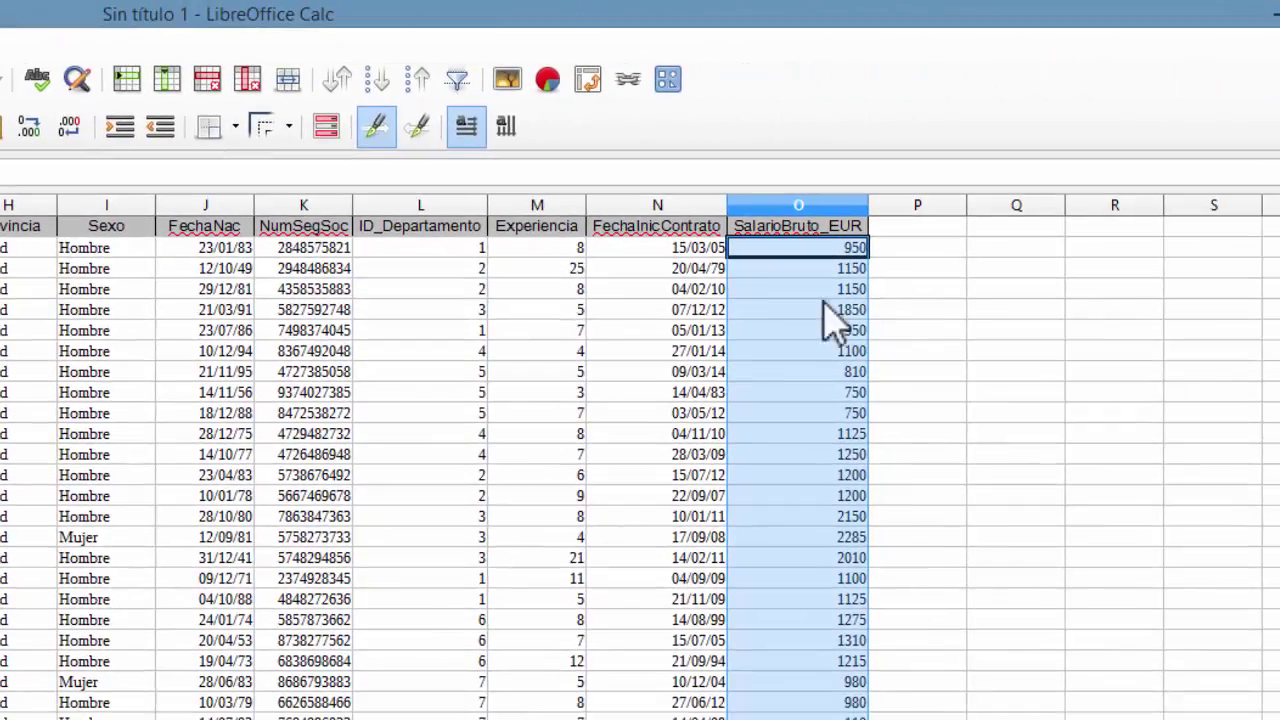
right_click(762, 262)
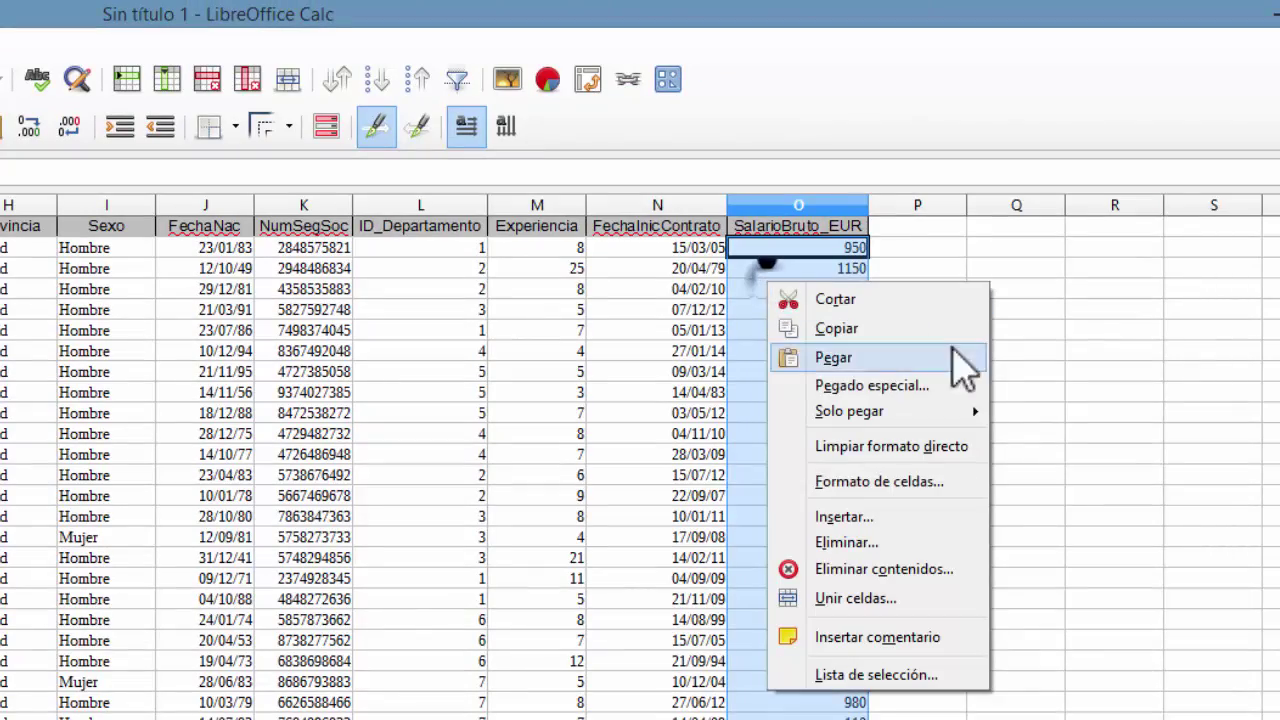
click(918, 490)
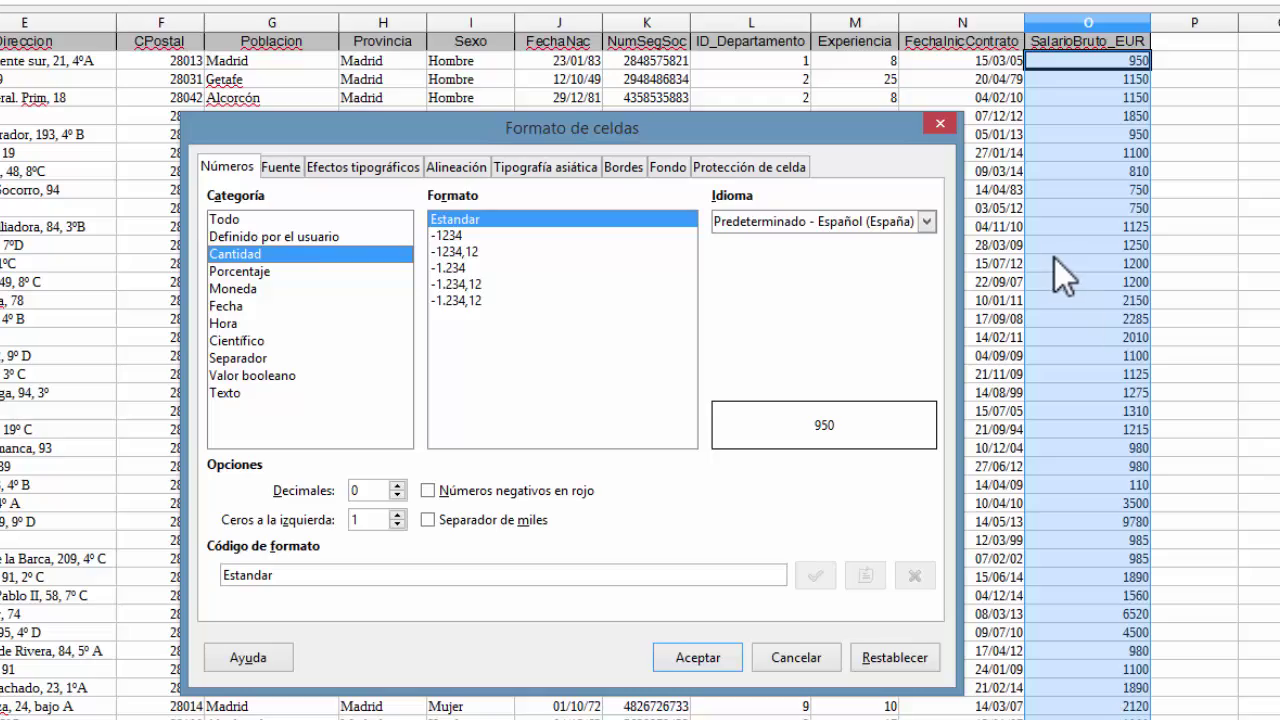
click(940, 124)
click(1062, 134)
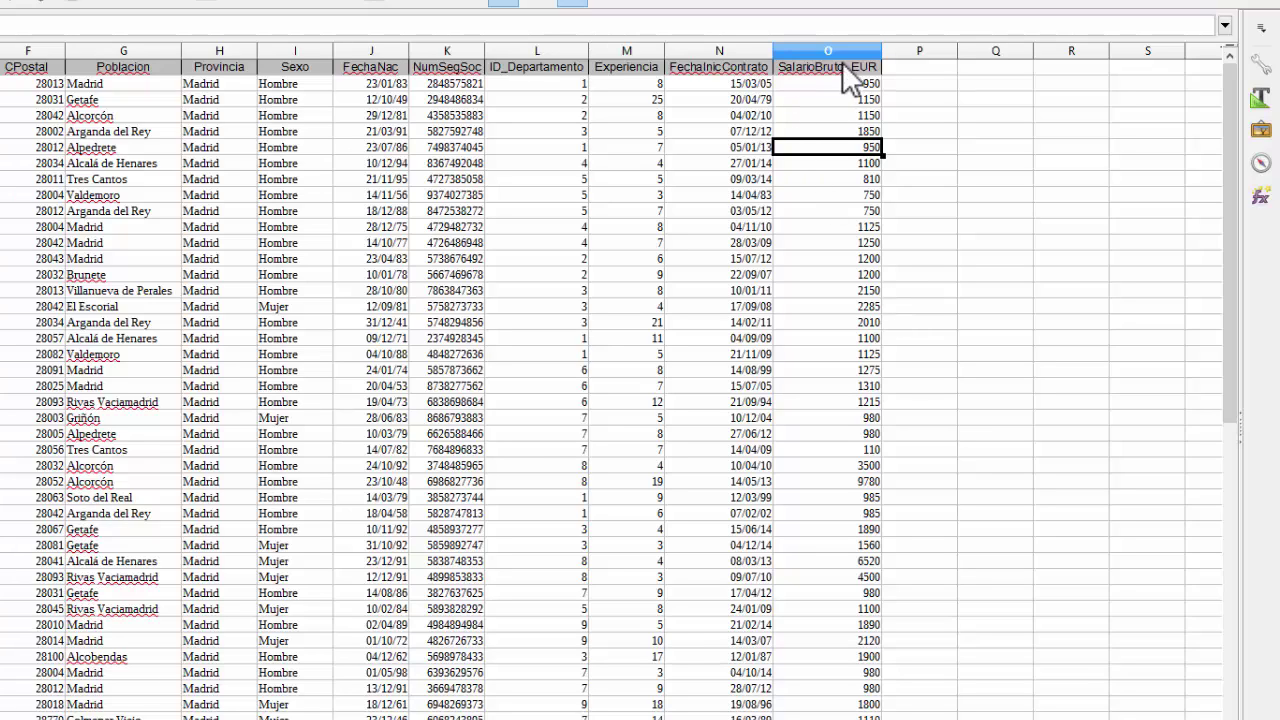
- Try the -1234,12 number format with two decimals on the salary values in O2:O48, cancelling the cell formatting
click(830, 84)
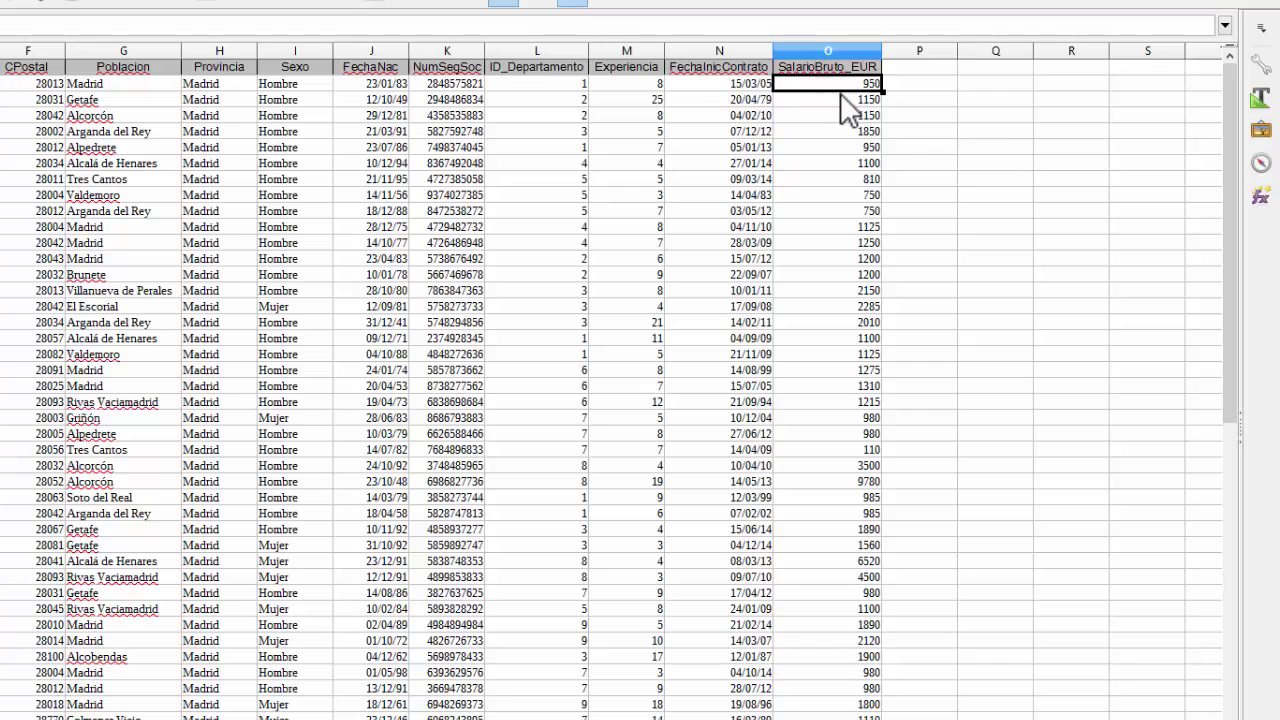
drag(1228, 325, 1232, 534)
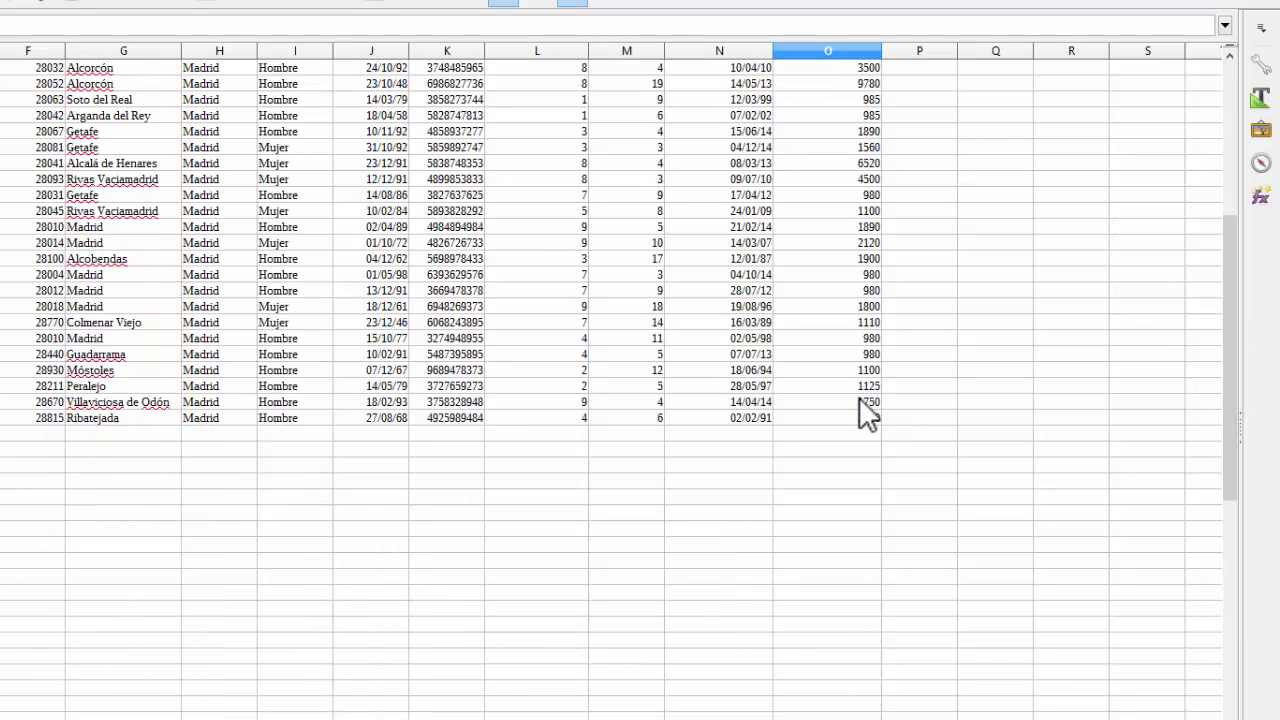
shift+click(837, 417)
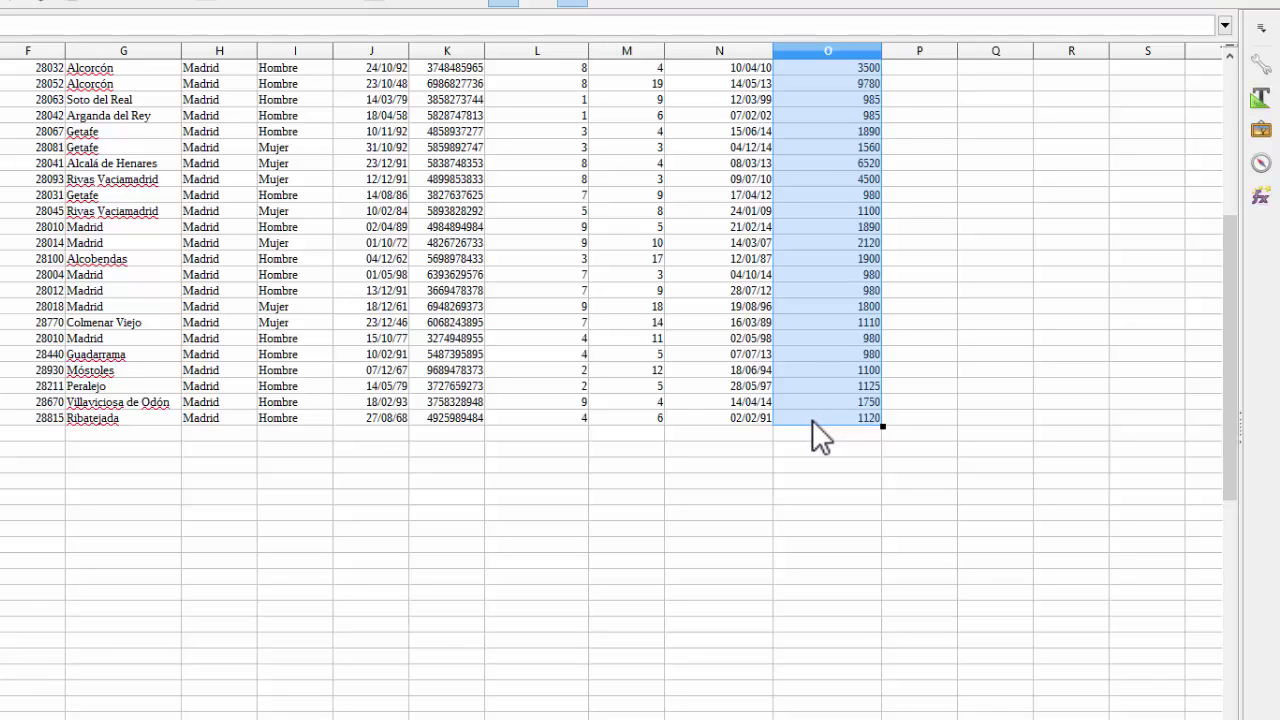
right_click(814, 303)
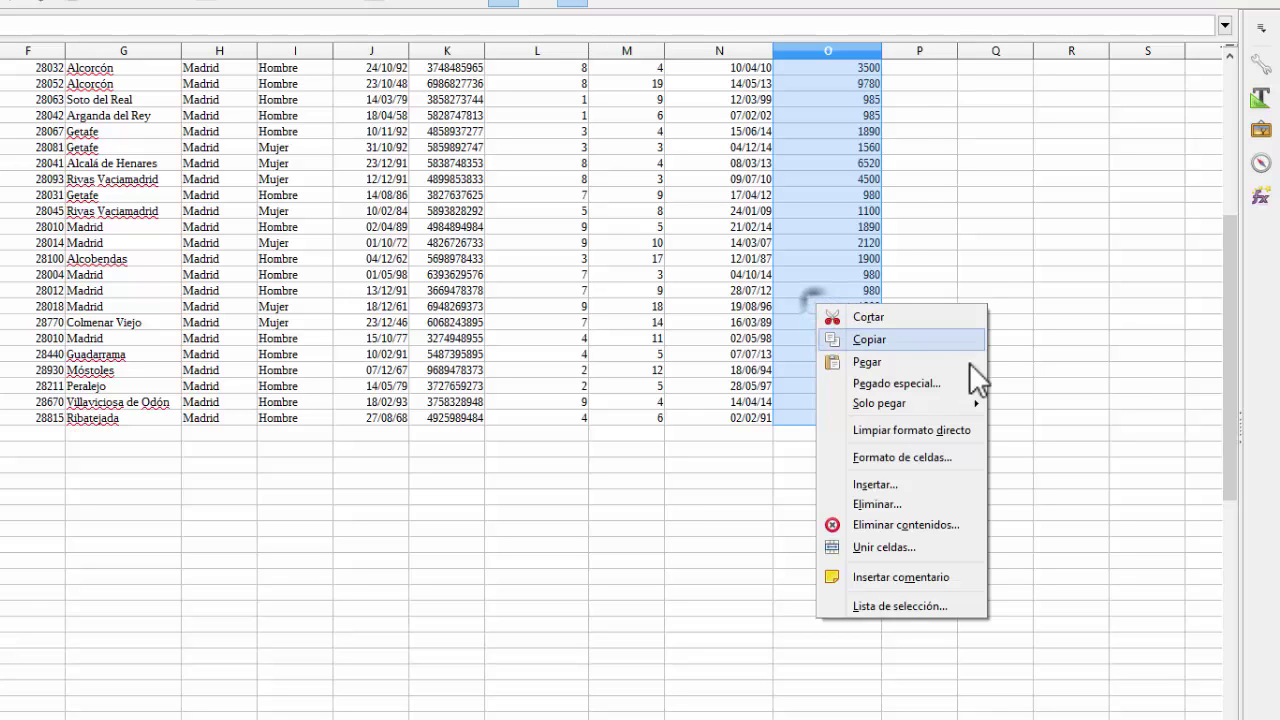
click(963, 451)
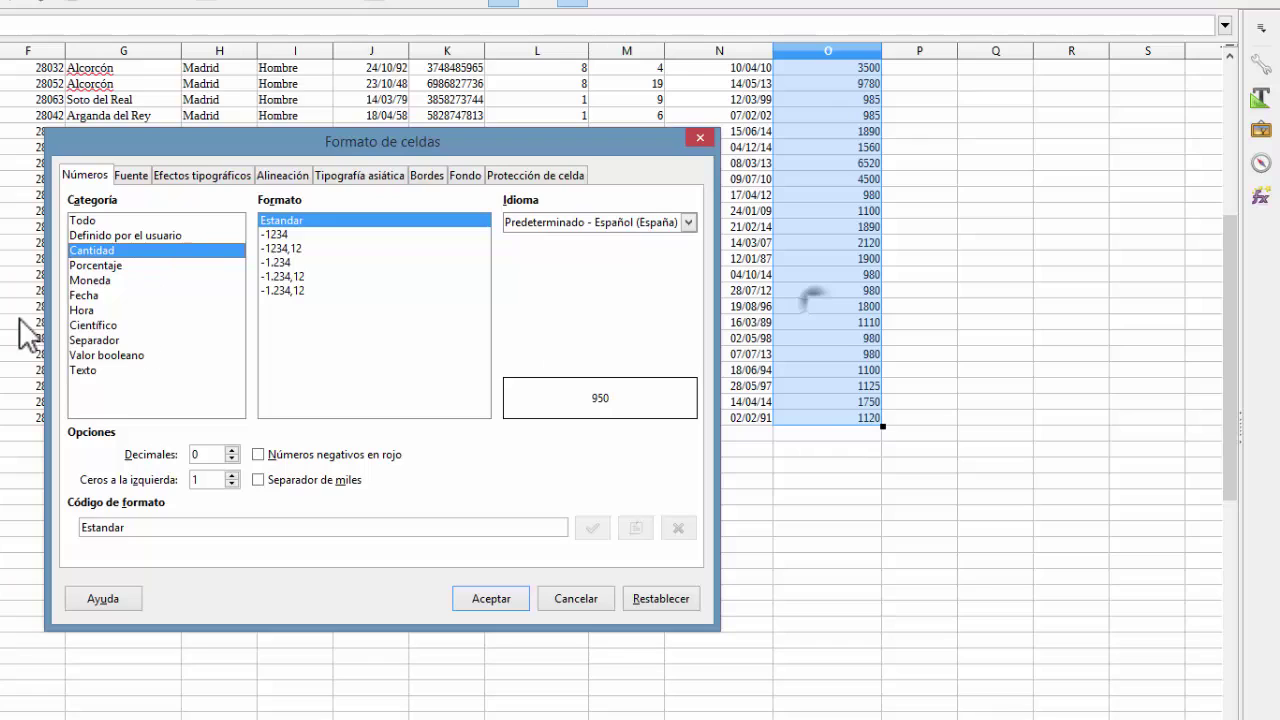
click(296, 248)
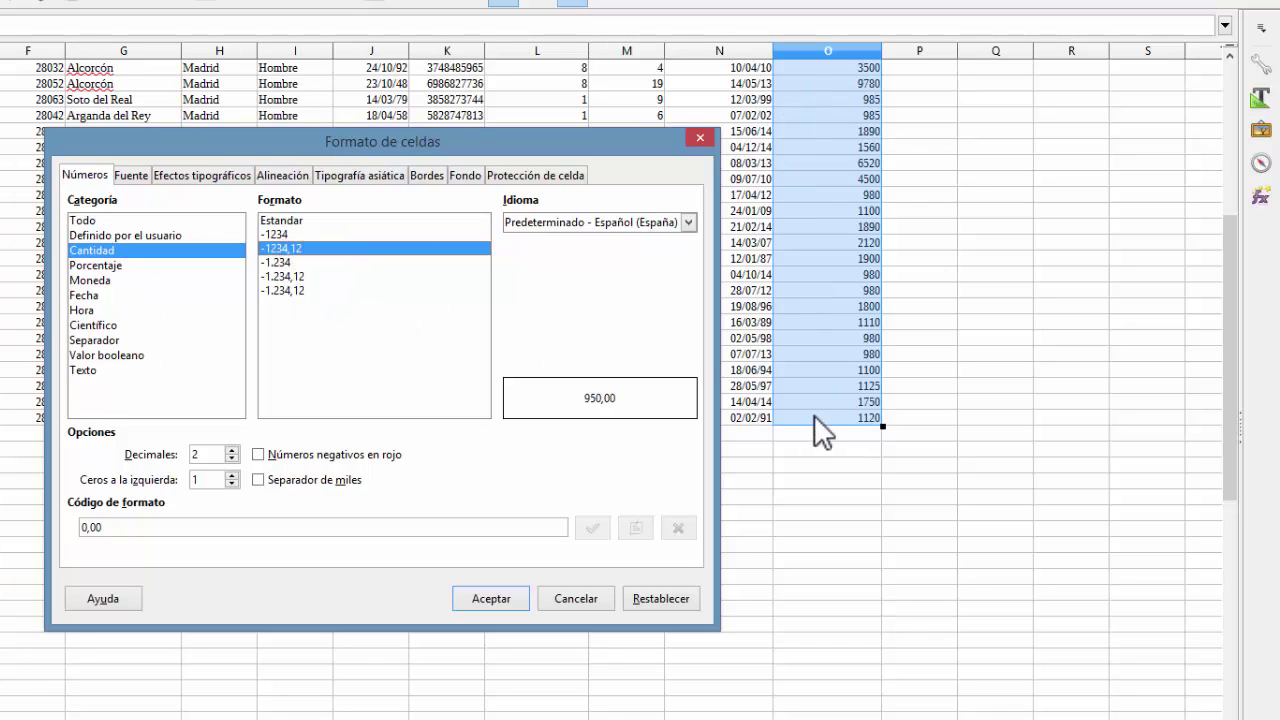
click(805, 444)
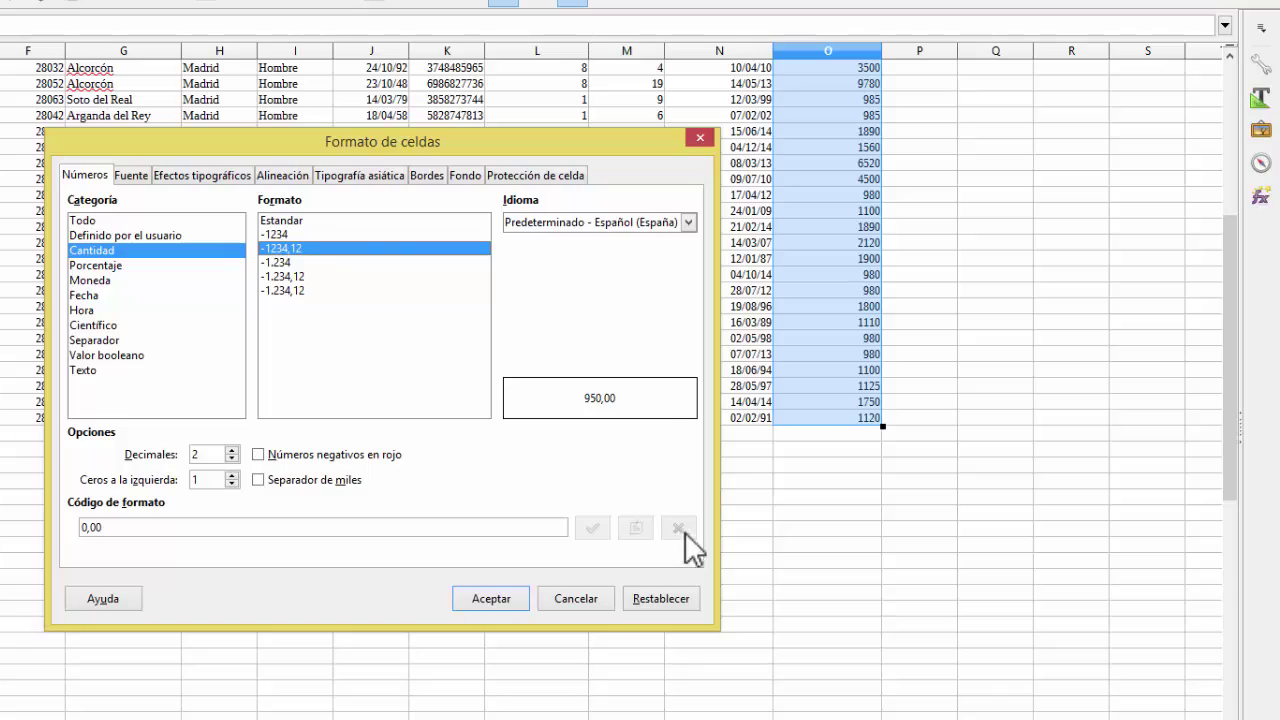
click(584, 603)
click(916, 355)
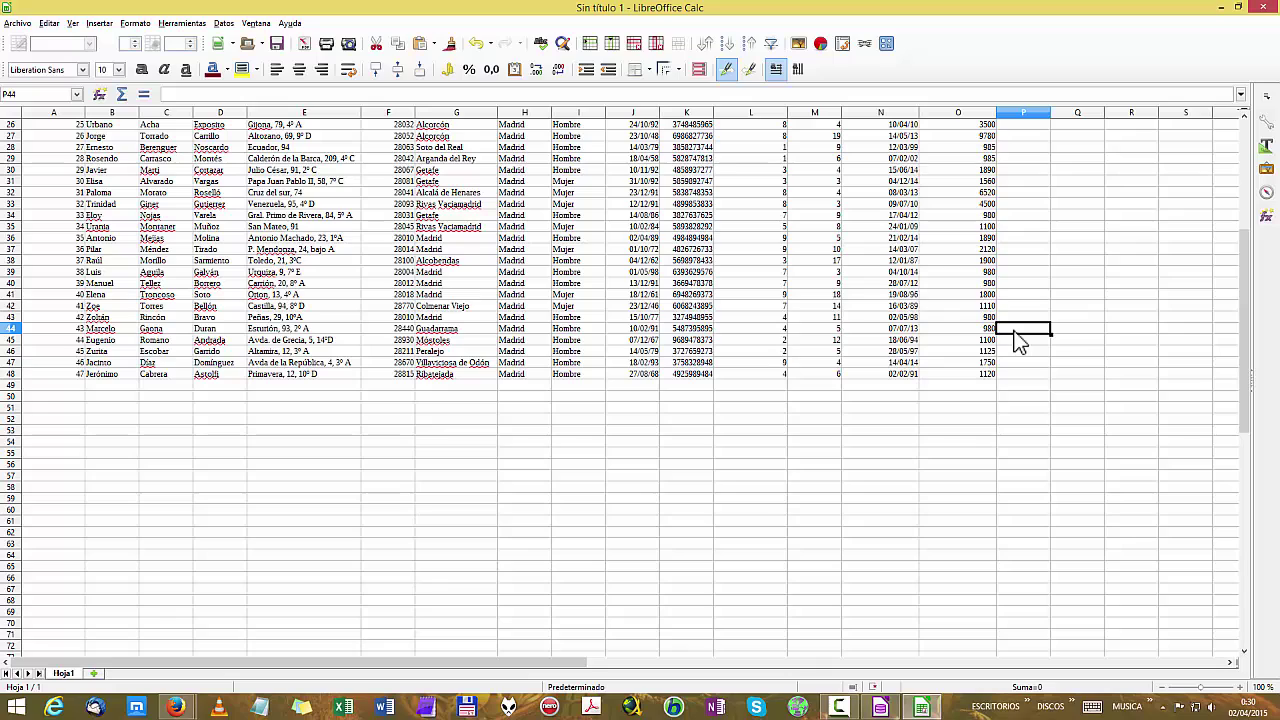
- Switch to LibreOffice Base to view the list of tables and return to the Calc spreadsheet
scroll(1017, 340, up, 8)
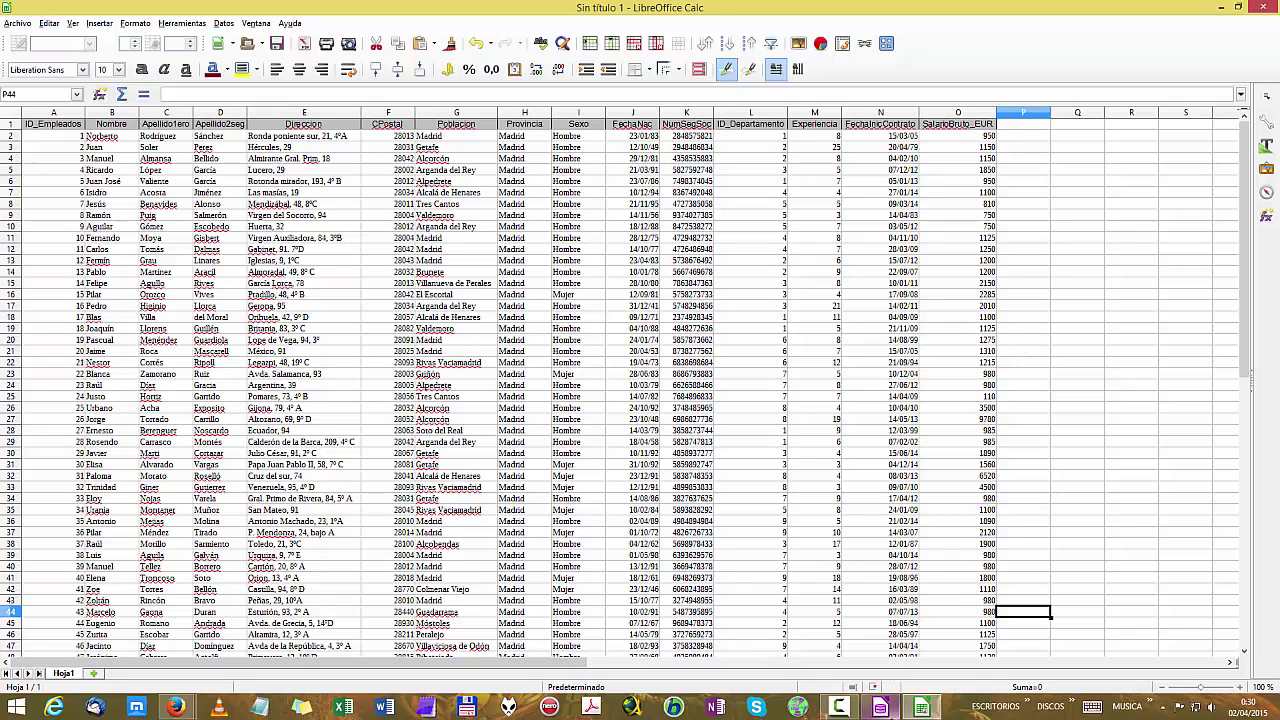
key(alt+Tab)
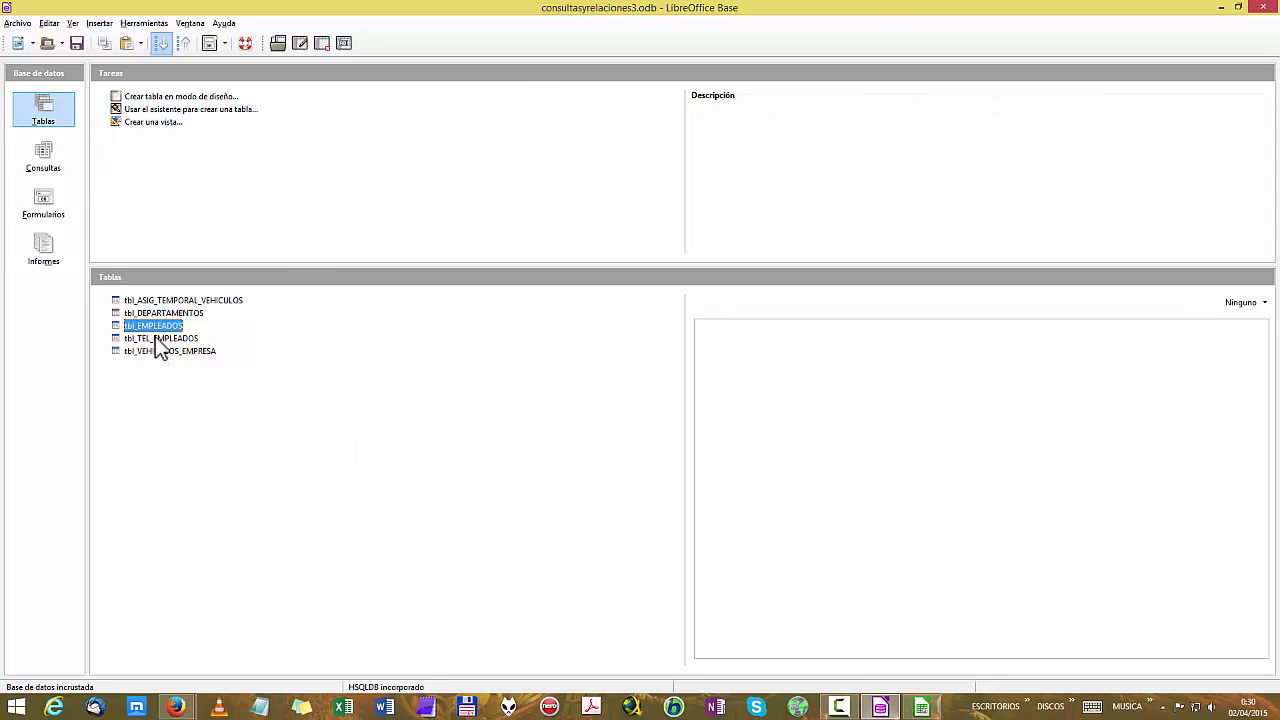
click(918, 707)
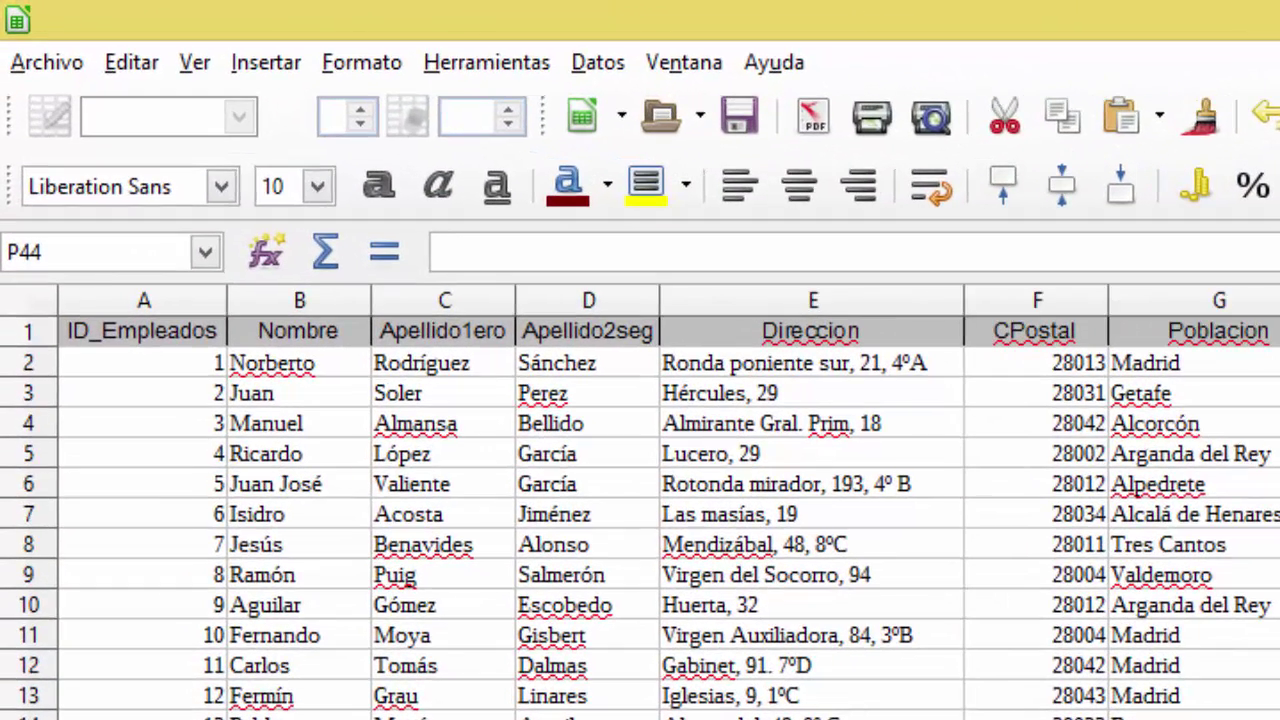
- Select the whole employee table A1:O48, including the header row, and copy it
click(115, 335)
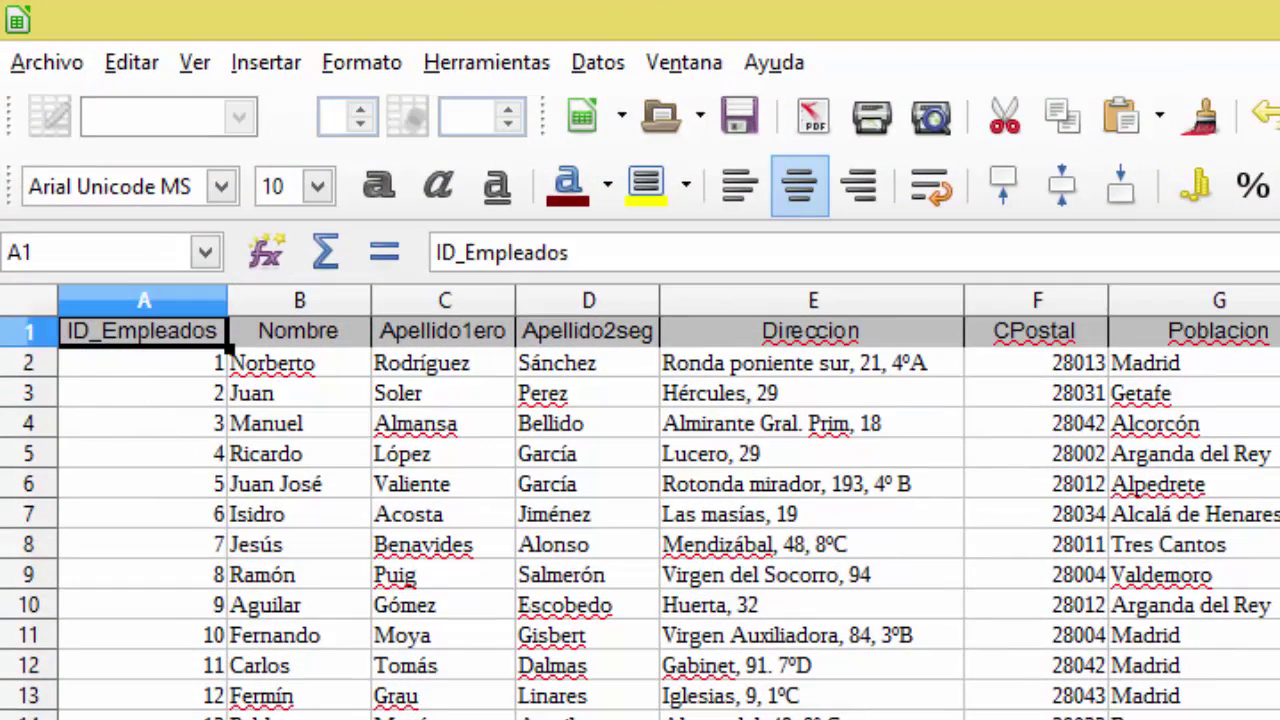
scroll(640, 520, down, 4)
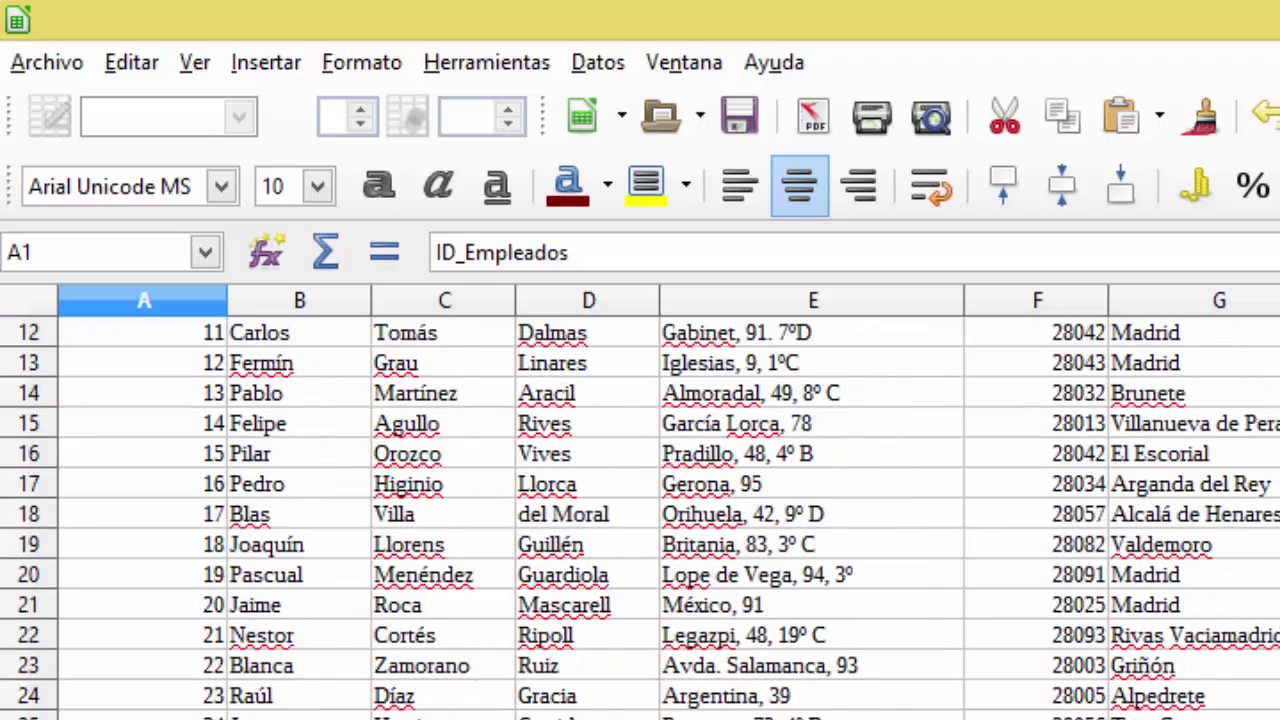
scroll(640, 520, up, 4)
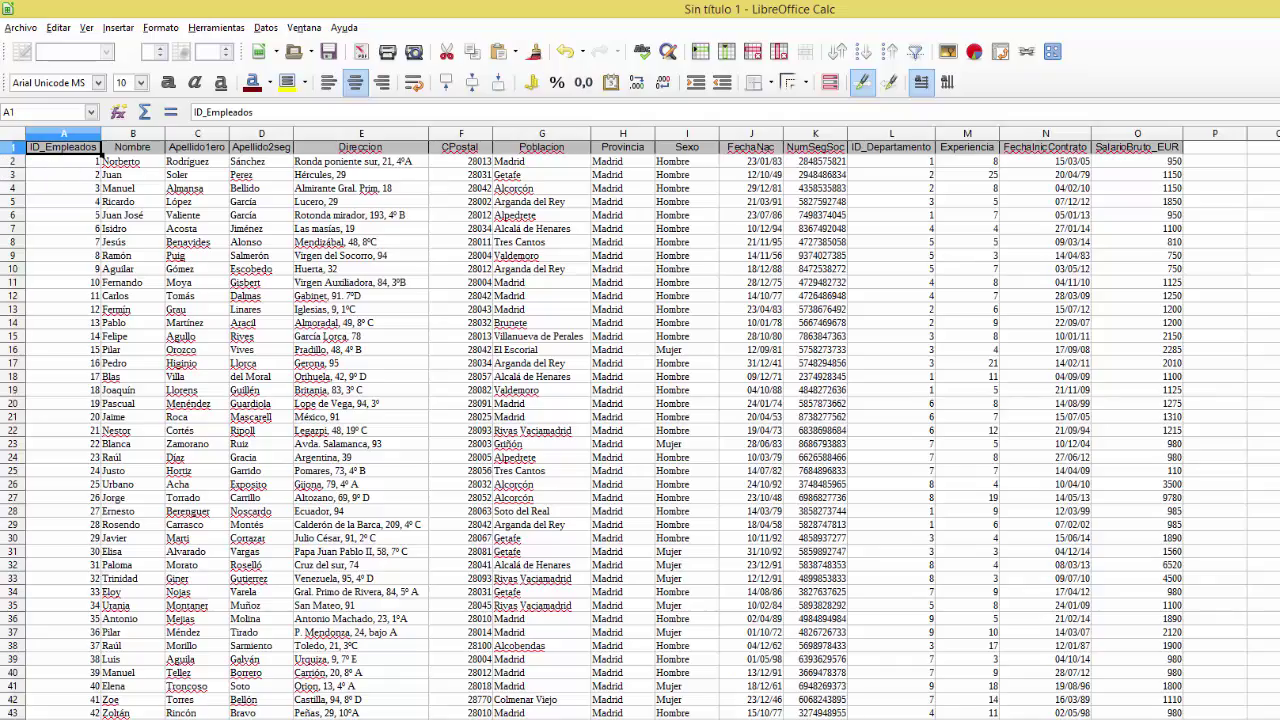
scroll(640, 430, down, 6)
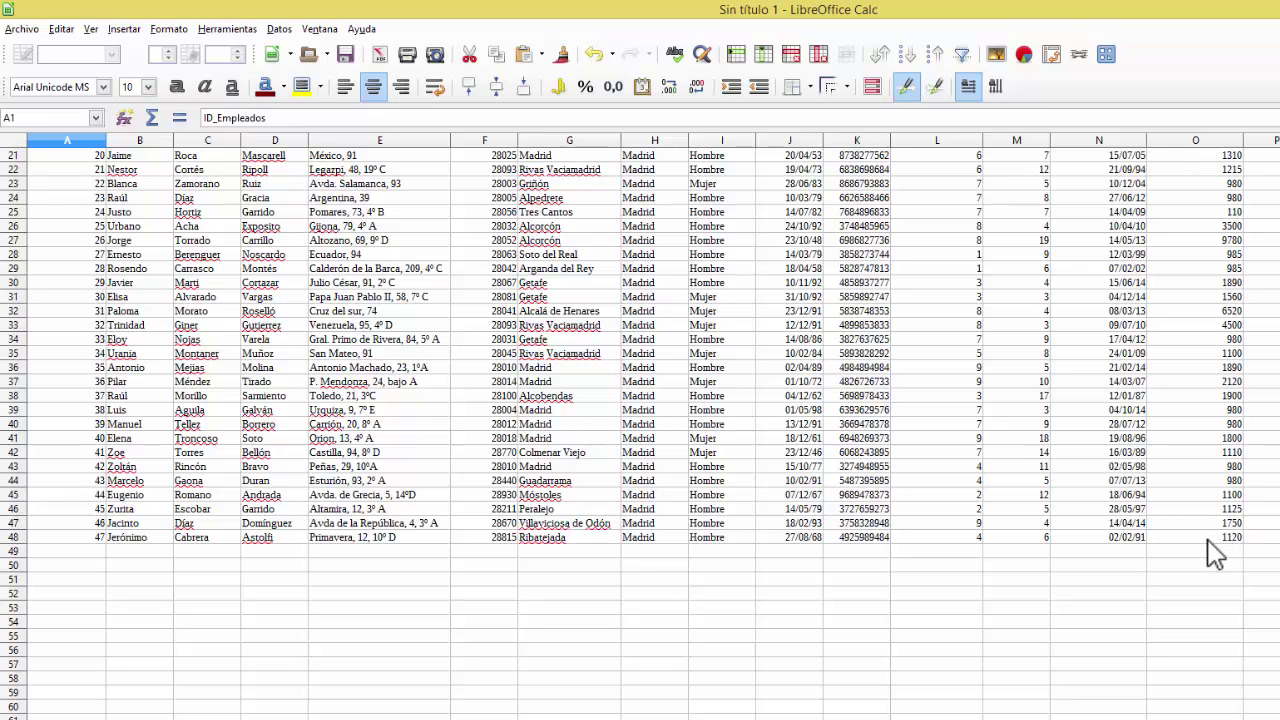
shift+click(1207, 541)
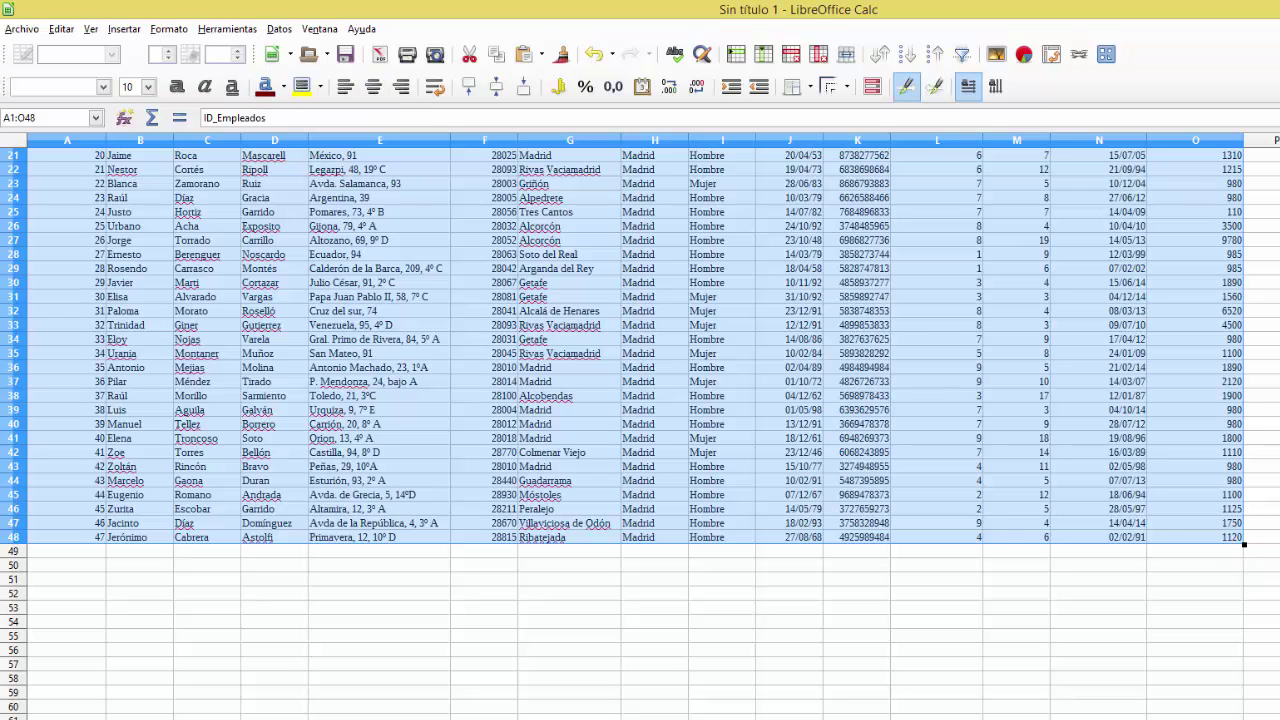
scroll(640, 430, up, 7)
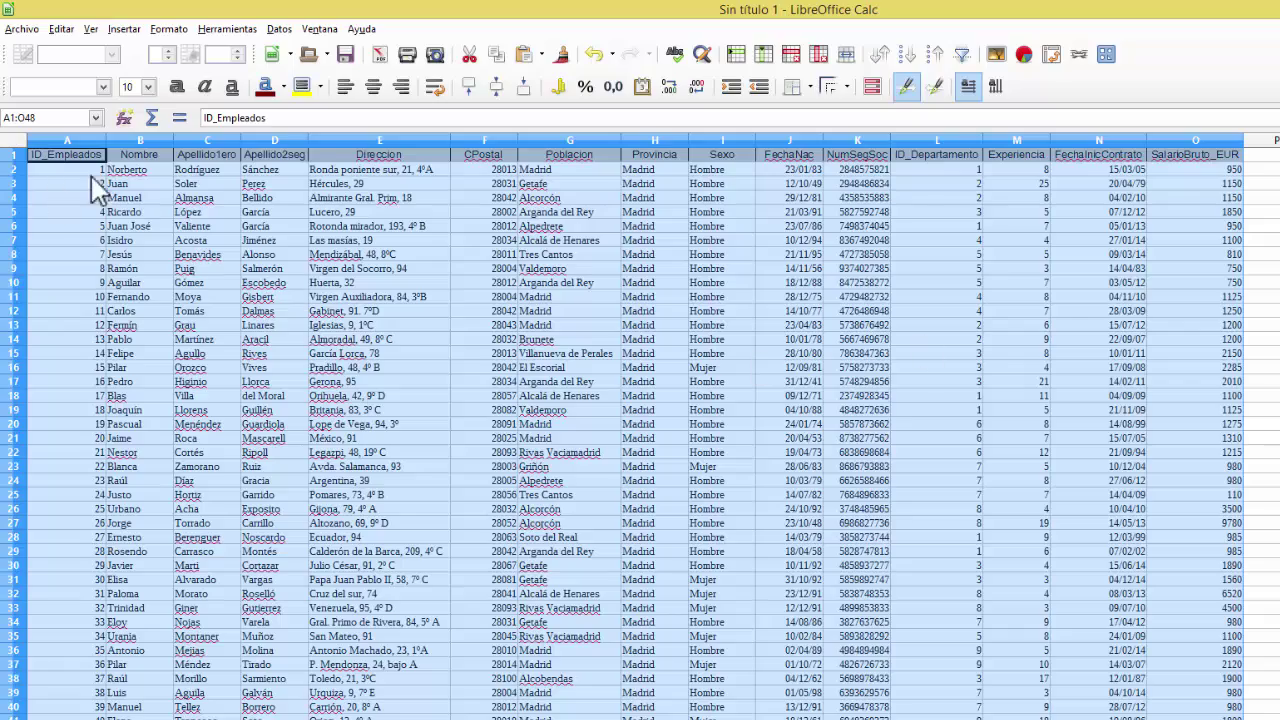
scroll(640, 400, down, 10)
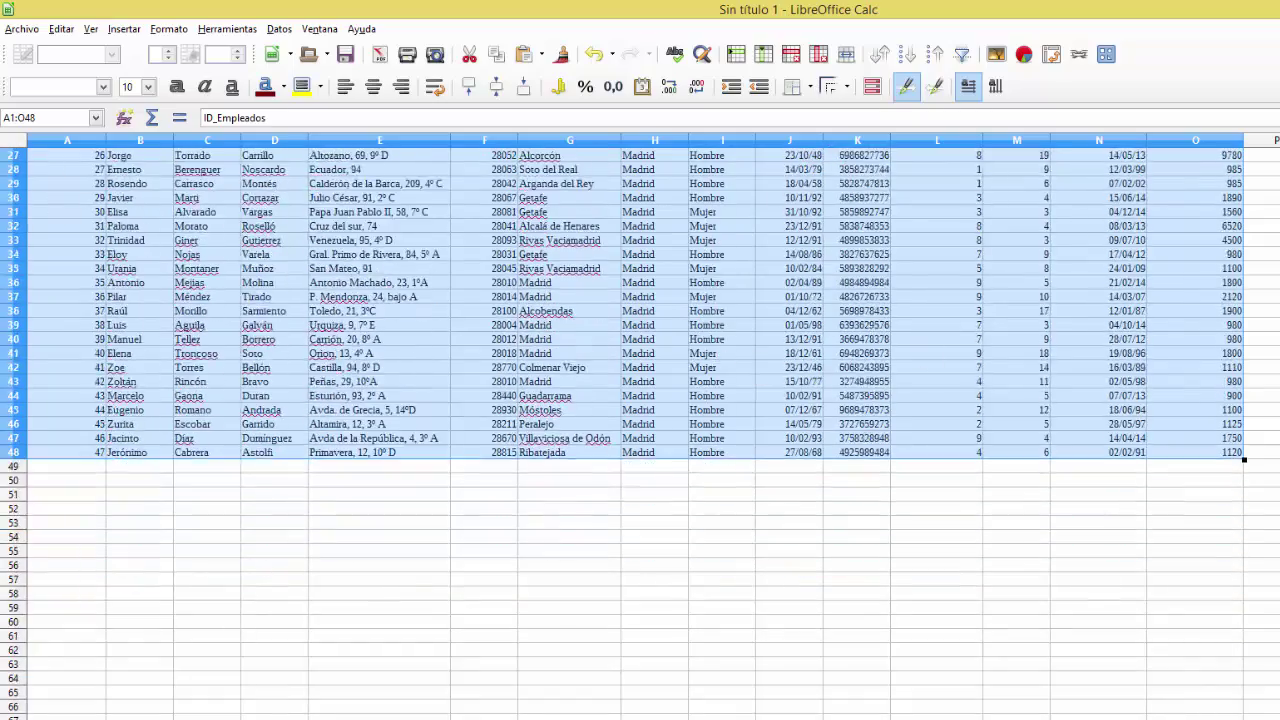
scroll(219, 170, up, 10)
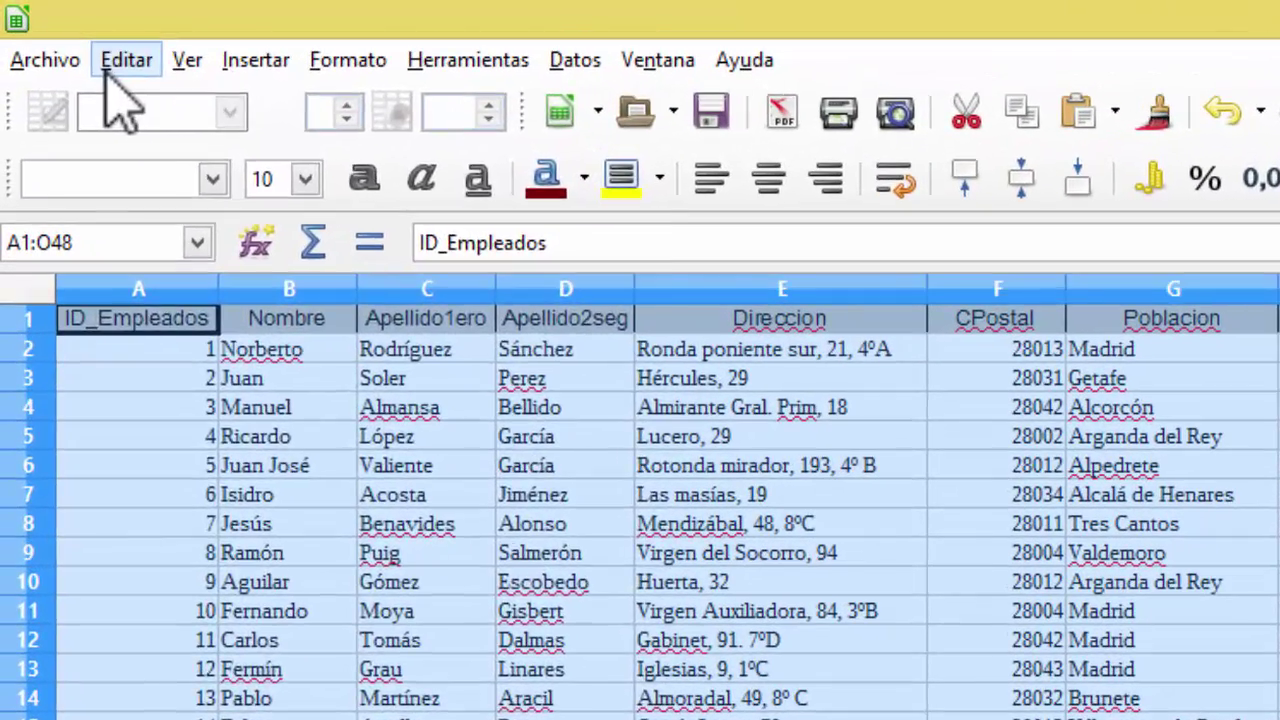
click(71, 34)
click(255, 285)
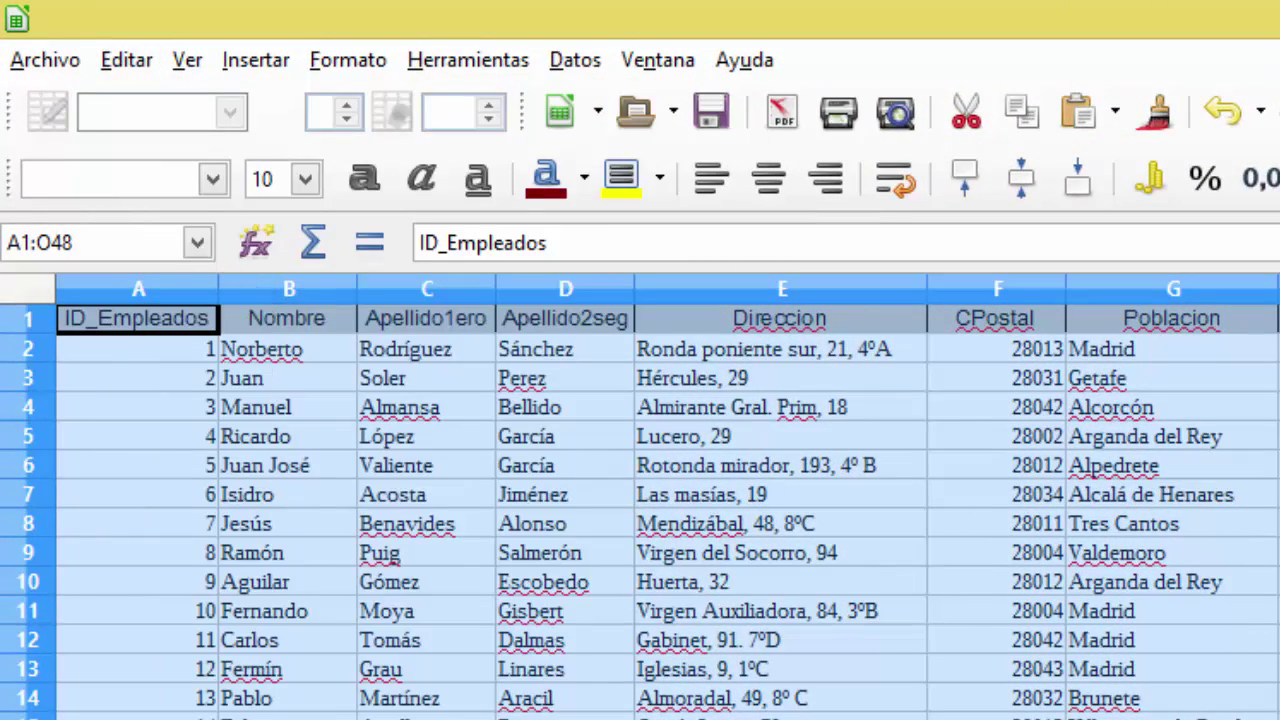
- Switch to the consultasyrelaciones3.odb database in LibreOffice Base and show its tables
key(alt+Tab)
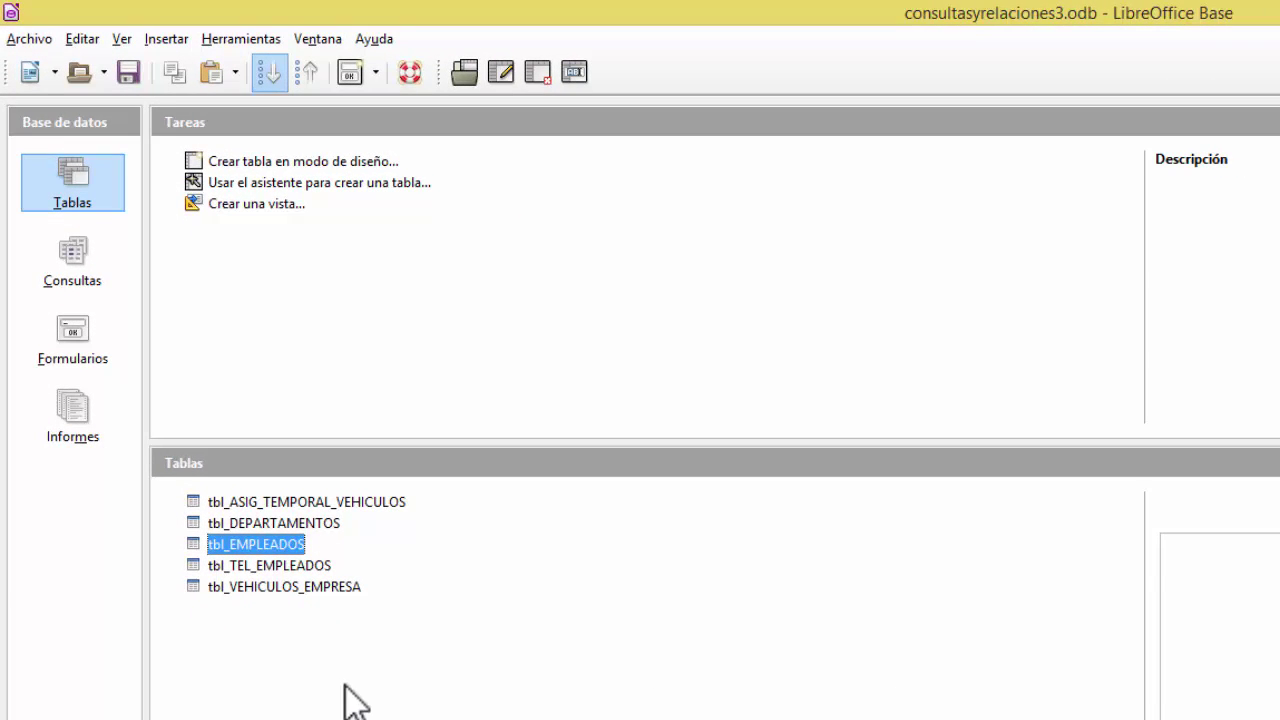
click(915, 707)
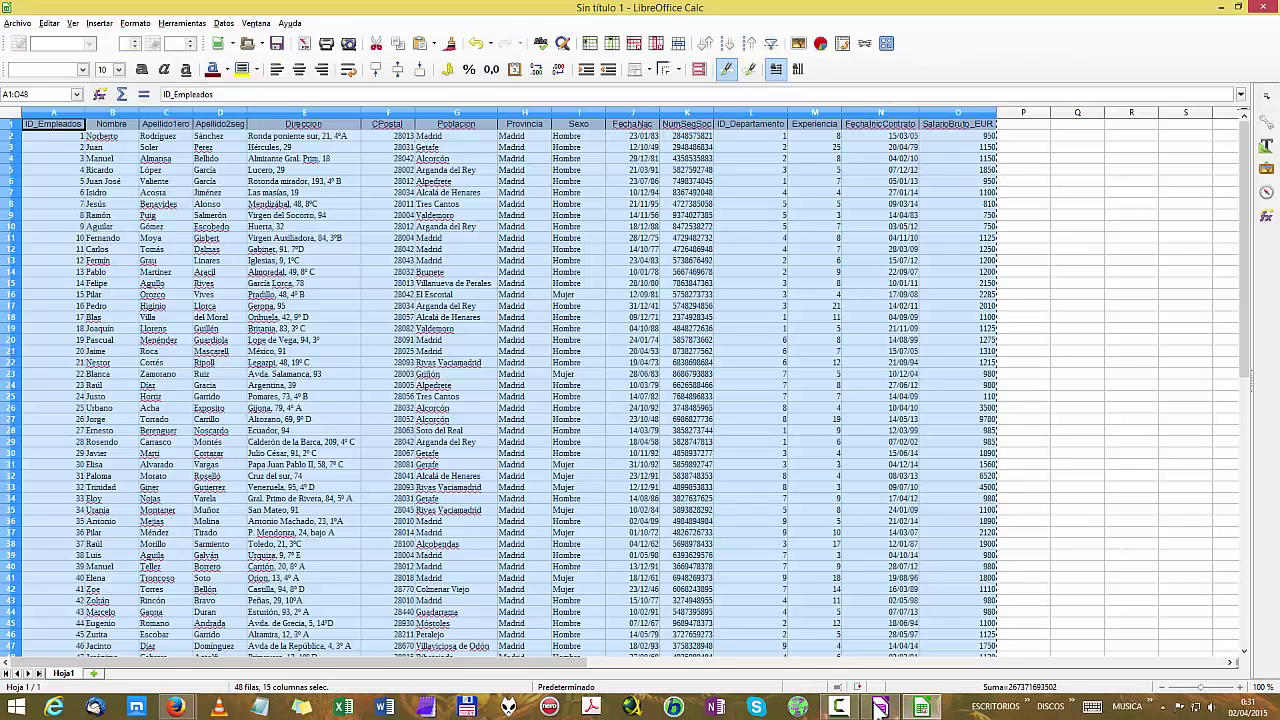
click(879, 707)
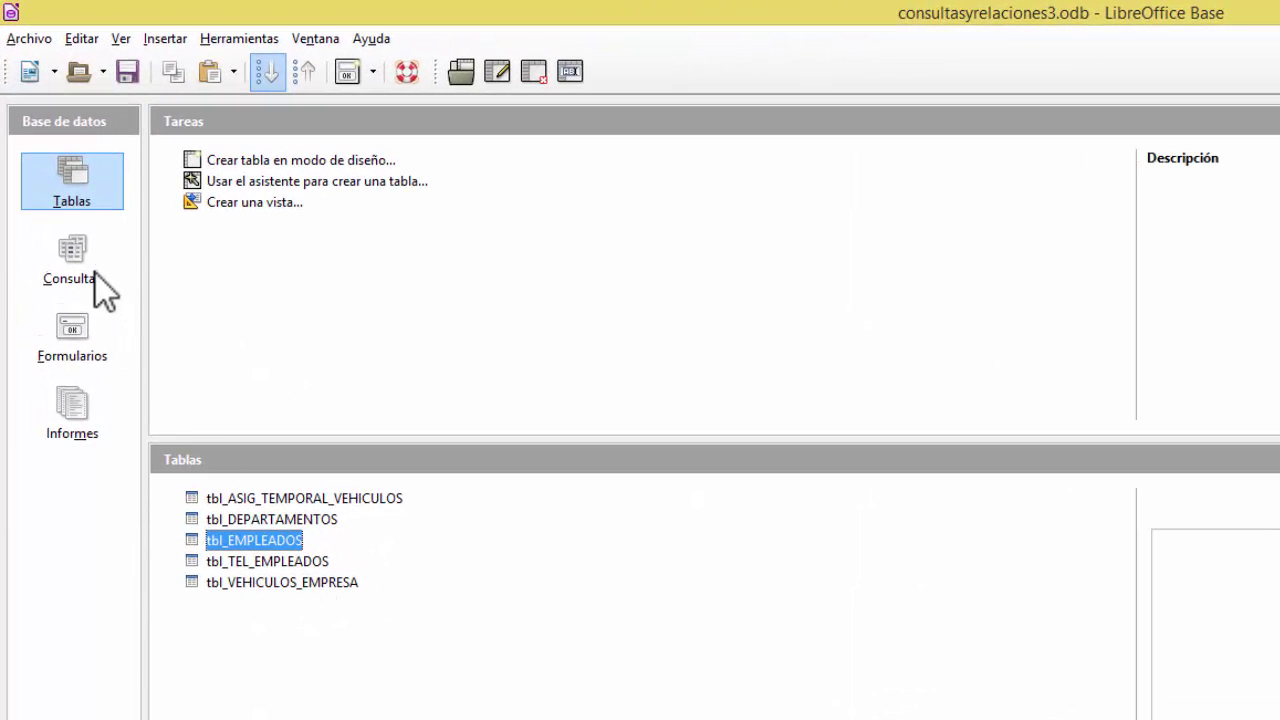
click(84, 190)
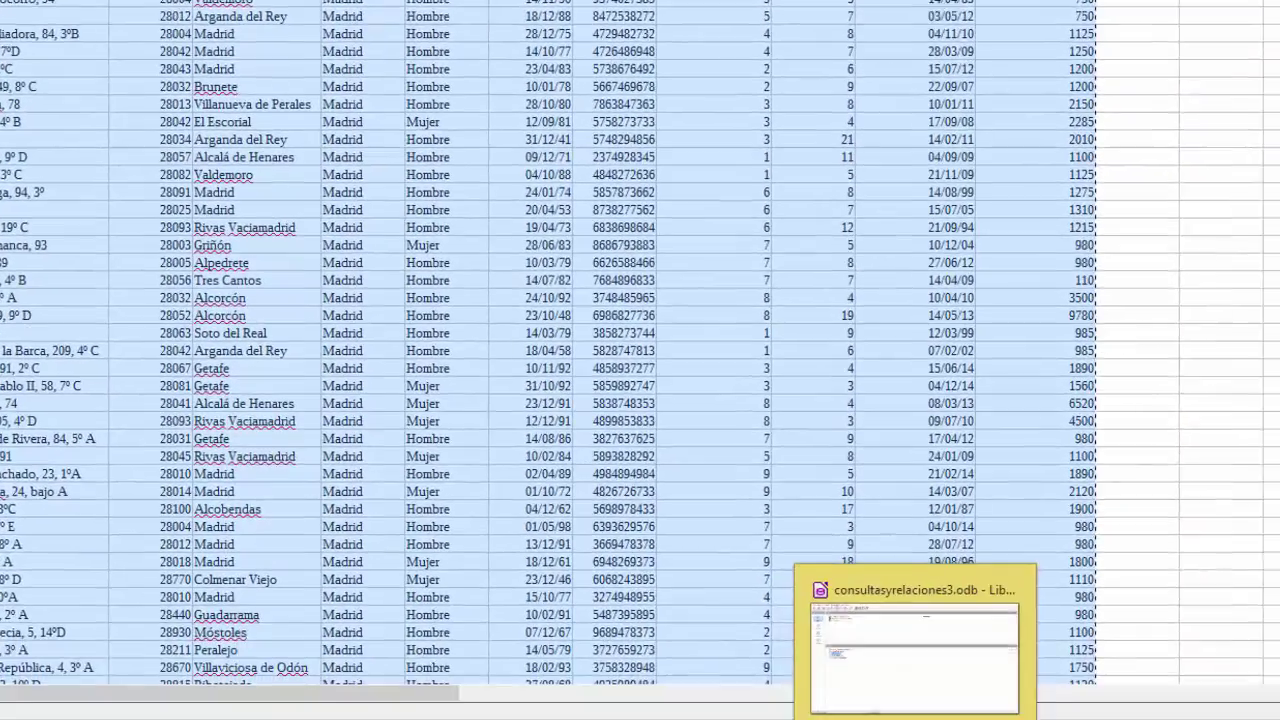
click(943, 650)
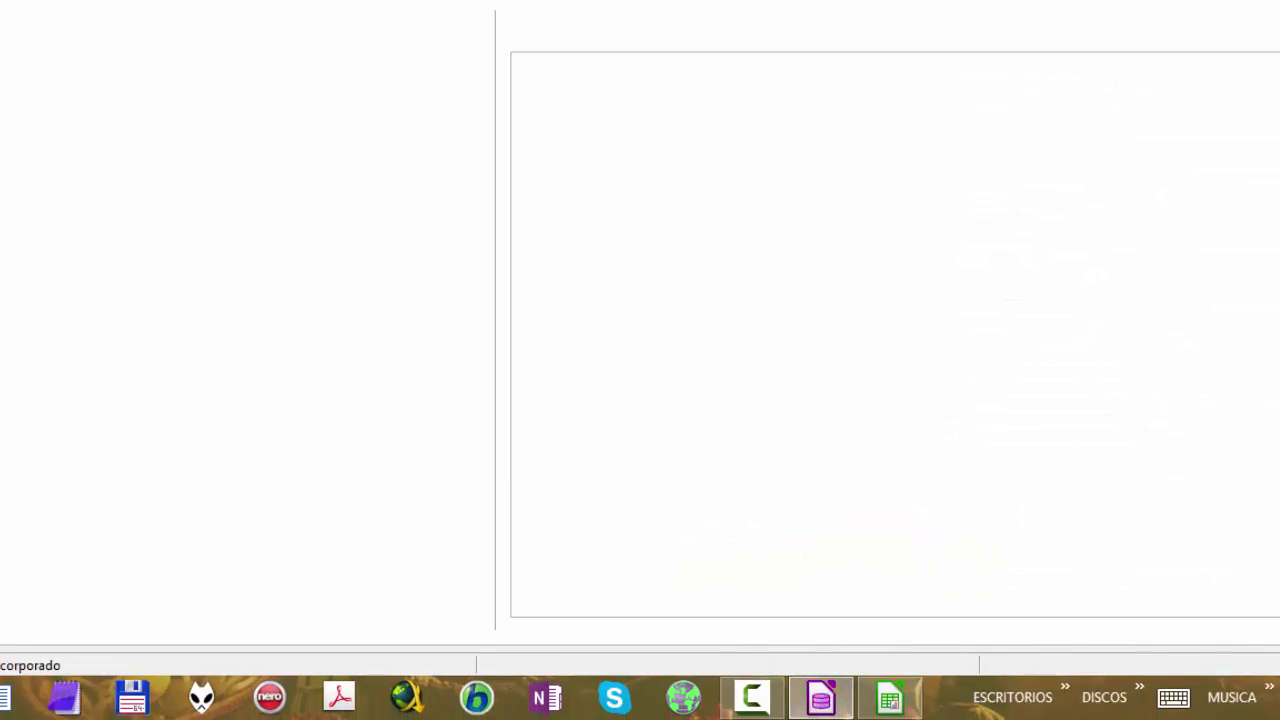
- Copy the employee range A1:O48 again in the Calc spreadsheet and switch back to the tables of consultasyrelaciones3.odb in Base
click(890, 697)
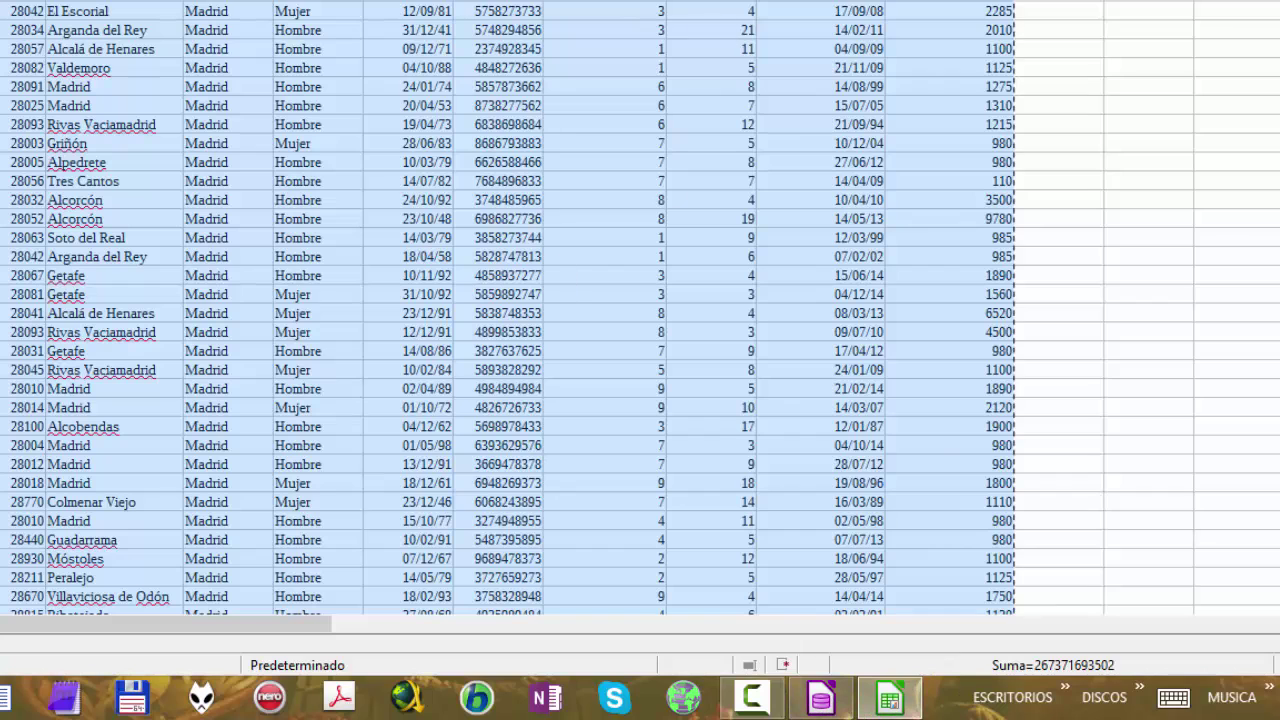
click(820, 697)
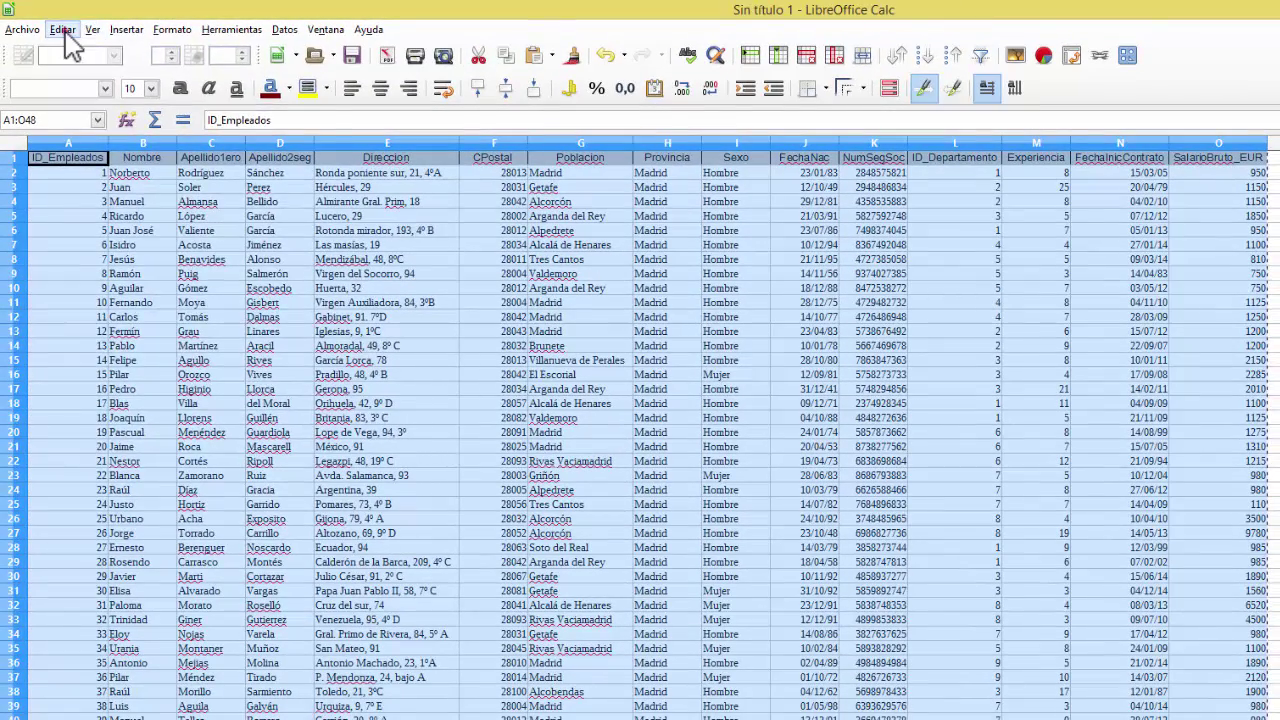
click(62, 29)
click(92, 135)
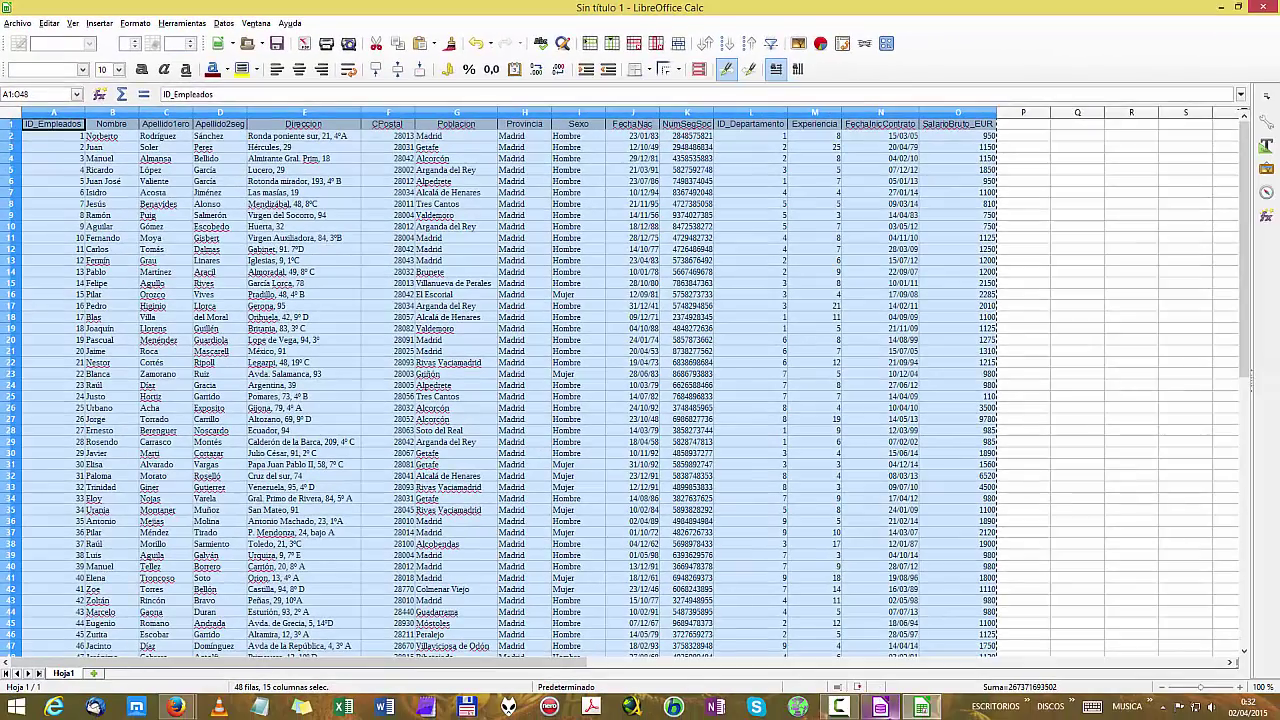
click(893, 707)
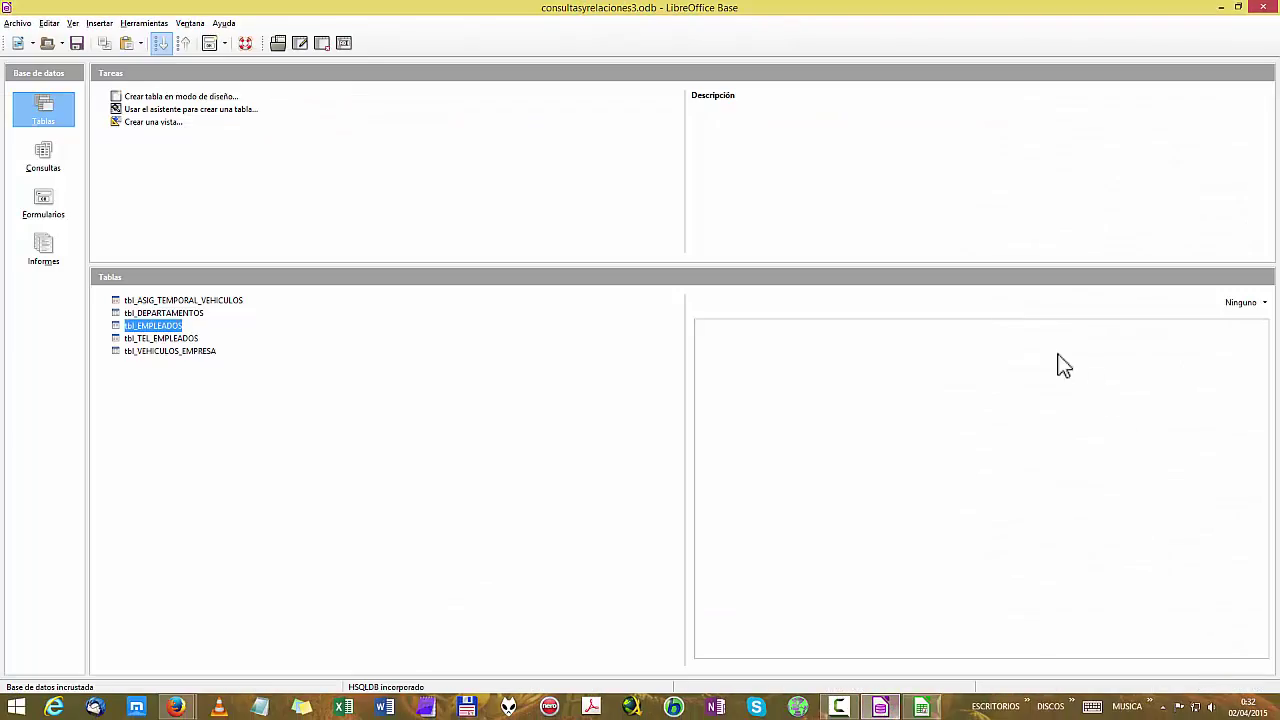
click(43, 108)
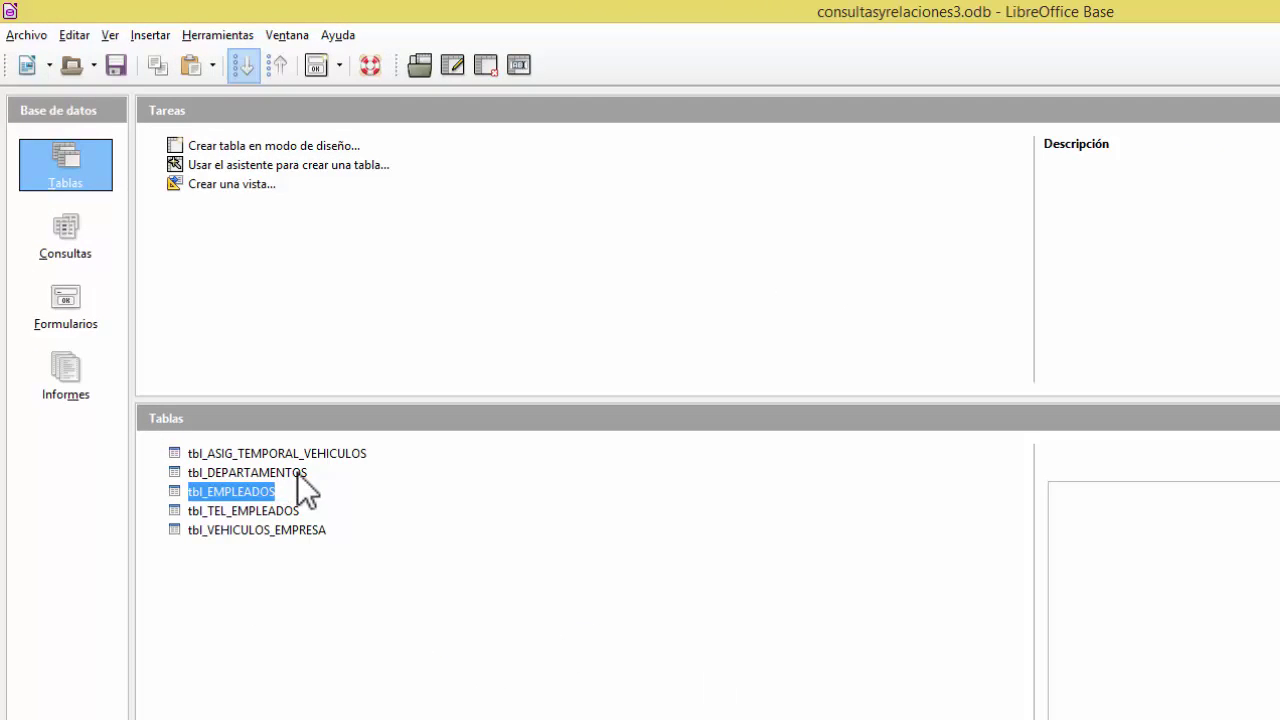
- Paste the copied range among the Base tables to start copying it as a new table, and check the source data in Calc
right_click(478, 560)
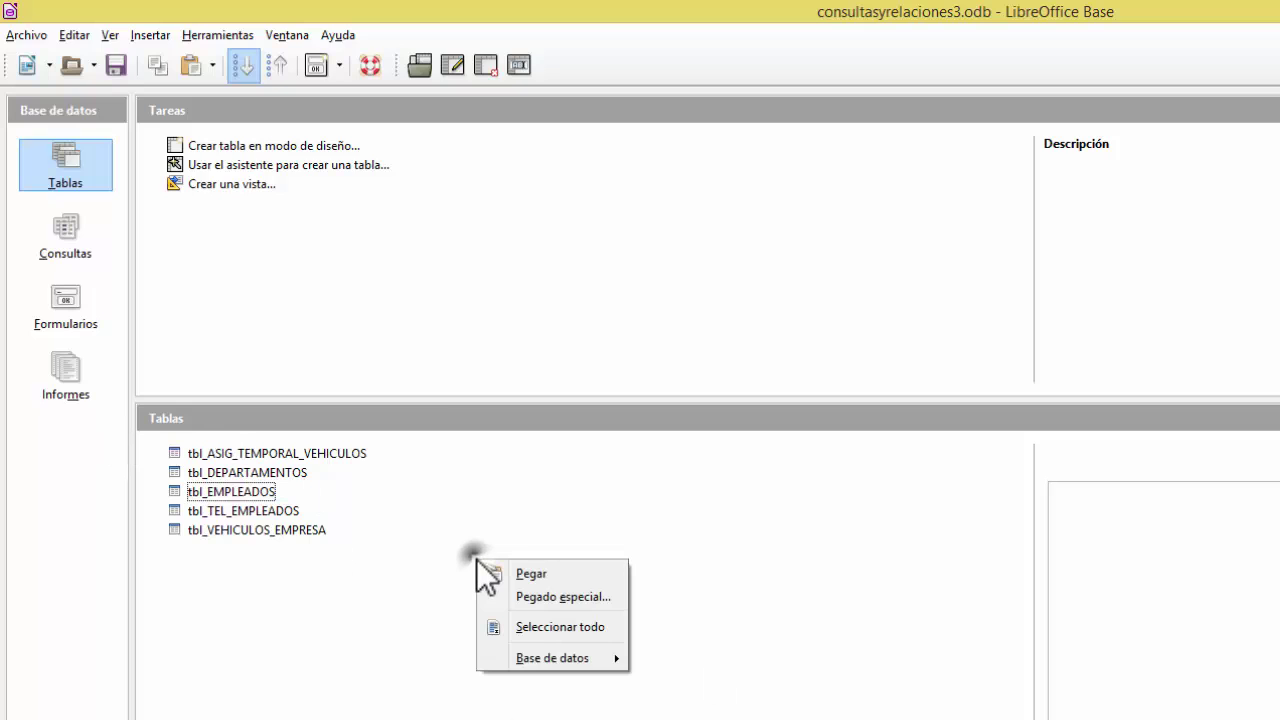
click(569, 573)
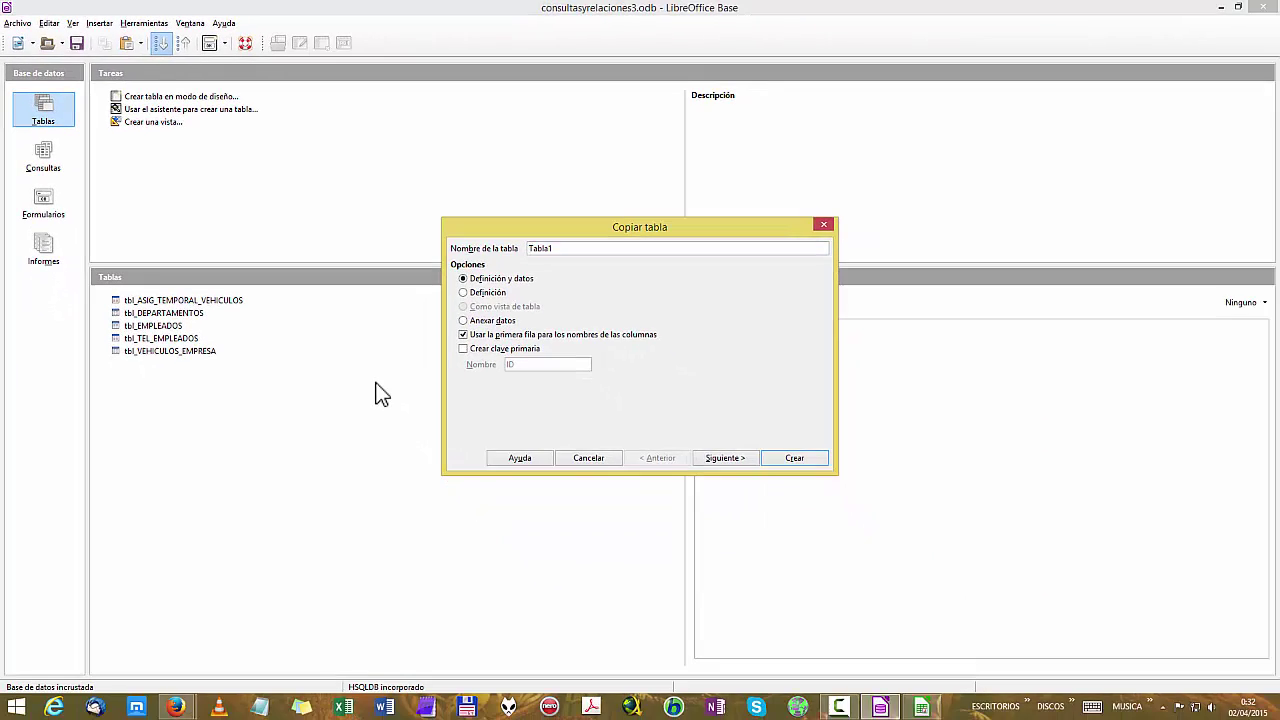
click(921, 707)
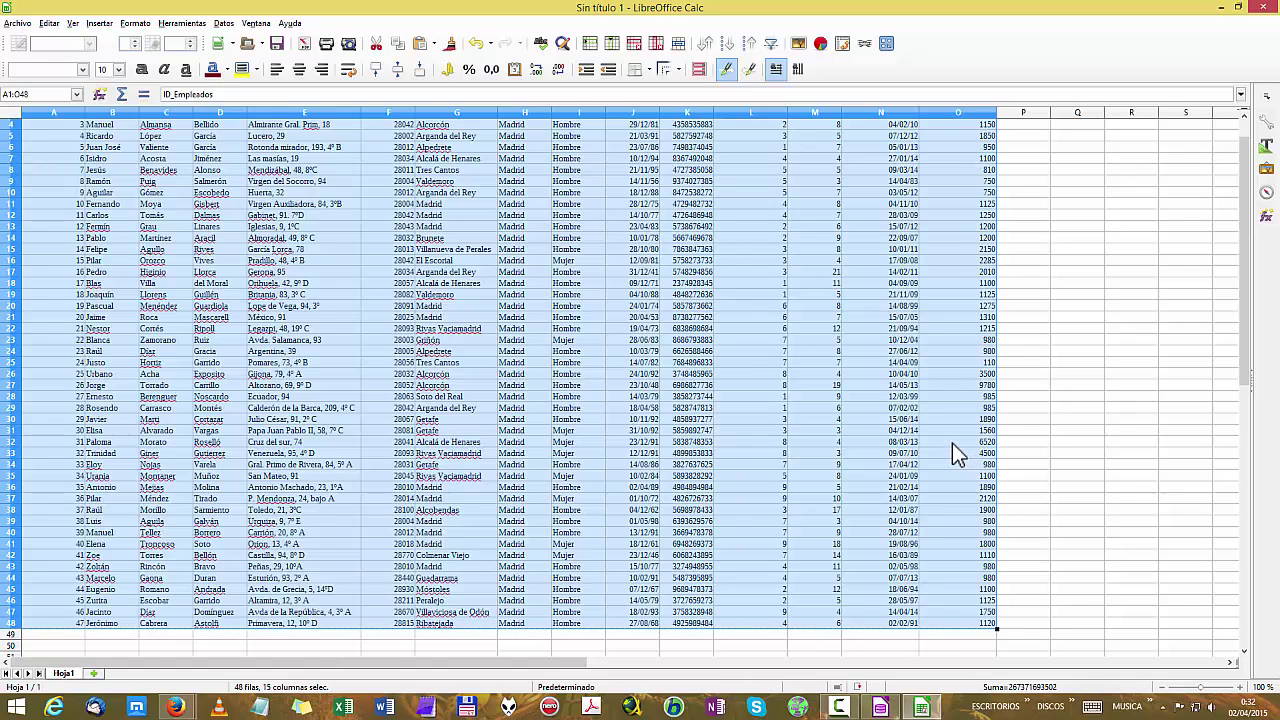
click(889, 707)
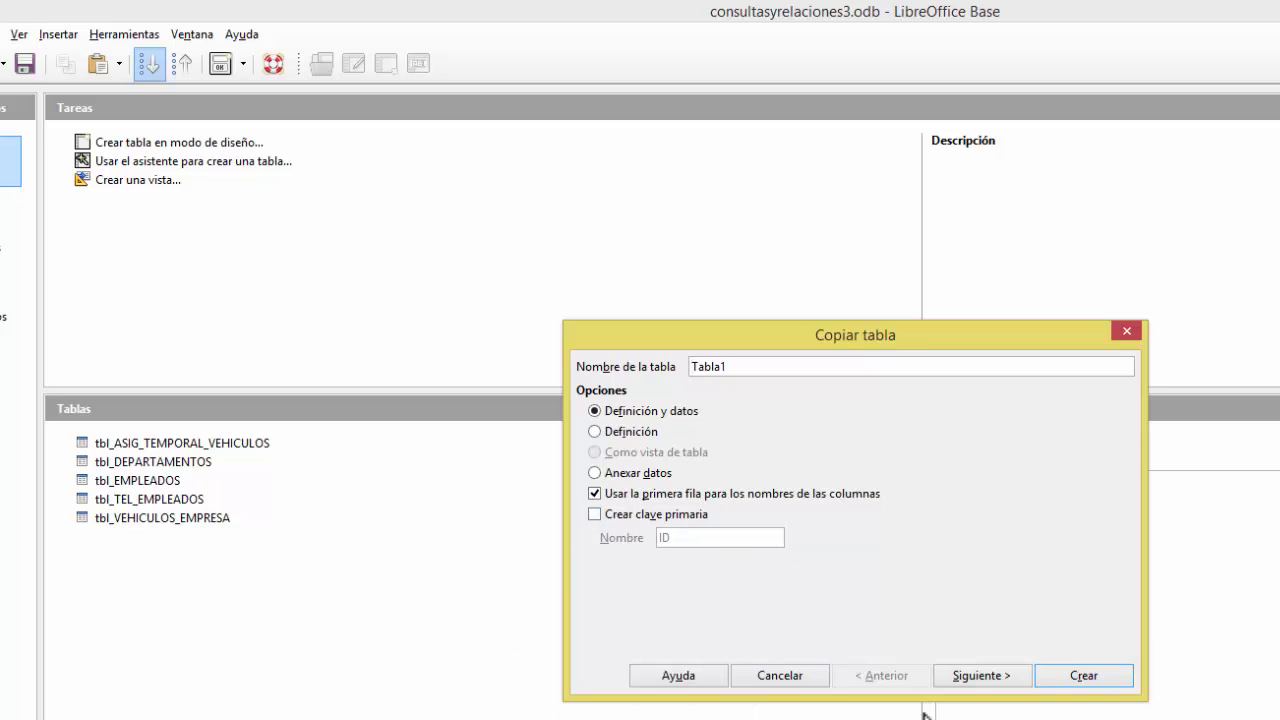
- Include all existing columns from ID_Empleados to SalarioBruto_EUR in the new table and compare them with the Calc sheet
click(979, 678)
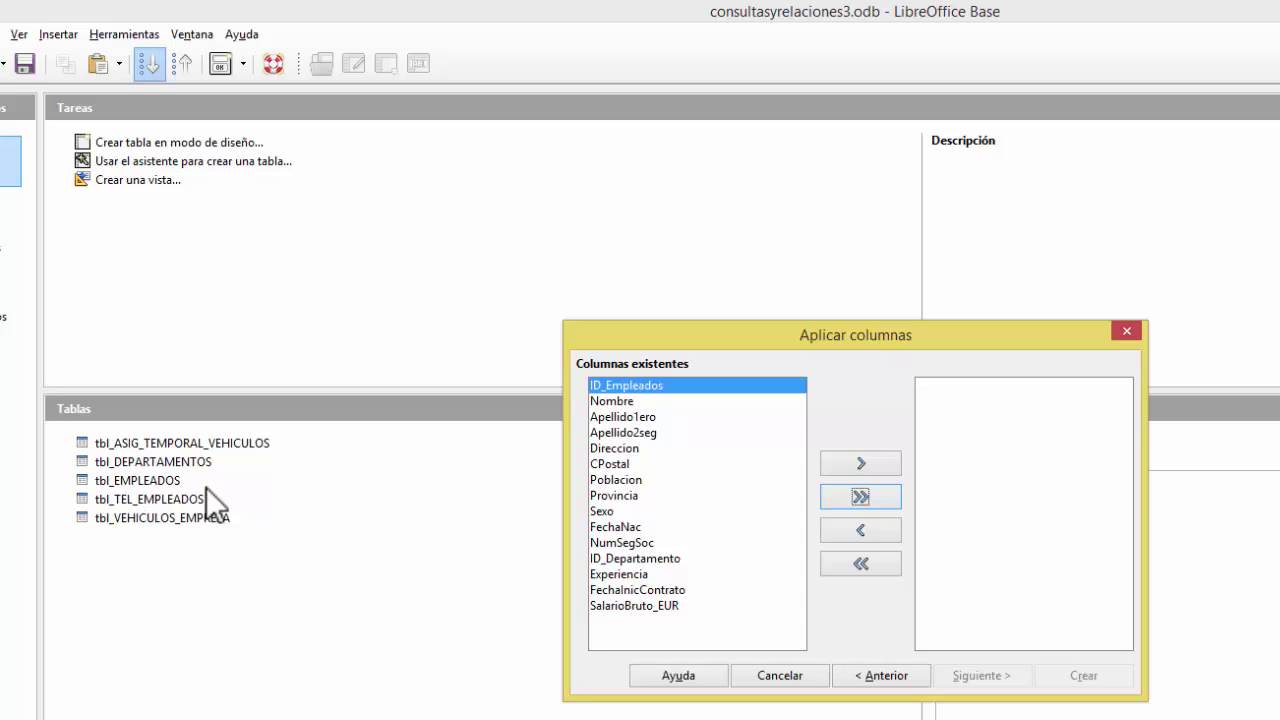
click(872, 501)
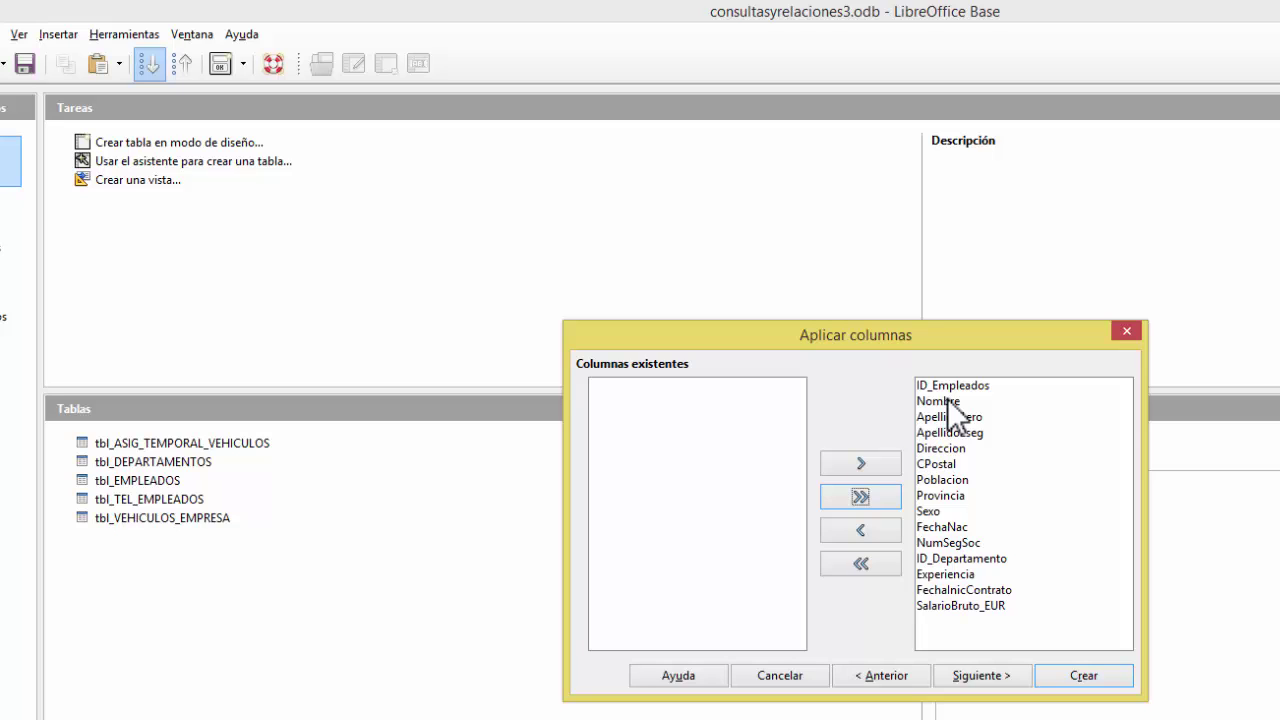
click(940, 385)
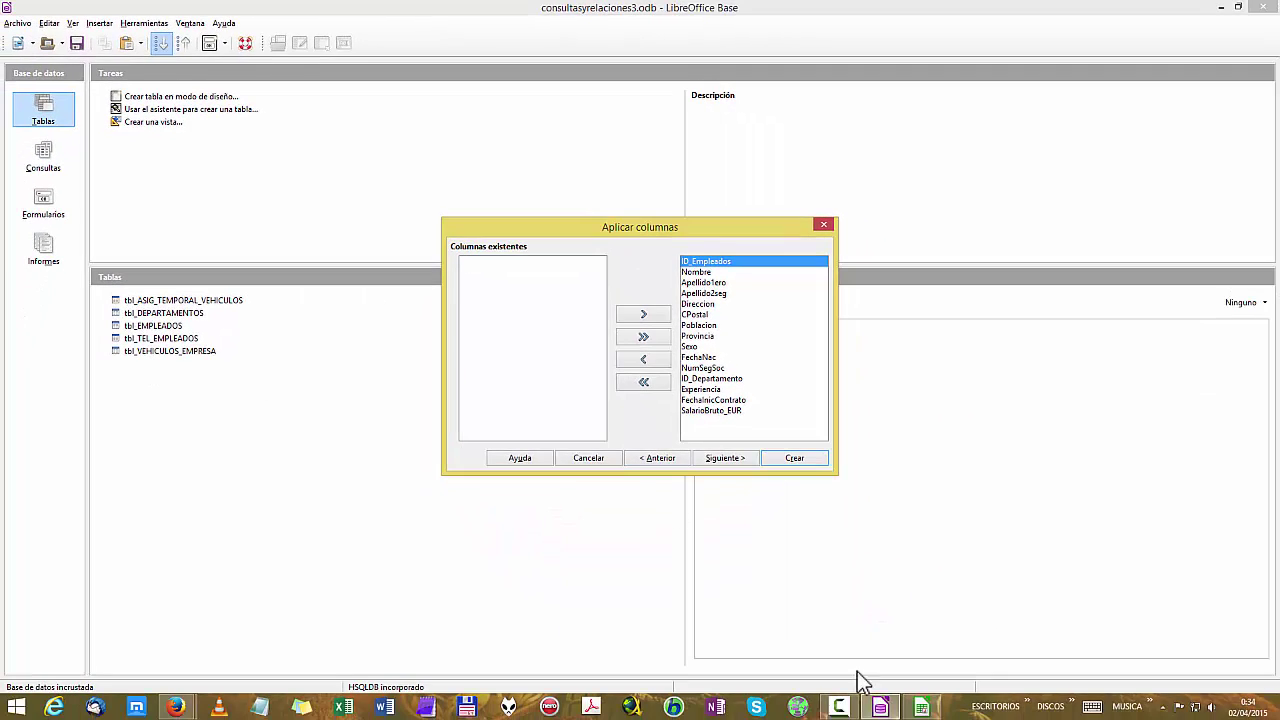
click(921, 707)
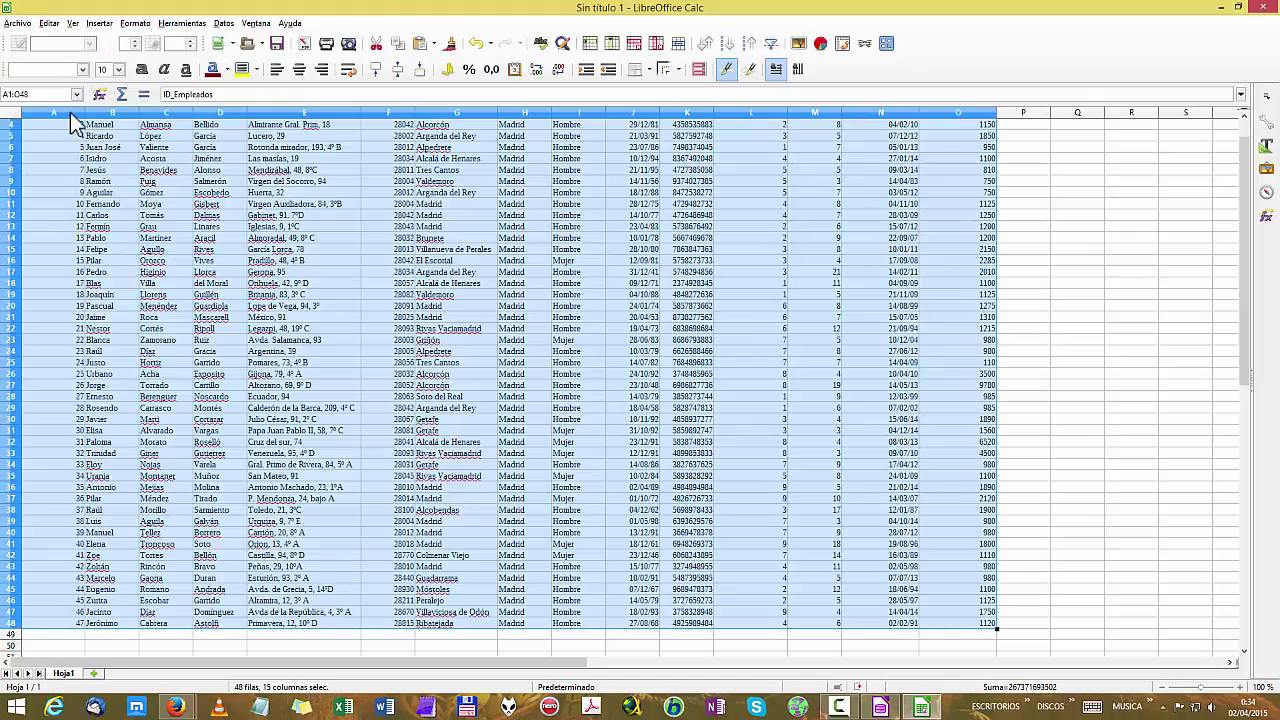
scroll(62, 223, up, 1)
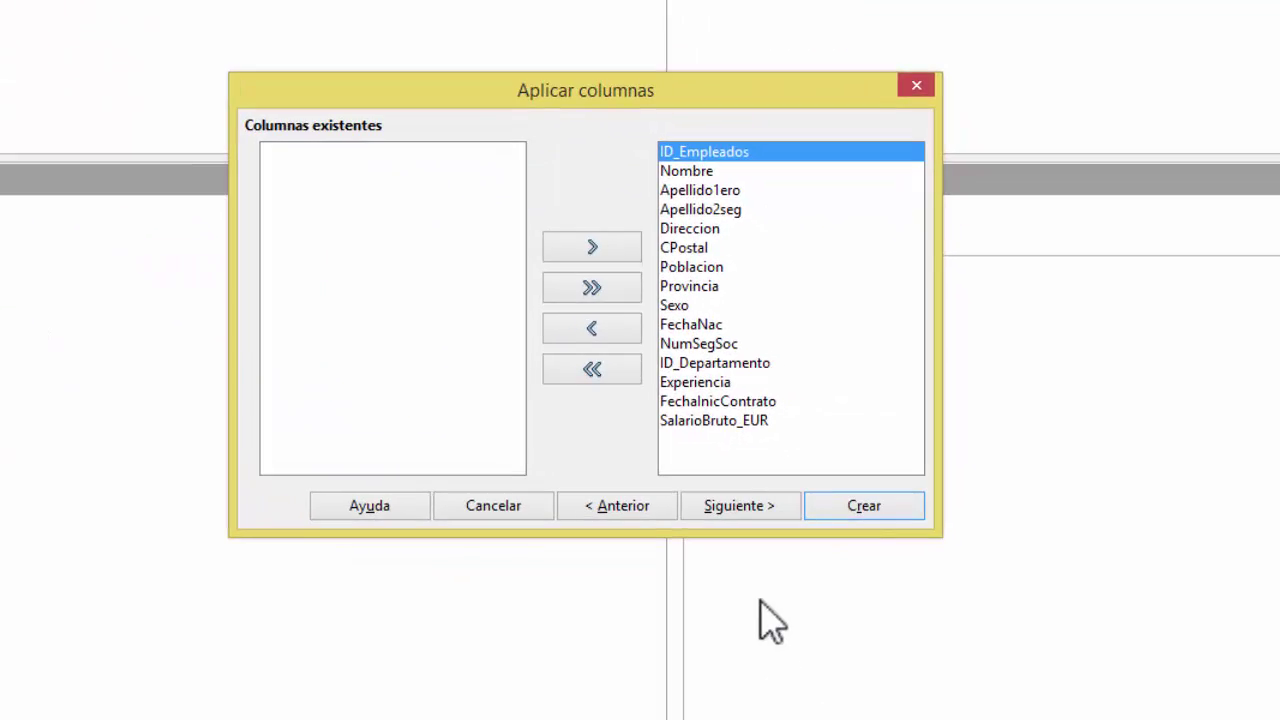
- Set the field type of ID_Empleados to Entero [ INTEGER ] and enlarge the Formato de tipos dialog
click(750, 508)
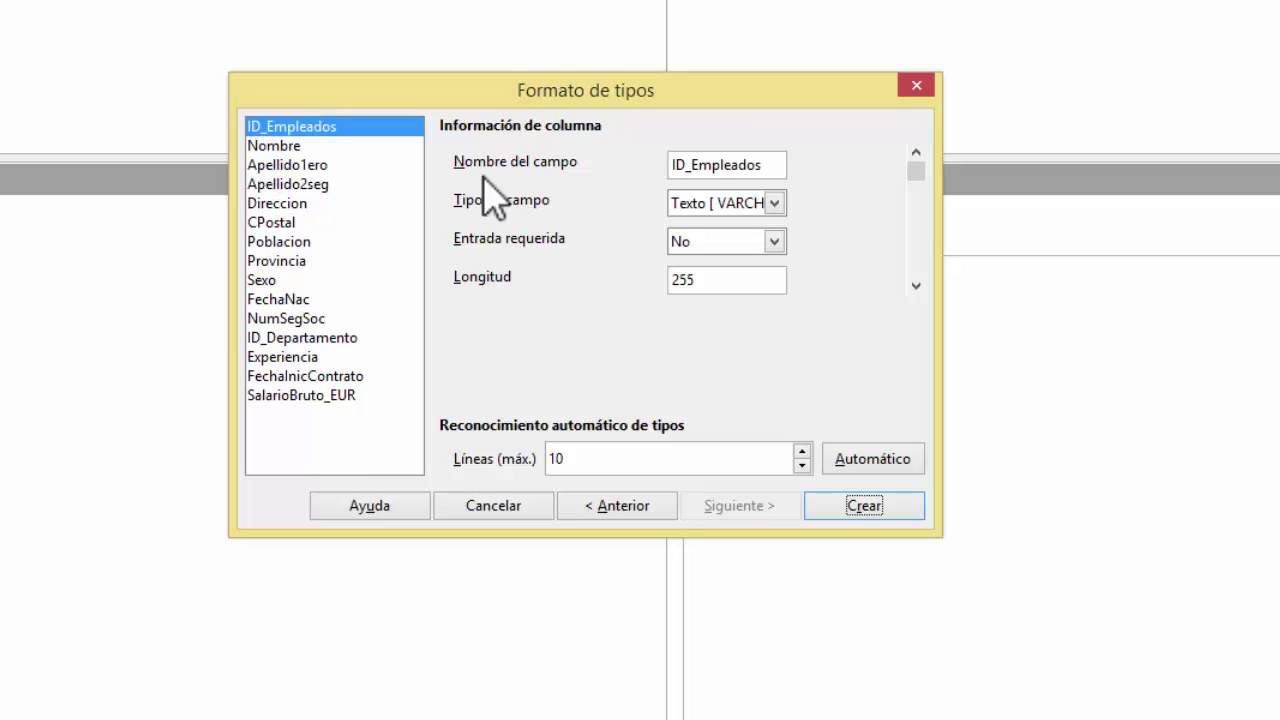
click(776, 203)
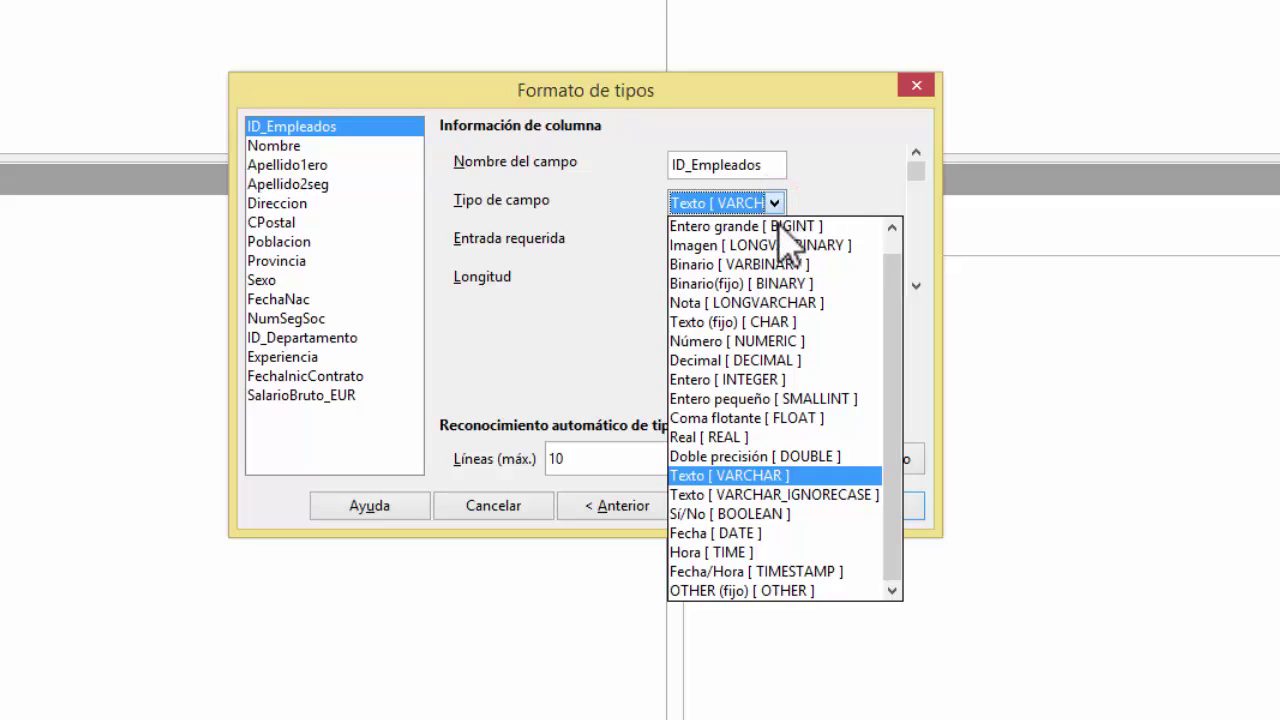
click(705, 384)
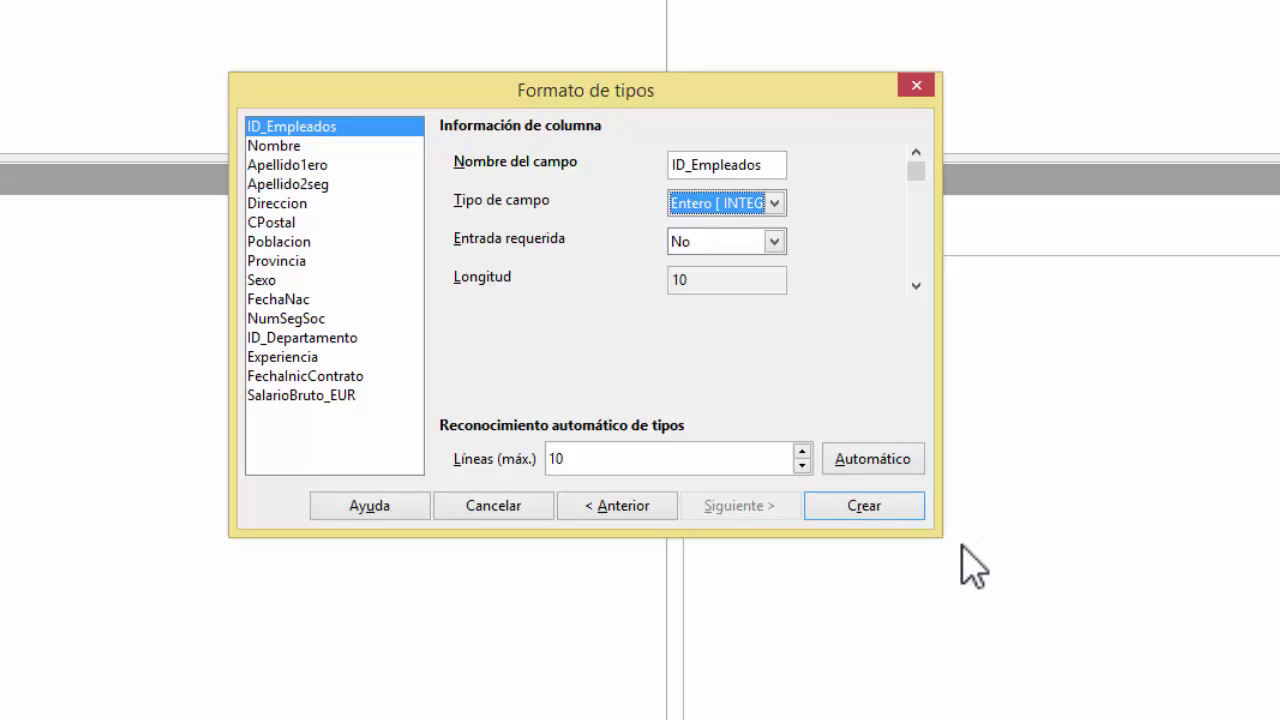
drag(939, 533, 1062, 568)
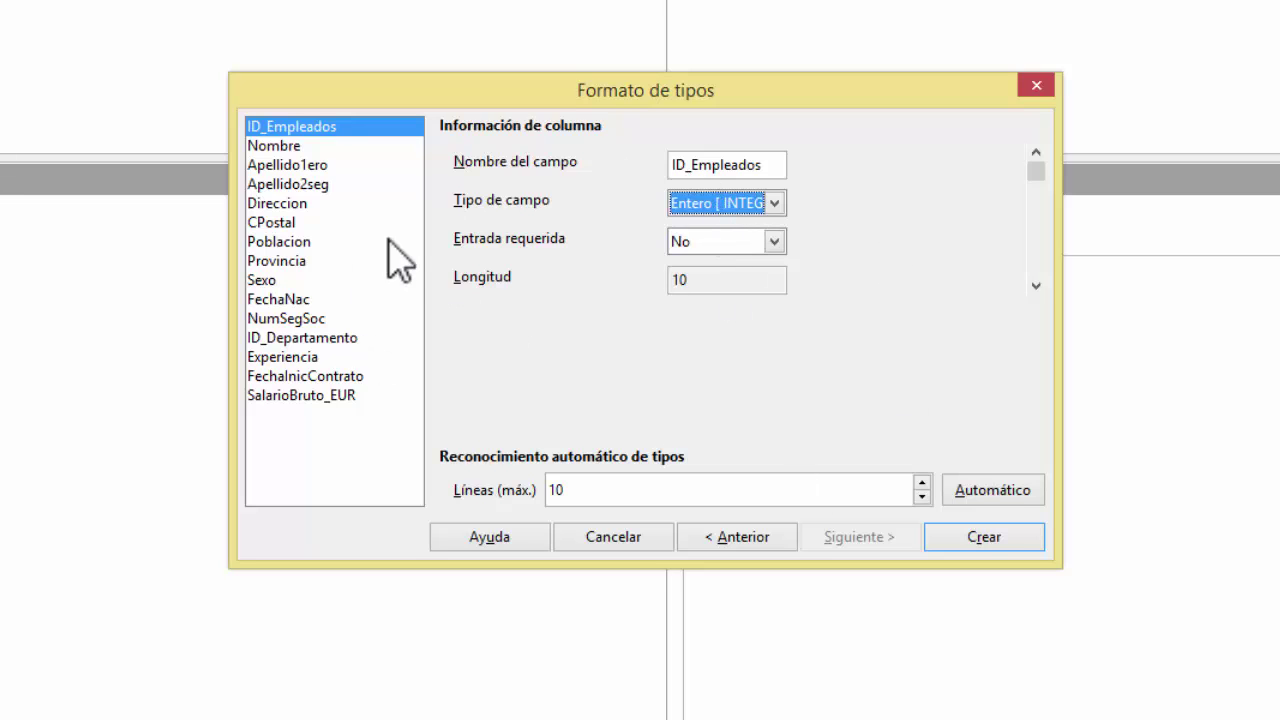
drag(1060, 566, 998, 544)
mouse_move(974, 172)
mouse_down()
mouse_move(969, 262)
mouse_move(973, 152)
mouse_up()
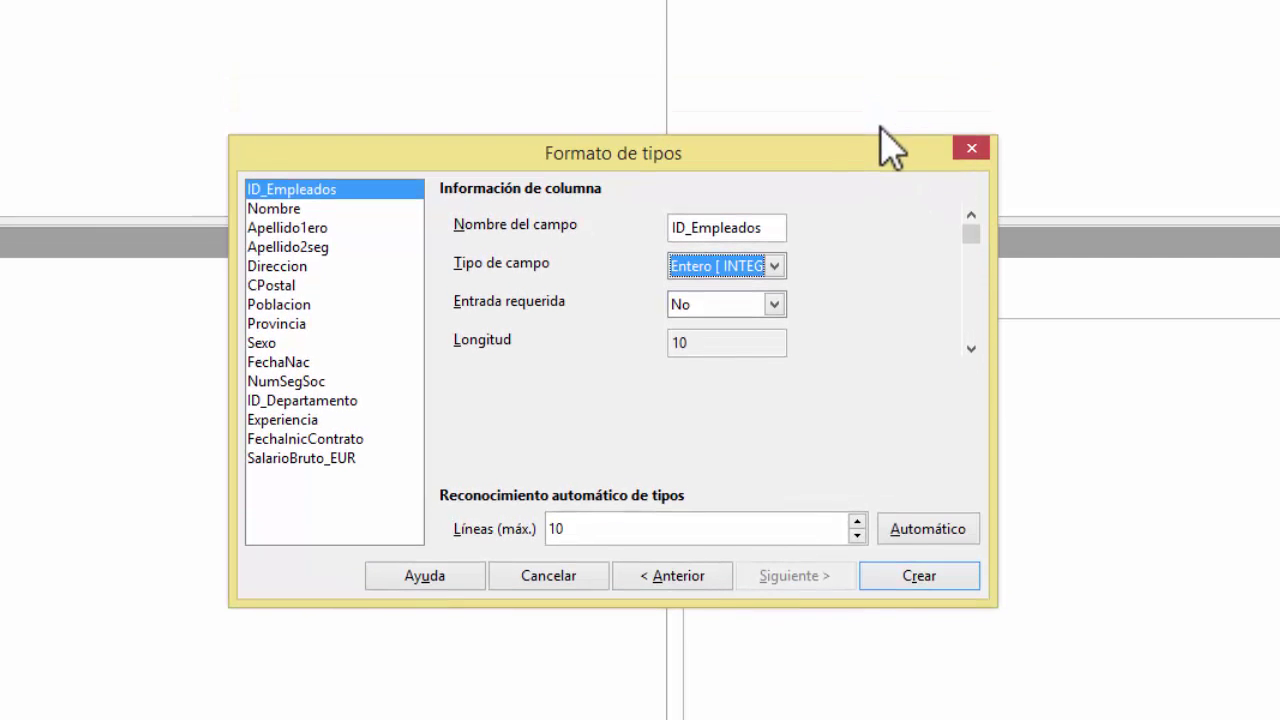
drag(880, 76, 905, 27)
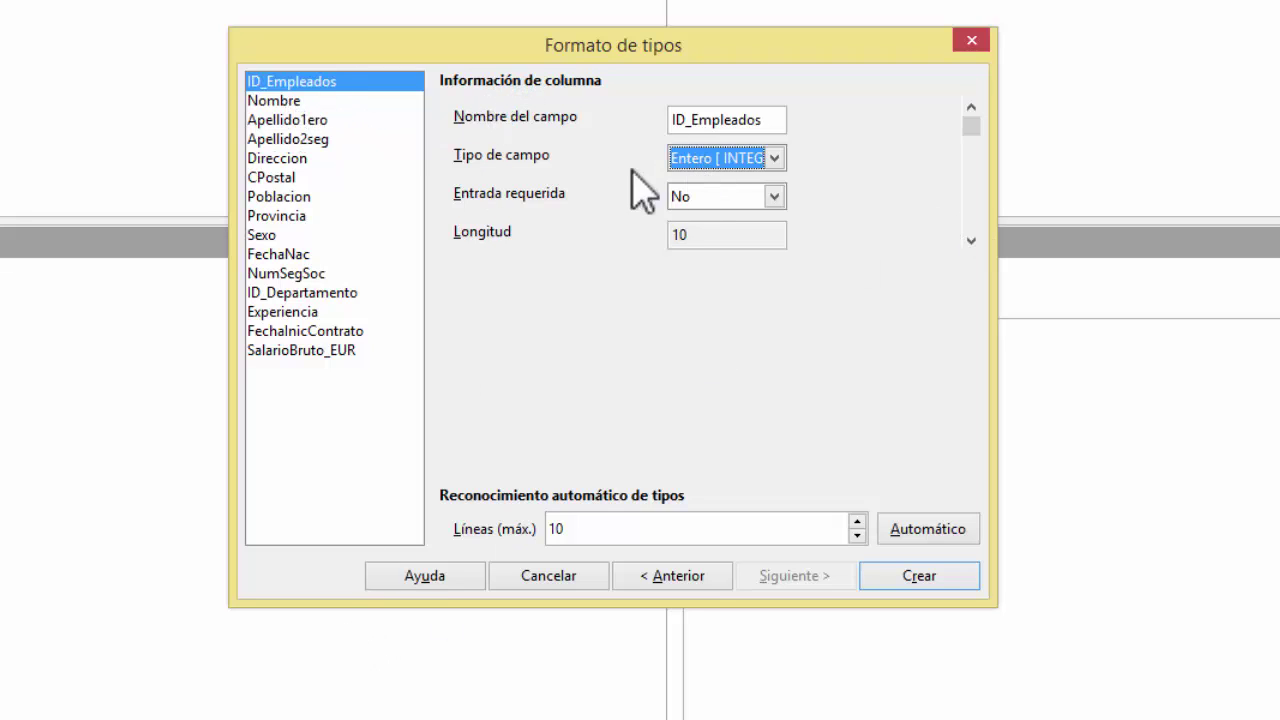
- Try to select several text columns between Nombre and Direccion together for a shared field format
shift+click(304, 102)
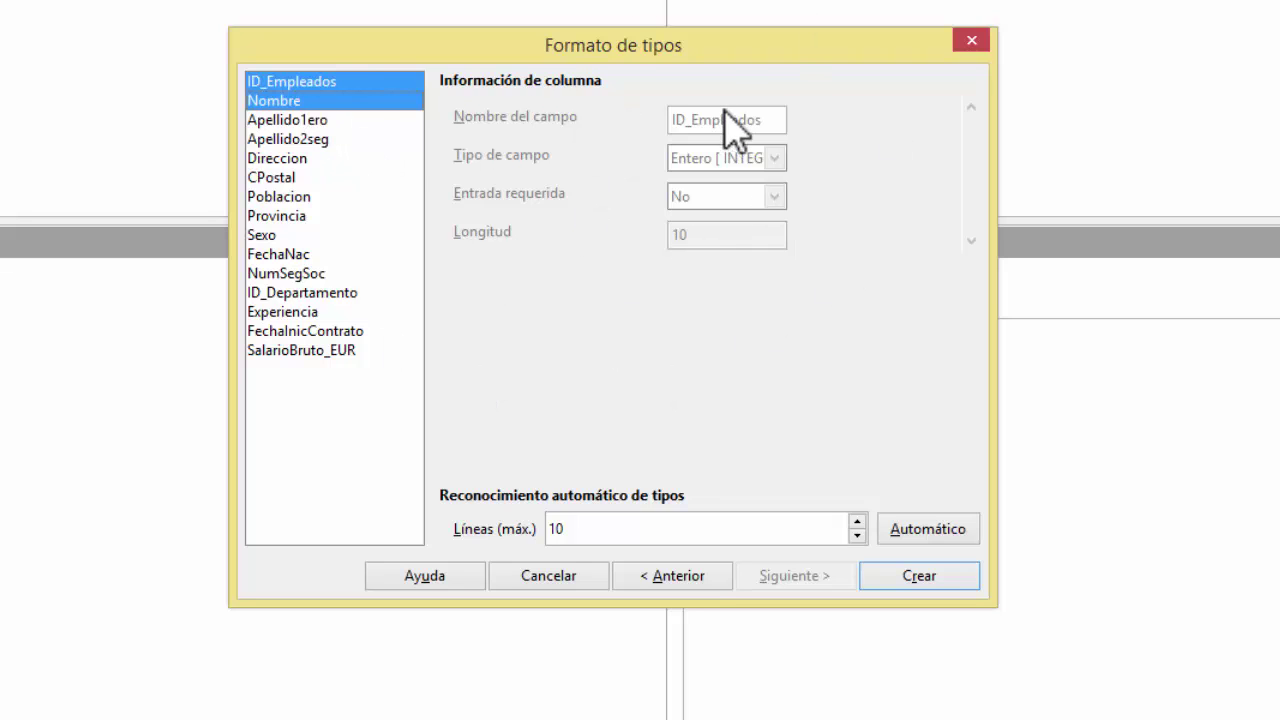
ctrl+click(340, 82)
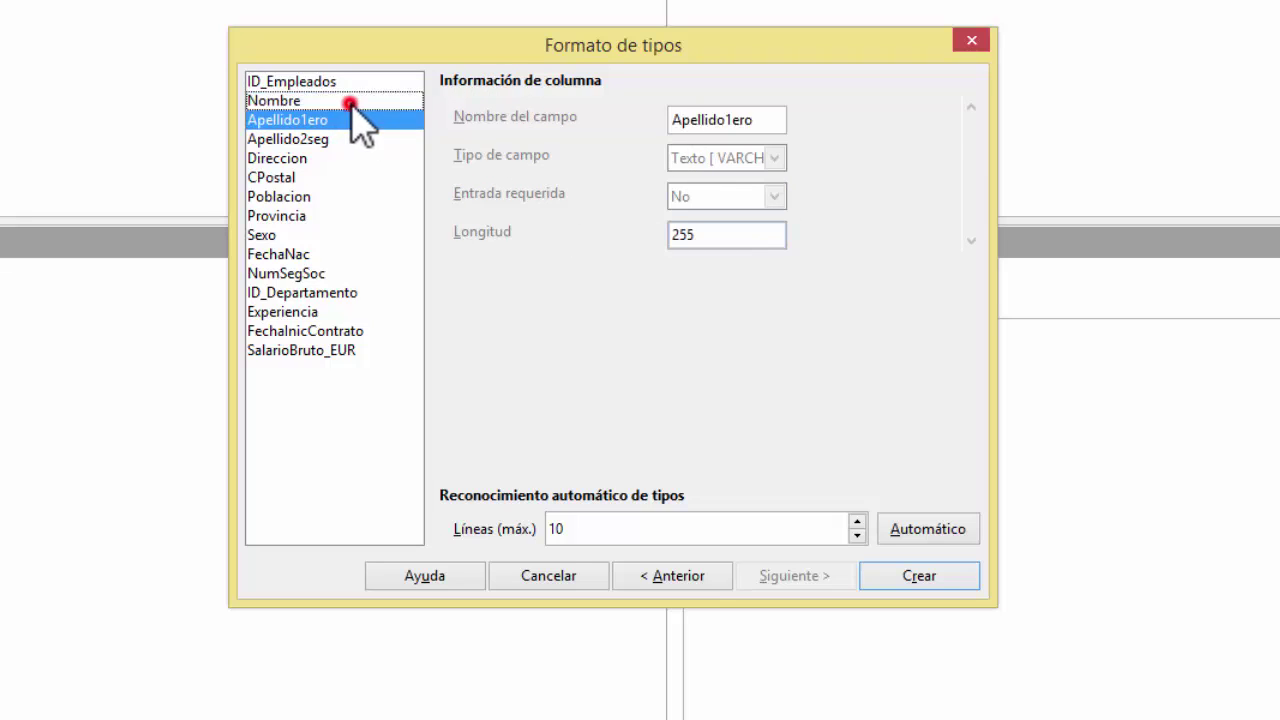
click(330, 120)
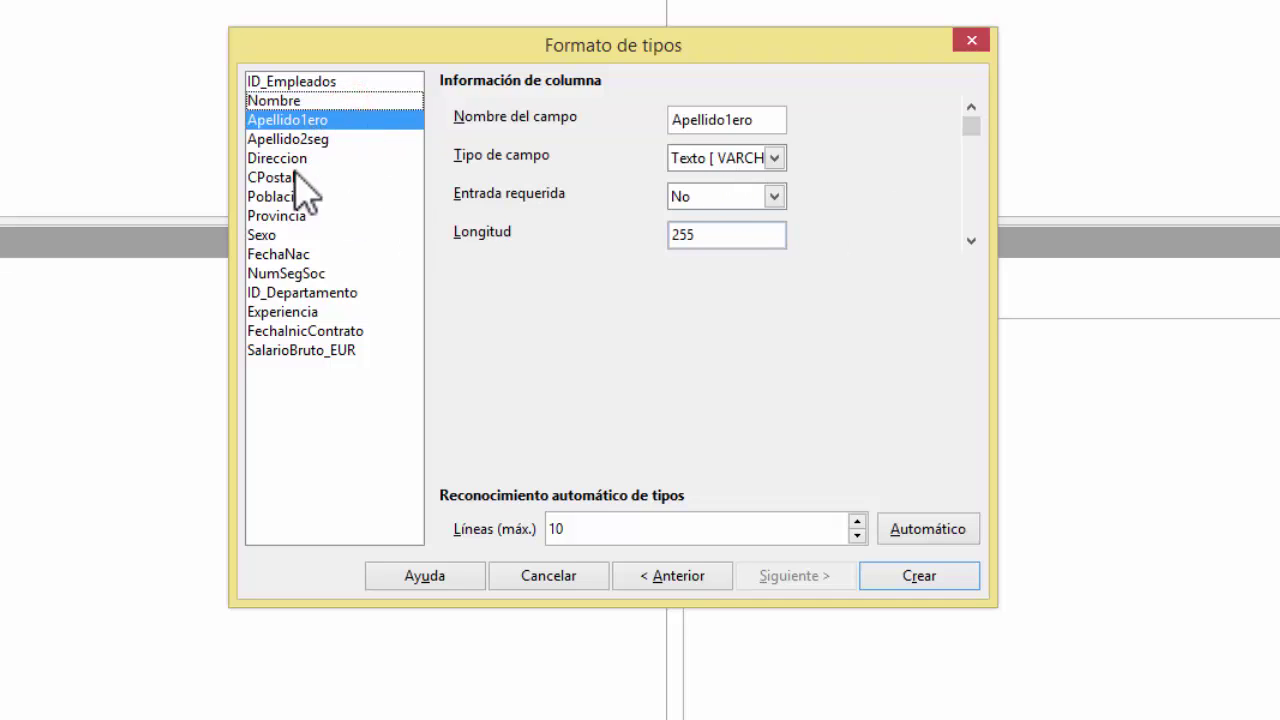
ctrl+click(303, 118)
click(291, 139)
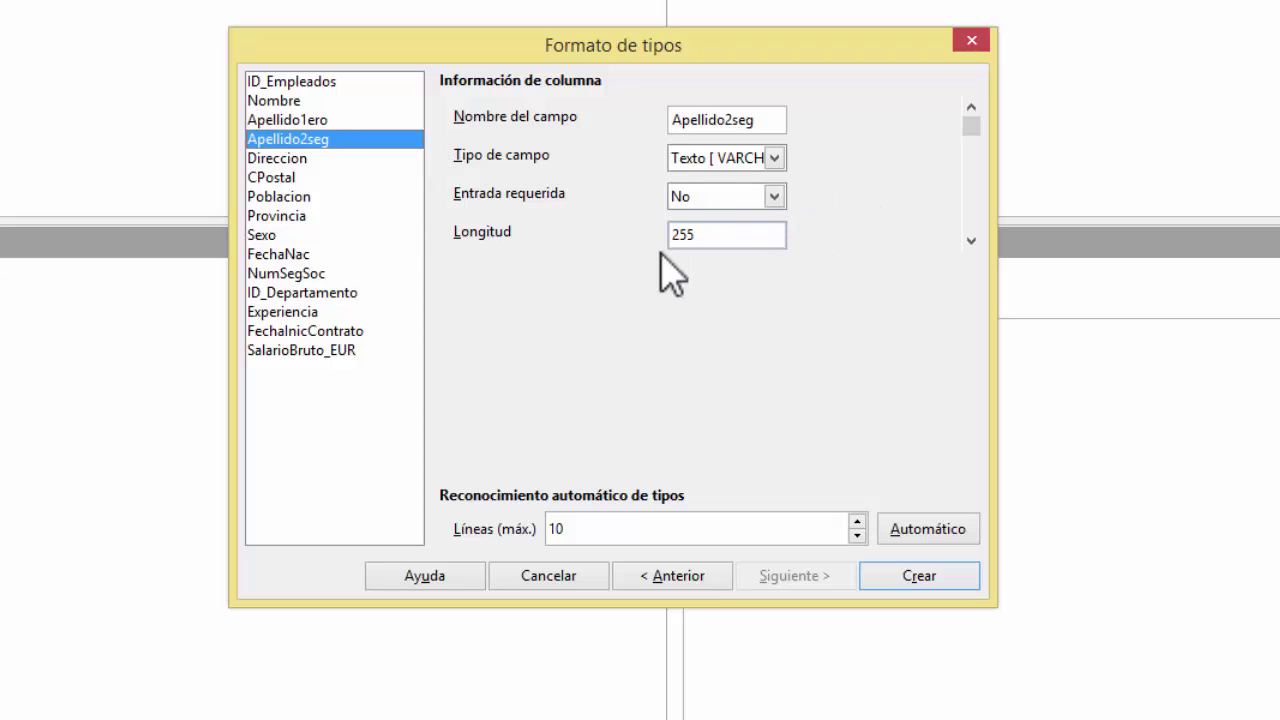
ctrl+click(300, 138)
click(285, 158)
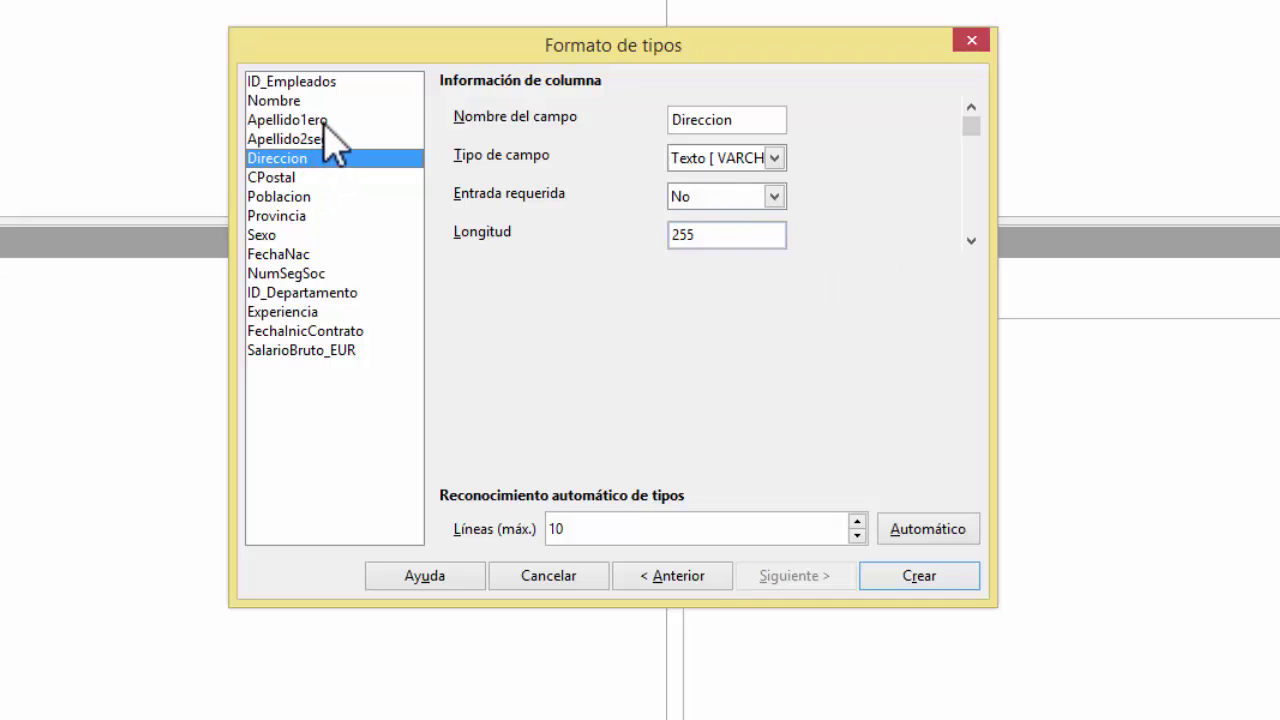
ctrl+click(296, 100)
ctrl+click(288, 158)
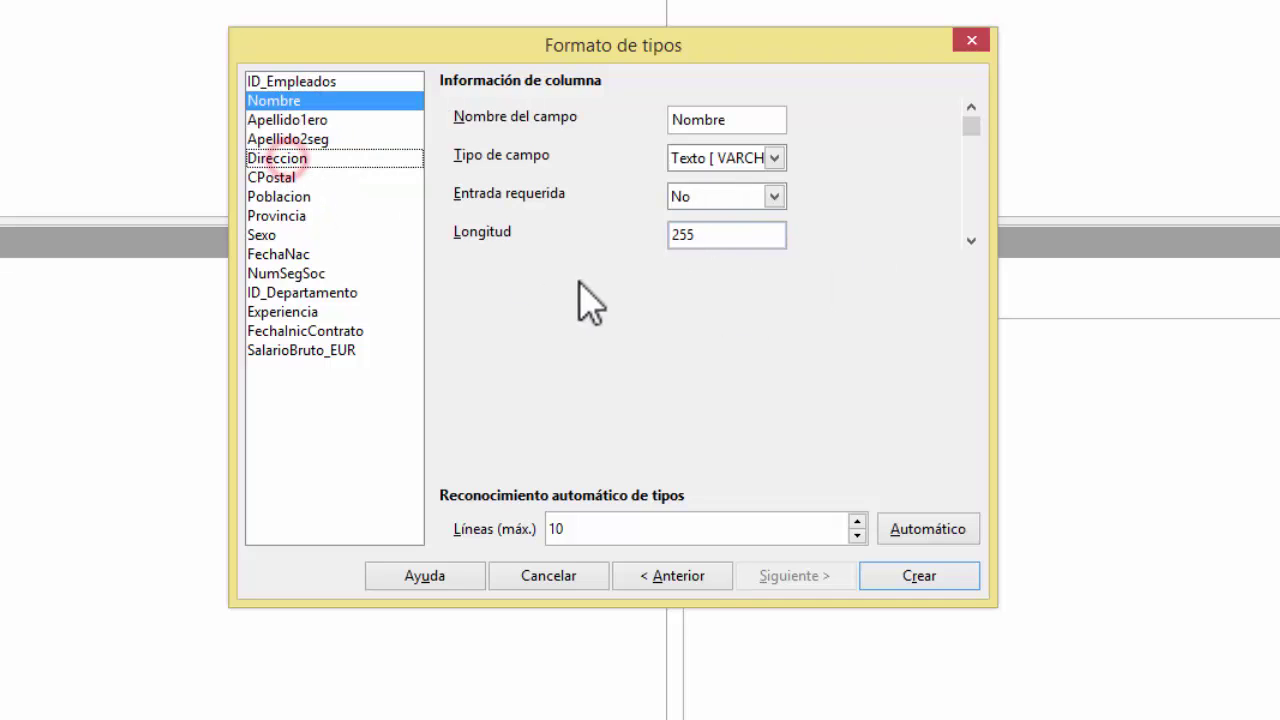
- Set the length of the Nombre field to 20 and create the table without a primary key
double_click(717, 236)
text(2)
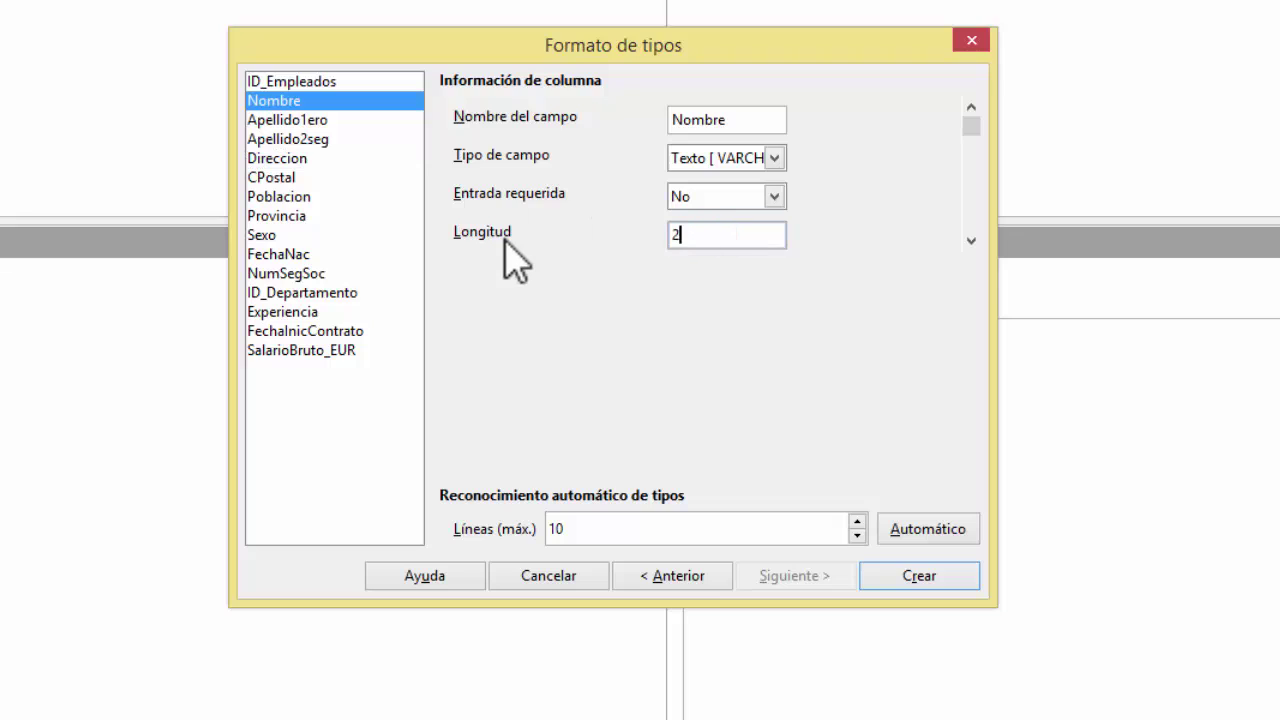
text(0)
key(Return)
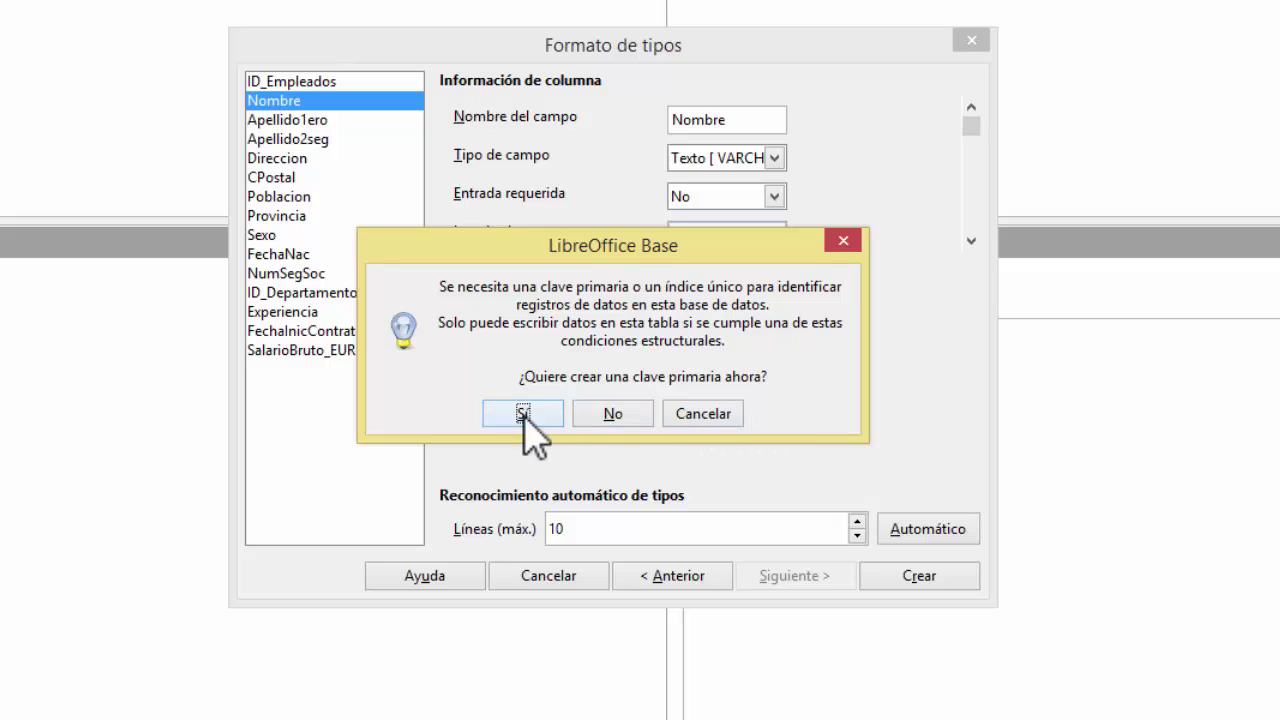
click(624, 414)
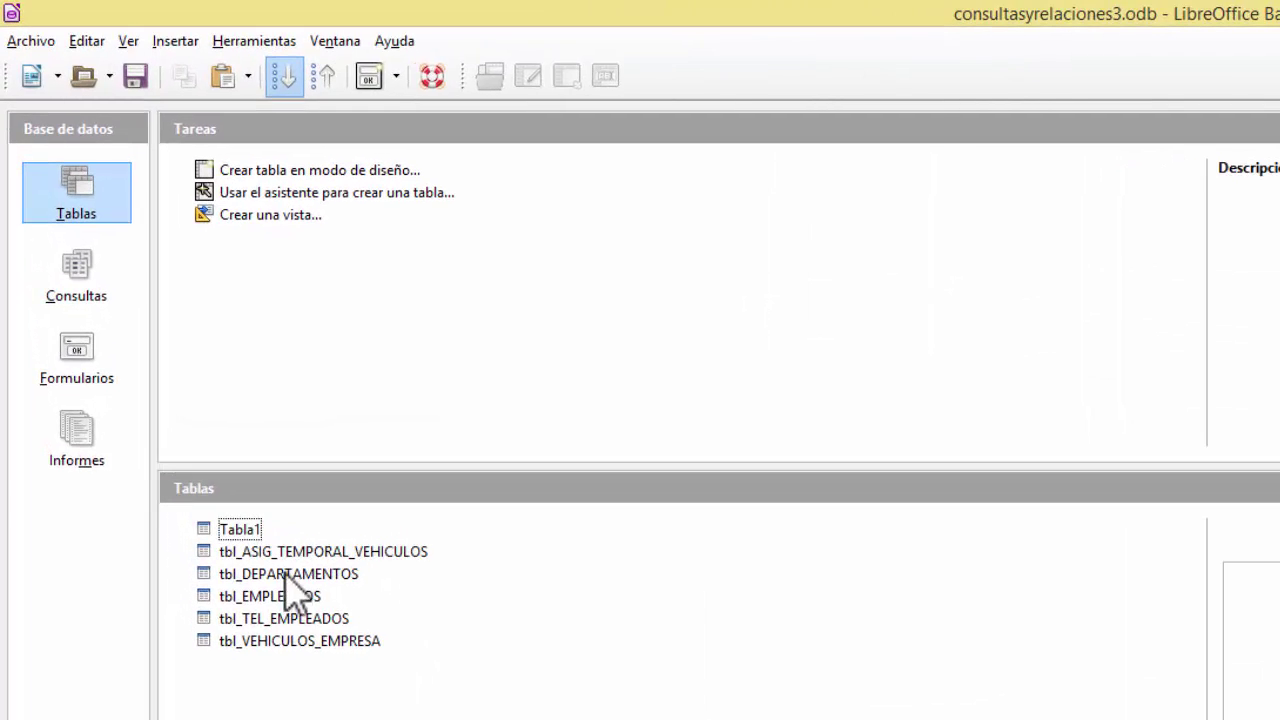
- Delete Tabla1 from the database and confirm its removal
click(250, 529)
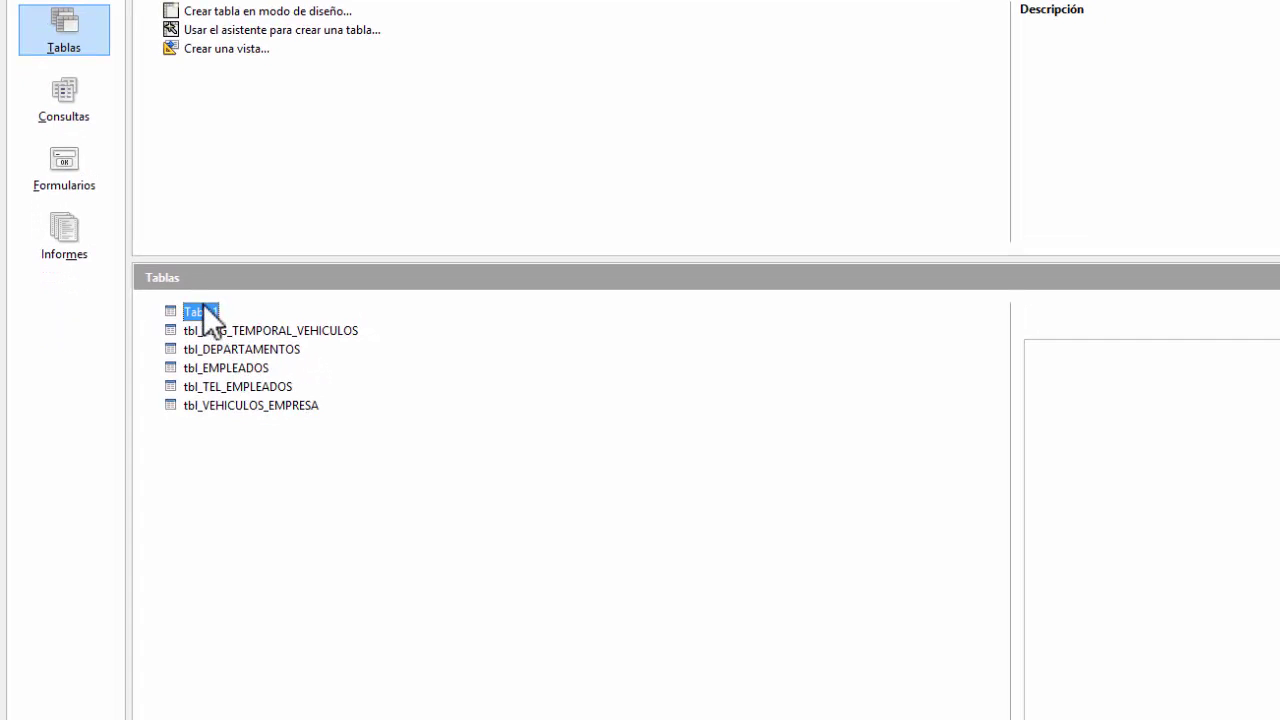
right_click(204, 312)
click(322, 395)
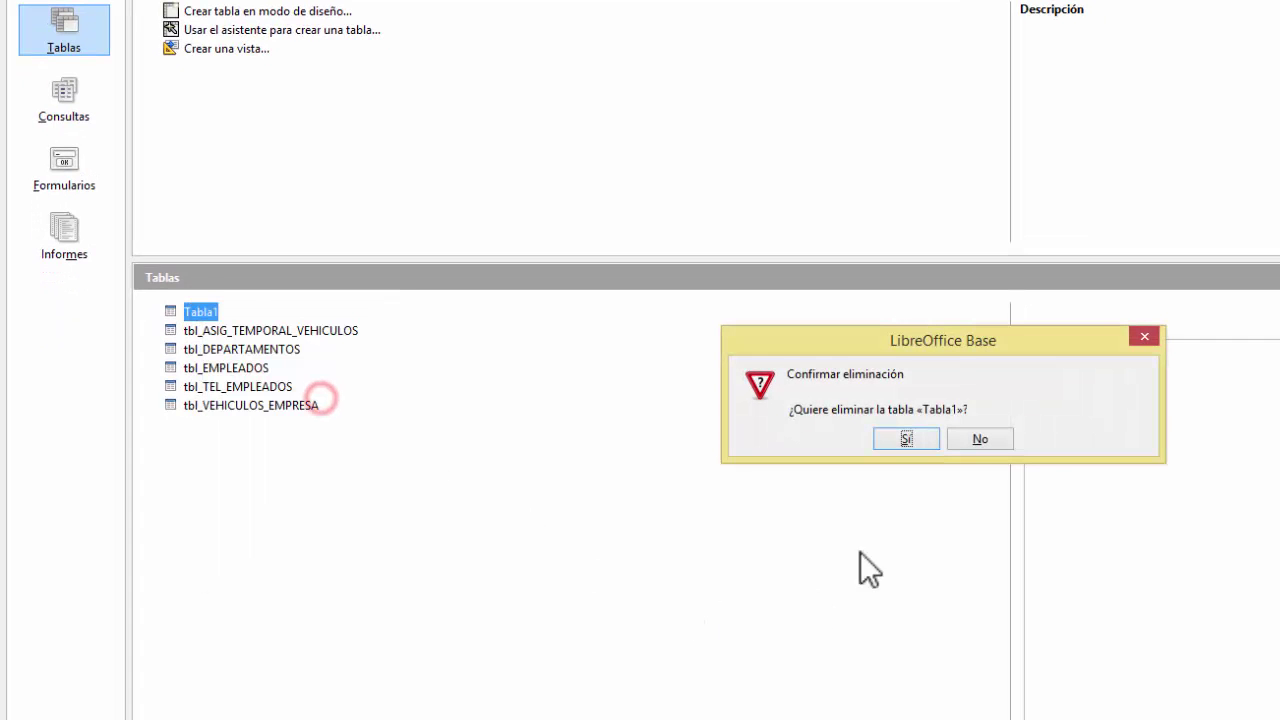
click(898, 432)
- Paste the copied range as a new table with definition and data, include all columns and proceed to the field types
right_click(305, 447)
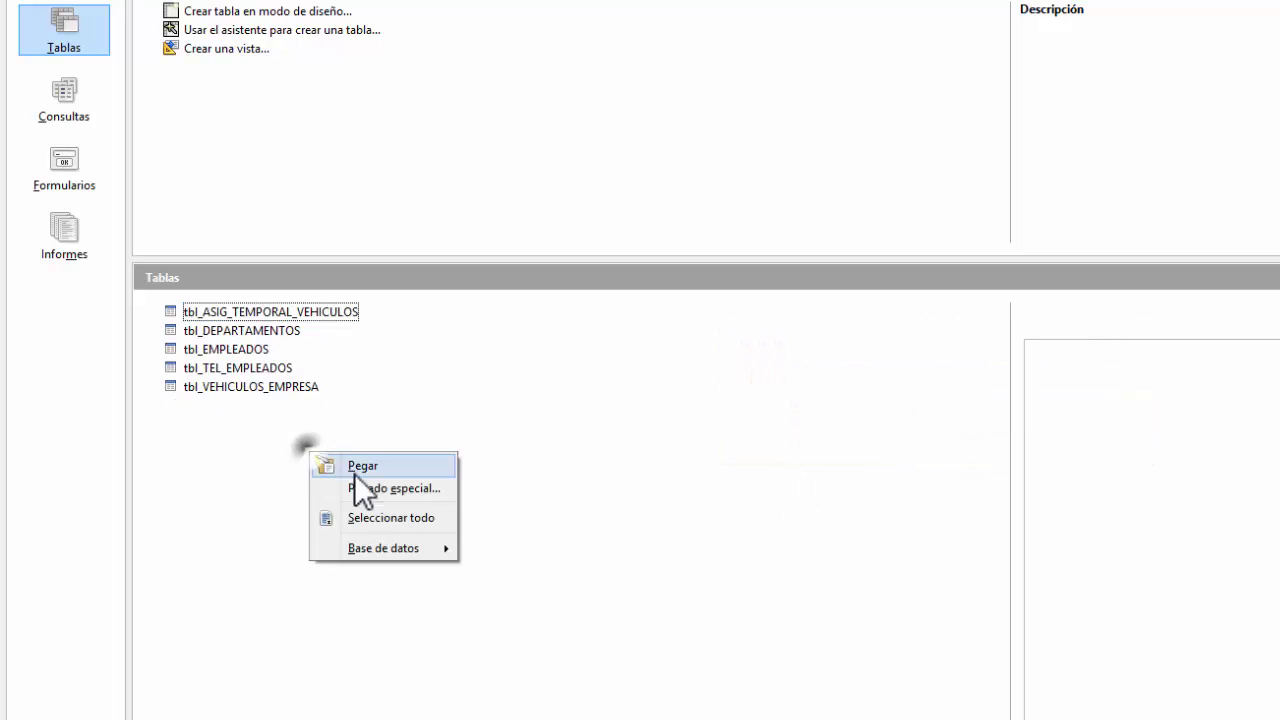
click(403, 470)
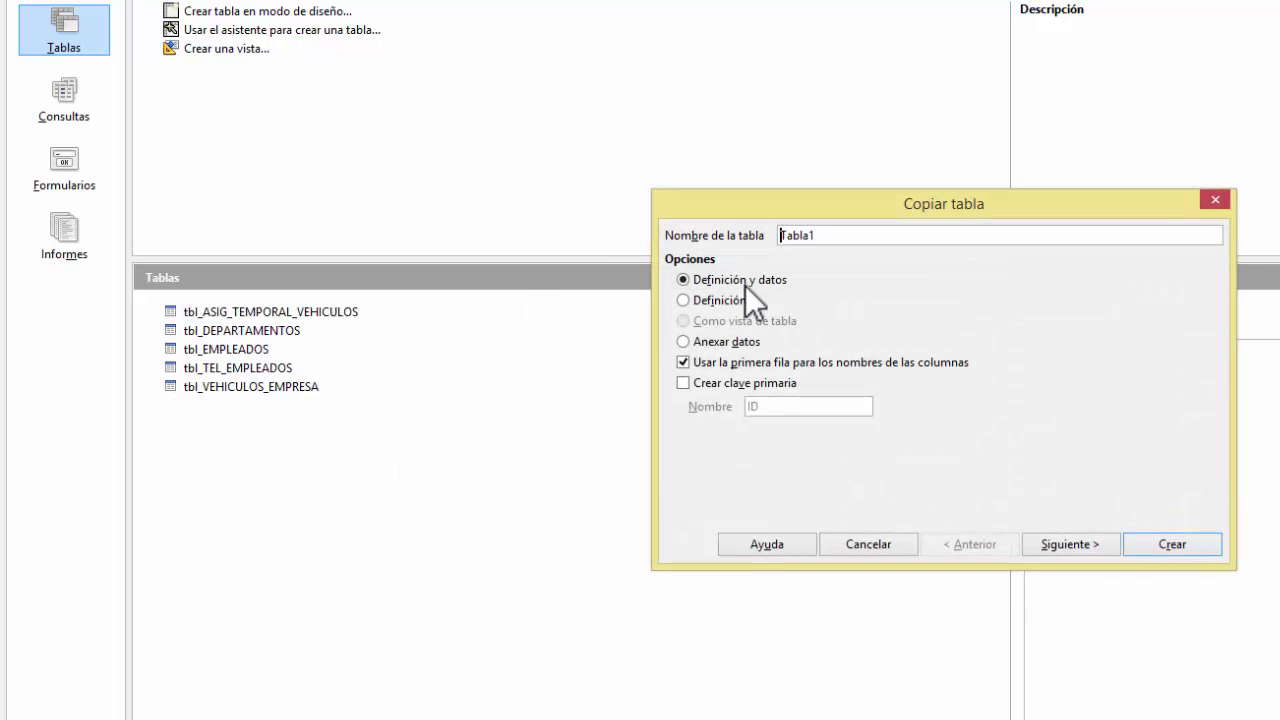
click(1077, 549)
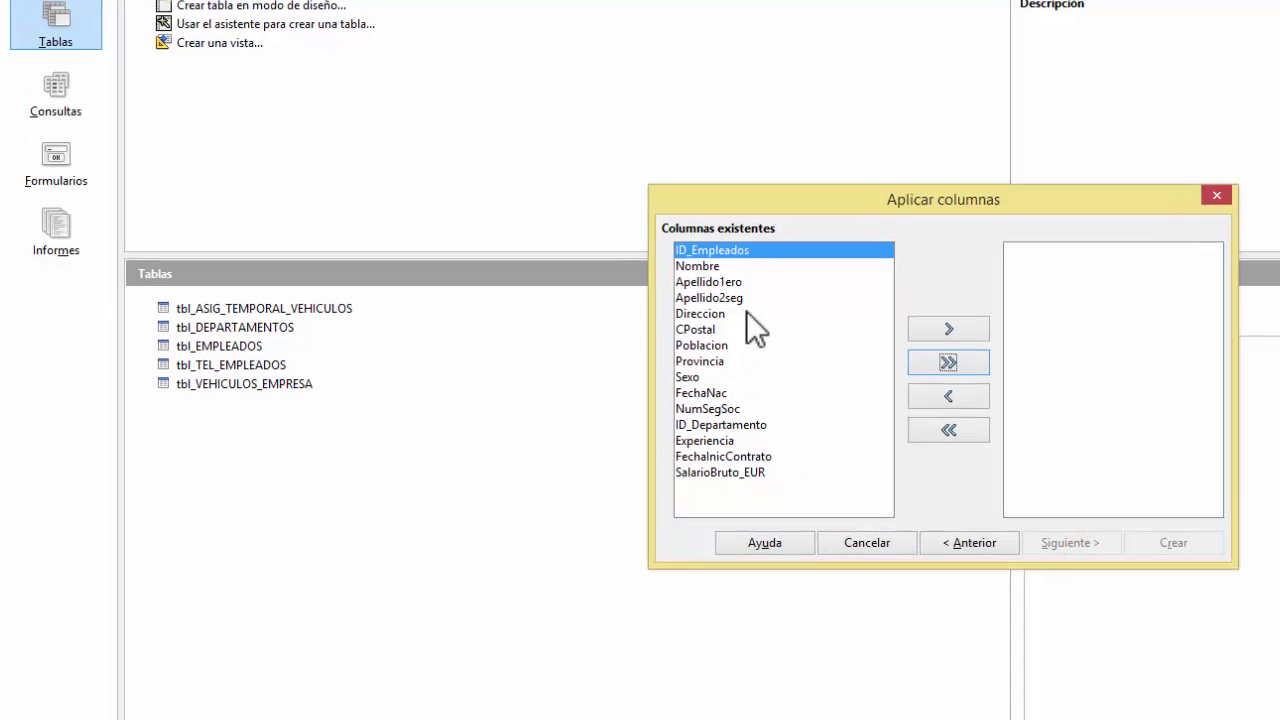
click(945, 364)
click(1073, 524)
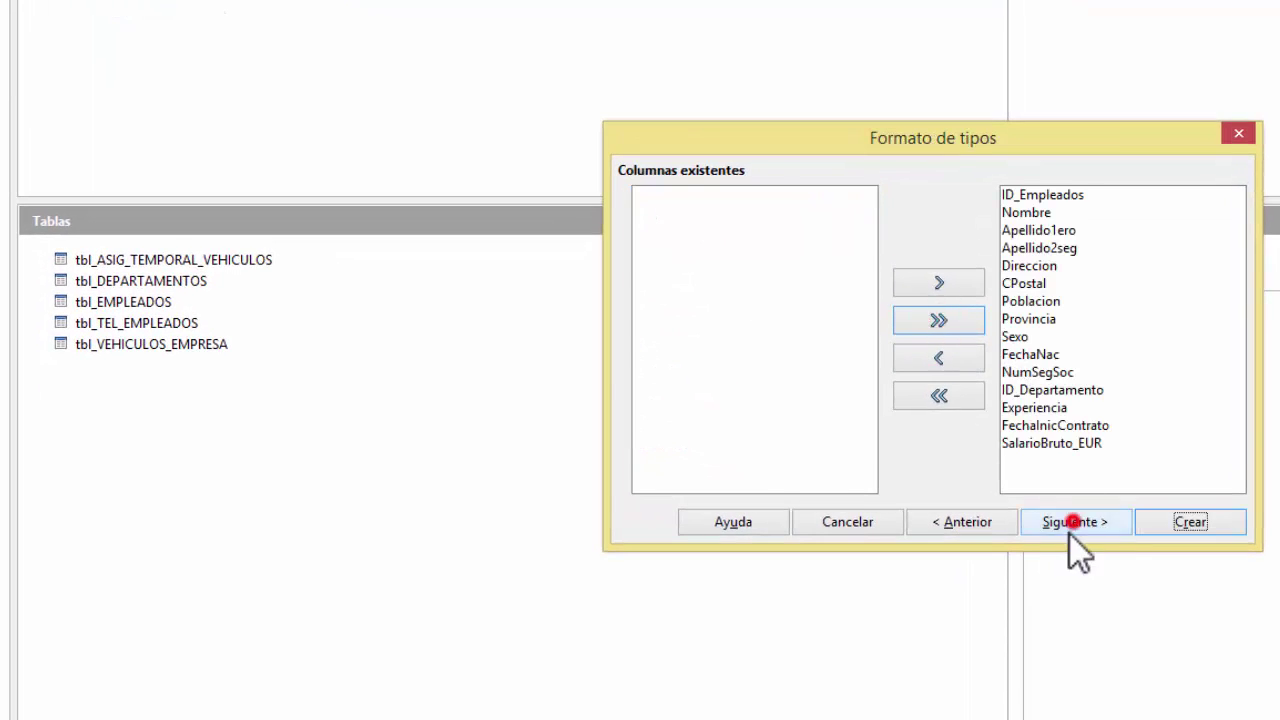
- Set the field type of ID_Empleados to Entero [ INTEGER ]
click(1055, 244)
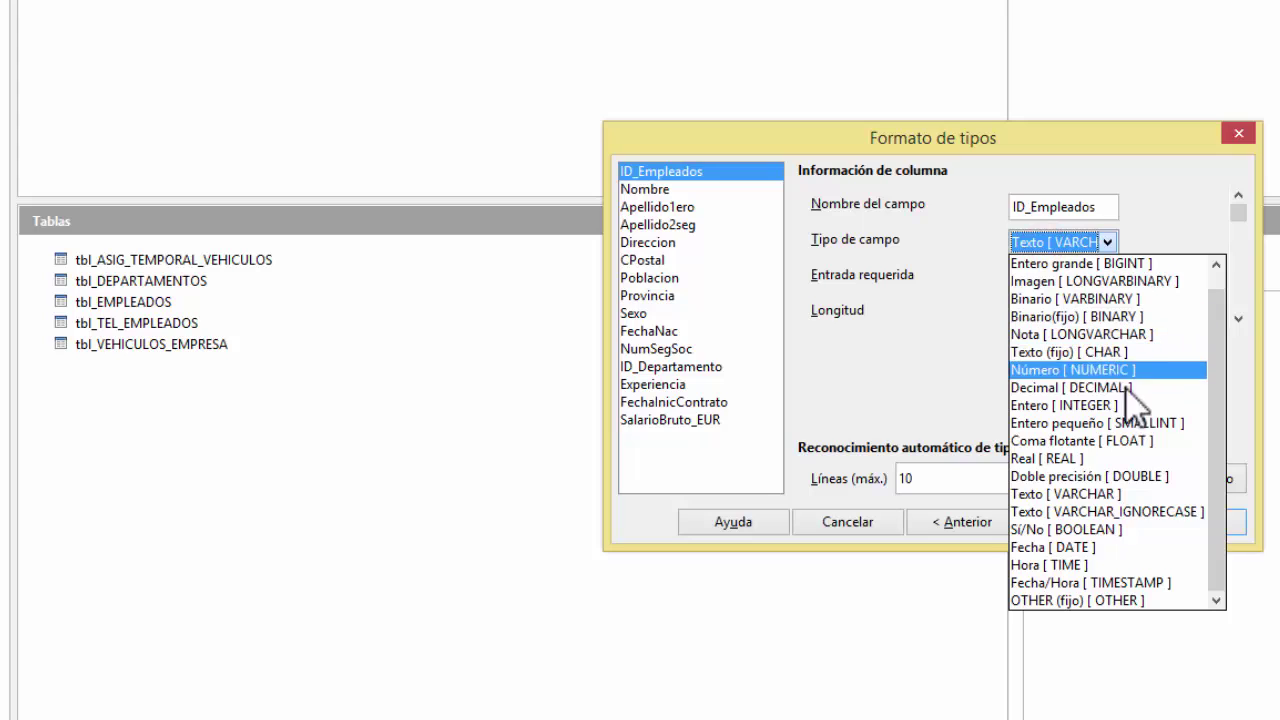
click(1104, 405)
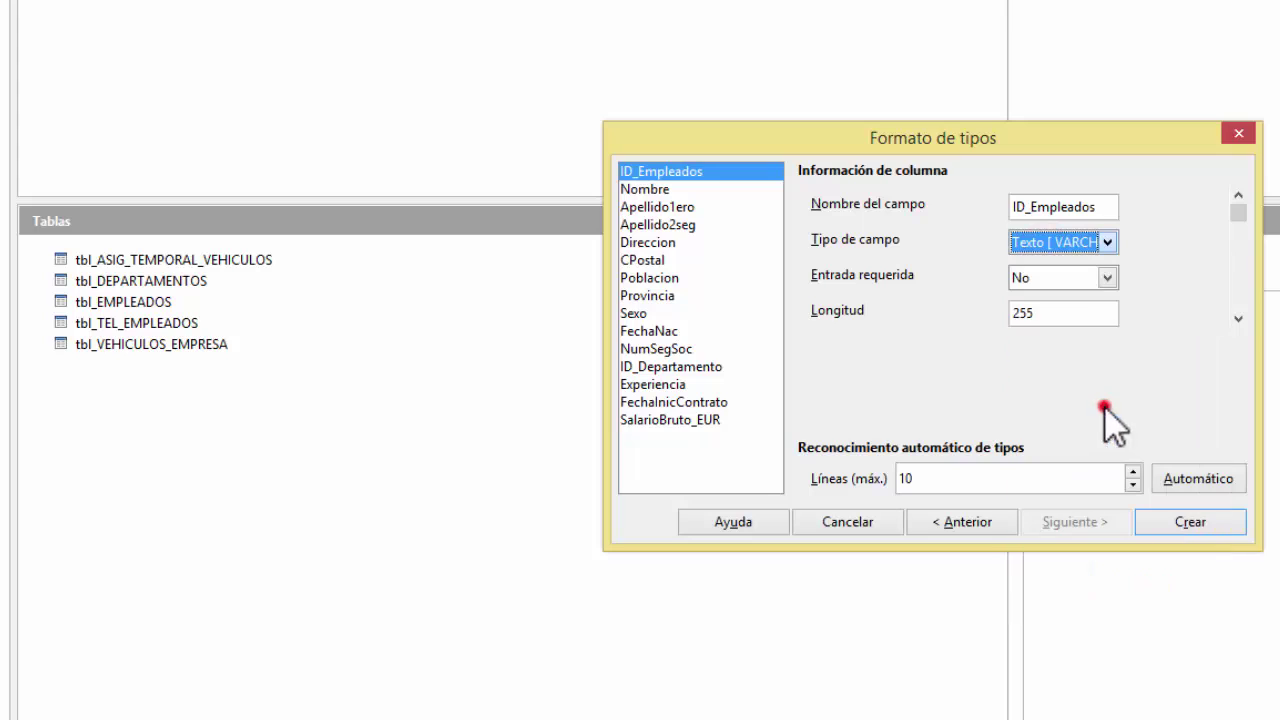
ctrl+click(676, 172)
ctrl+click(682, 173)
- Set the length of the Nombre field to 20
ctrl+click(712, 191)
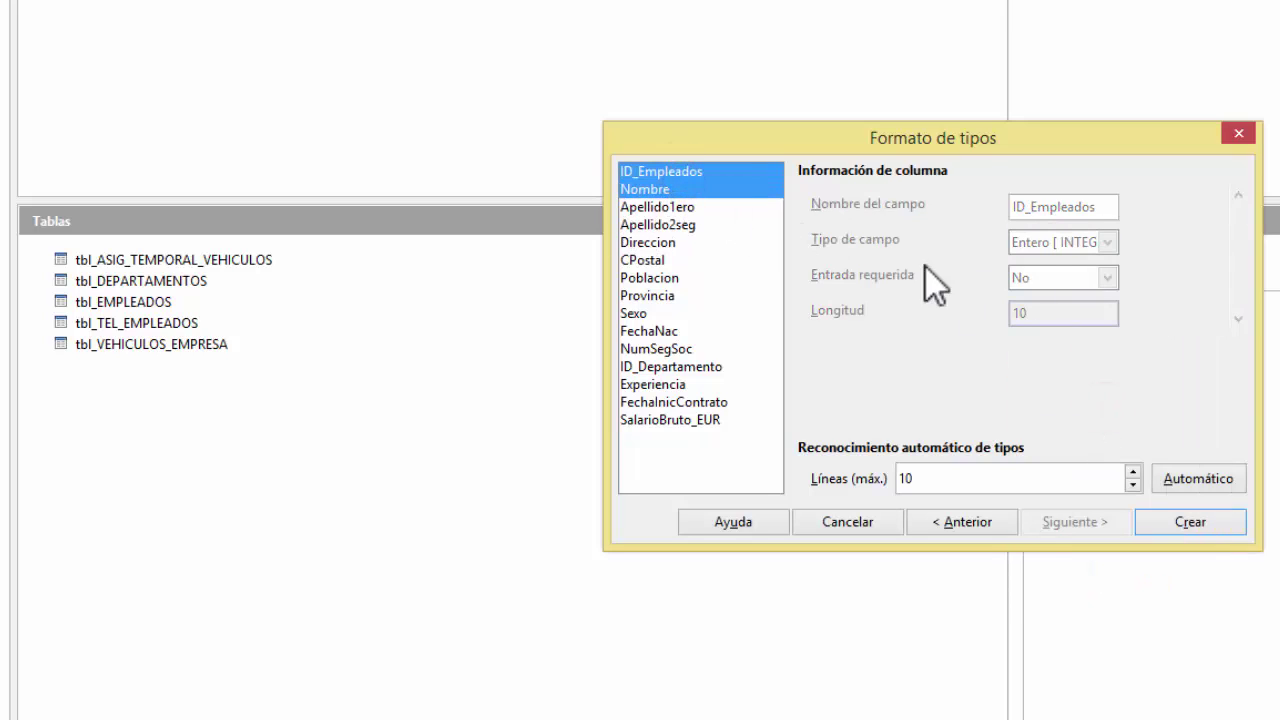
ctrl+click(680, 172)
double_click(1063, 313)
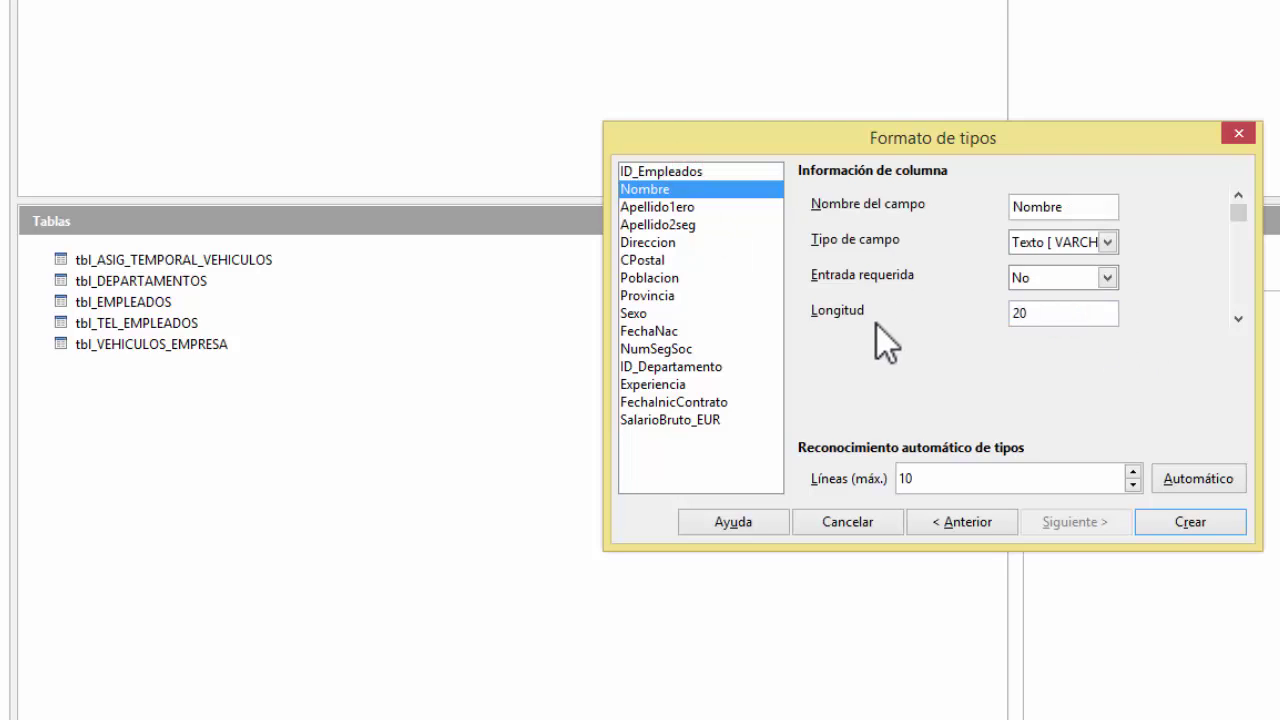
key(Tab)
- Switch the selection between ID_Empleados, Nombre and Apellido1ero to examine the length stored for each field
ctrl+click(655, 173)
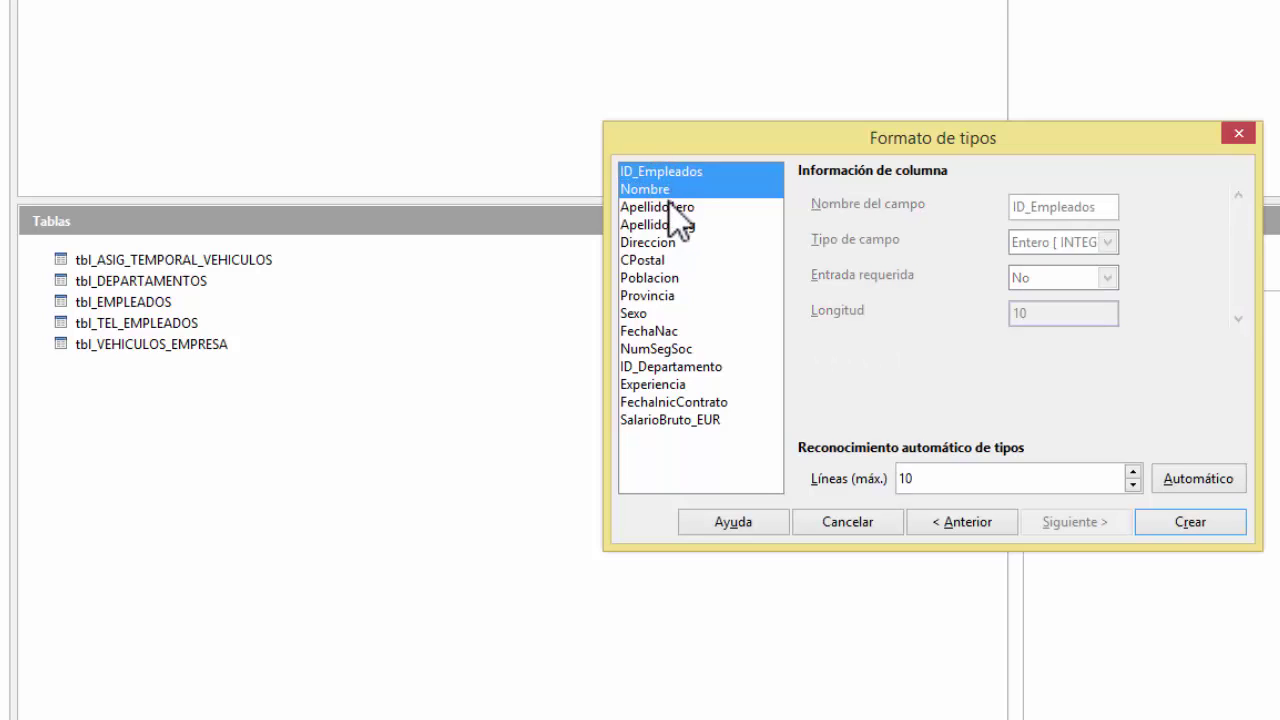
ctrl+click(674, 175)
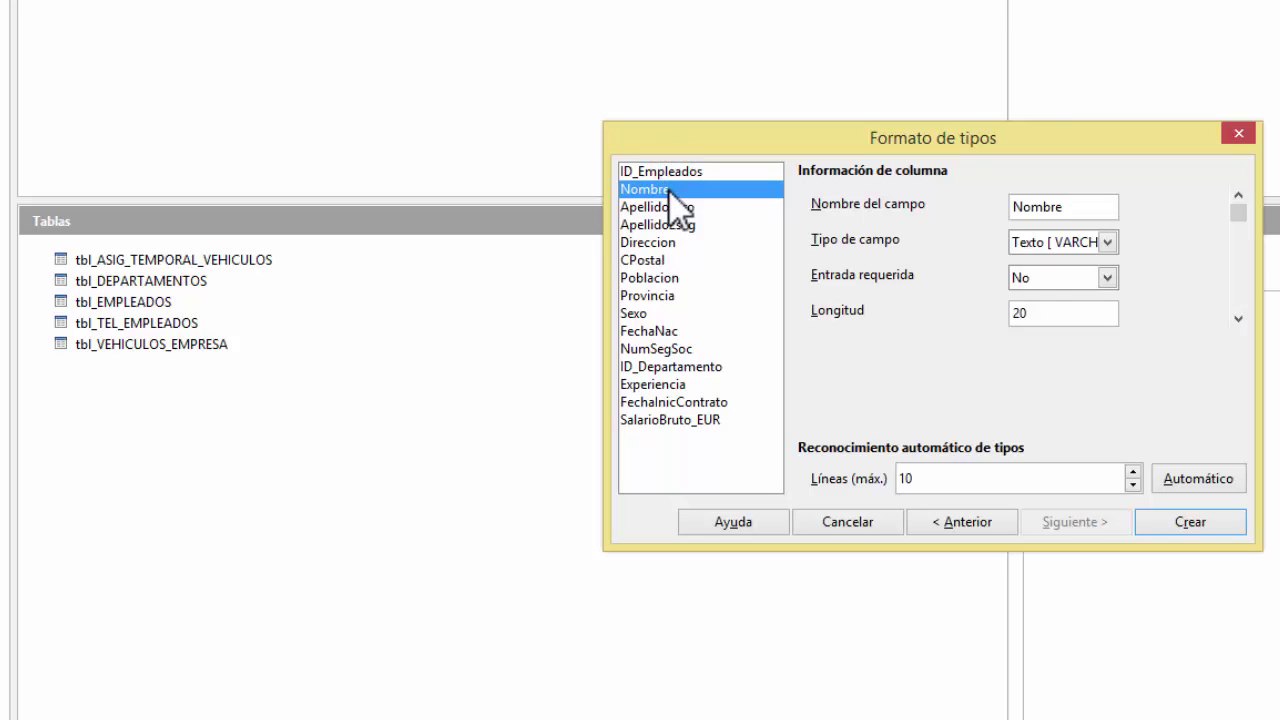
ctrl+click(667, 206)
ctrl+click(665, 191)
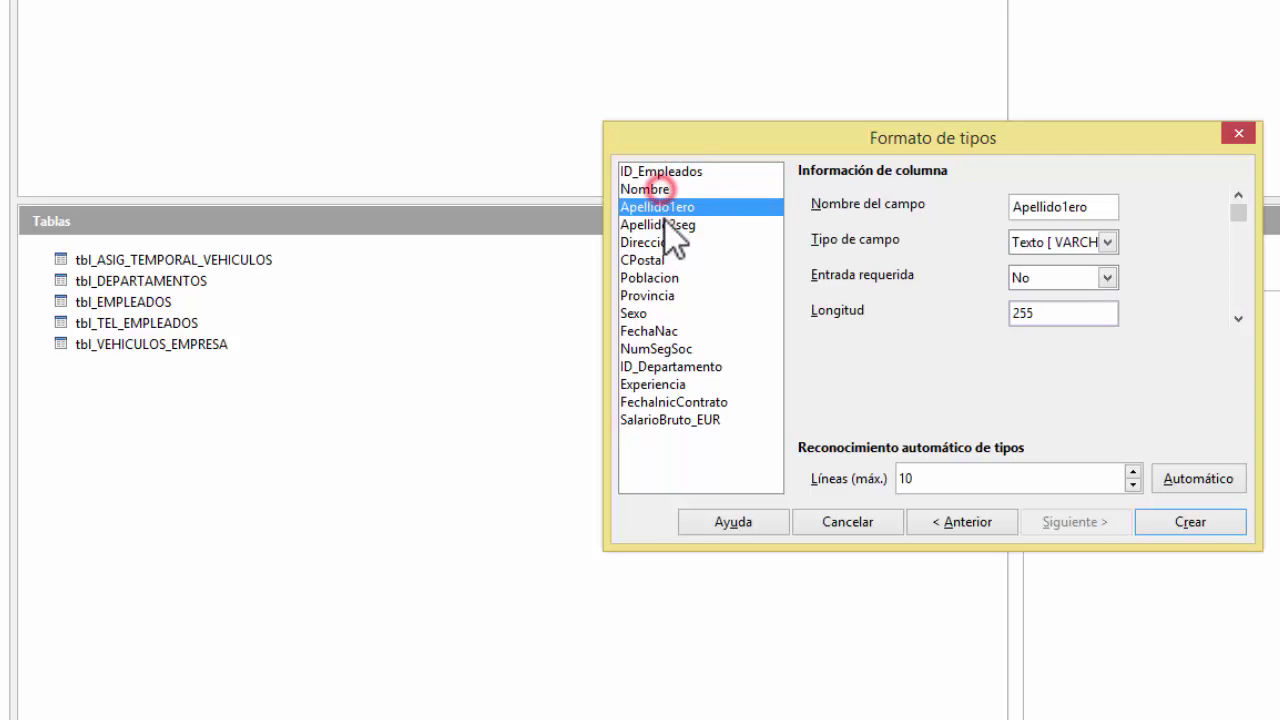
ctrl+click(663, 190)
ctrl+click(664, 206)
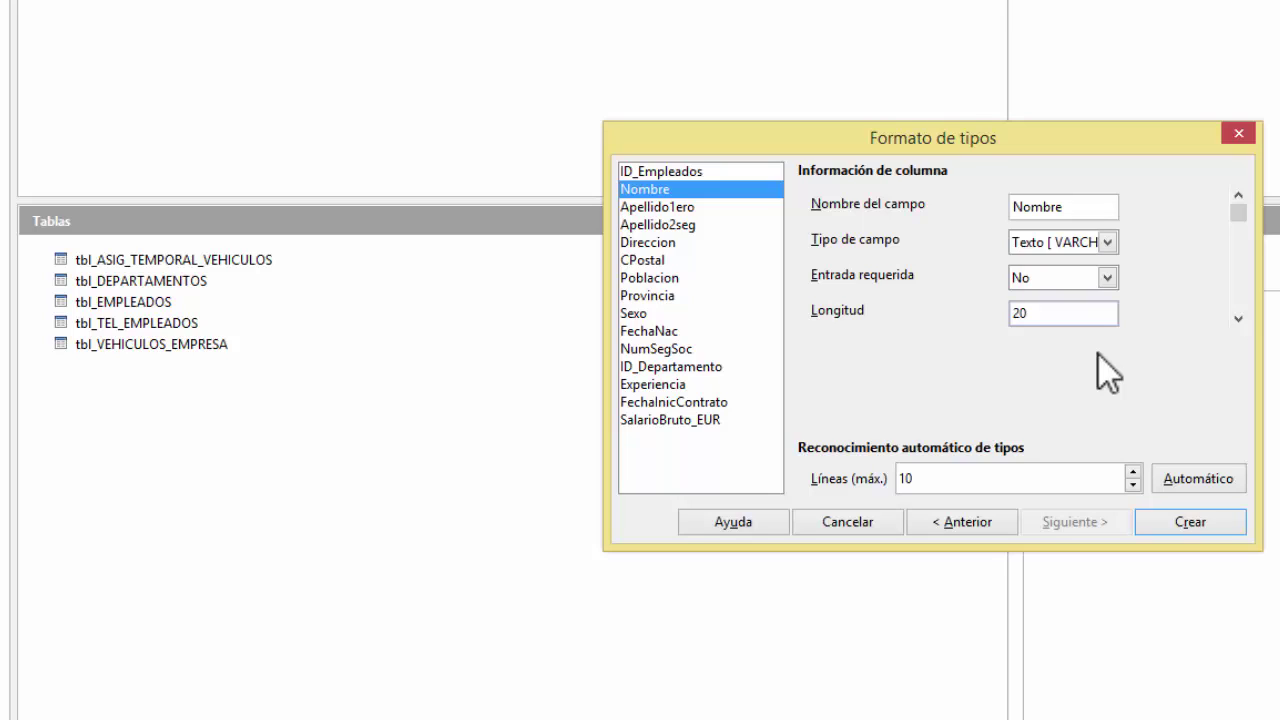
click(1053, 316)
click(686, 202)
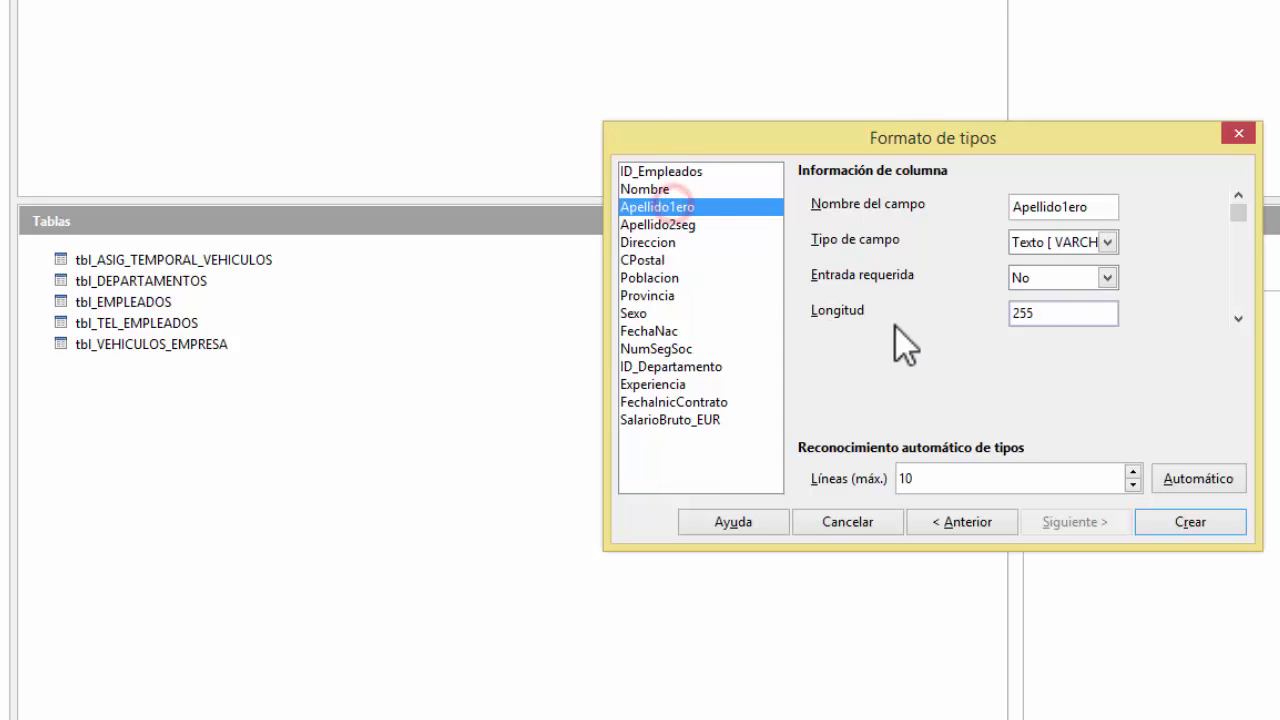
double_click(1060, 314)
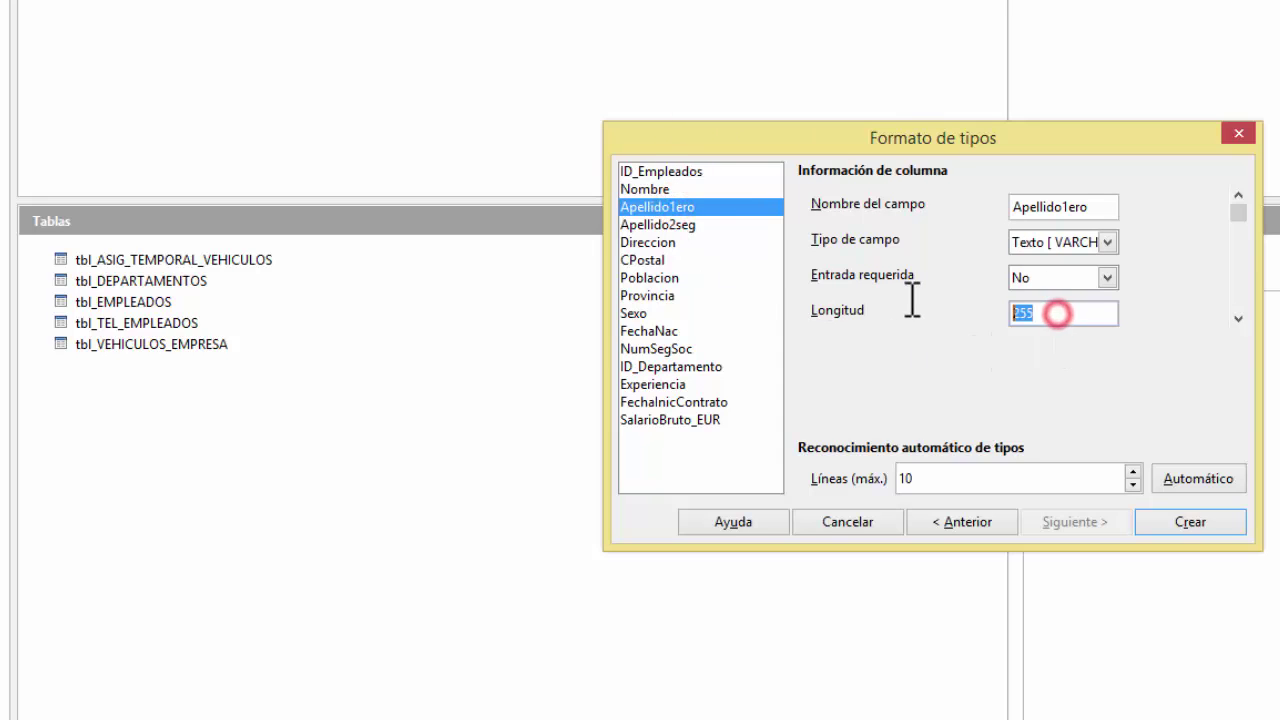
- Set the length of the Nombre field to 30
click(645, 190)
double_click(1034, 312)
text(30)
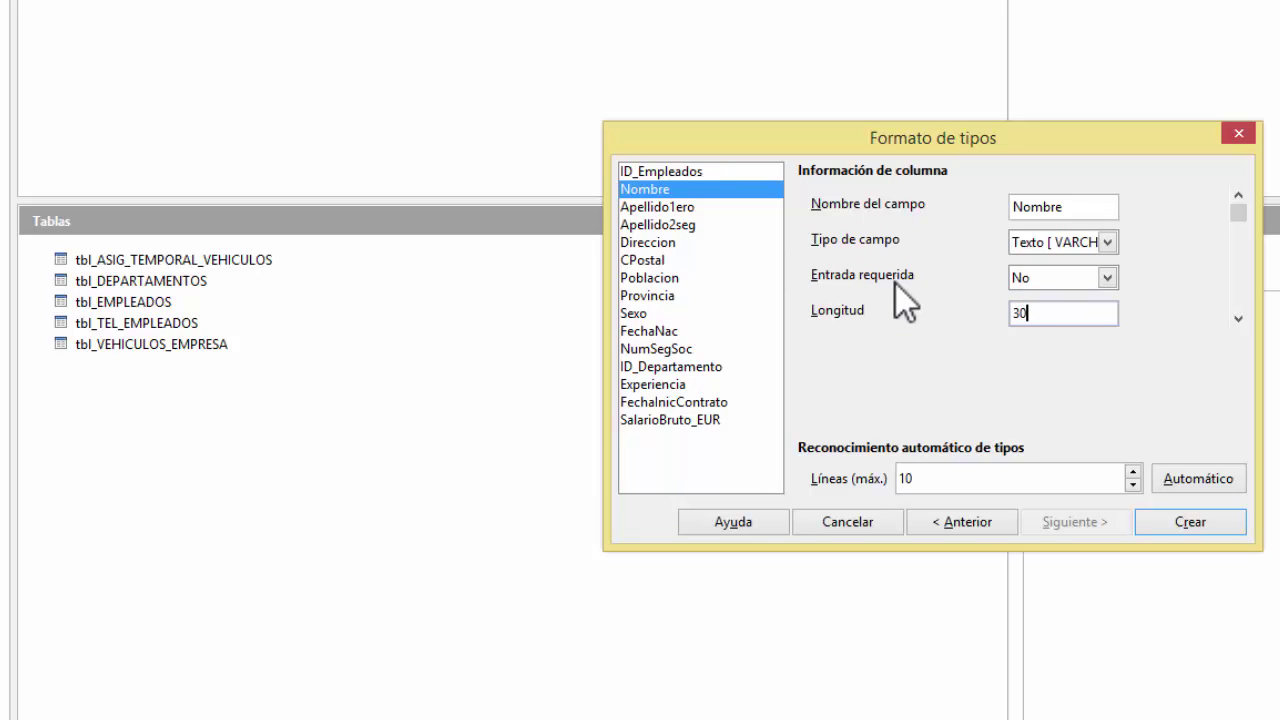
key(Tab)
- Set the length of both surname fields, Apellido1ero and Apellido2seg, to 50
click(660, 206)
double_click(1054, 316)
text(50)
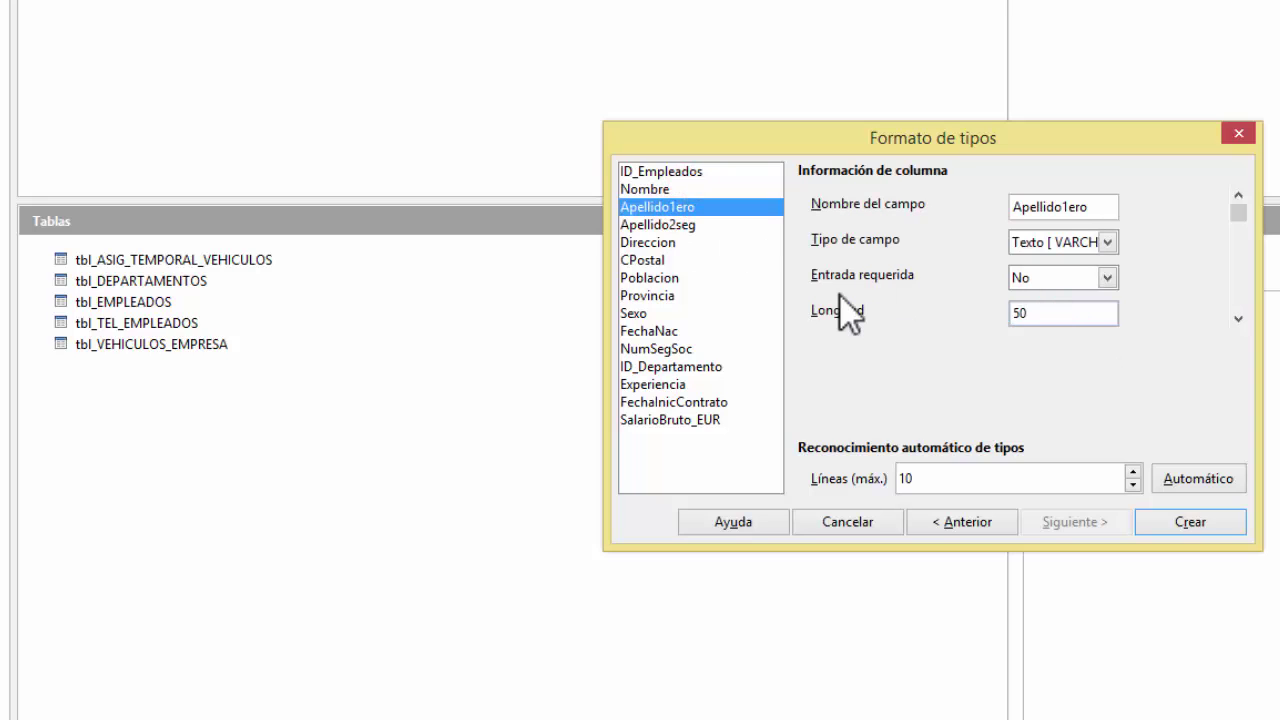
click(696, 224)
double_click(1058, 315)
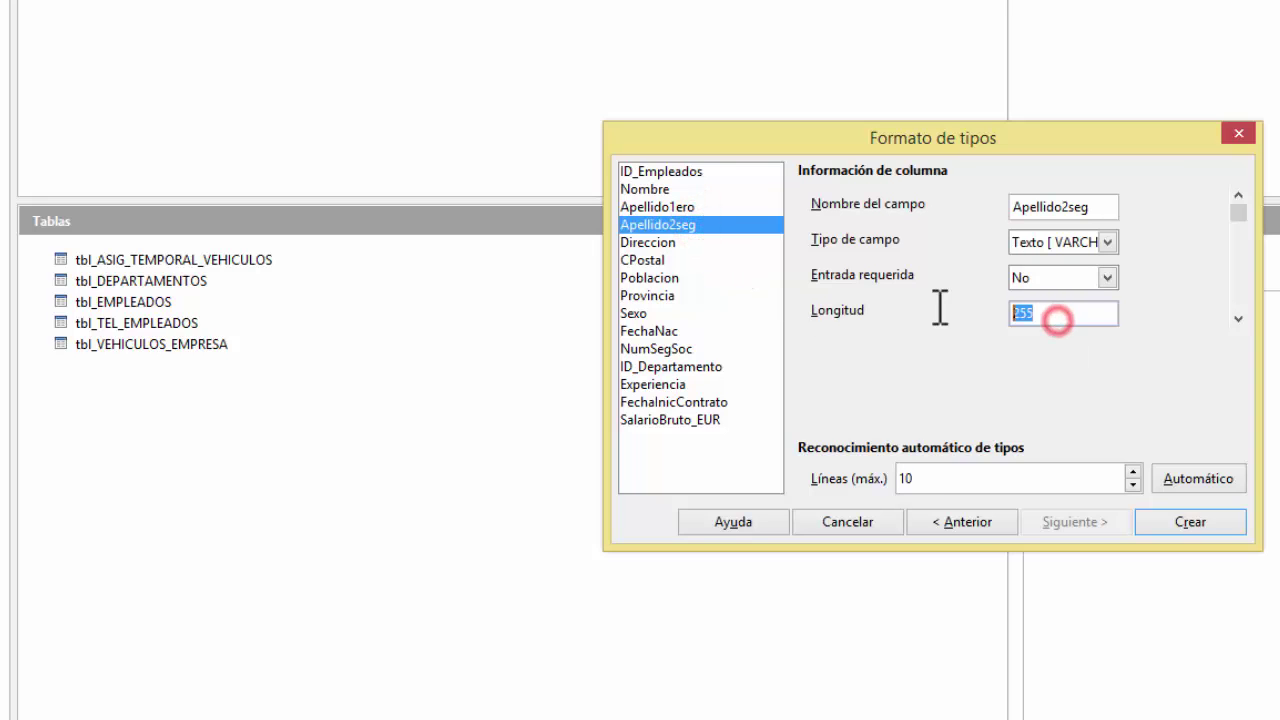
text(50)
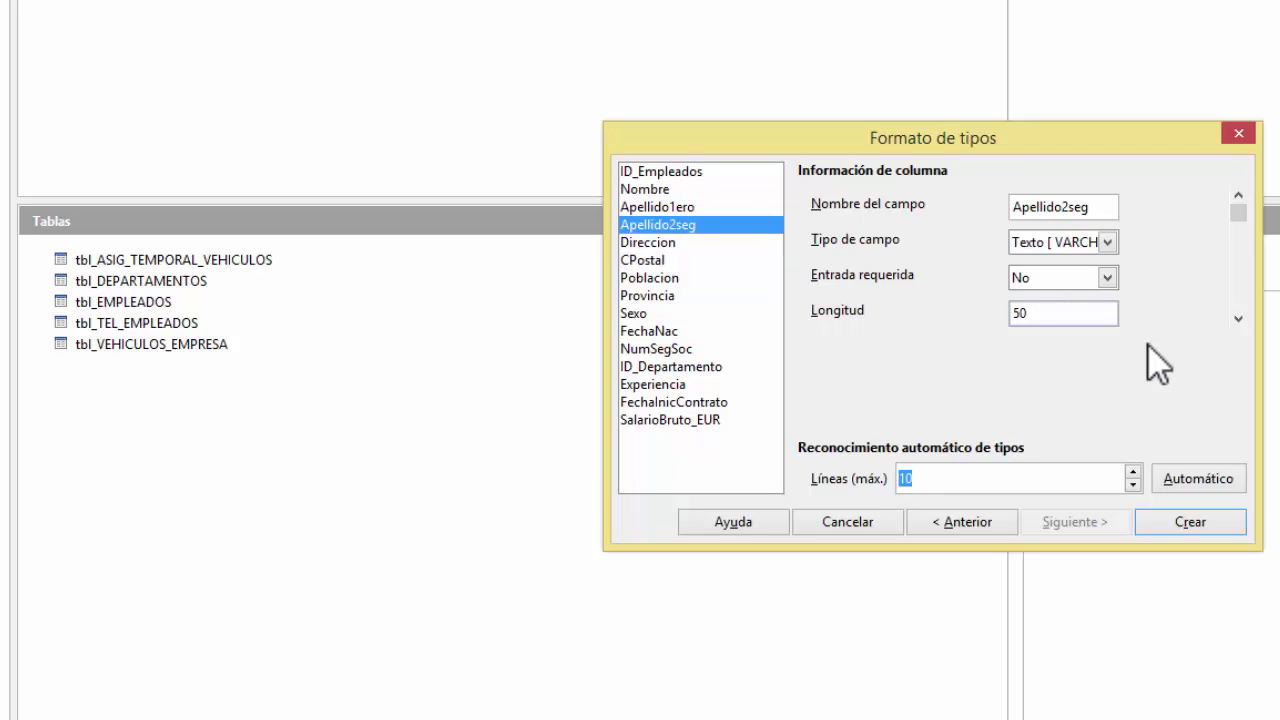
- Set the length of the Direccion field to 150
click(676, 243)
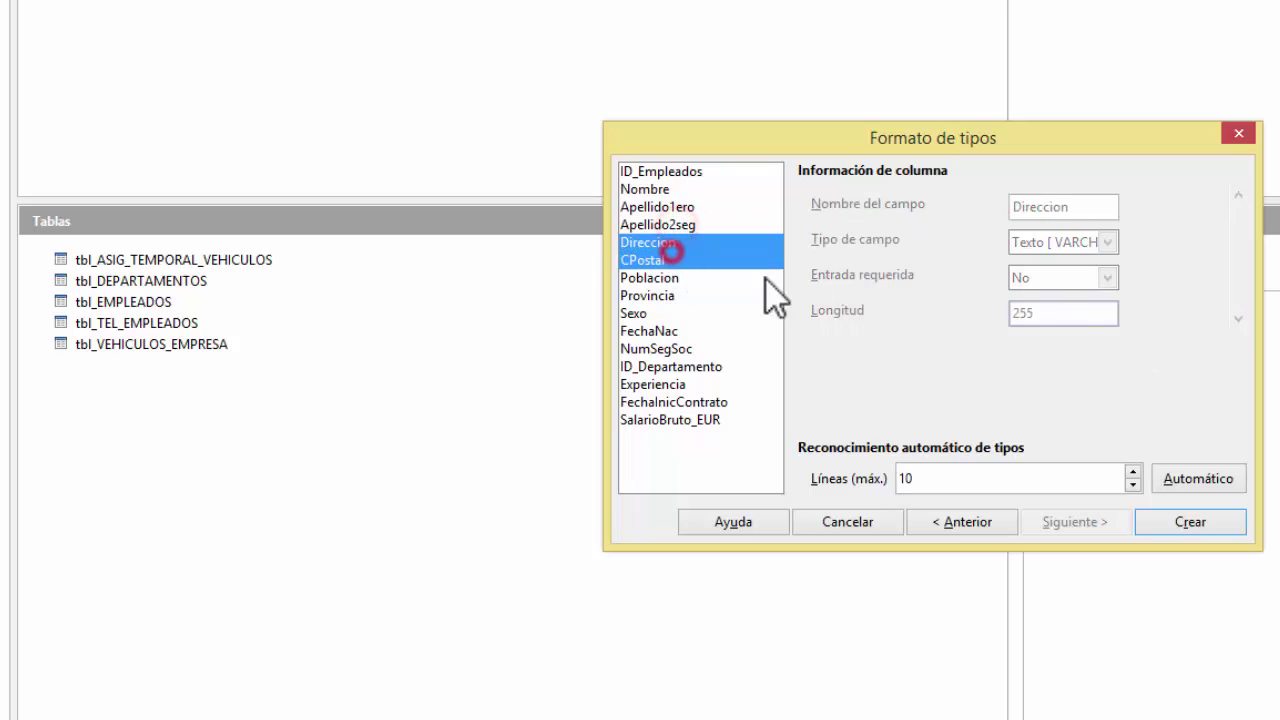
drag(1071, 320, 833, 311)
text(150)
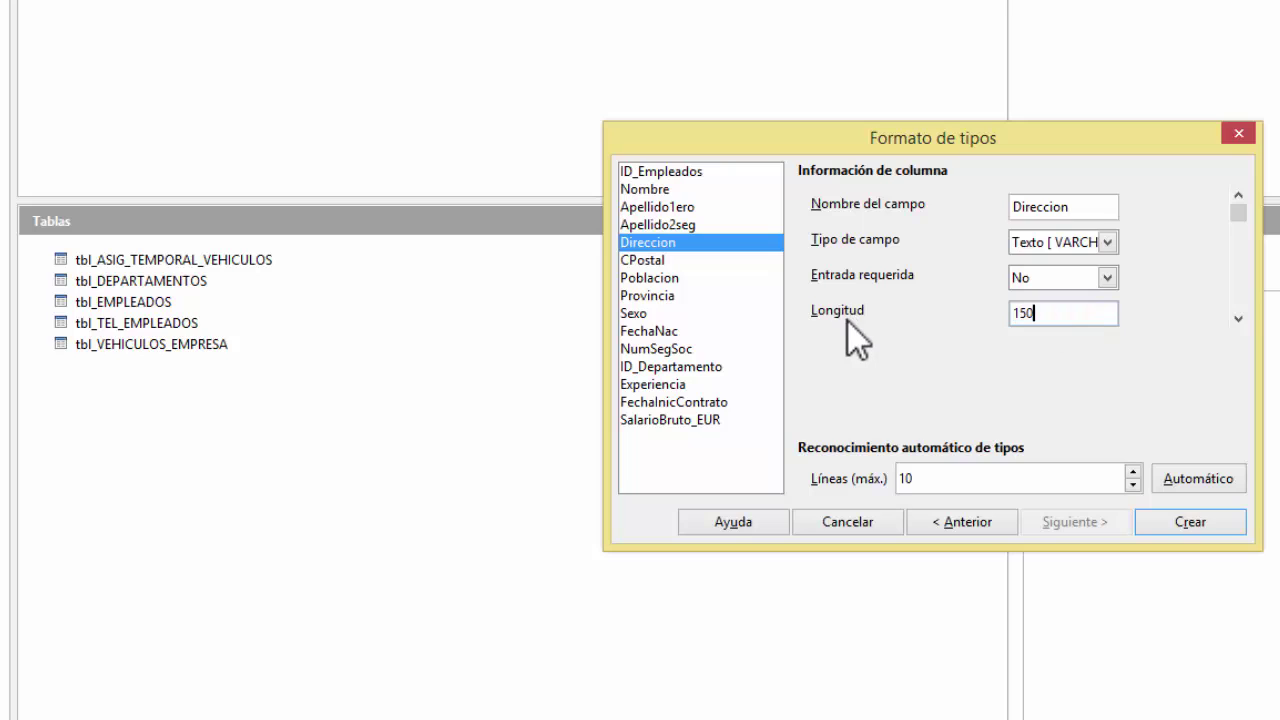
key(Tab)
- Select only the CPostal field and set its length to 10
shift+click(672, 262)
click(660, 262)
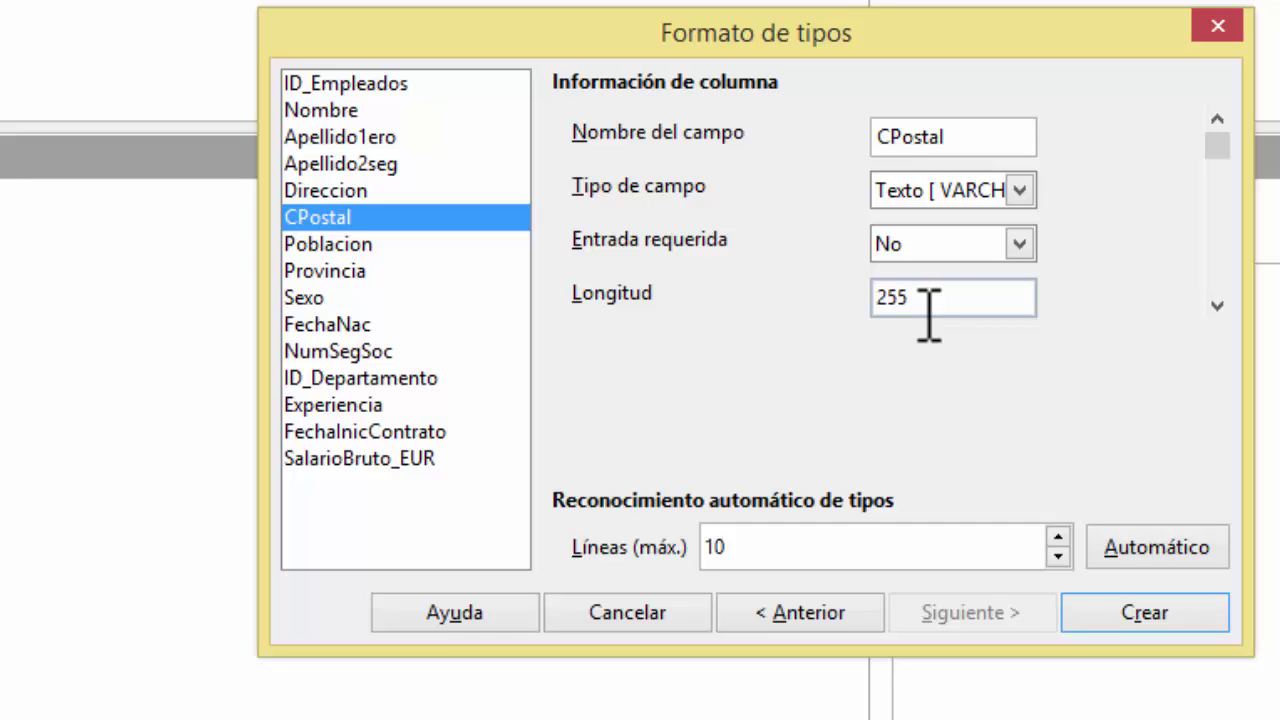
double_click(975, 296)
text(1)
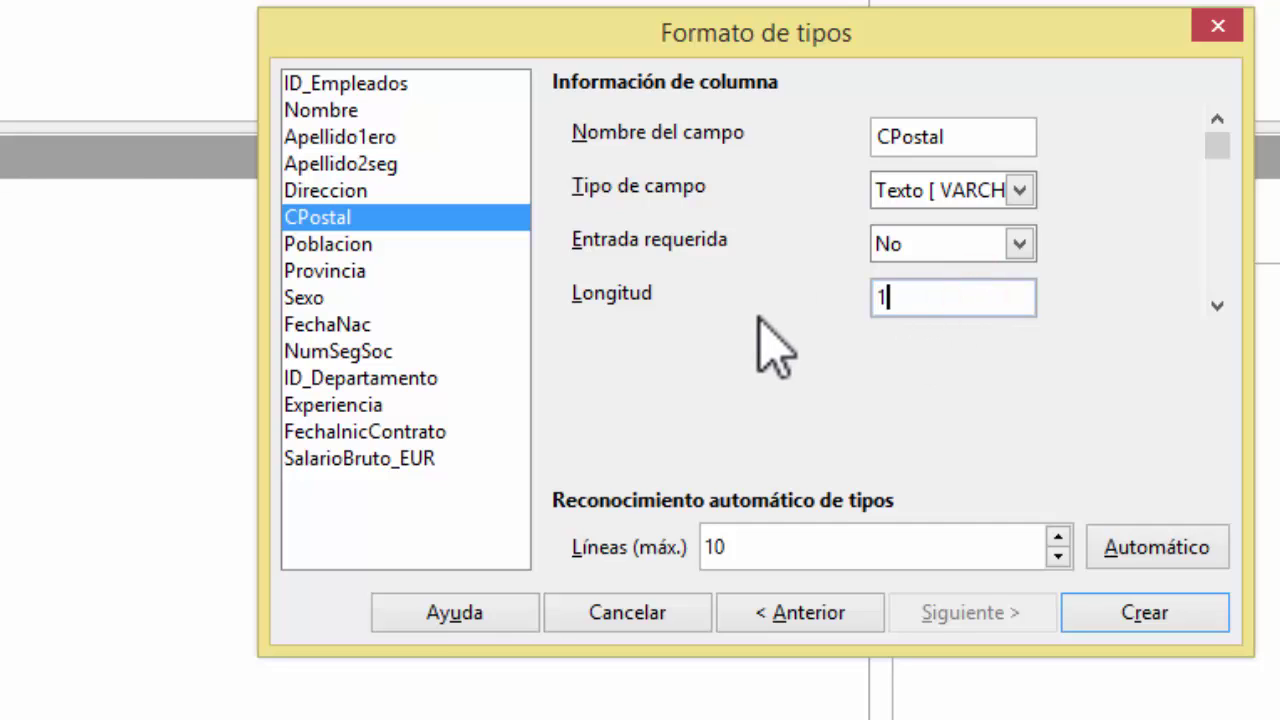
text(9)
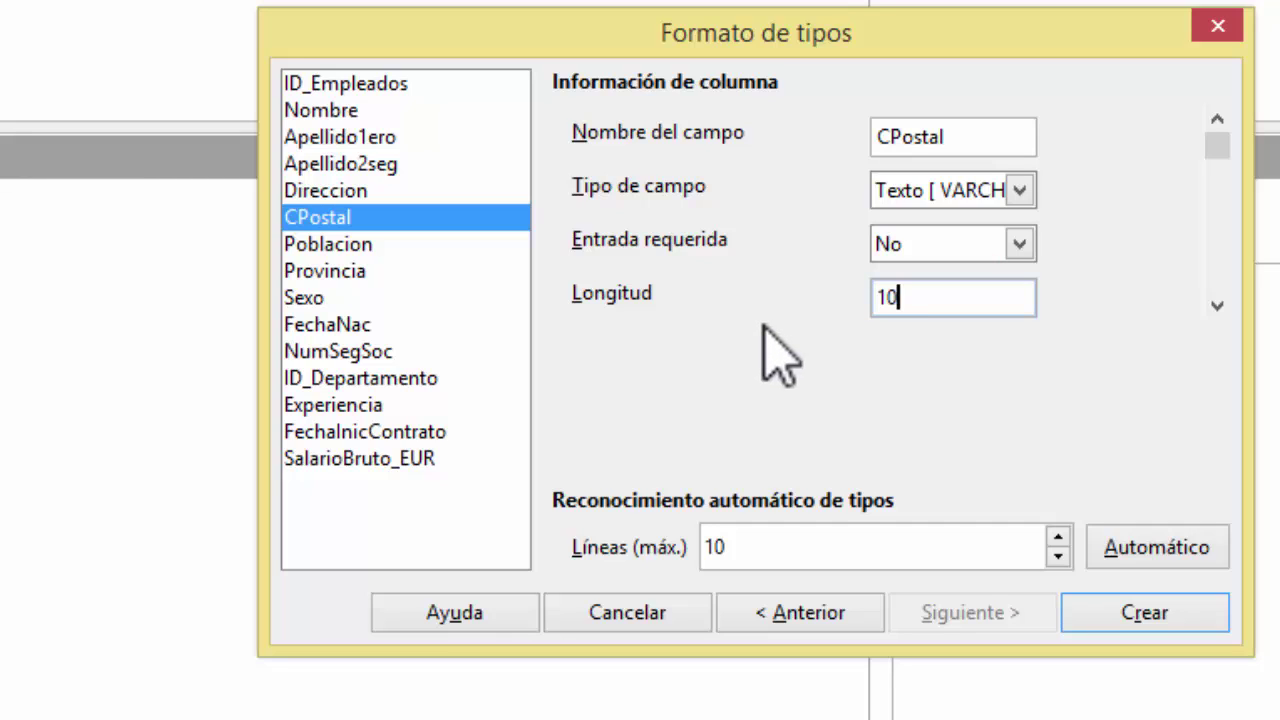
text(0)
key(Tab)
- Set the length of the Poblacion field to 20
click(388, 232)
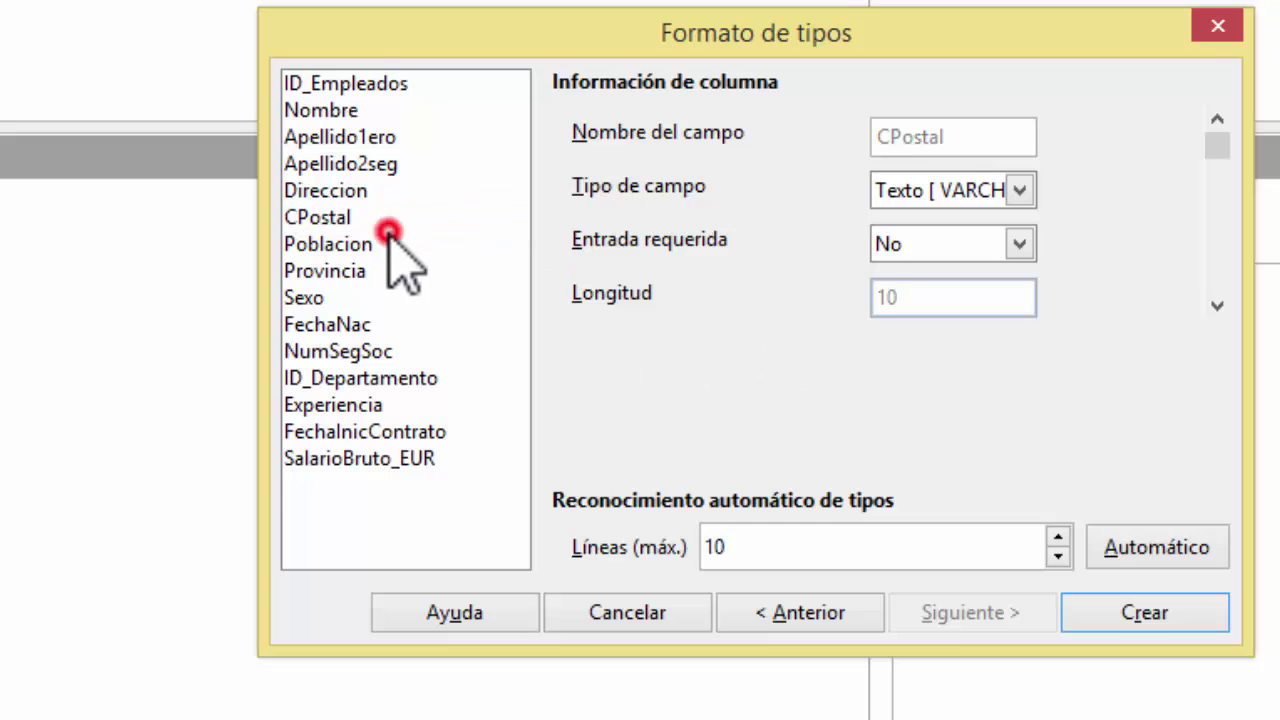
click(409, 250)
double_click(916, 297)
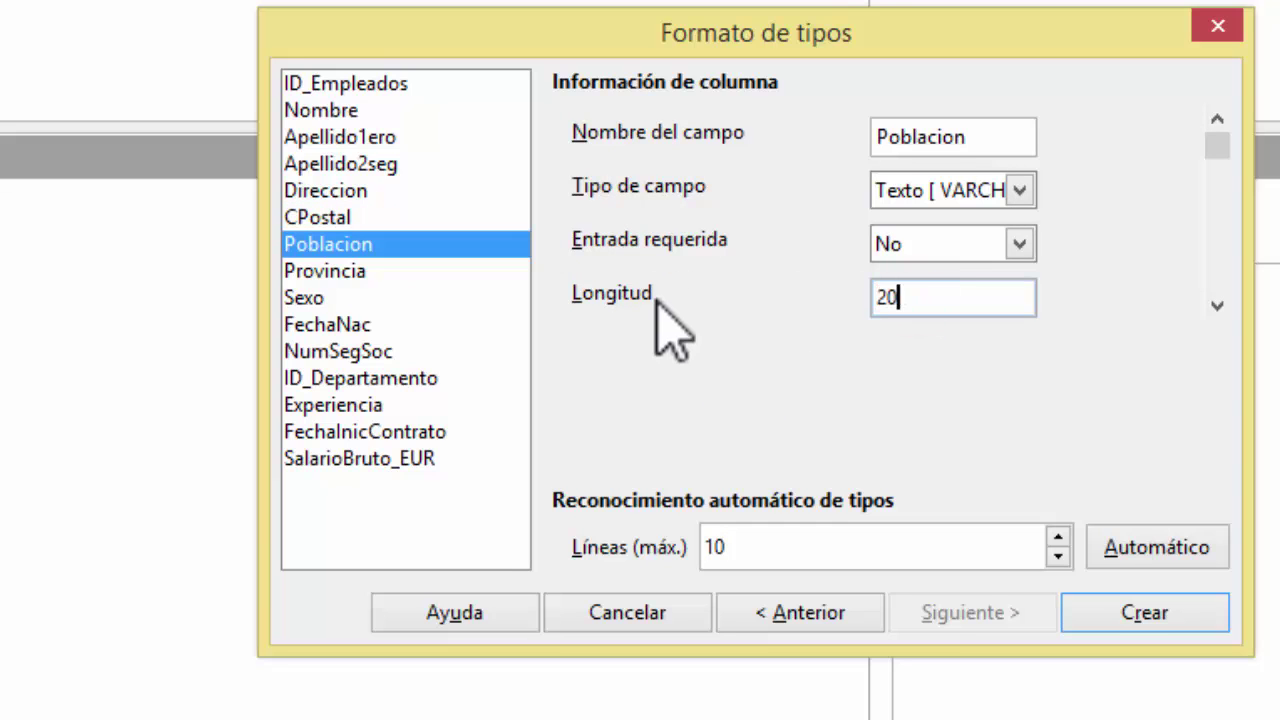
key(Tab)
- Select Poblacion alone again and set its length to 40
shift+click(366, 270)
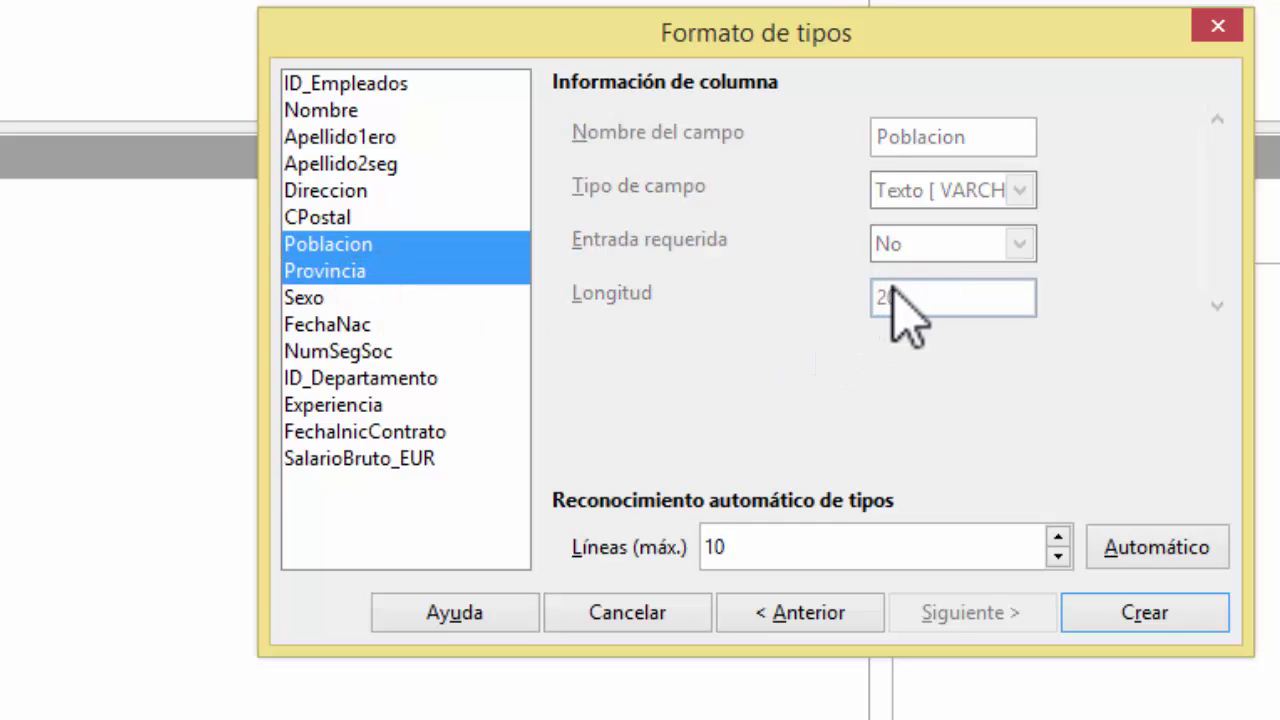
ctrl+click(372, 247)
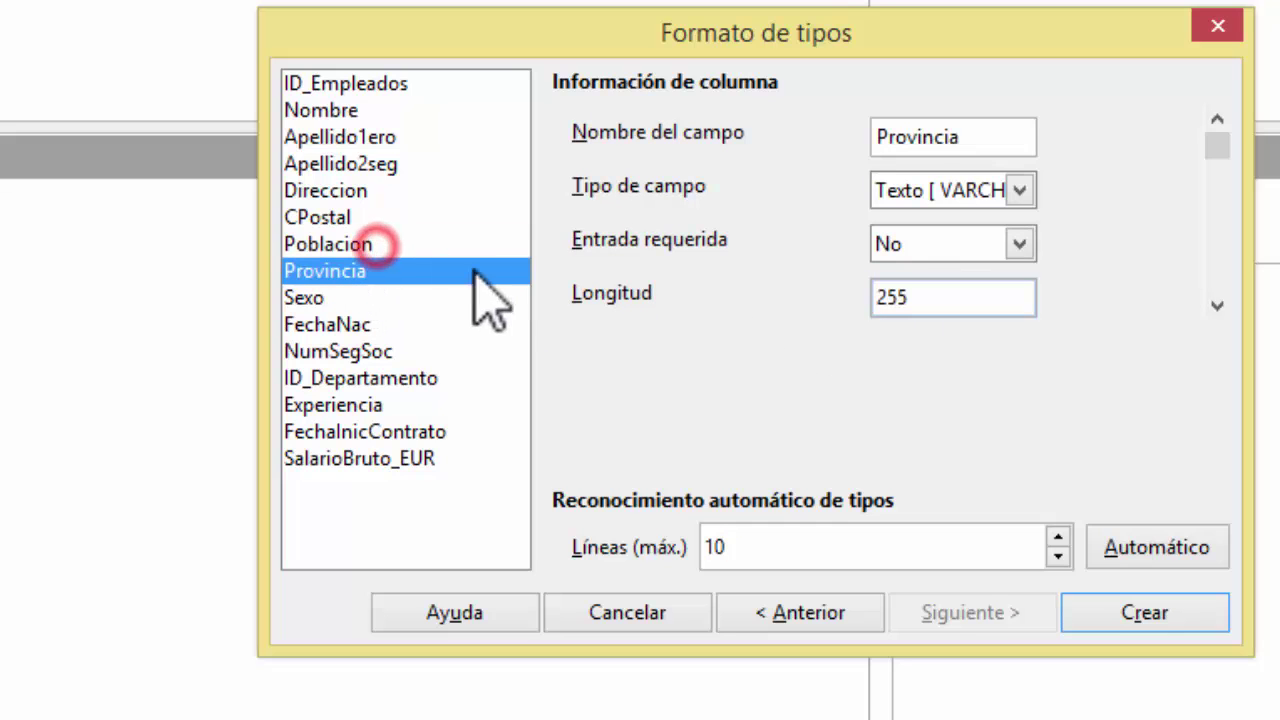
shift+click(394, 250)
ctrl+click(380, 268)
double_click(913, 305)
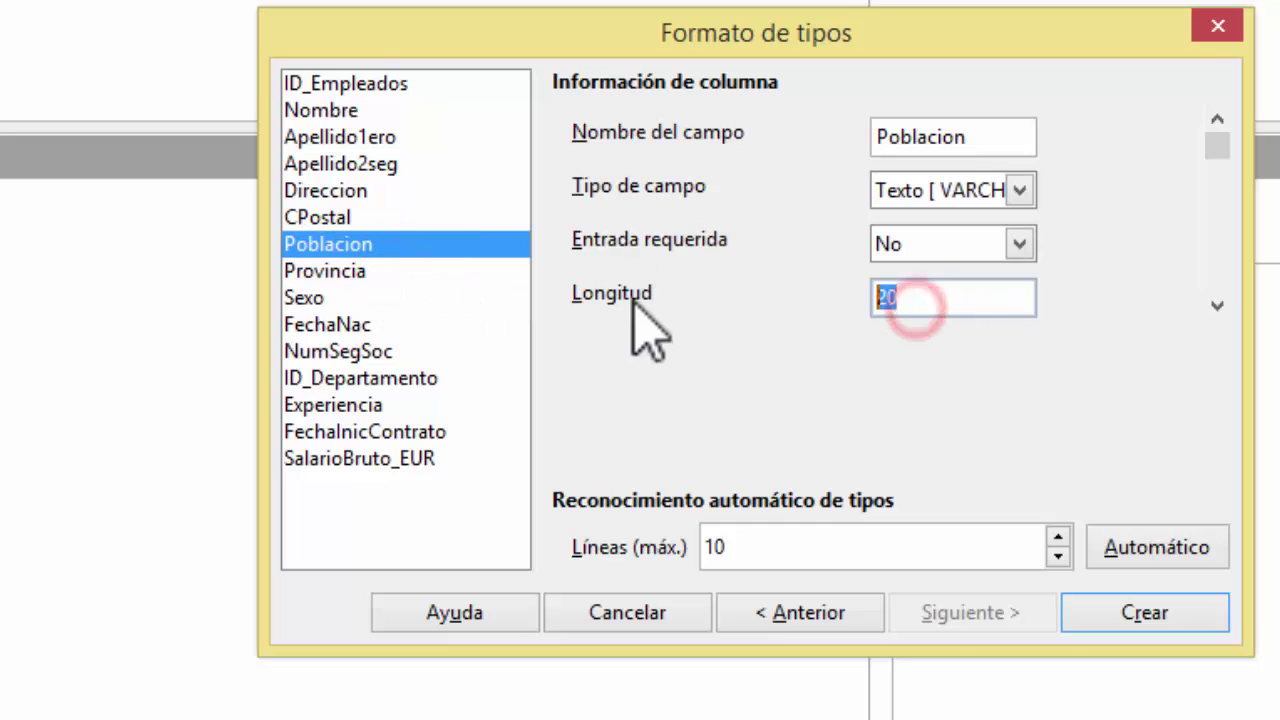
text(40)
key(Tab)
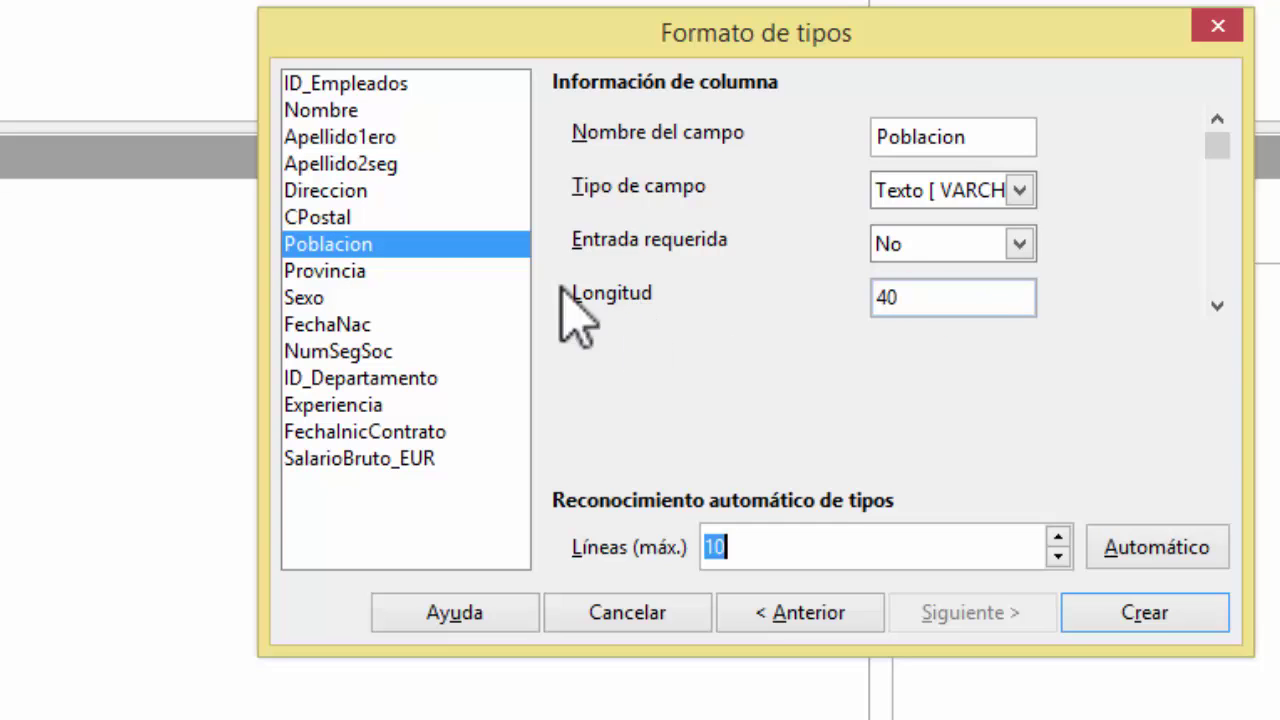
- Set the length of the Provincia field to 30 and that of the Sexo field to 10
shift+click(395, 266)
ctrl+click(391, 250)
double_click(906, 297)
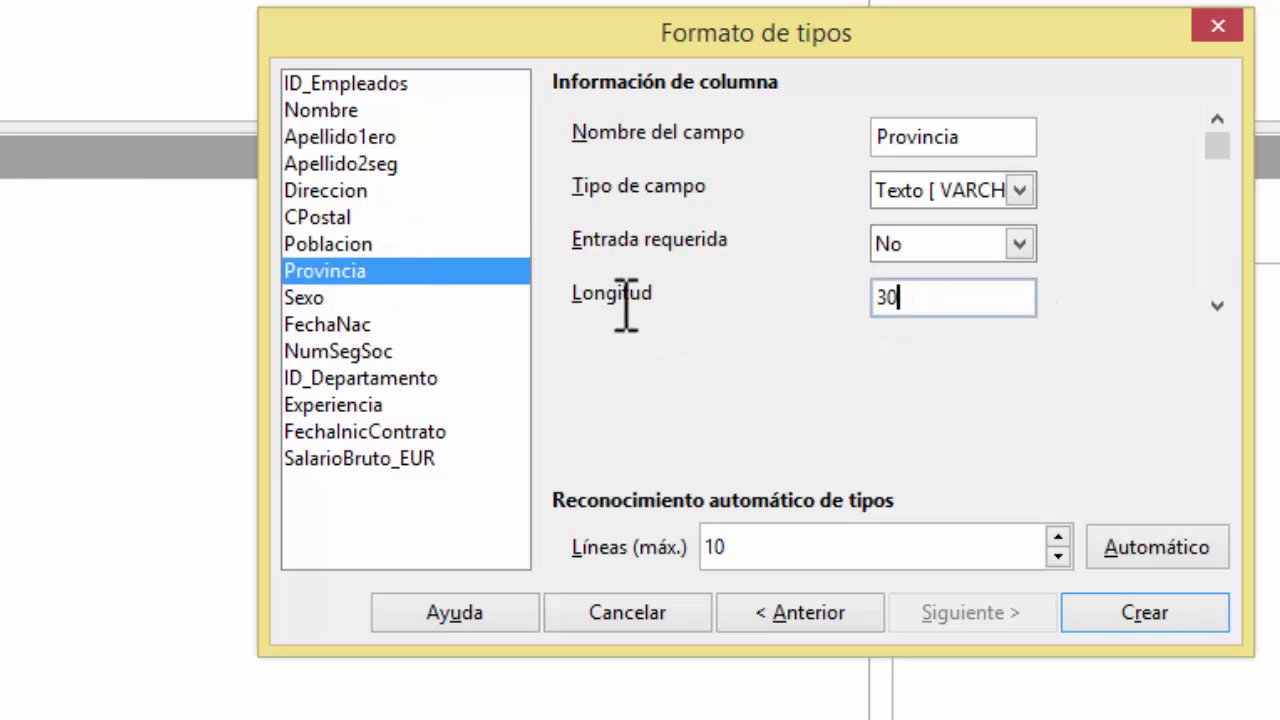
click(366, 296)
double_click(925, 297)
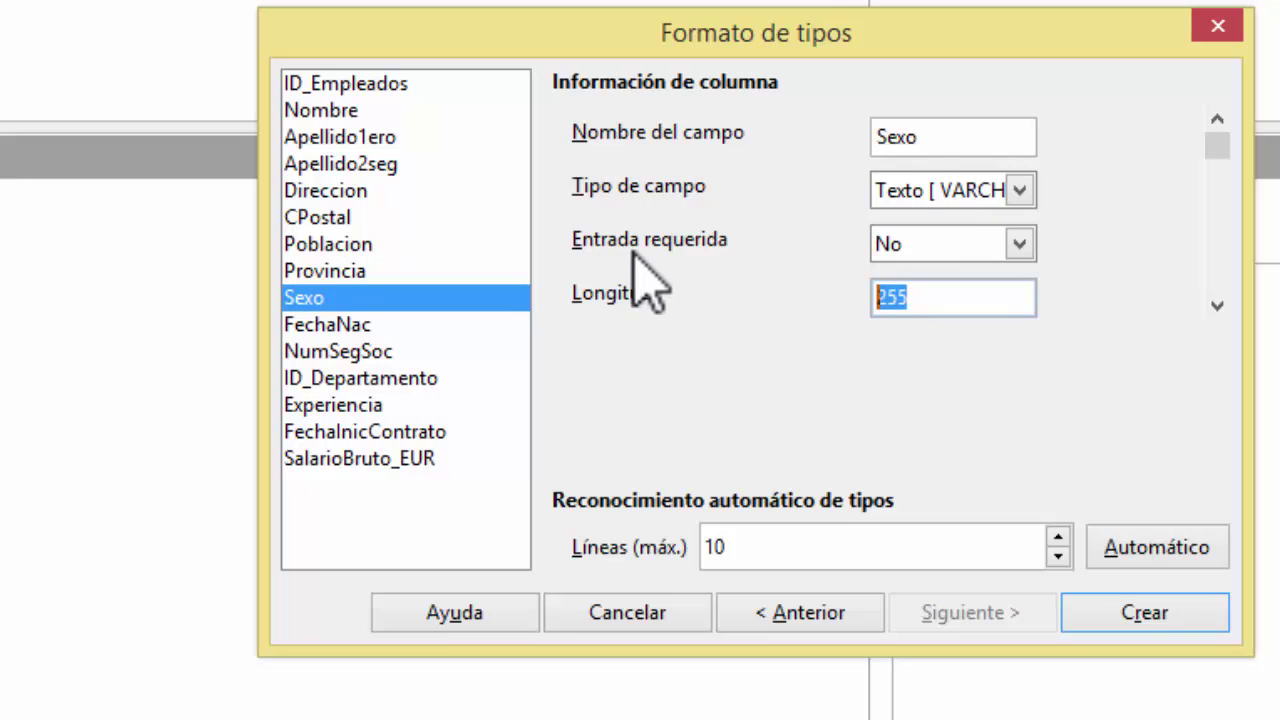
text(10)
key(Tab)
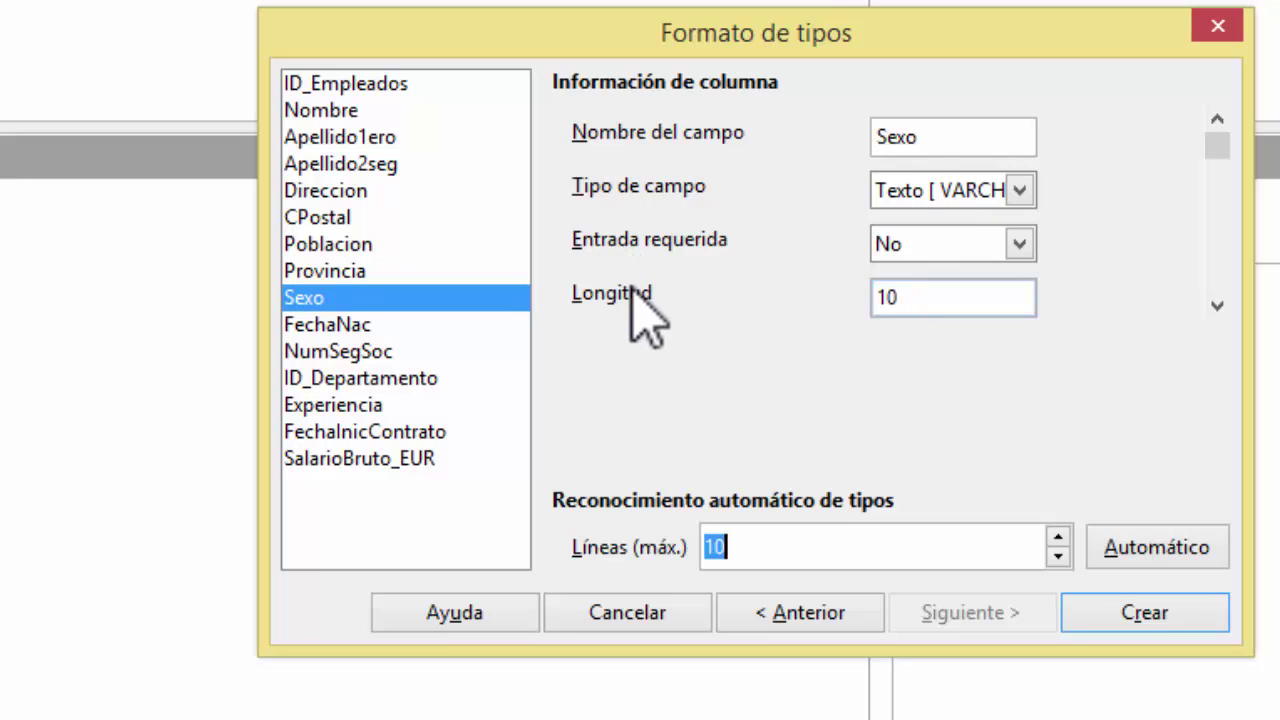
- Set the field type of FechaNac to Fecha [ DATE ] and that of NumSegSoc to Entero grande [ BIGINT ]
shift+click(334, 326)
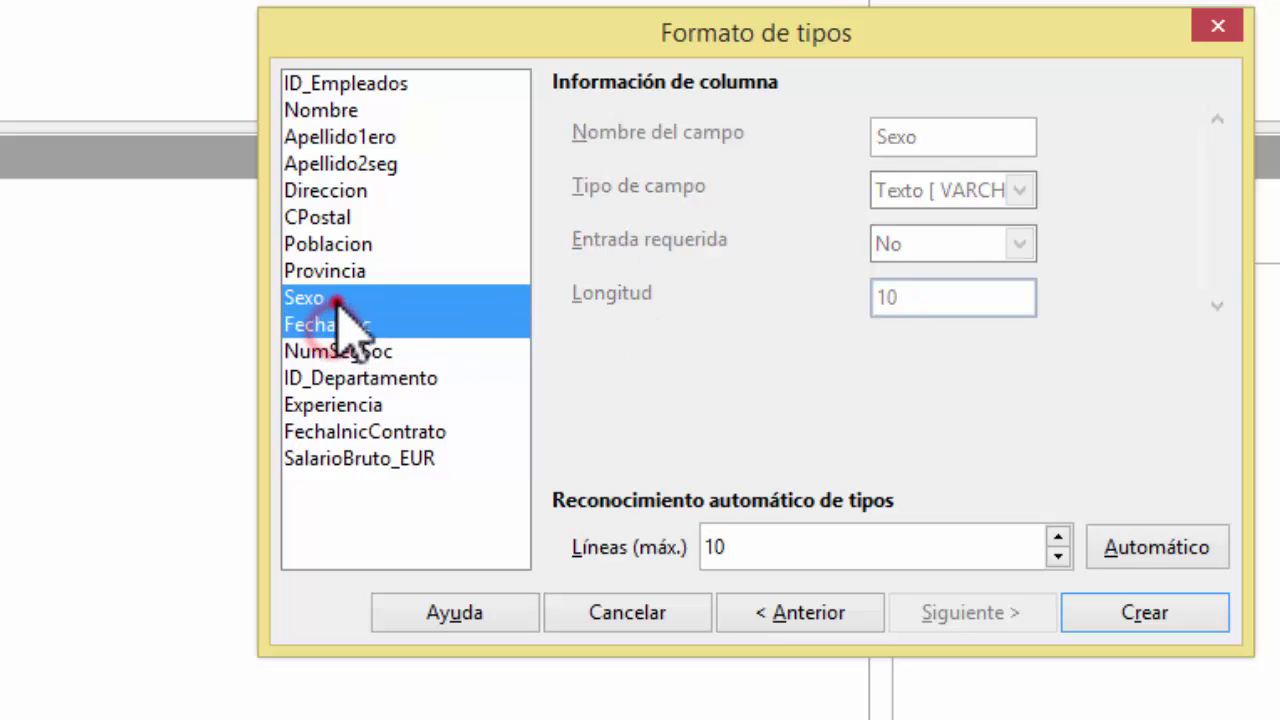
ctrl+click(337, 297)
click(998, 189)
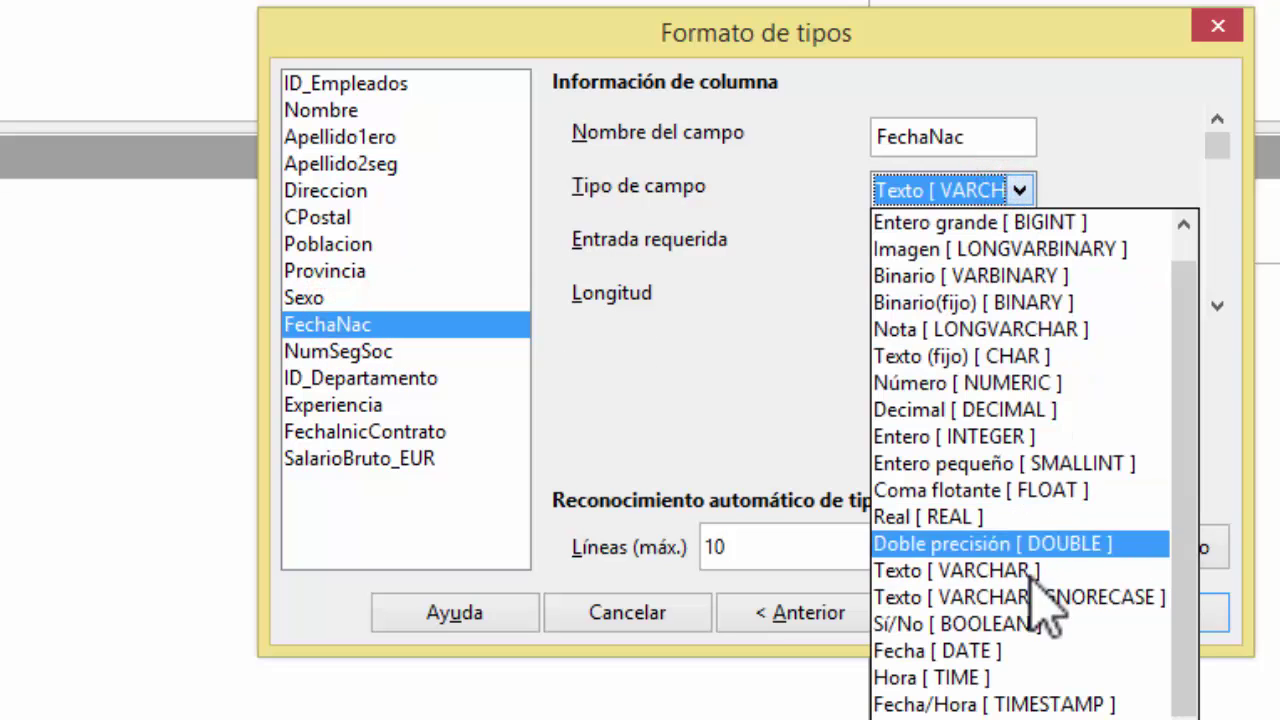
click(971, 651)
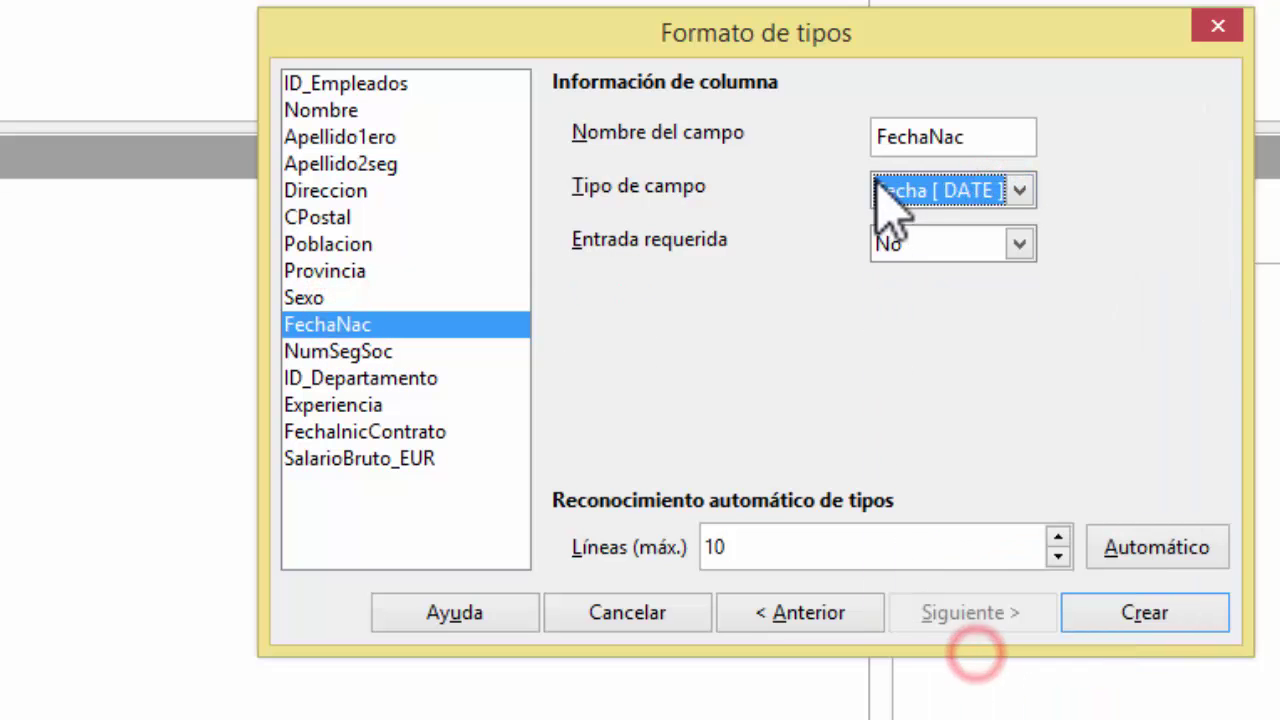
shift+click(368, 352)
ctrl+click(355, 324)
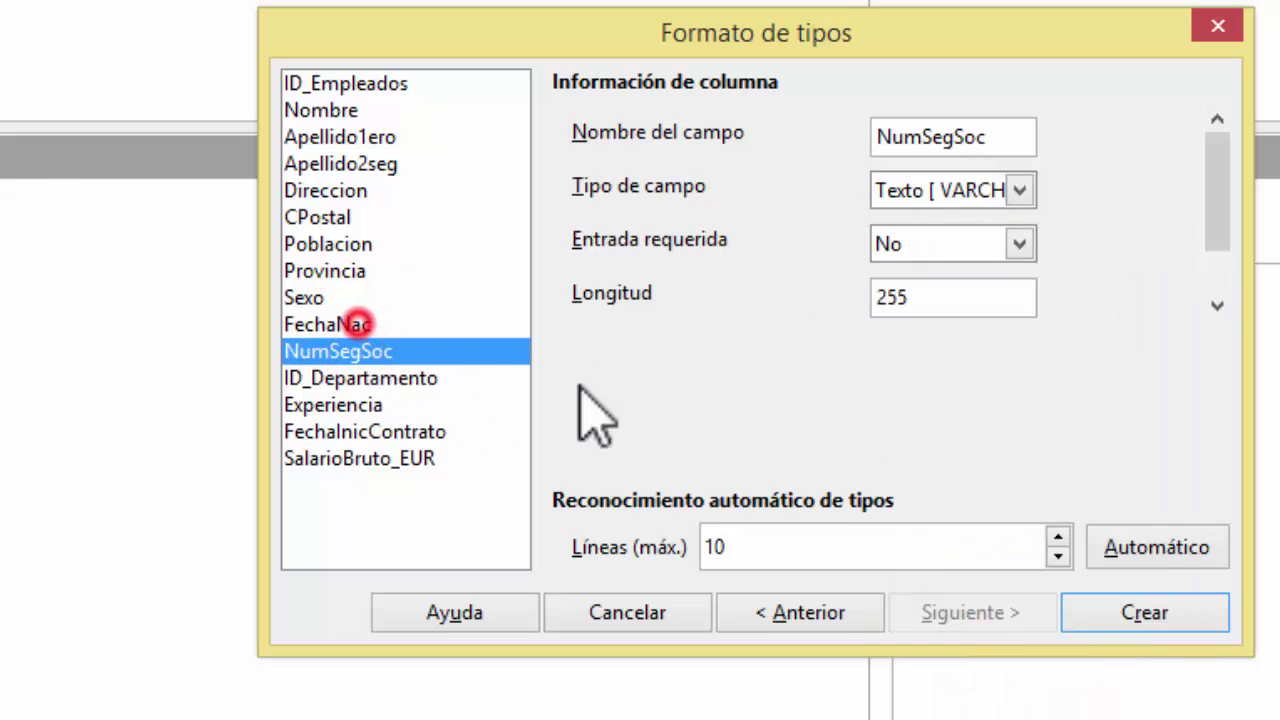
click(1010, 192)
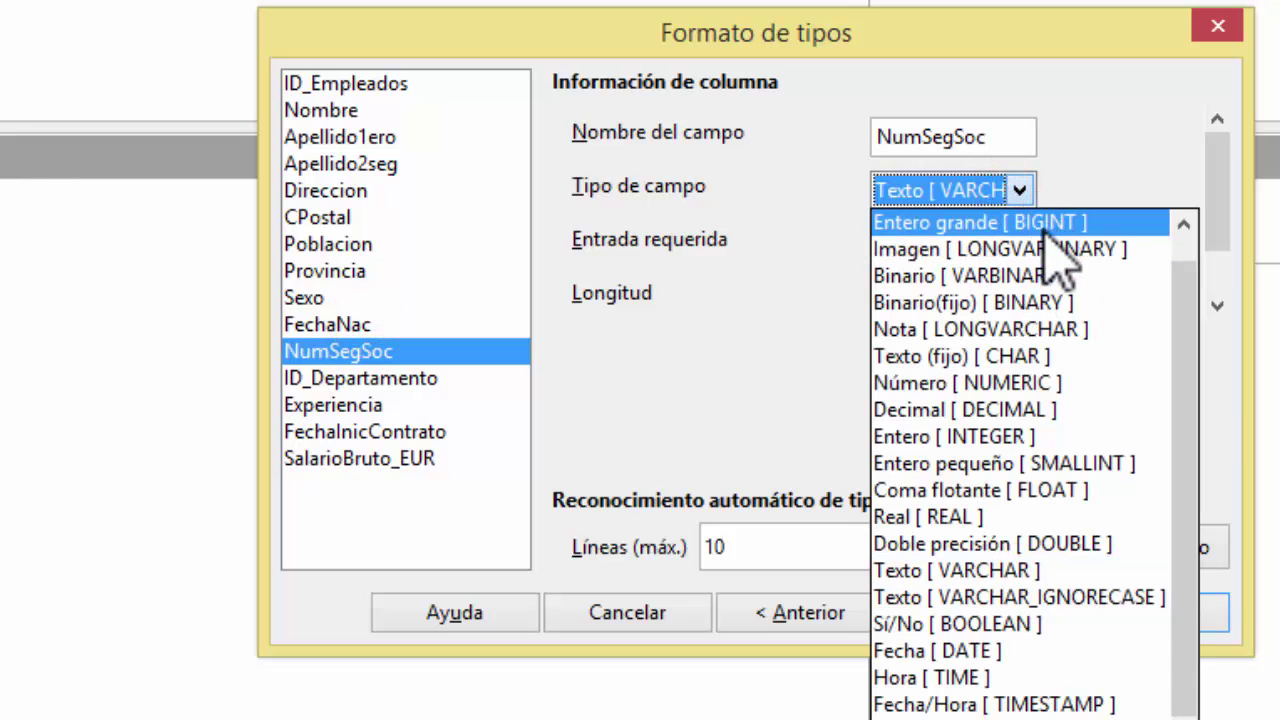
click(1045, 222)
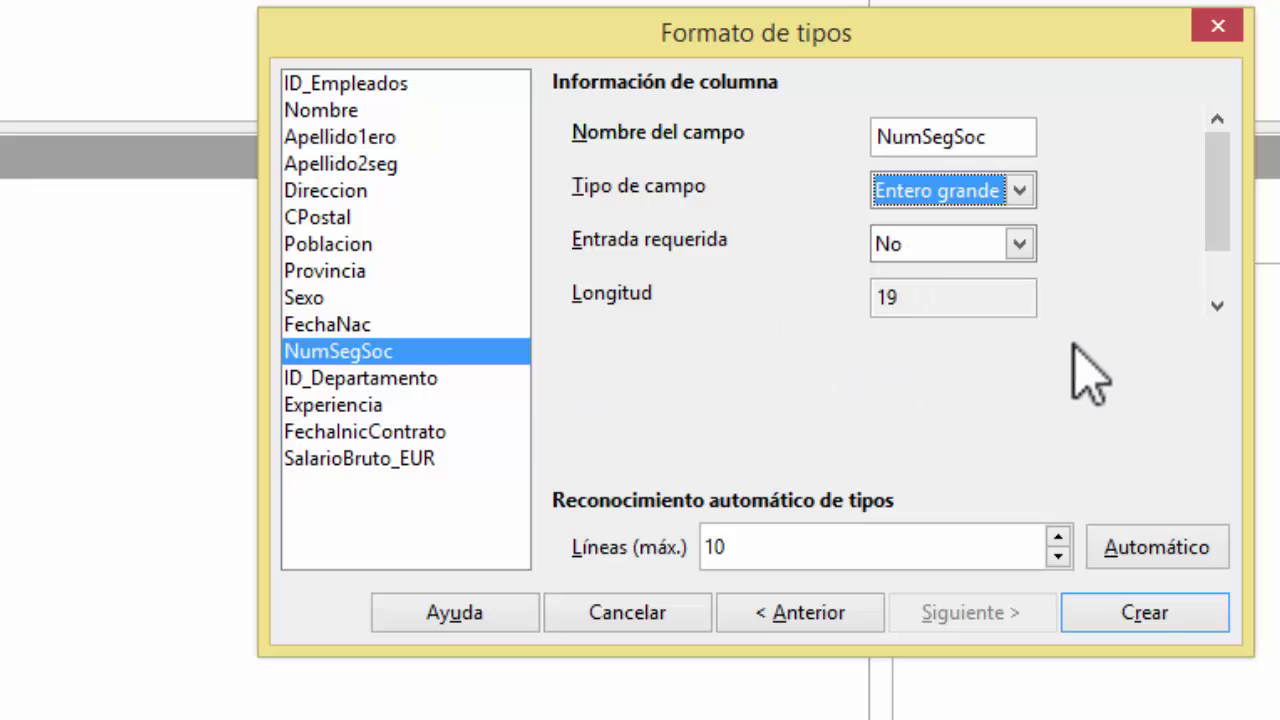
- Set the field type of ID_Departamento to Entero [ INTEGER ]
click(345, 377)
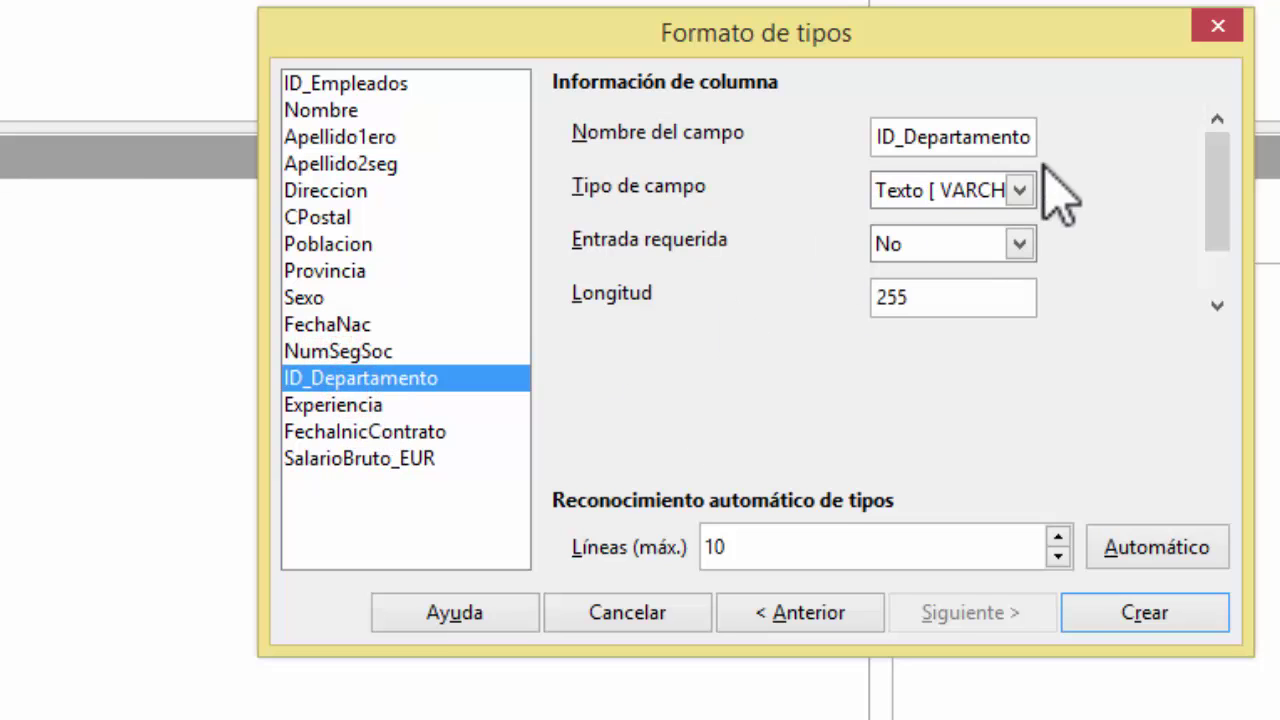
click(967, 193)
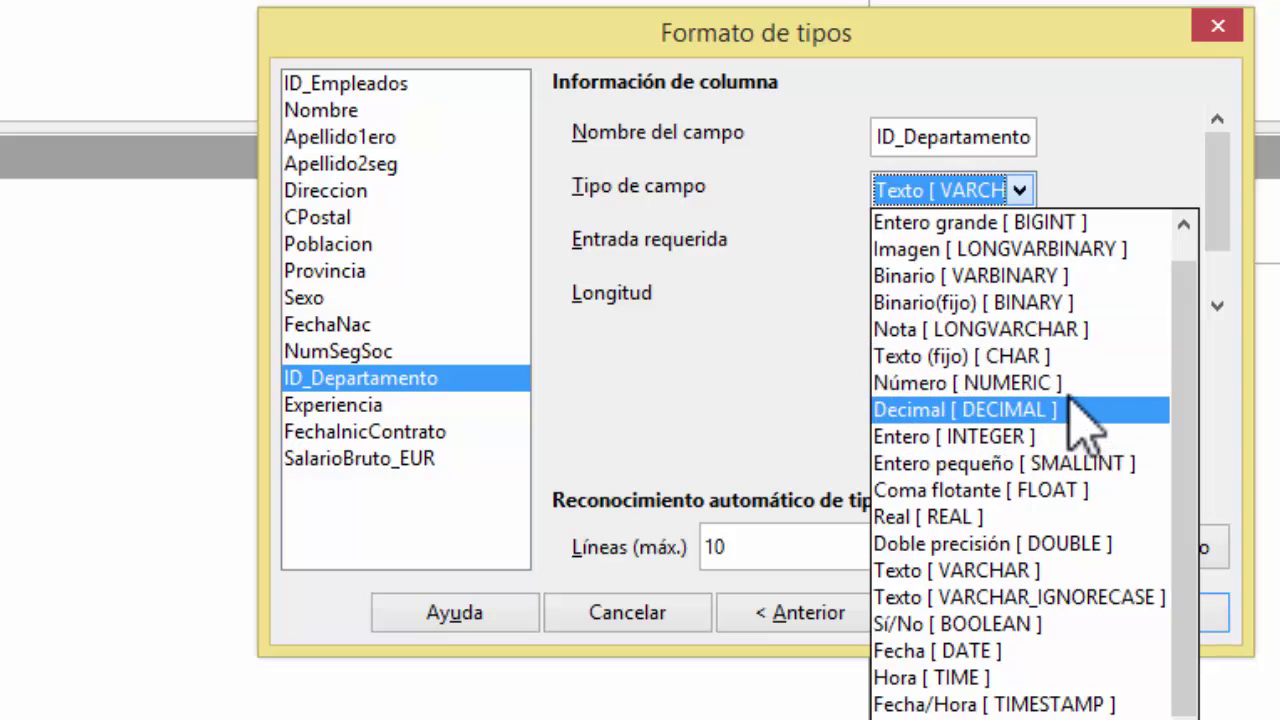
click(1018, 438)
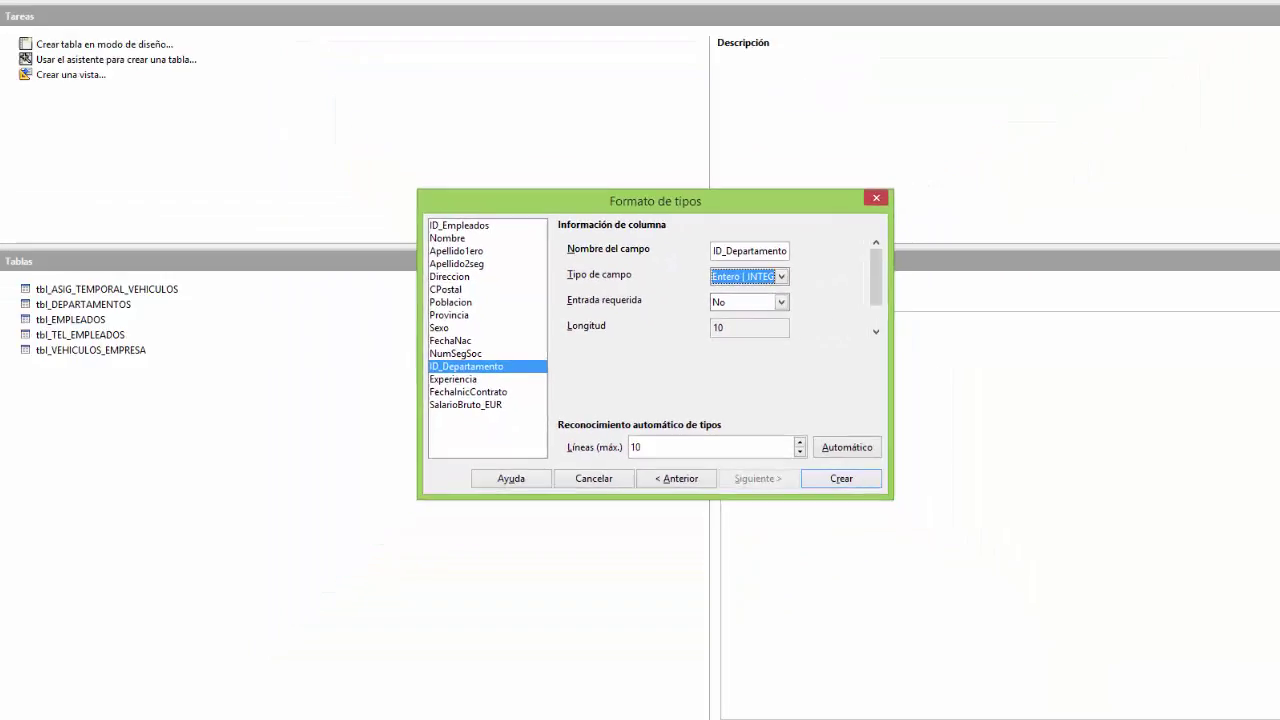
- Check the source columns in the Calc sheet, return to Base and set the field type of Experiencia to Entero minúsculo [ TINYINT ]
click(920, 707)
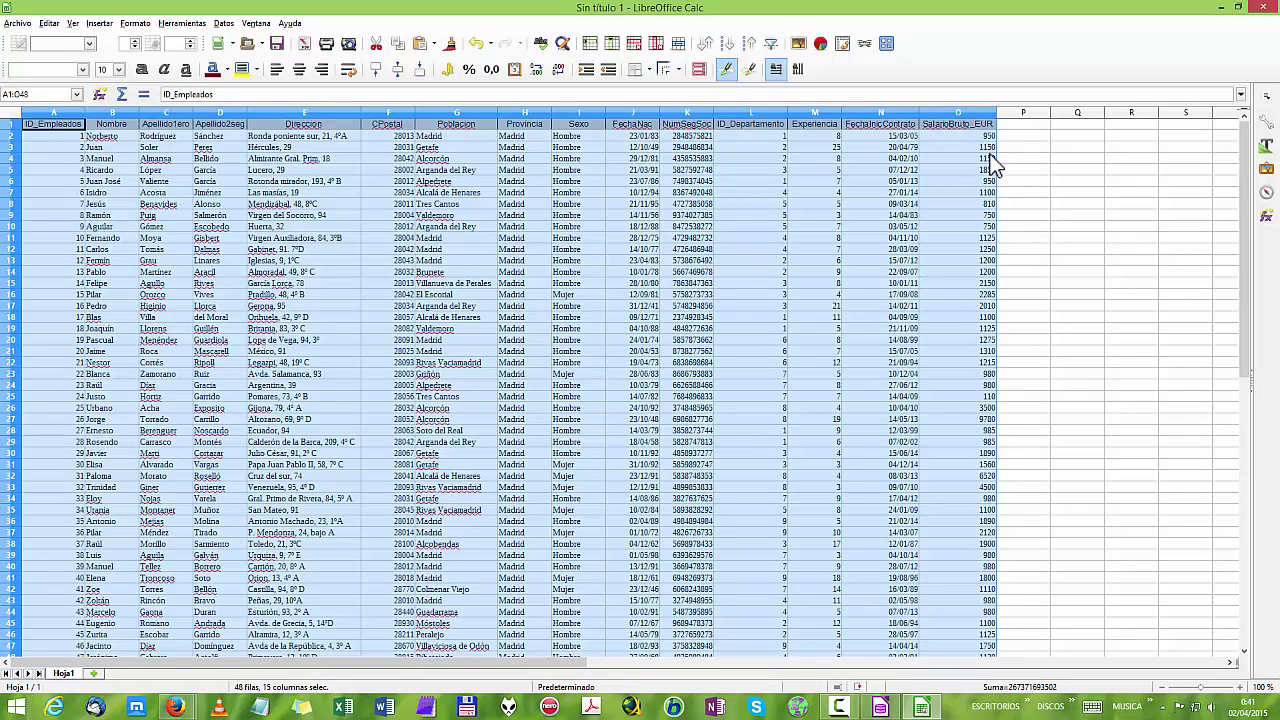
click(878, 702)
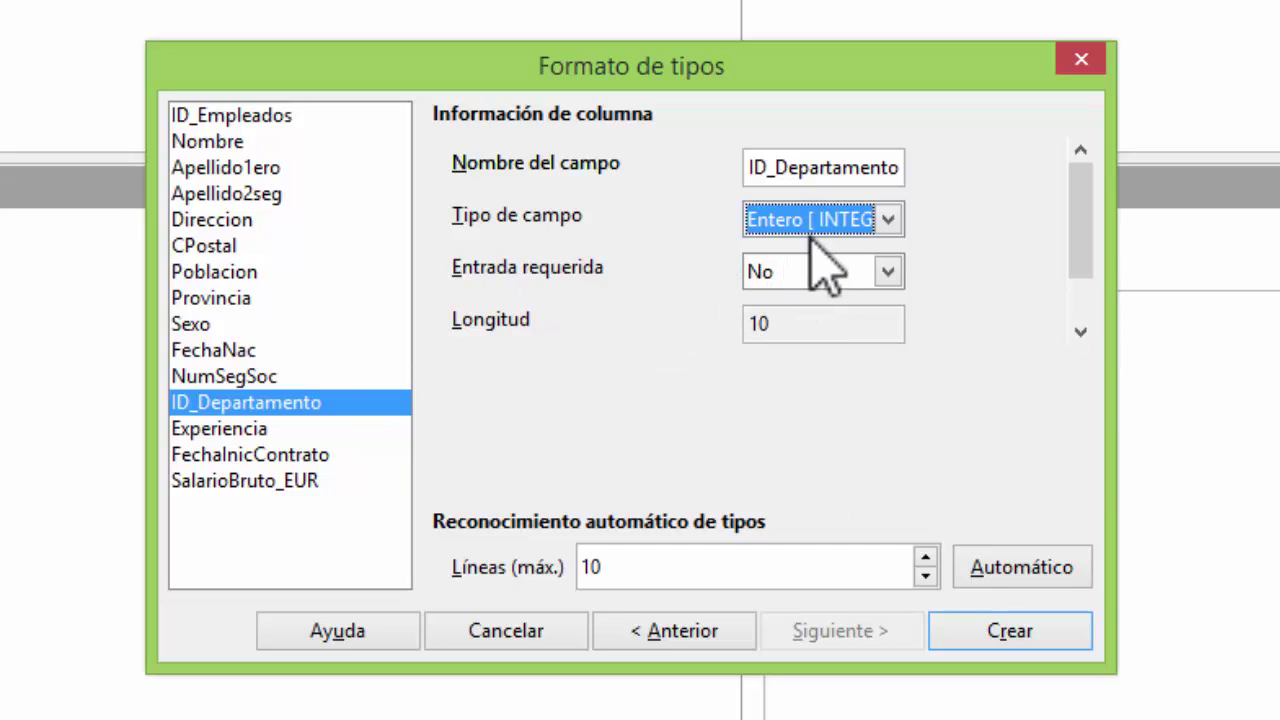
click(268, 410)
click(255, 428)
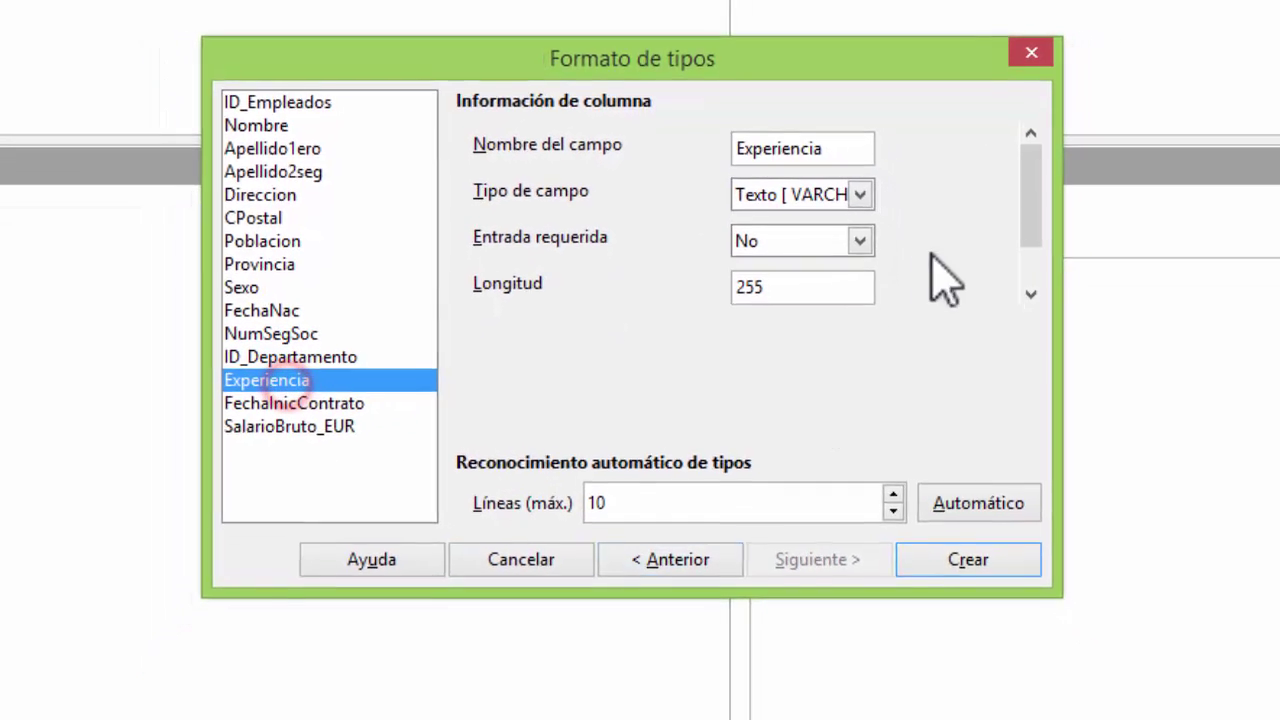
click(848, 190)
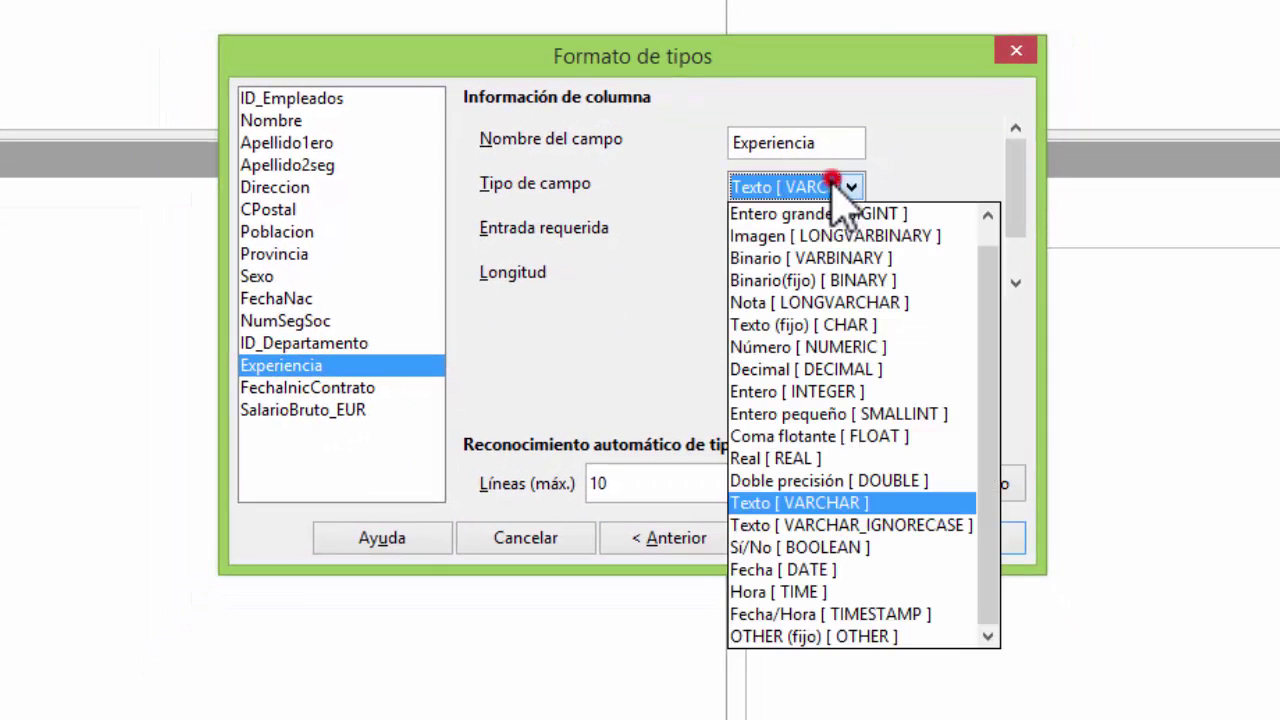
click(987, 215)
click(900, 214)
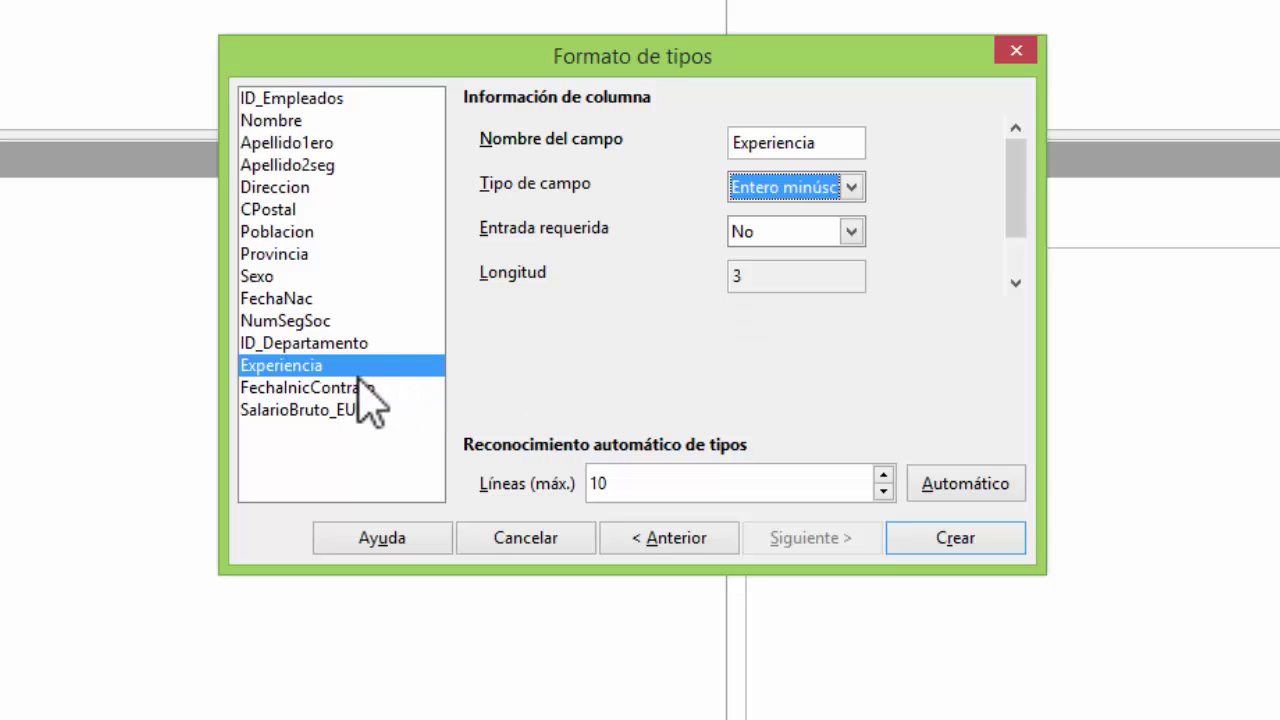
- Deselect Experiencia and set the field type of FechaInicContrato to Fecha [ DATE ]
ctrl+click(338, 368)
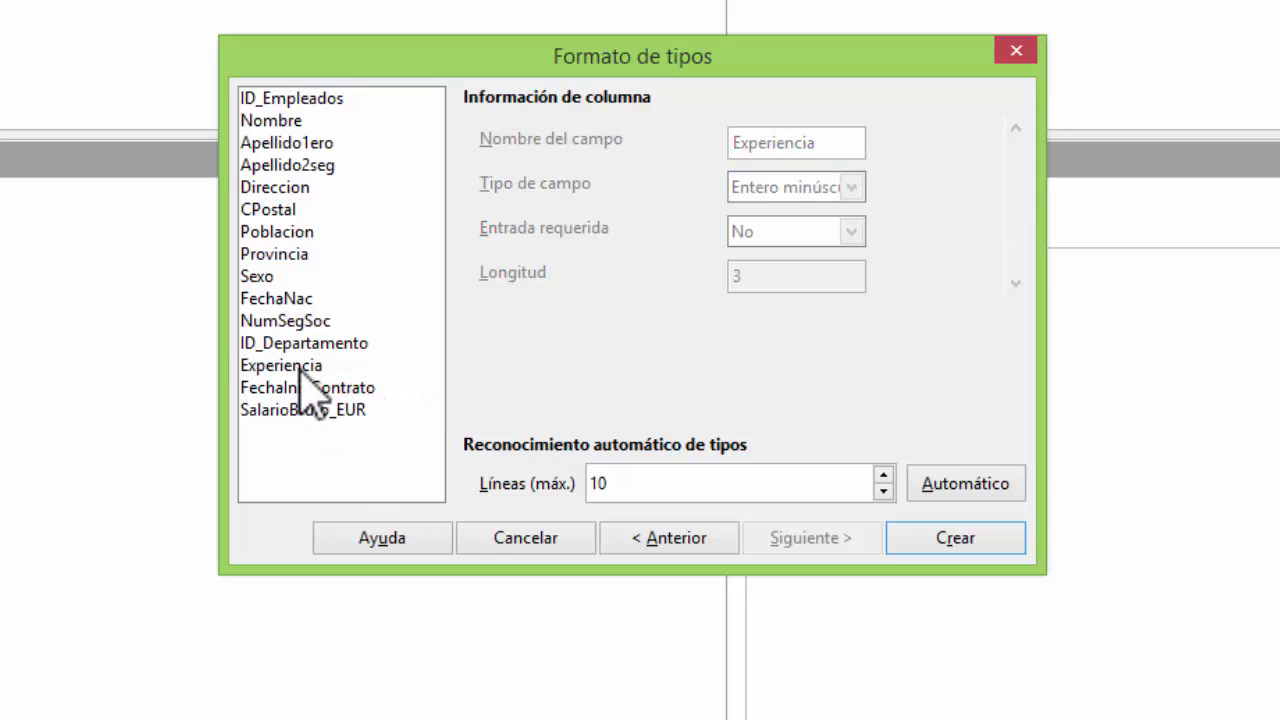
click(287, 388)
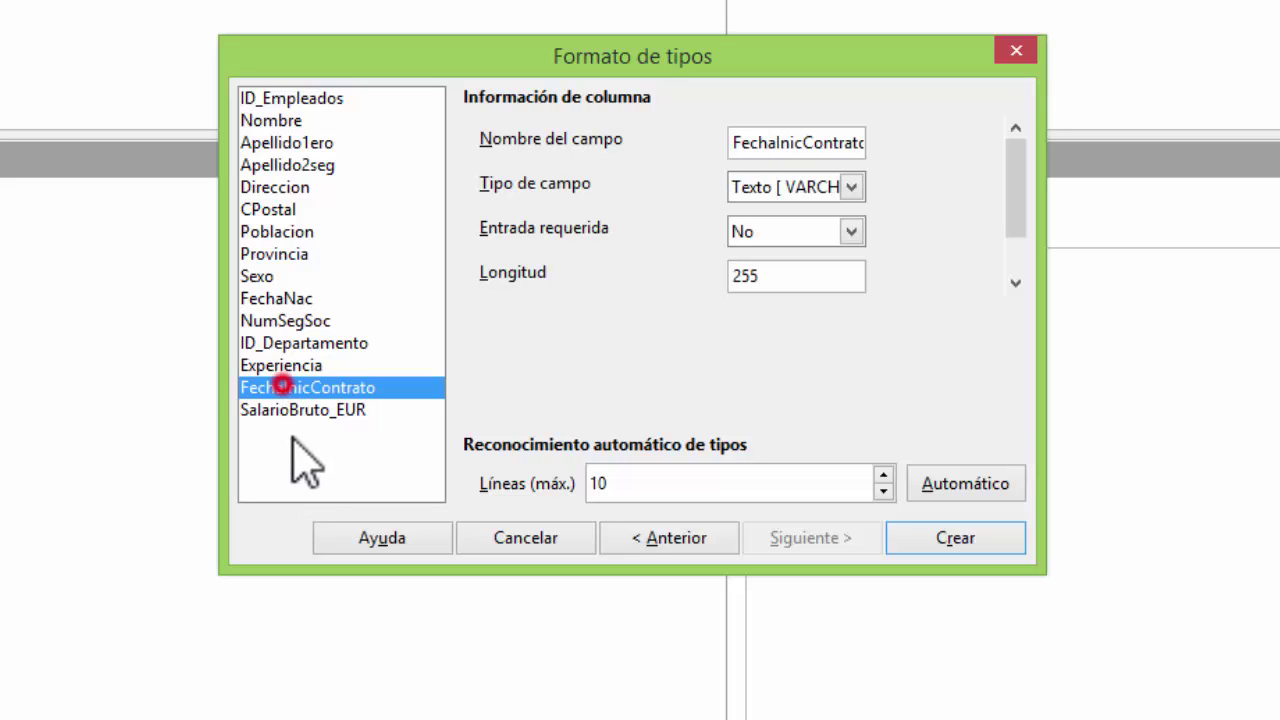
click(851, 187)
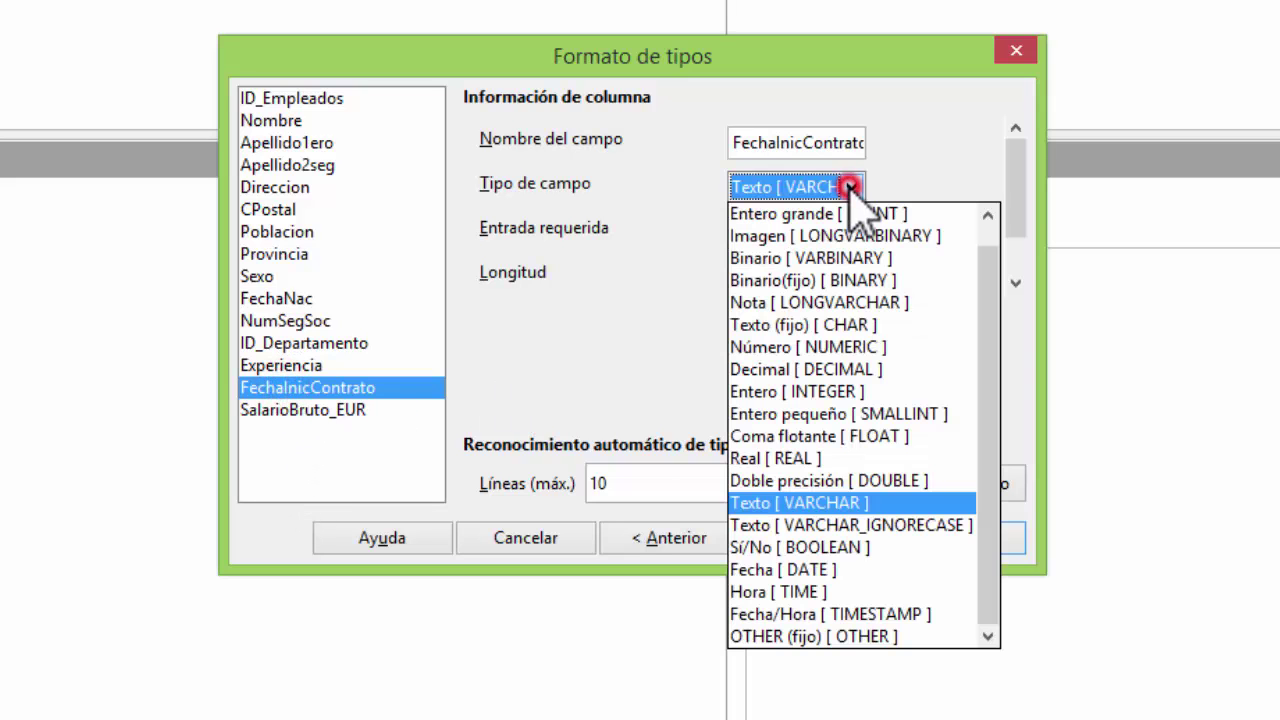
click(848, 572)
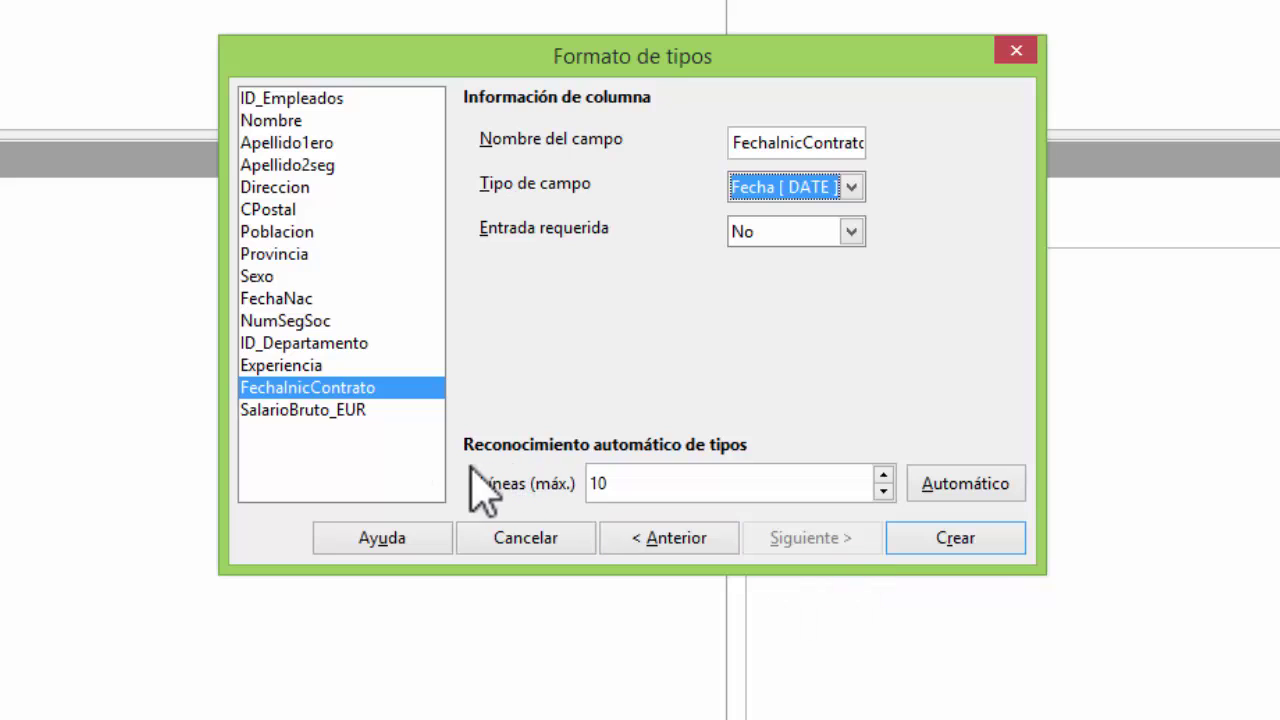
- Select SalarioBruto_EUR alone and set its field type to Número [ NUMERIC ] with 2 decimals
ctrl+click(347, 418)
ctrl+click(340, 410)
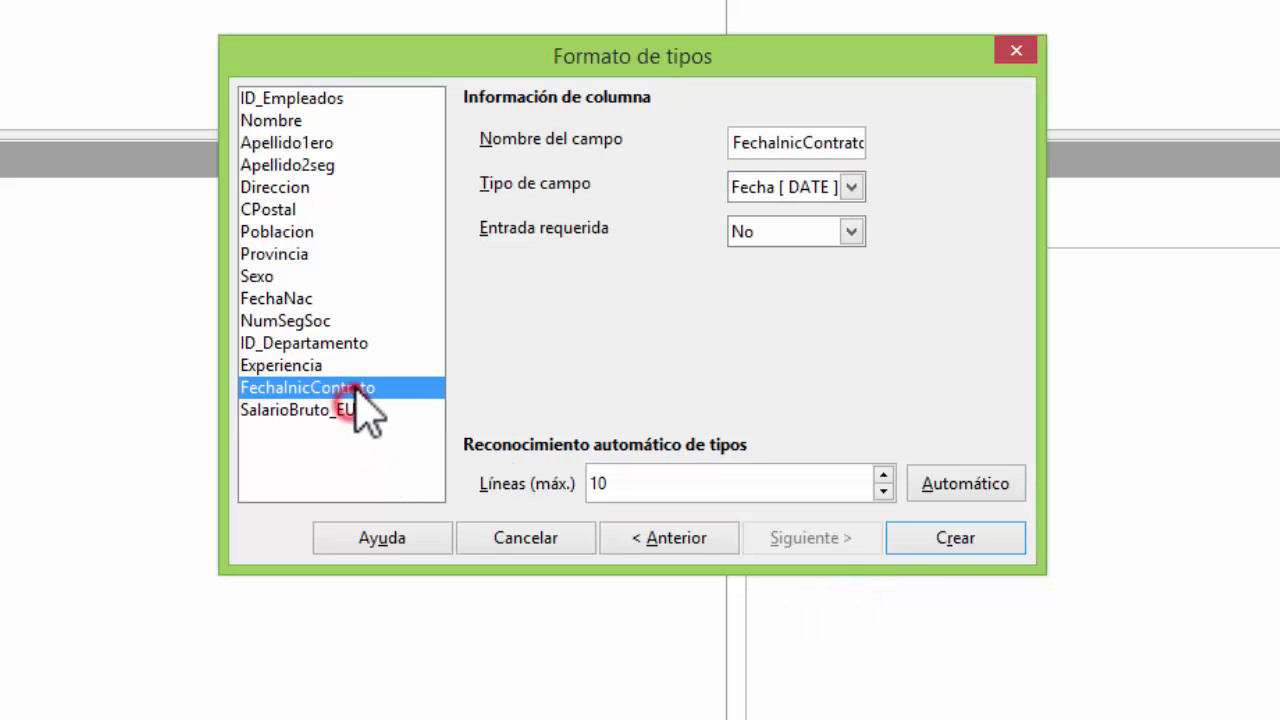
ctrl+click(354, 387)
click(360, 410)
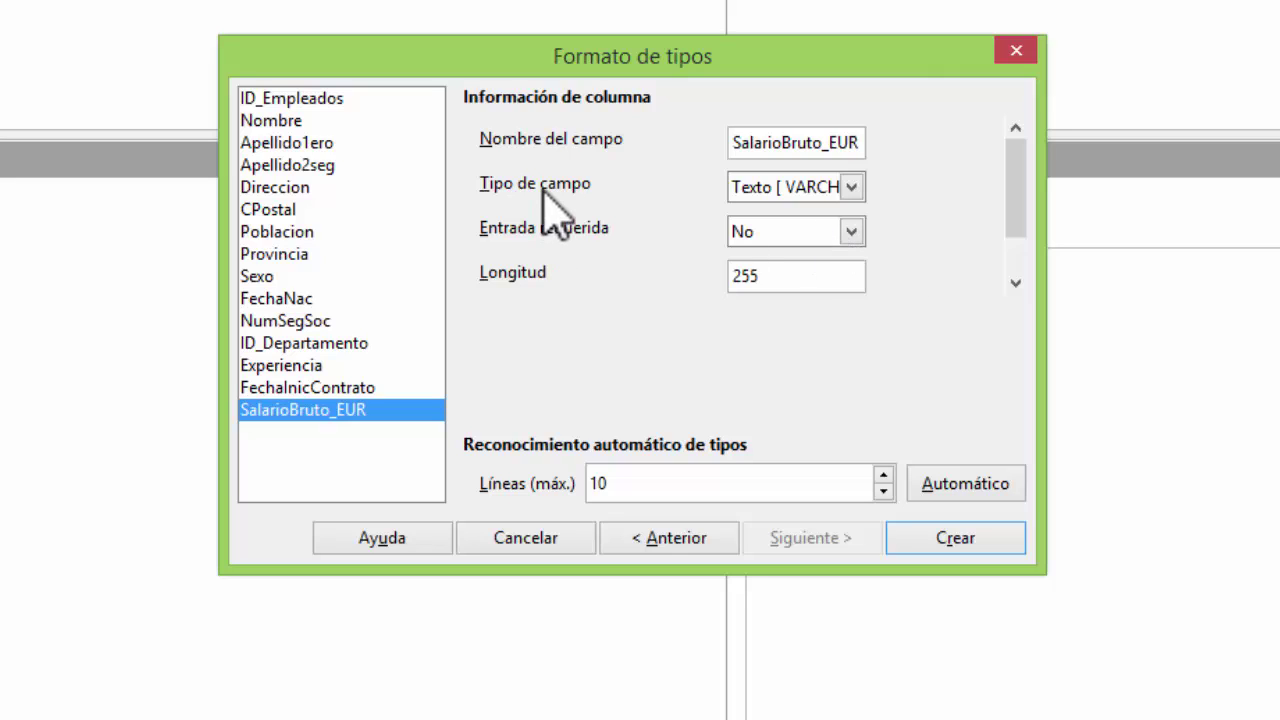
click(758, 190)
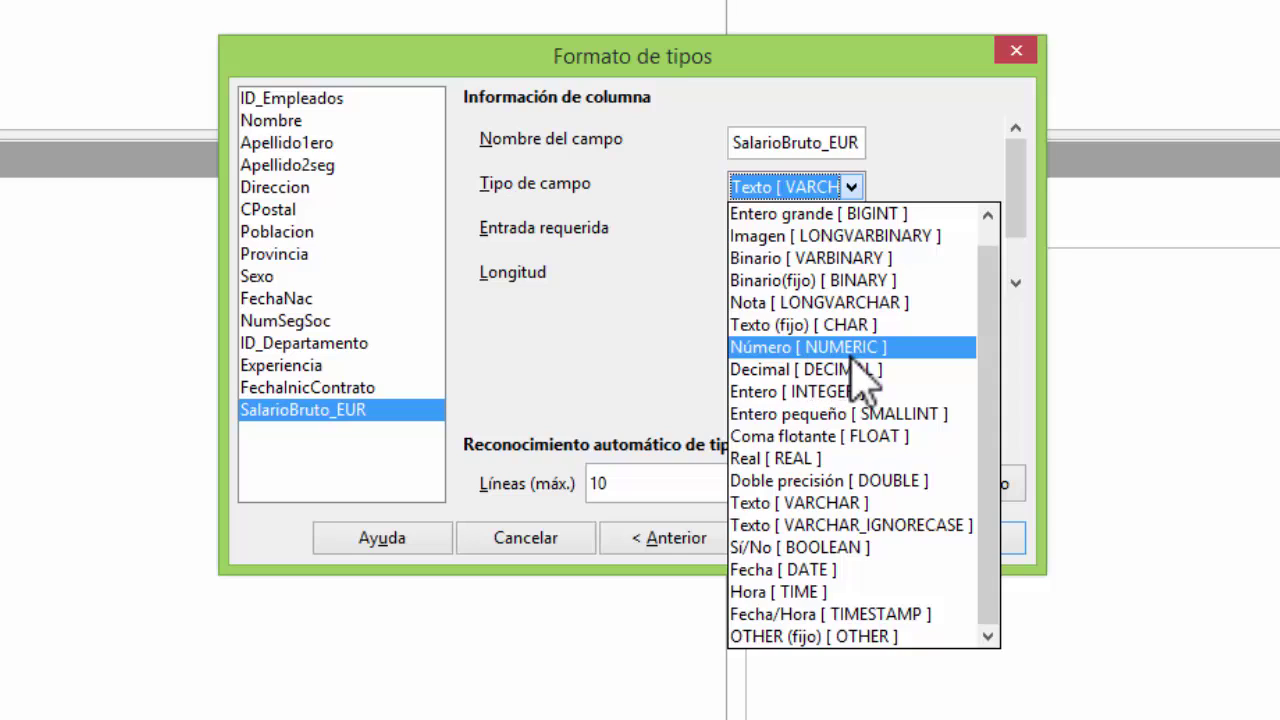
click(856, 350)
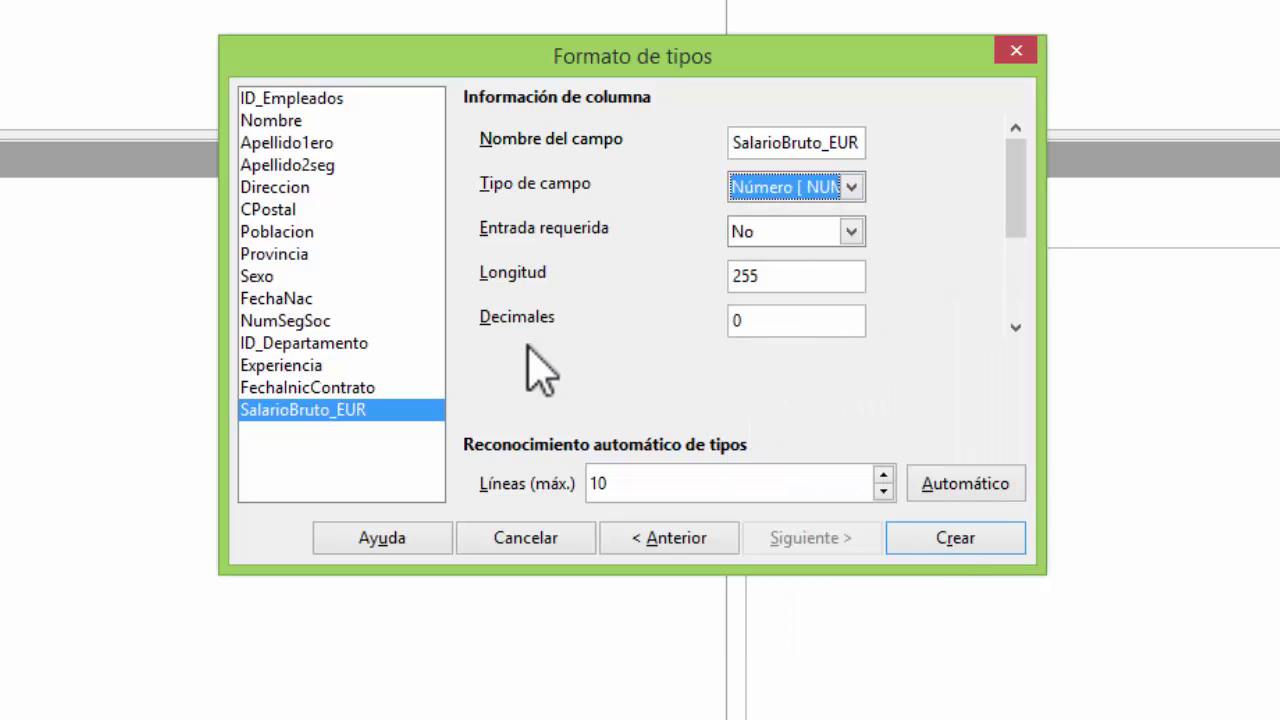
double_click(773, 320)
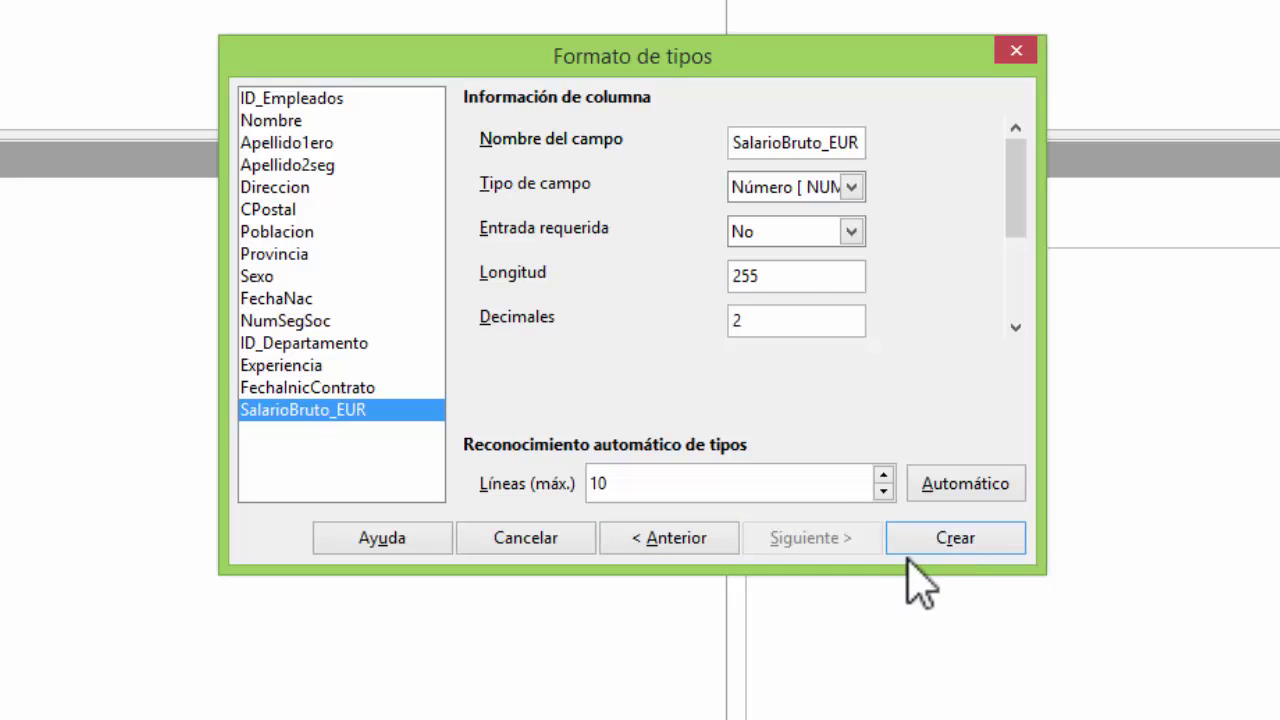
- Create the table from the defined fields, declining the creation of a primary key
click(945, 548)
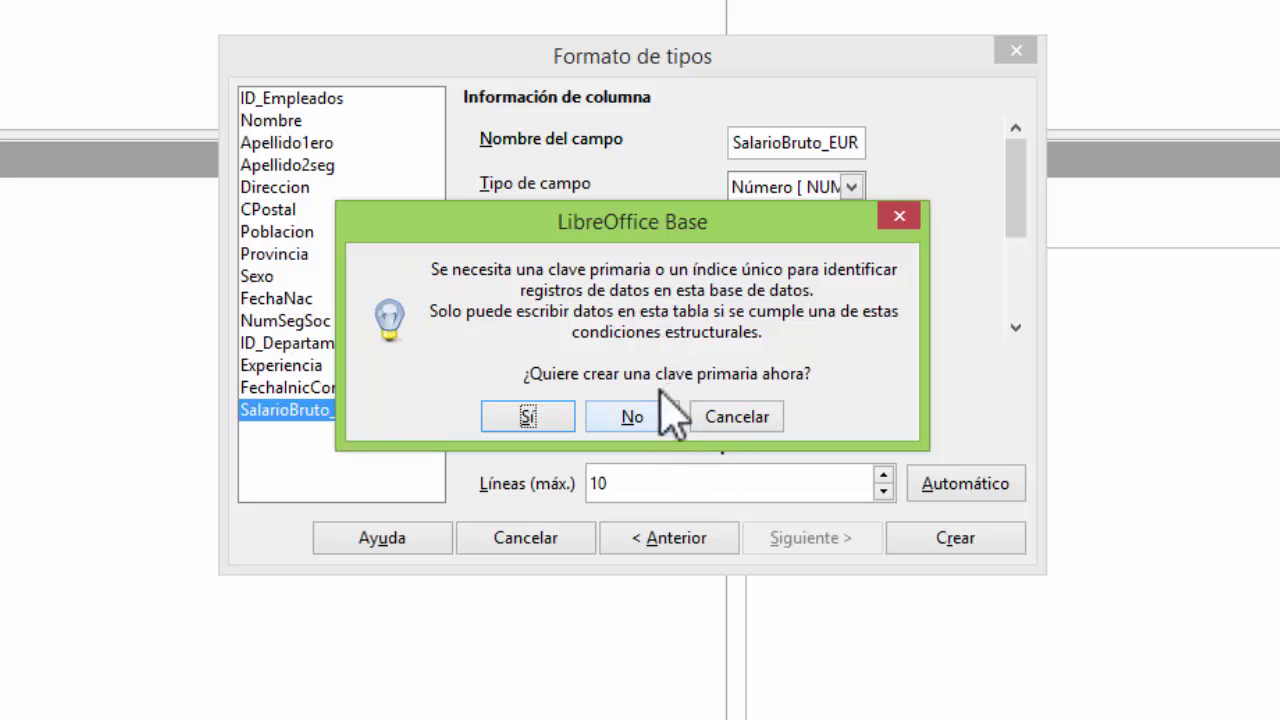
click(638, 418)
click(173, 454)
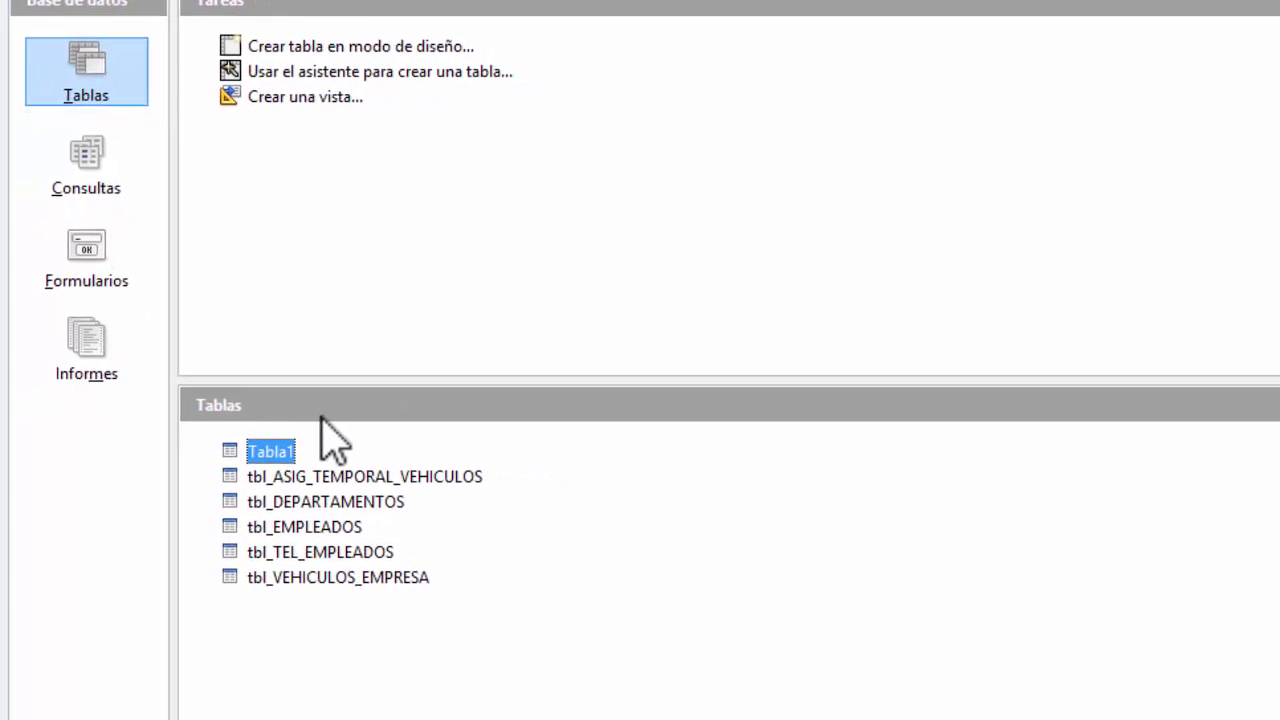
right_click(277, 452)
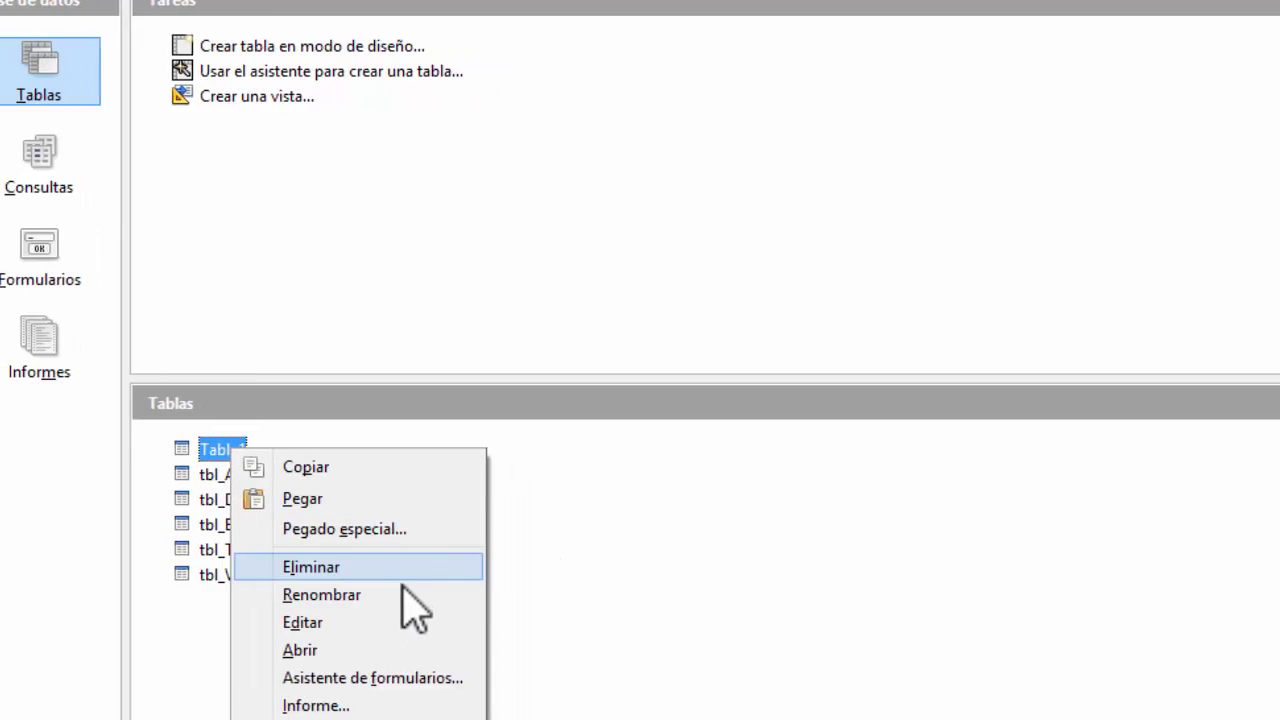
click(400, 595)
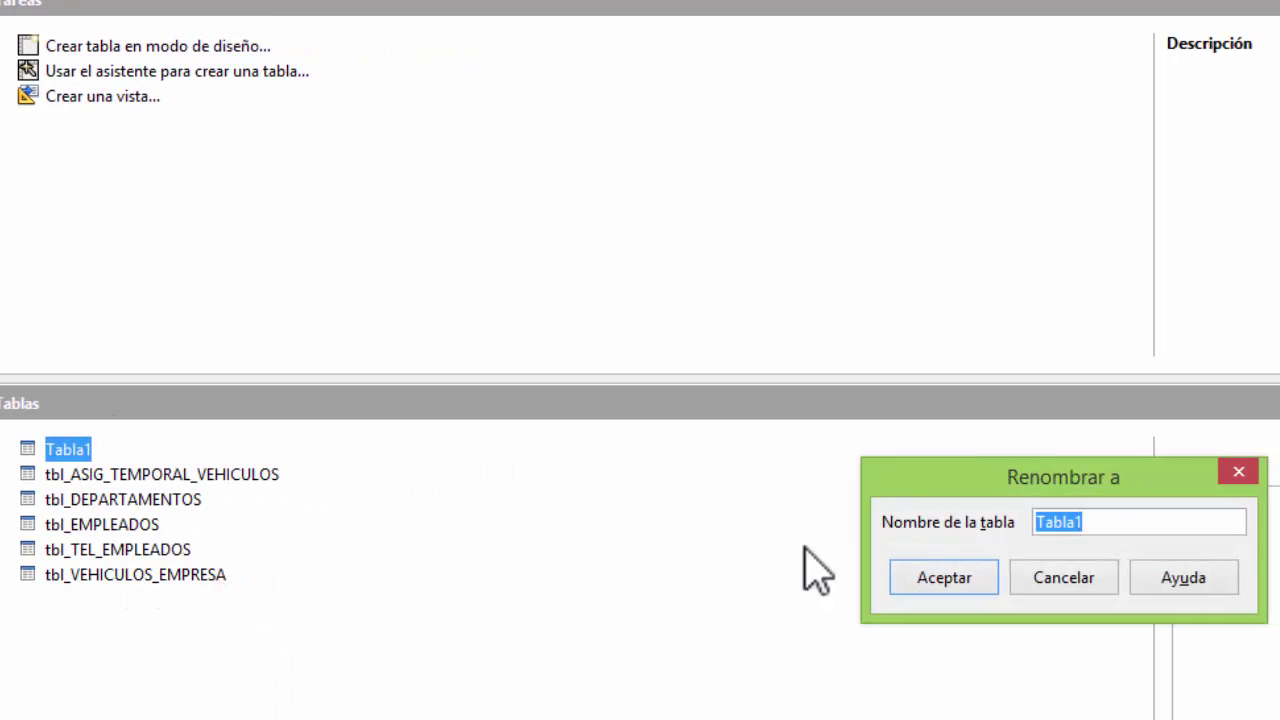
click(1064, 581)
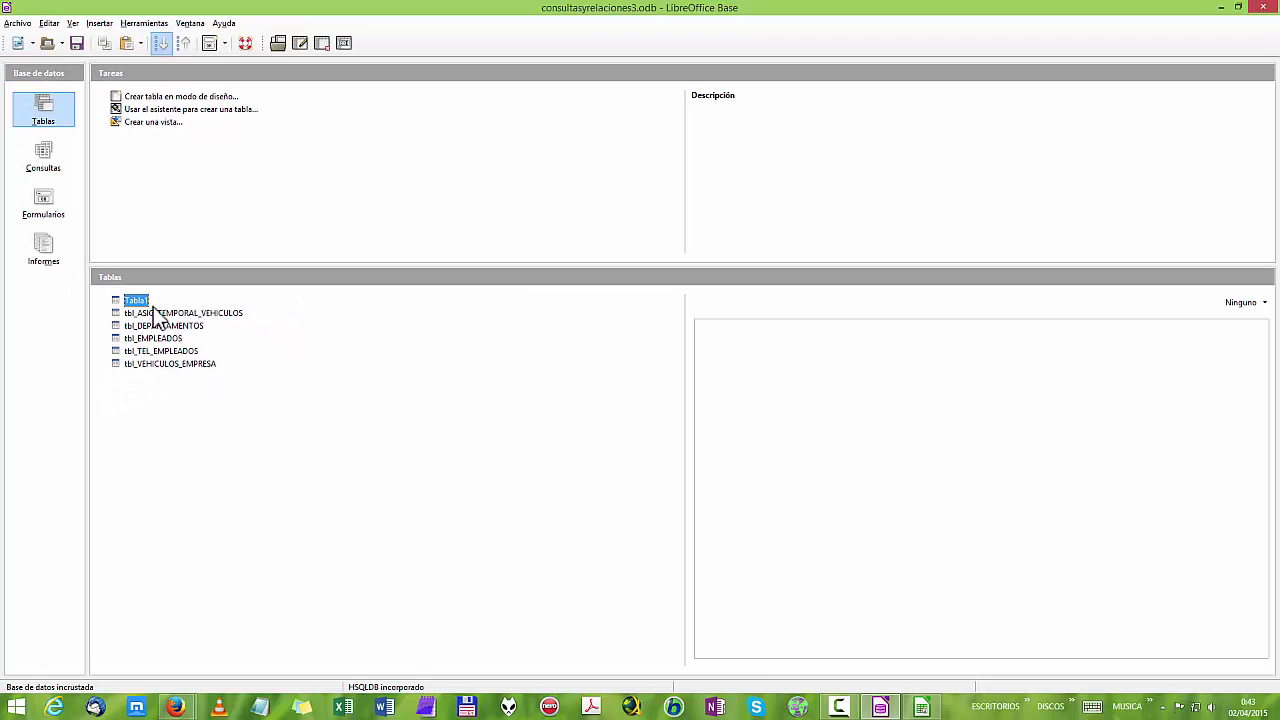
- Compare the source data in Calc with the field design and the records of Tabla1 in Base
click(922, 707)
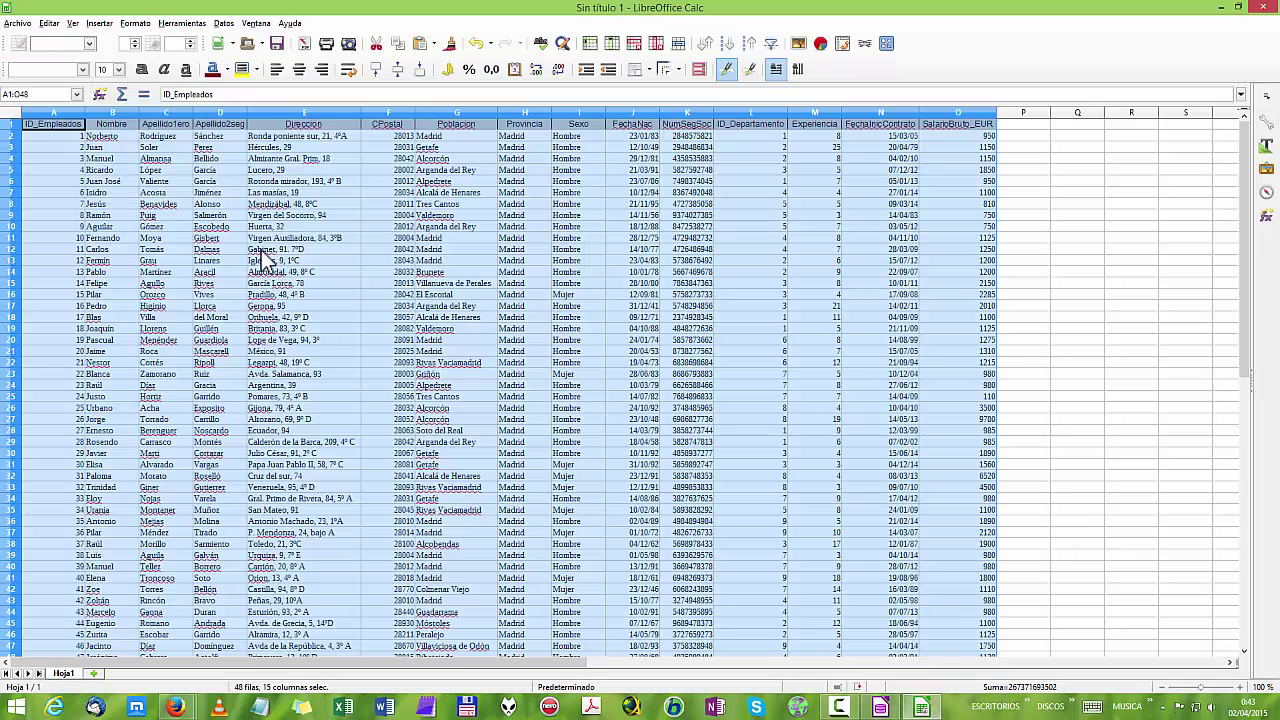
click(879, 704)
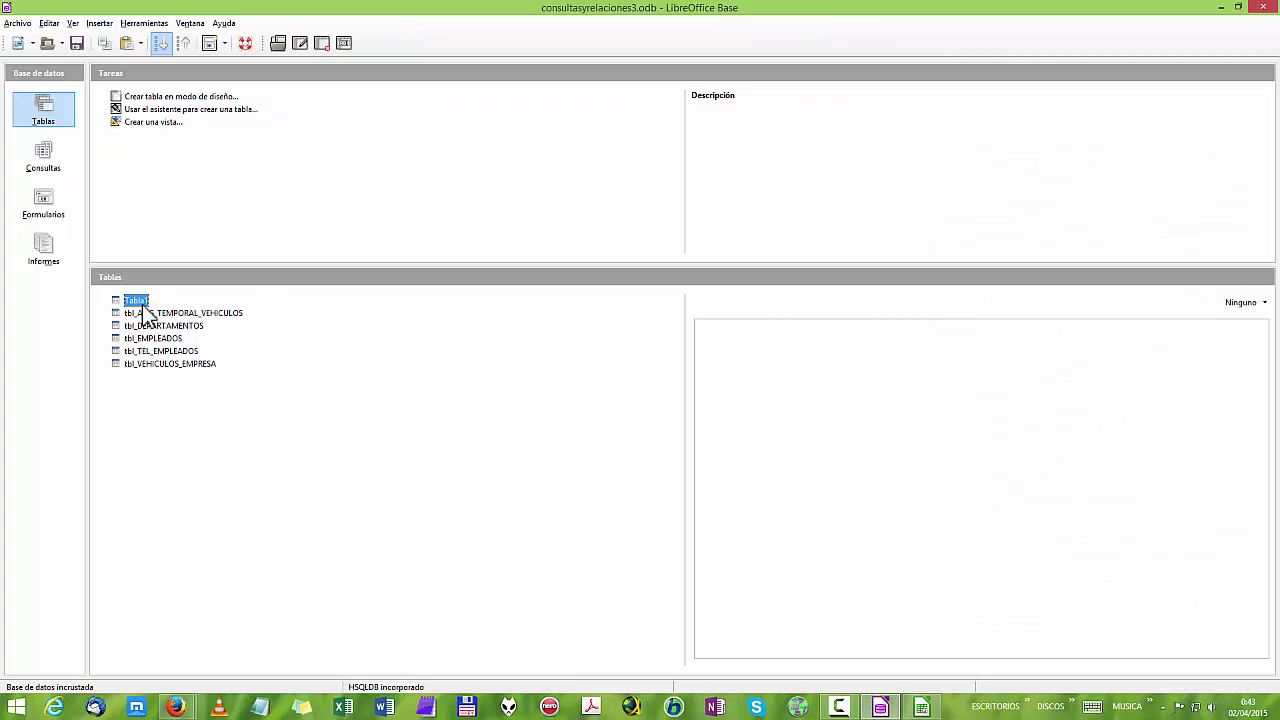
right_click(141, 302)
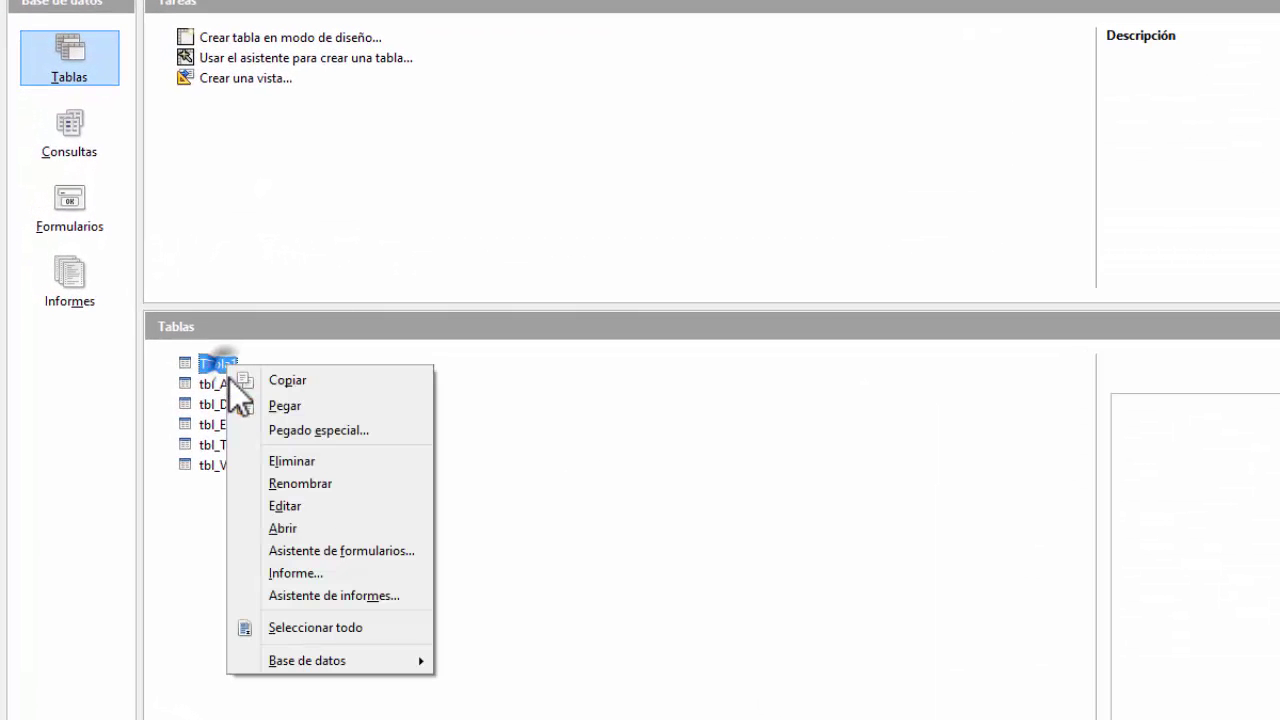
click(338, 503)
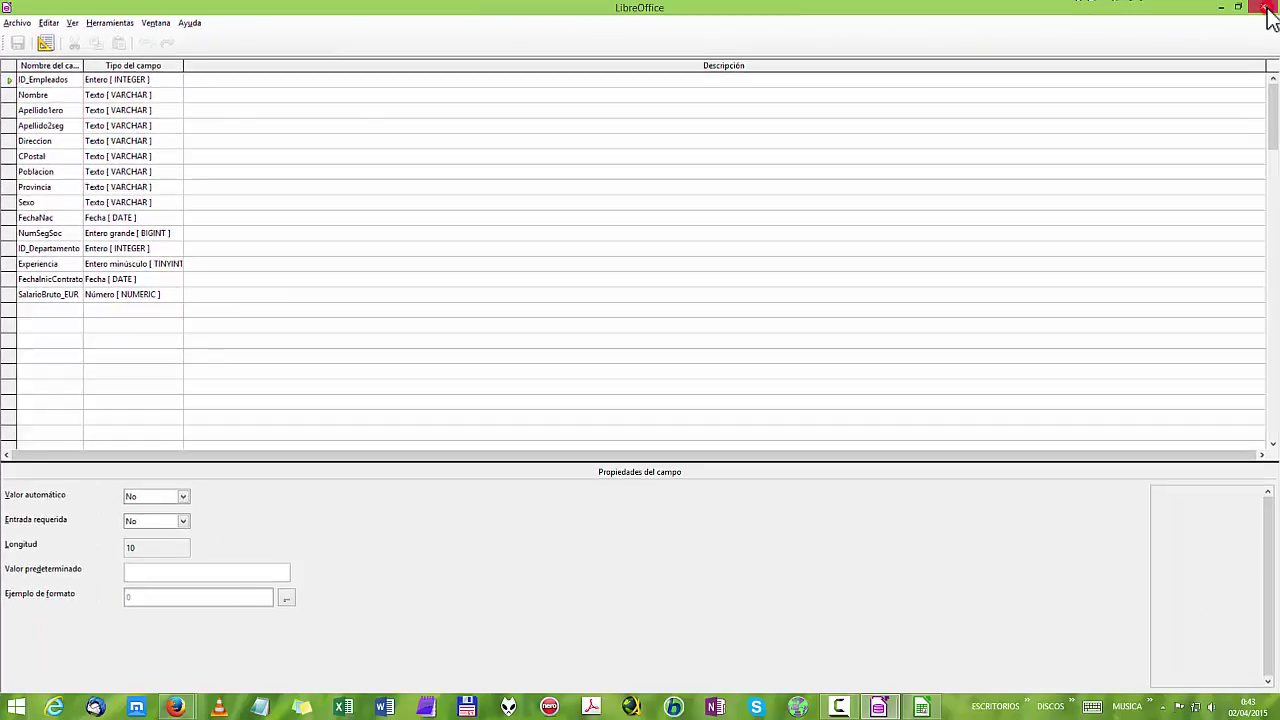
click(1268, 16)
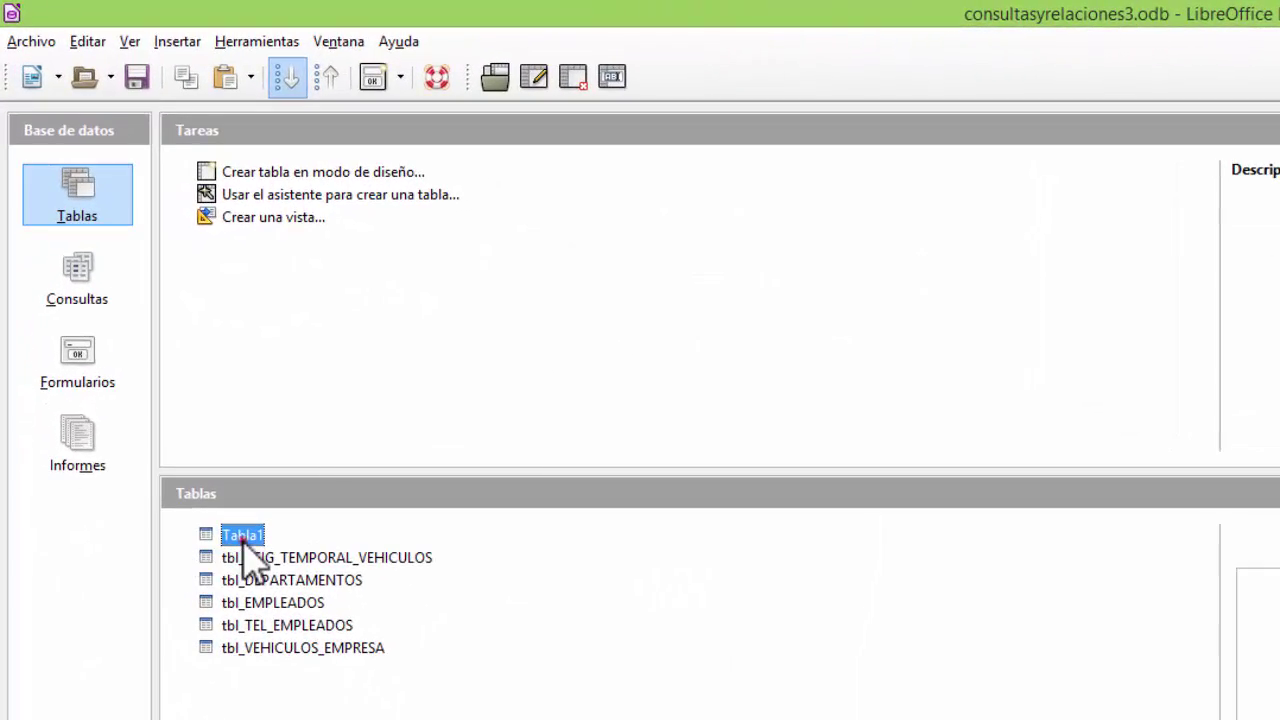
double_click(244, 536)
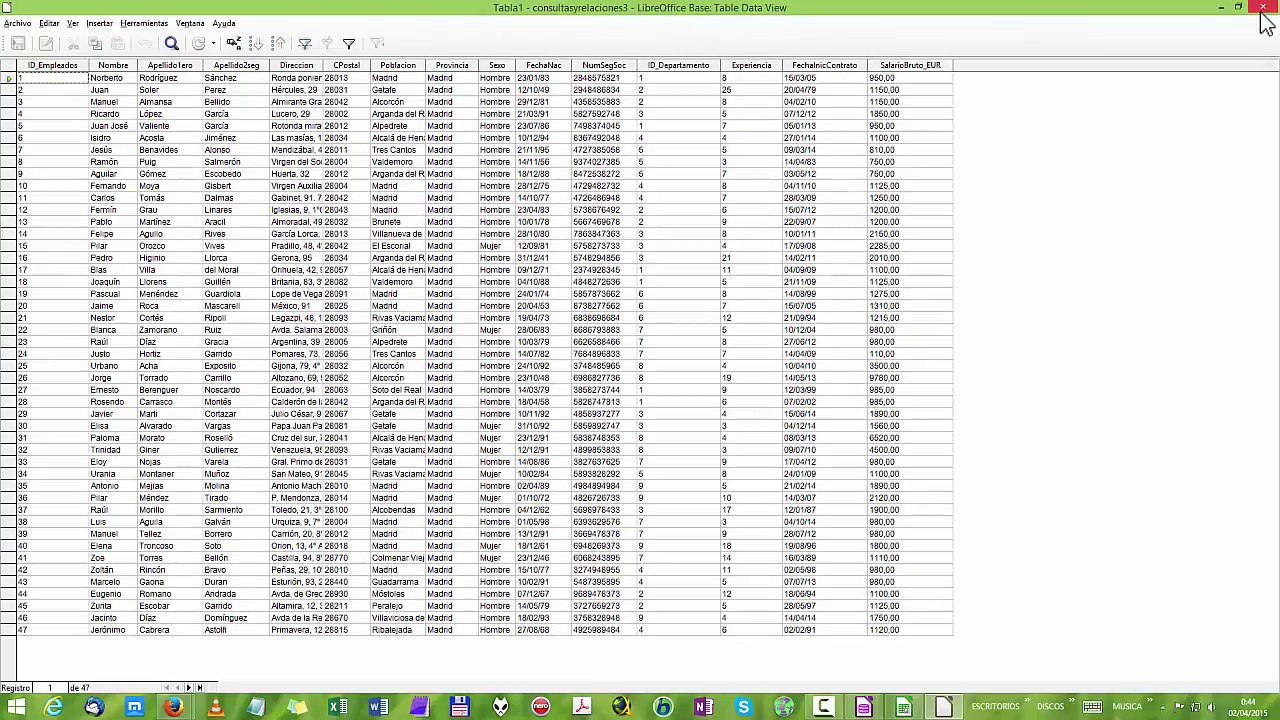
click(1262, 10)
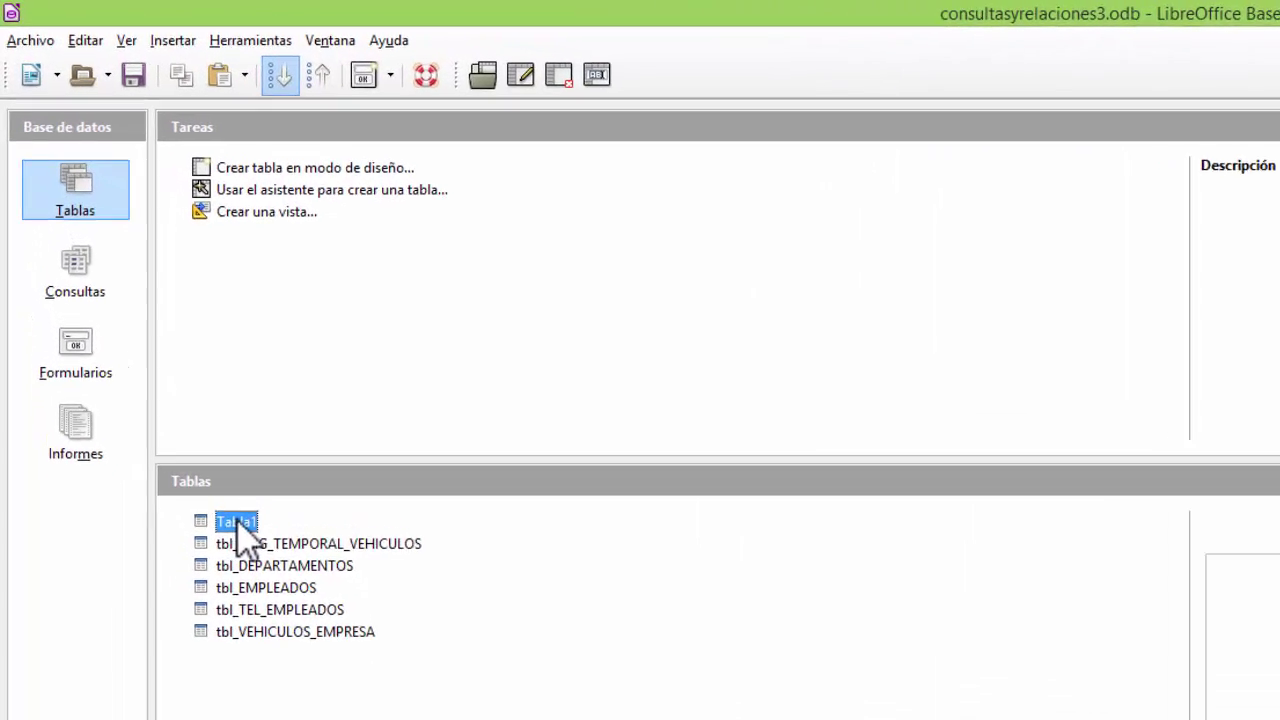
- Make ID_Empleados the primary key of Tabla1 in its design, save the table and close the design
right_click(238, 528)
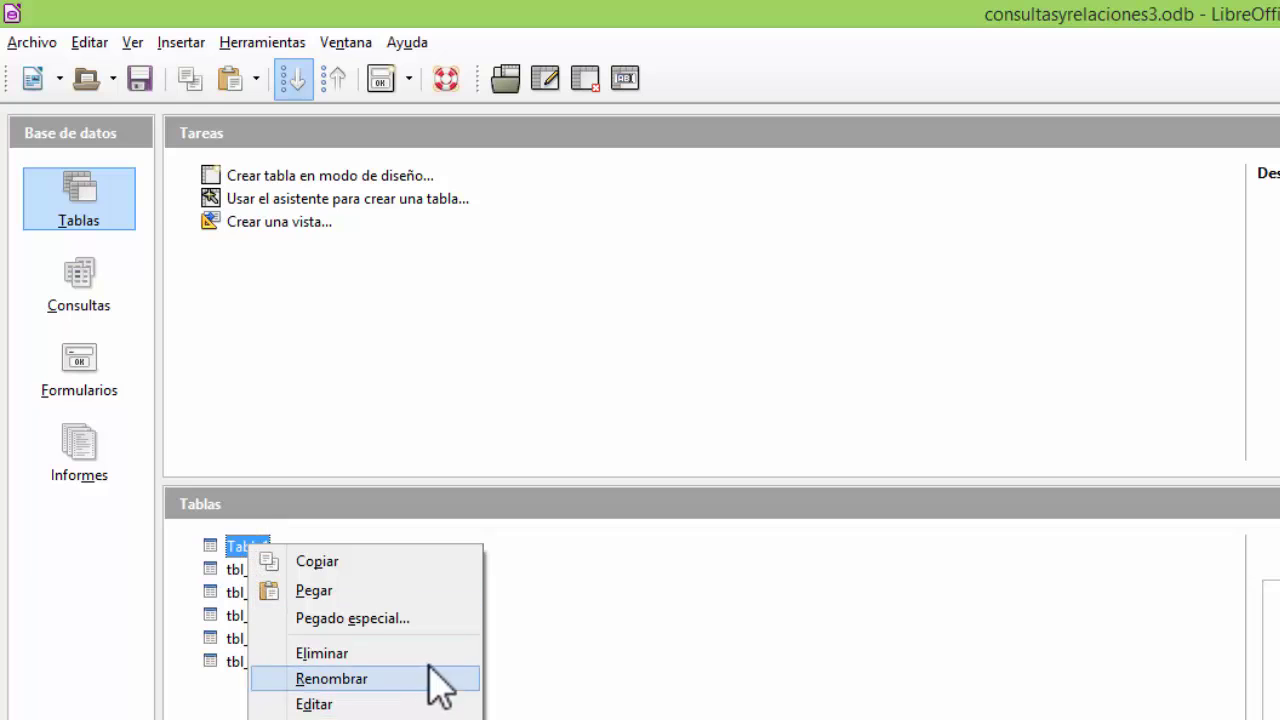
click(343, 702)
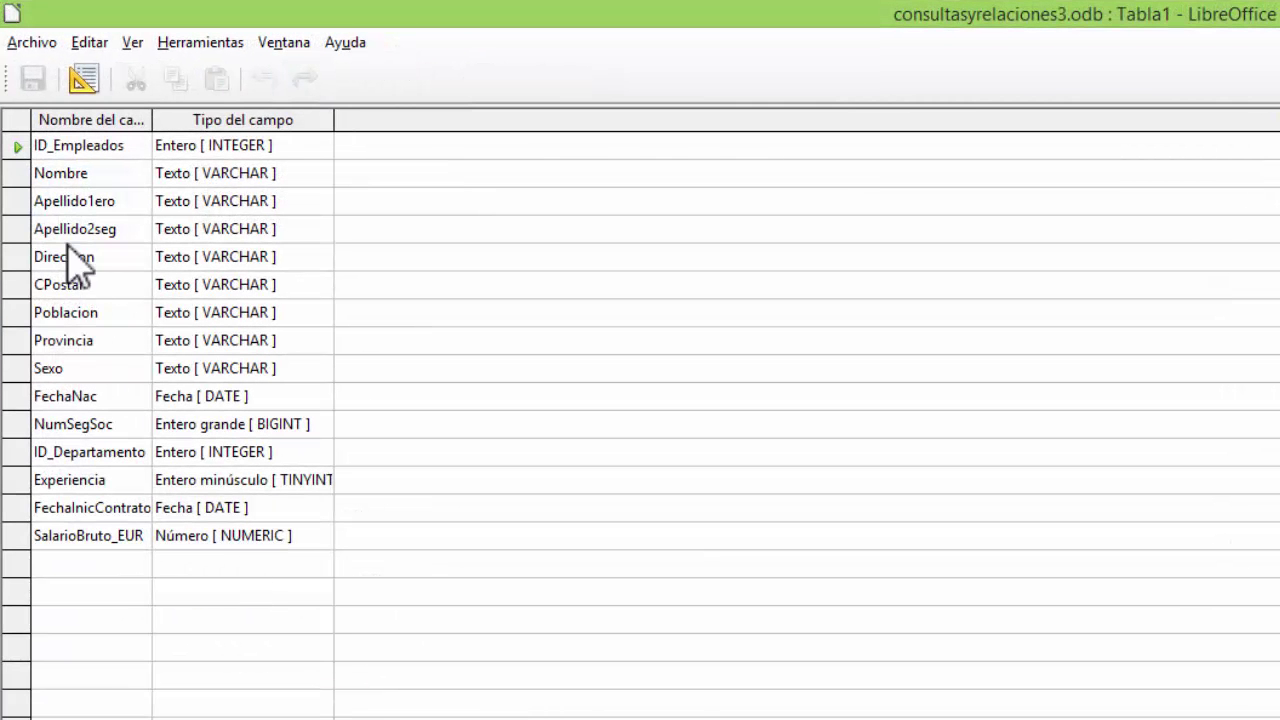
click(18, 146)
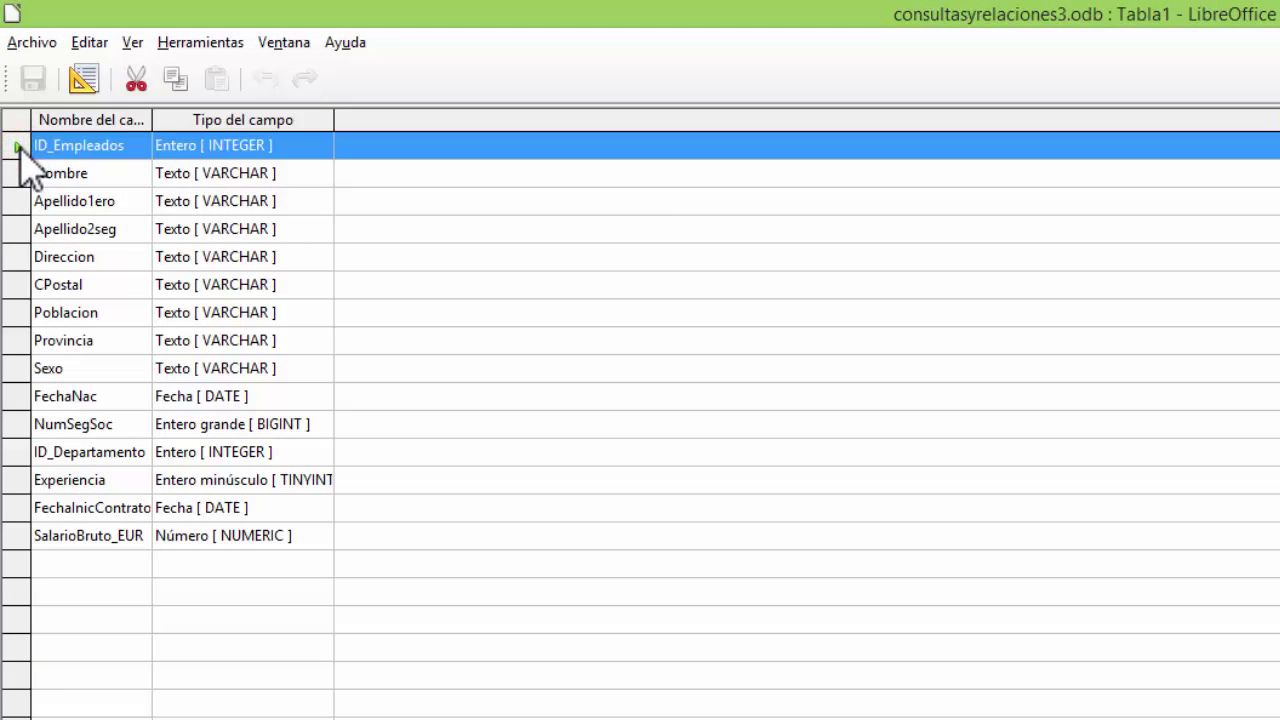
right_click(20, 150)
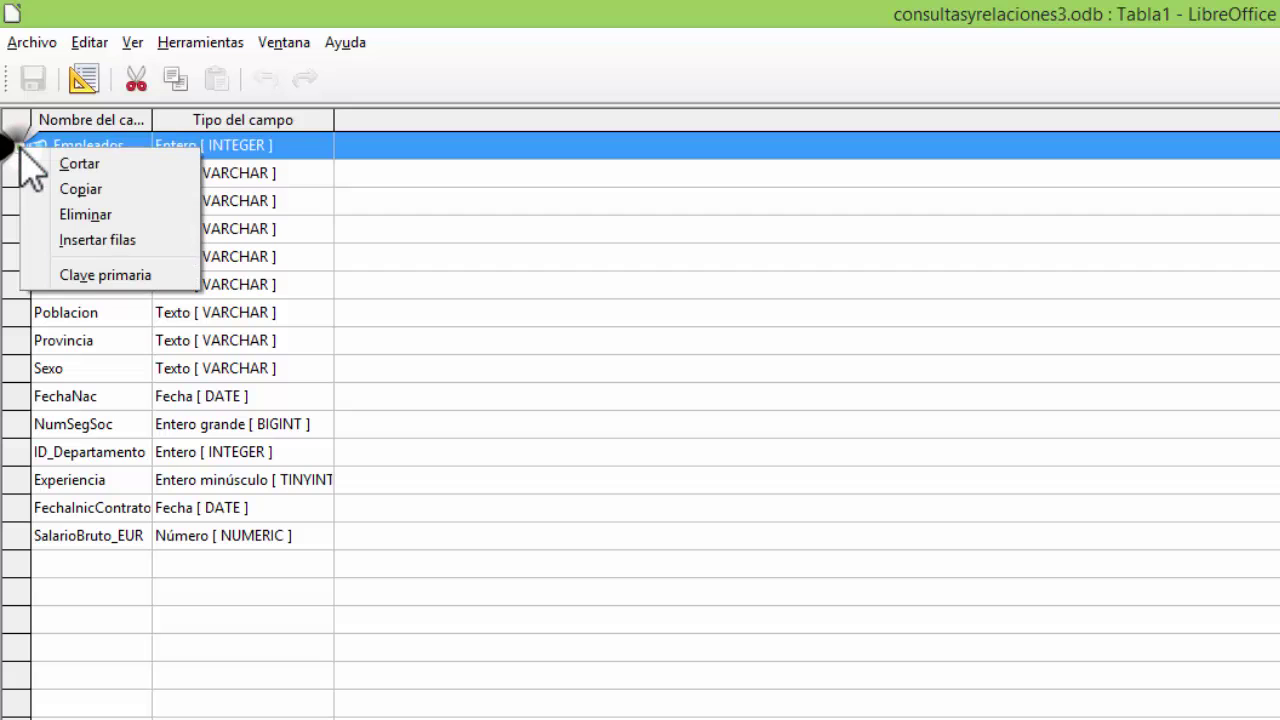
click(100, 275)
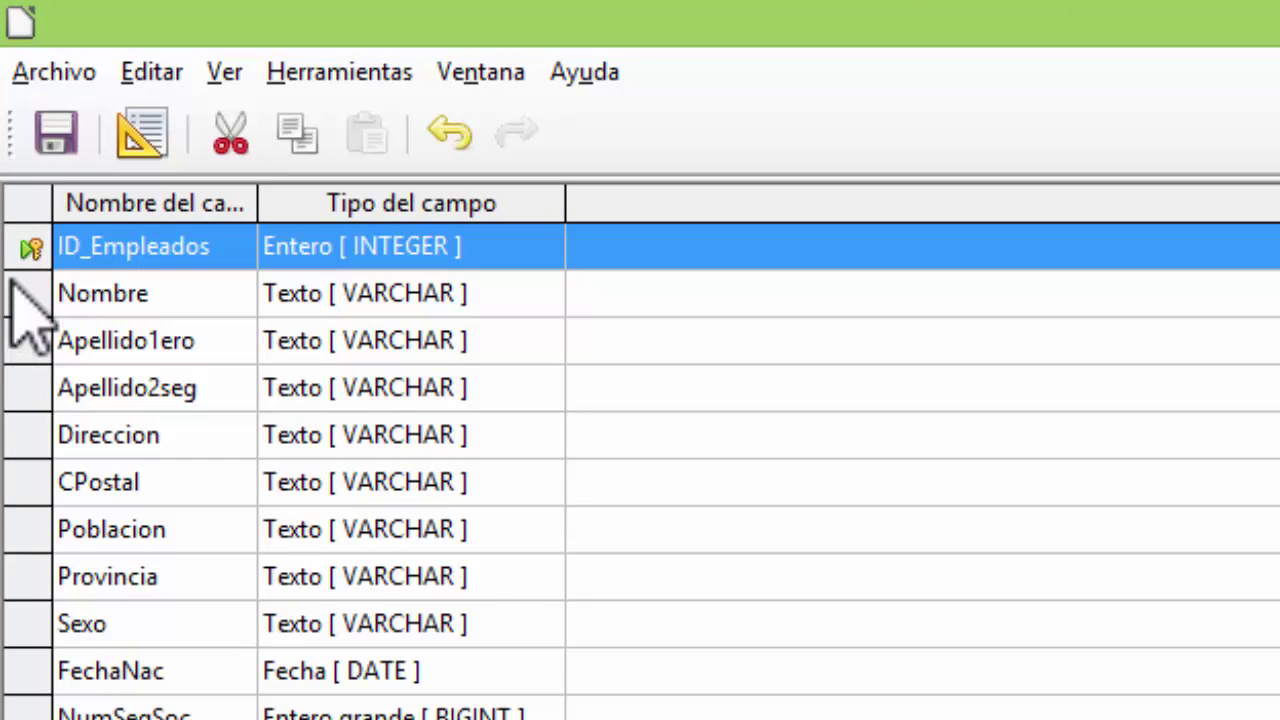
click(52, 130)
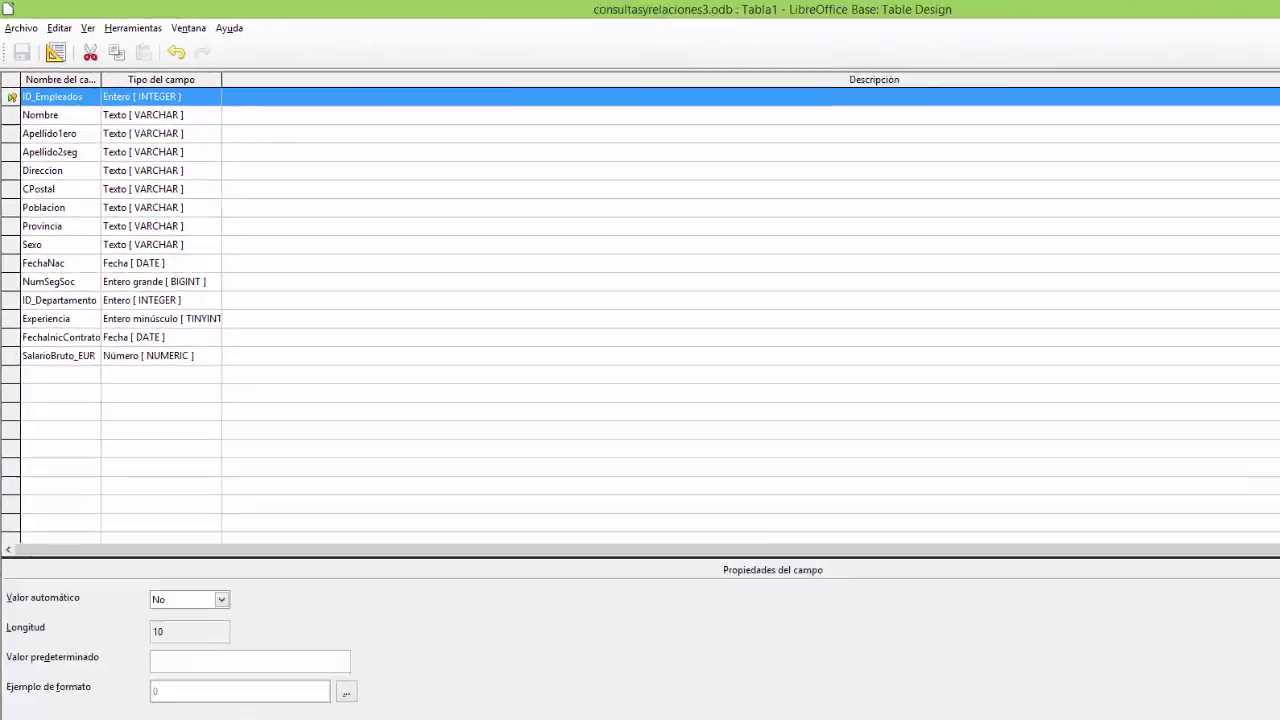
click(1262, 7)
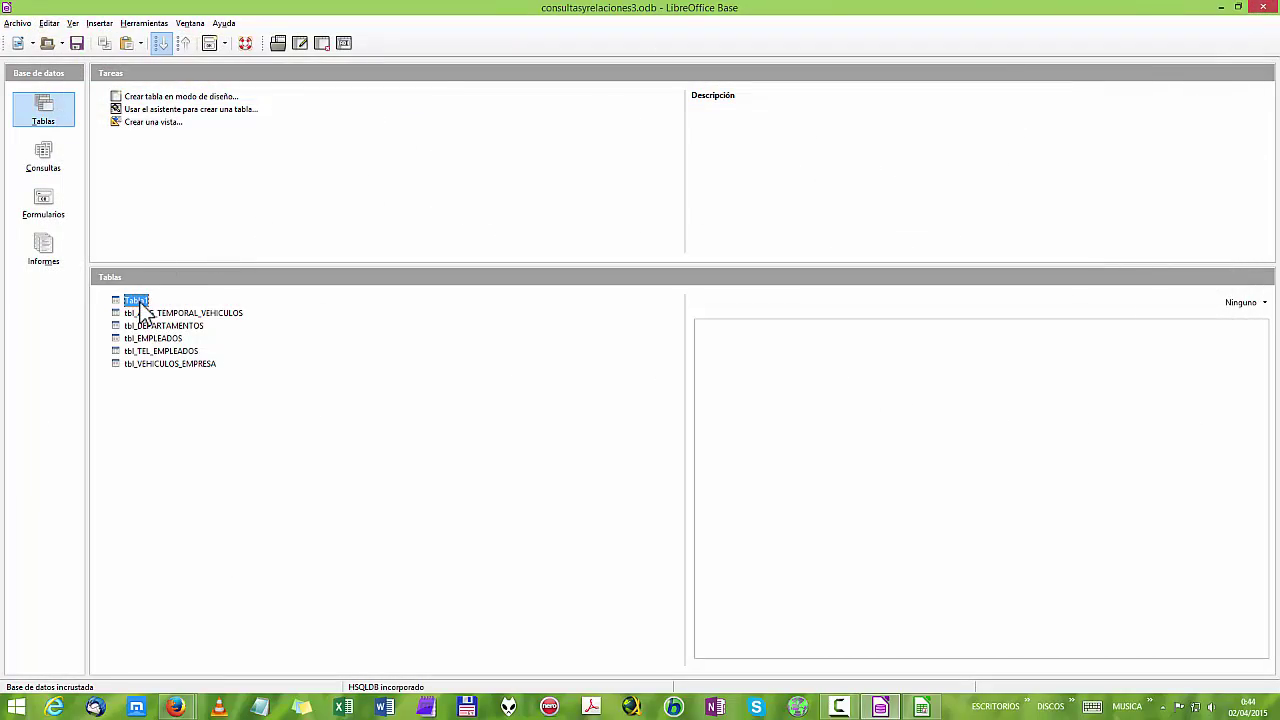
- Open the data of Tabla1 and change the first record's SalarioBruto_EUR to 1150,25
double_click(139, 302)
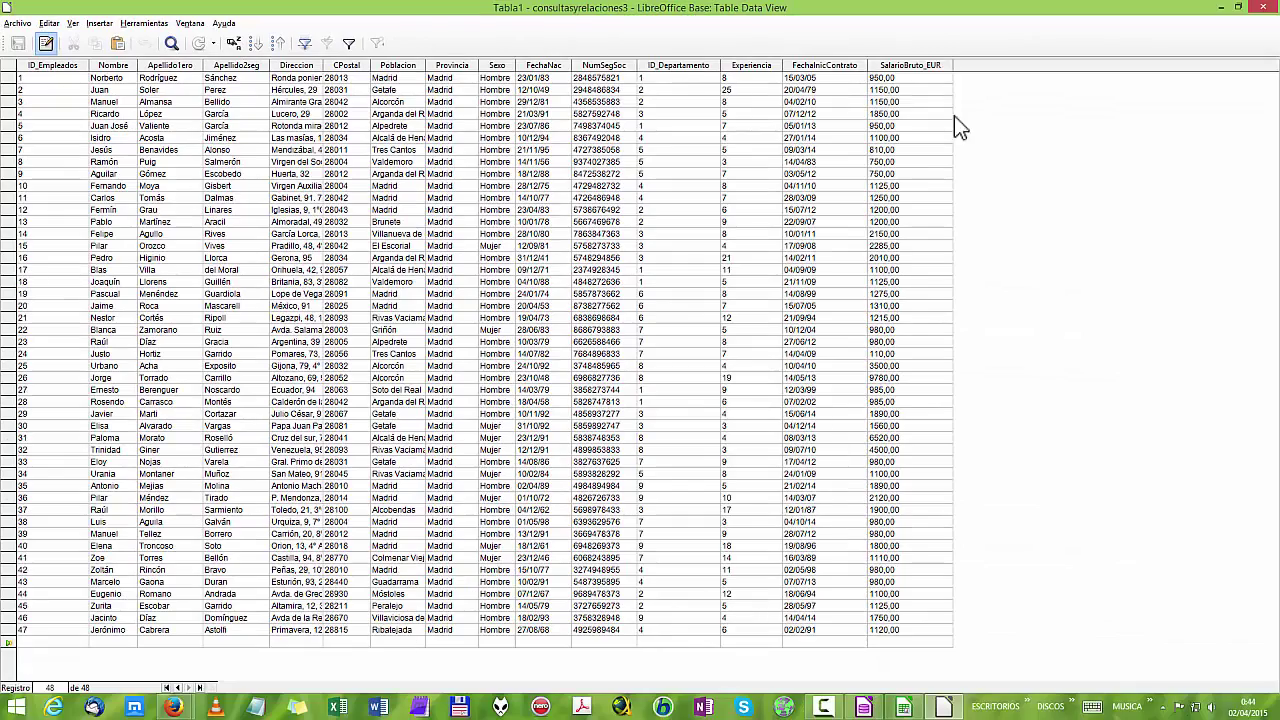
click(915, 78)
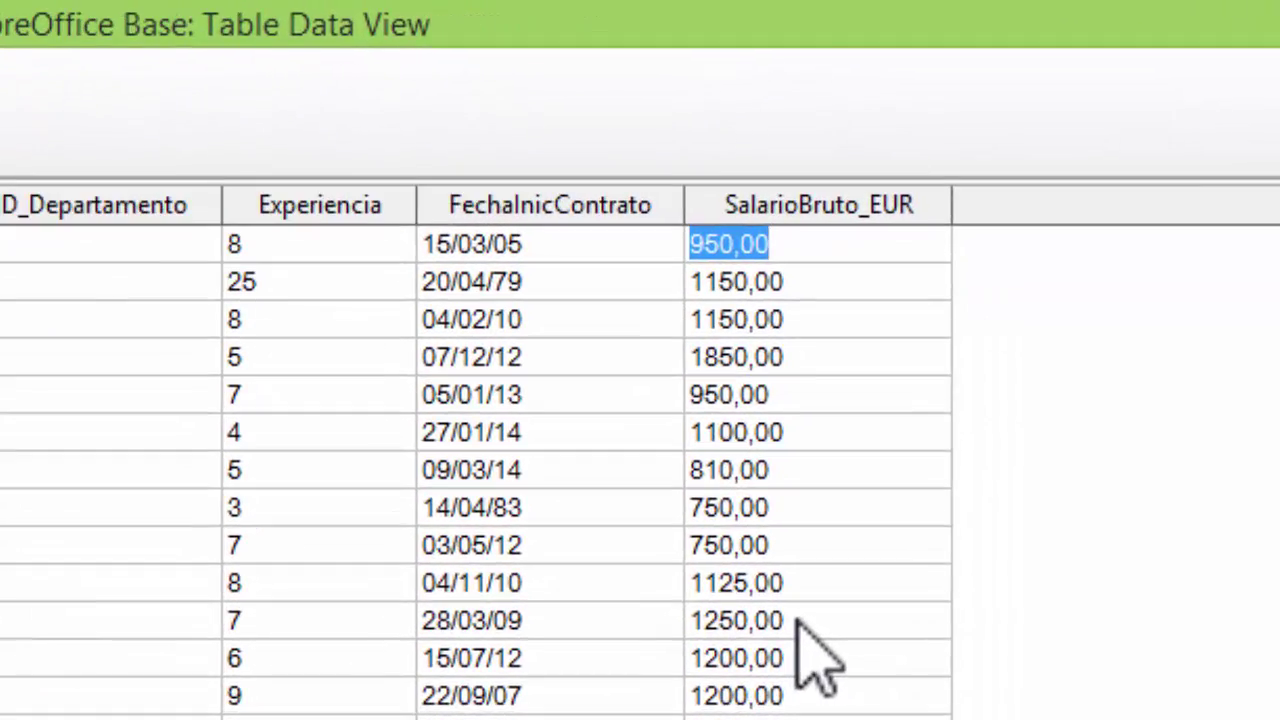
key(End)
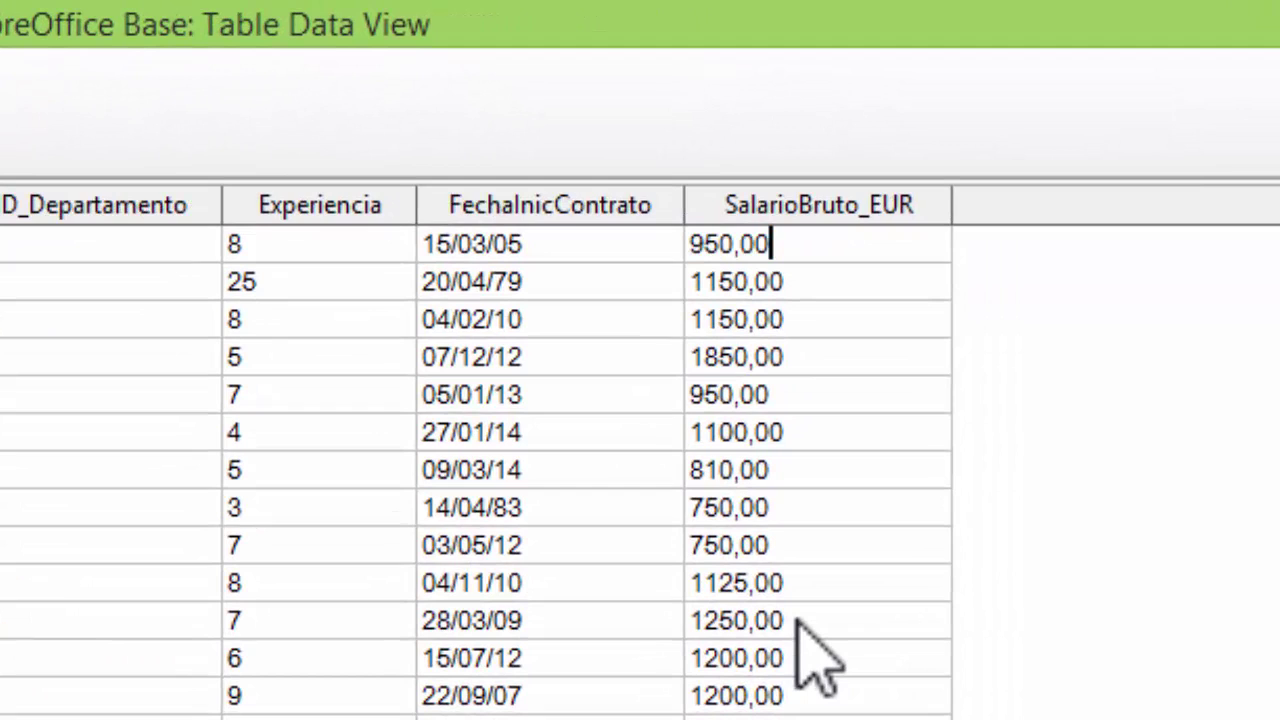
key(BackSpace)
key(BackSpace)
text(25)
key(Left)
key(Left)
key(Left)
key(Left)
key(Left)
key(Left)
key(Delete)
text(11)
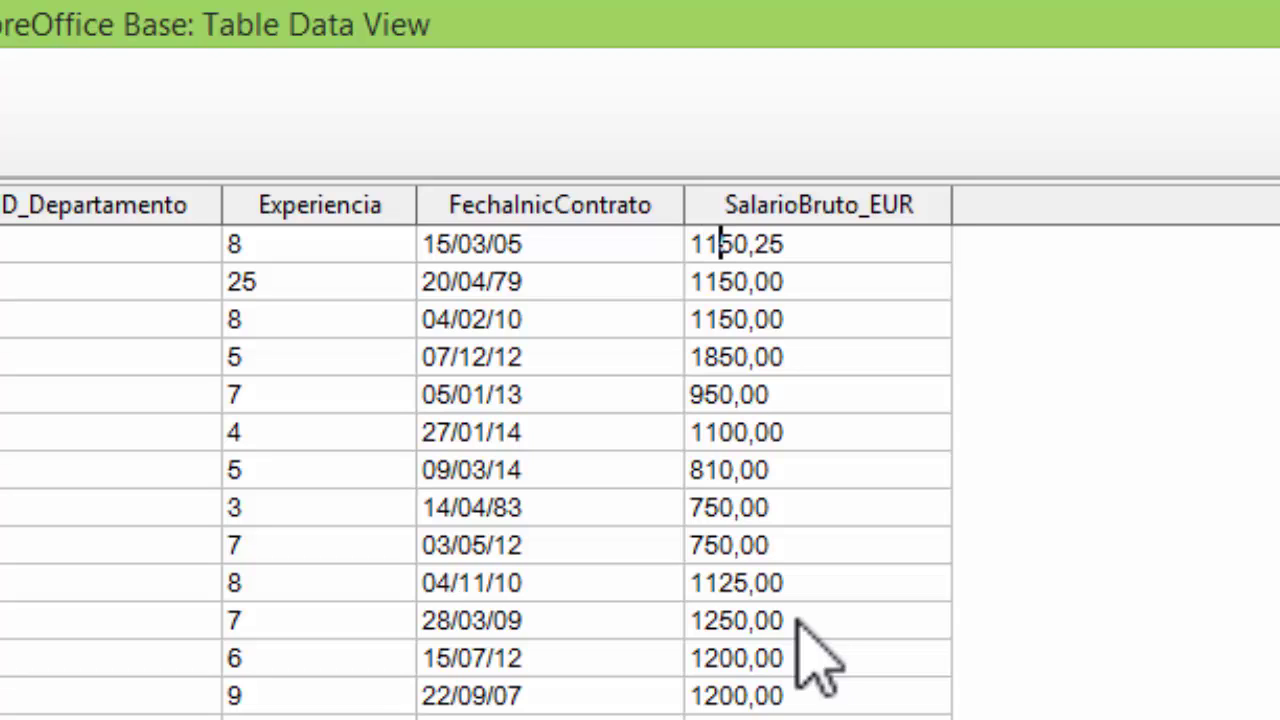